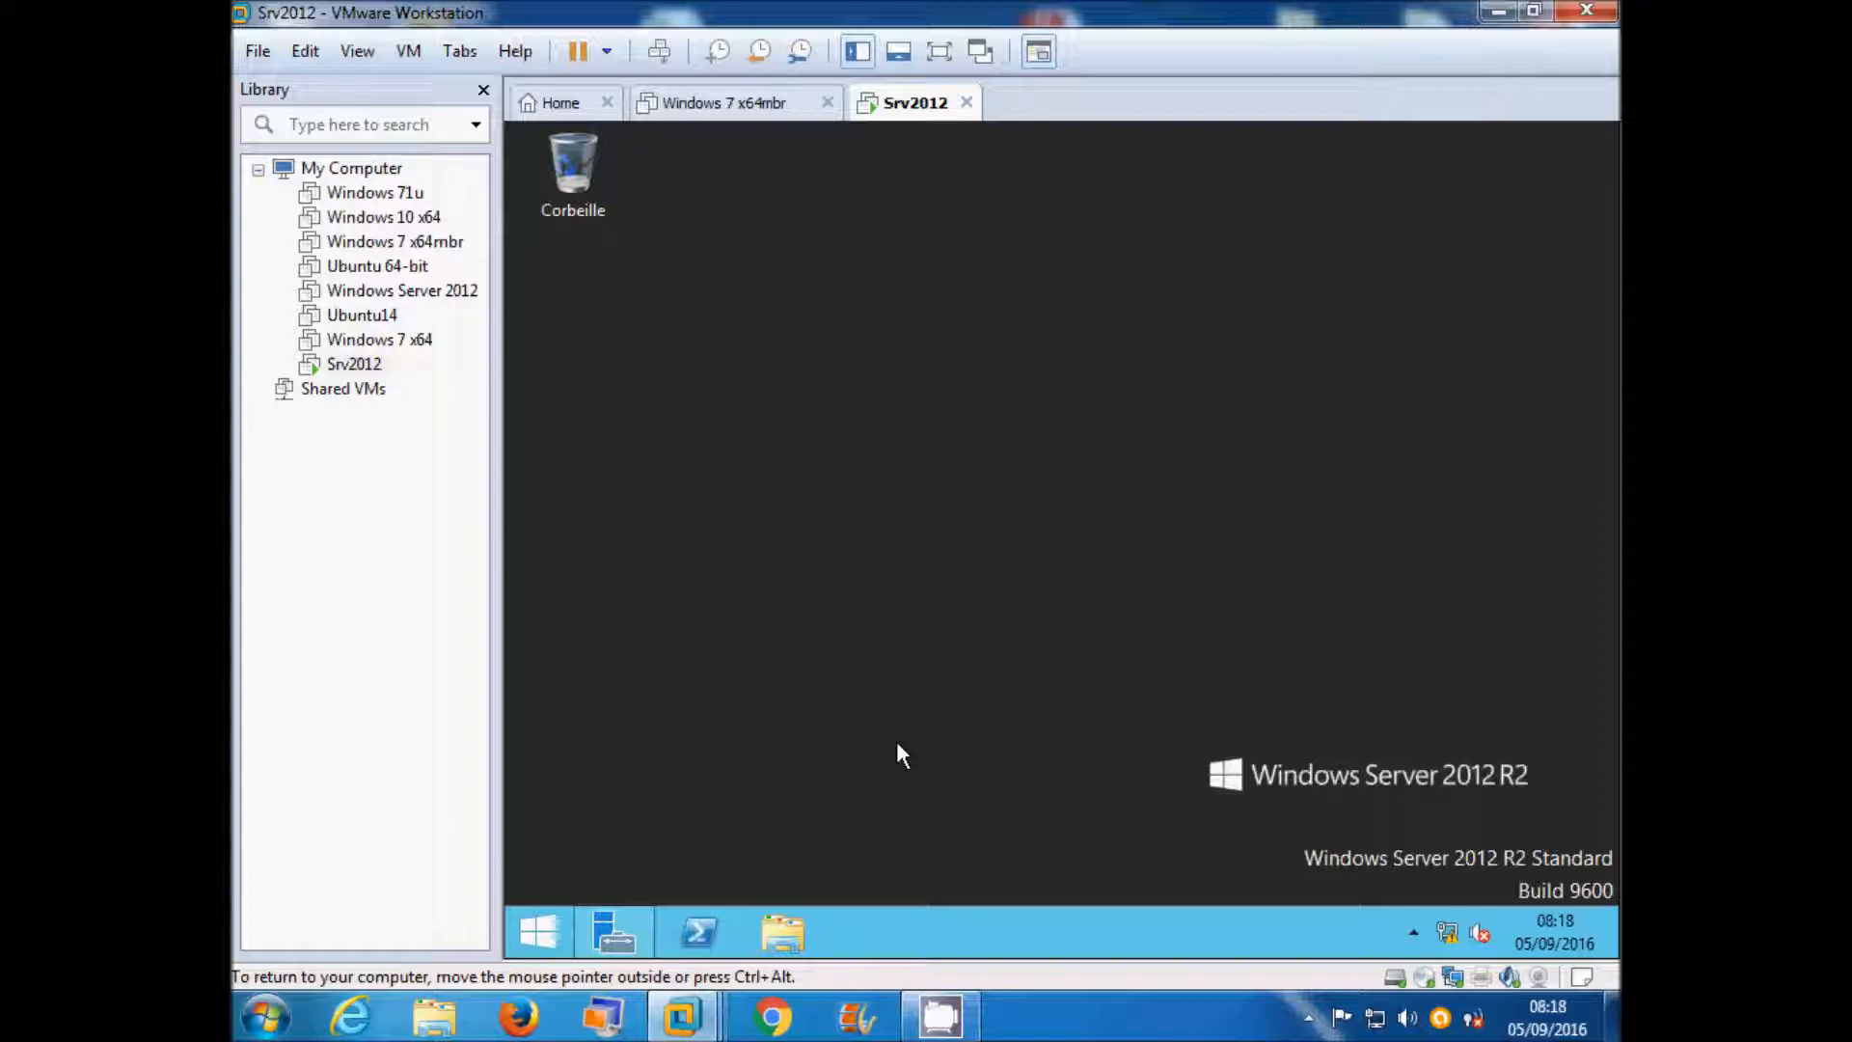
Start adding roles and features with a role-based installation on the Srv2012 server, continuing to the server role selection
click(607, 932)
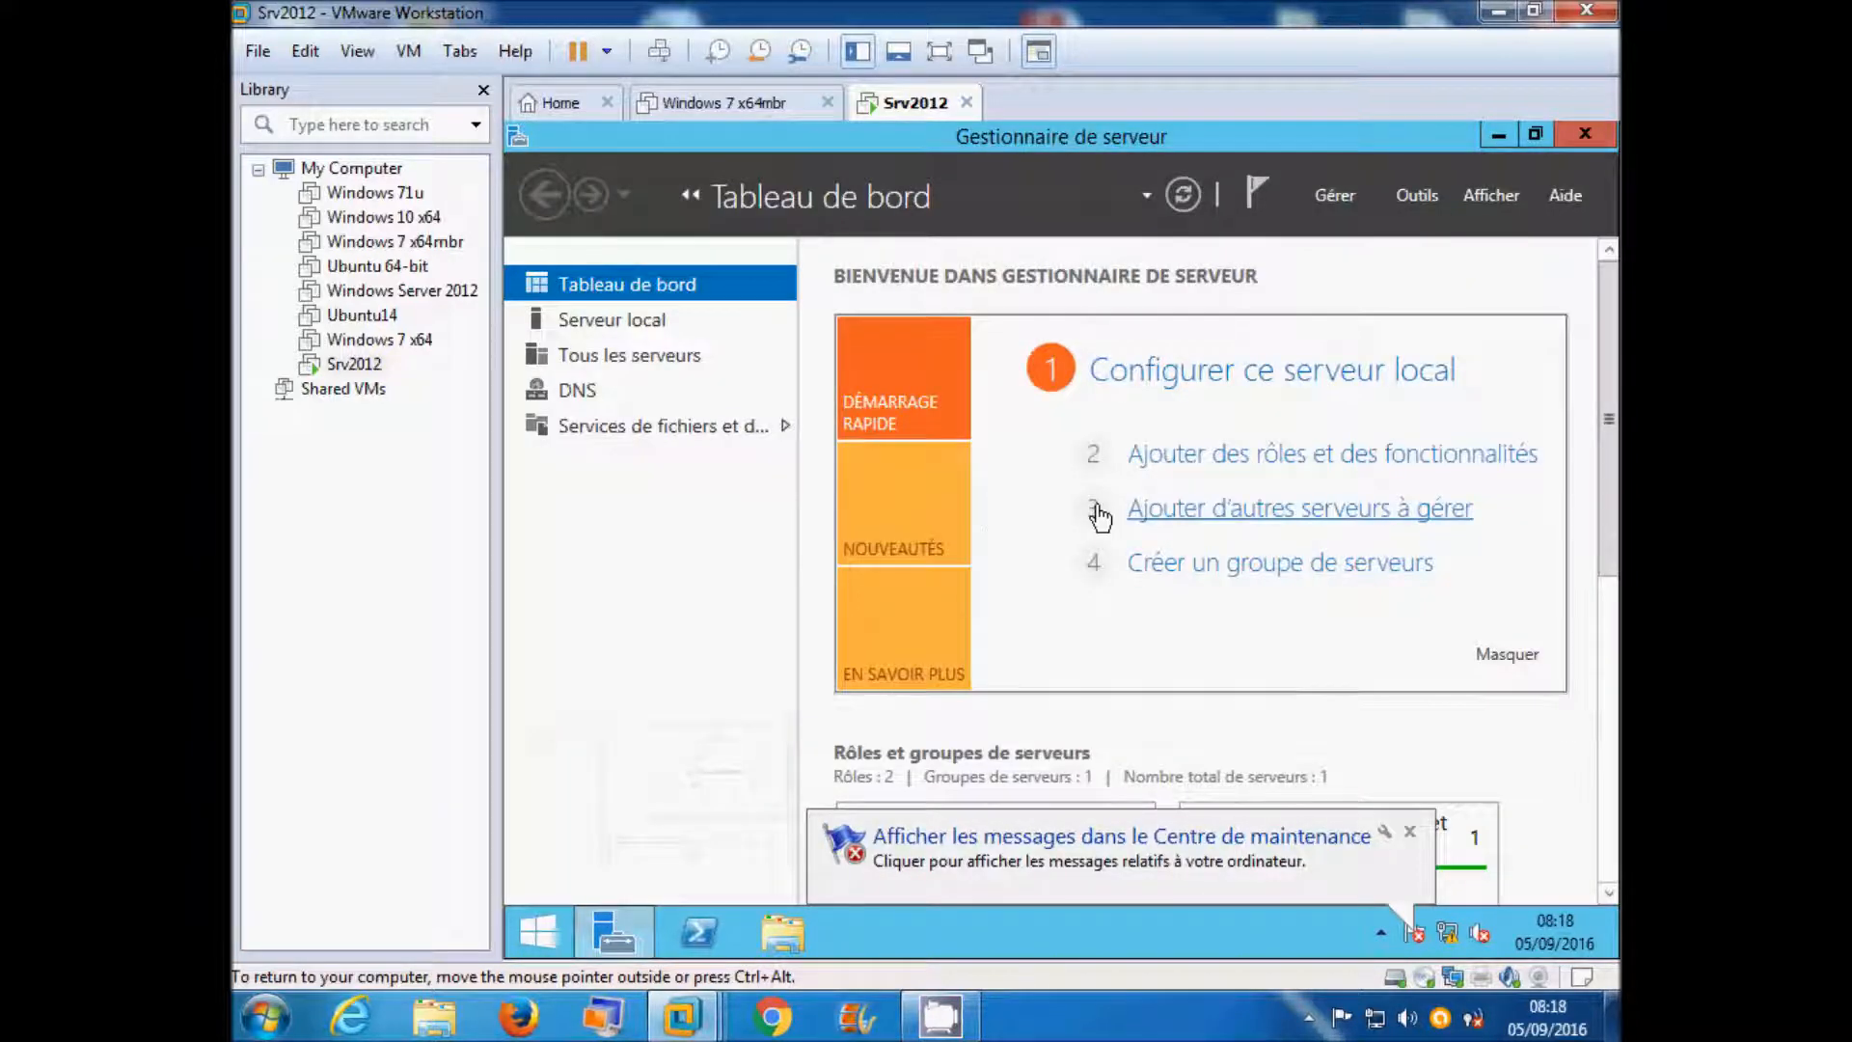
click(1328, 196)
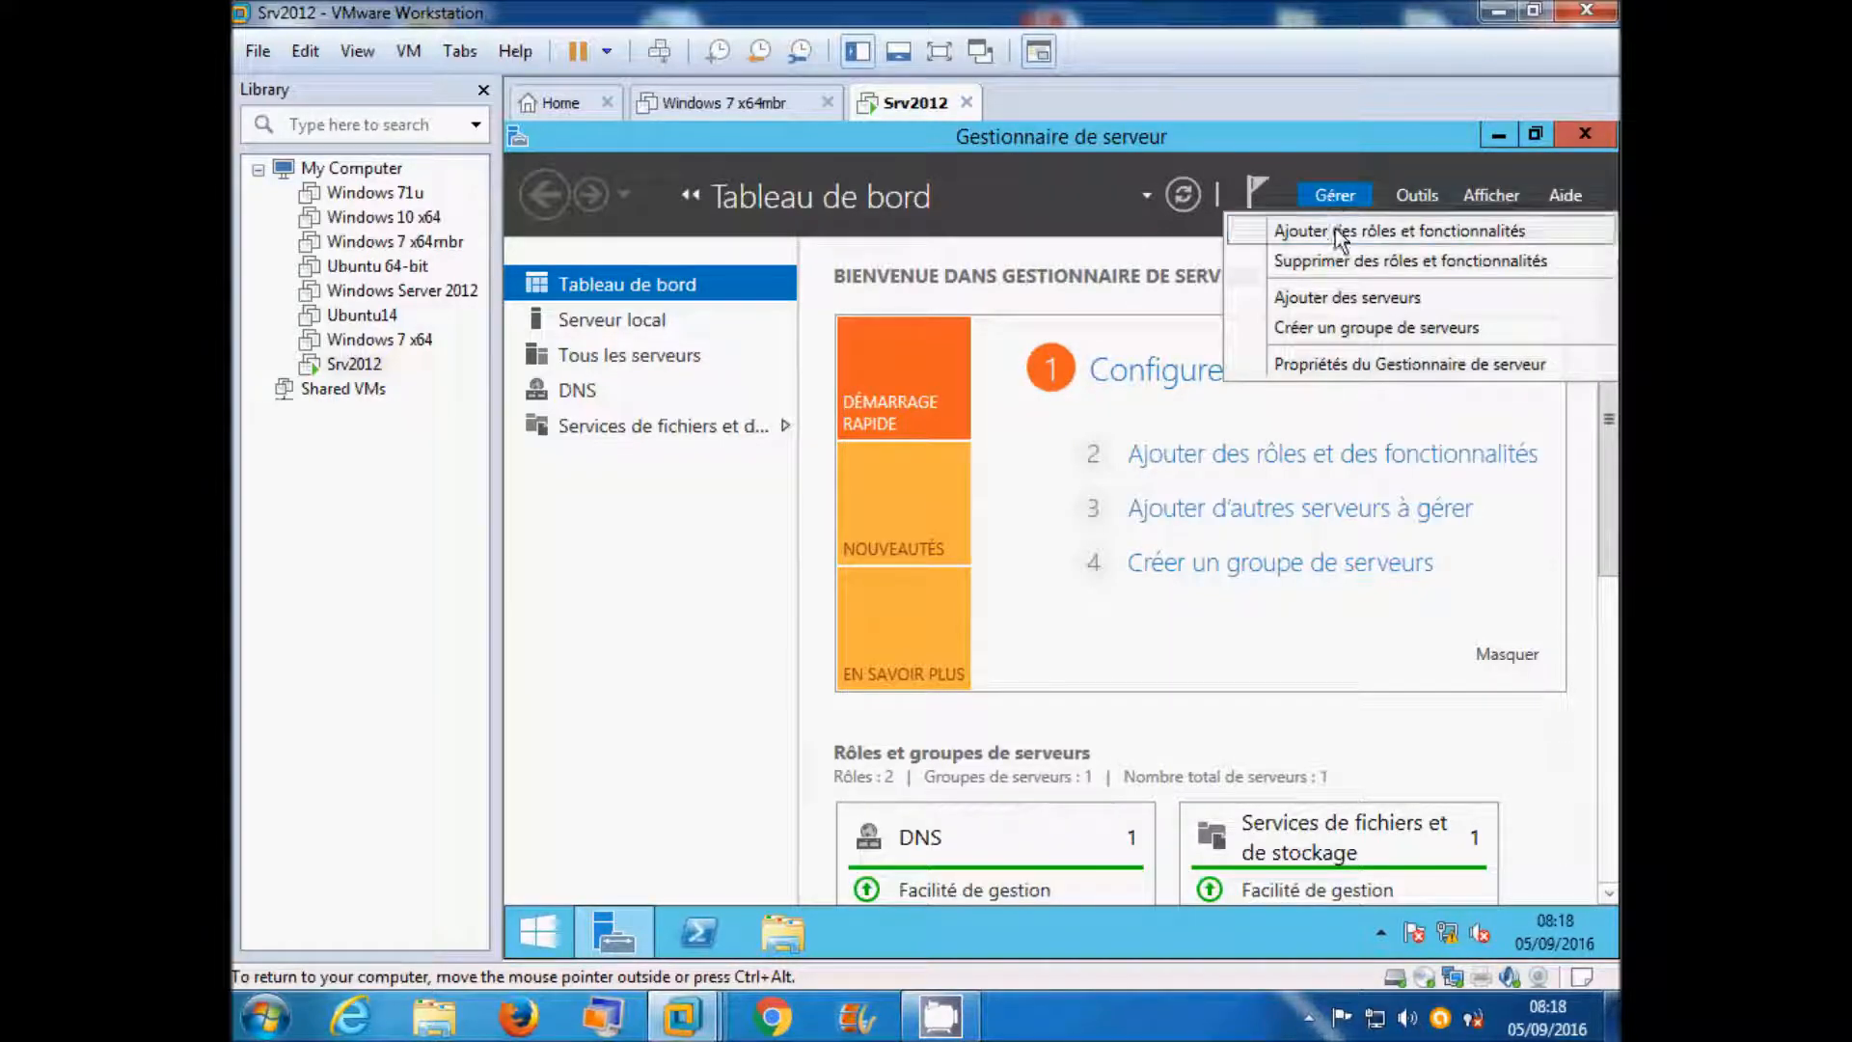
click(1342, 232)
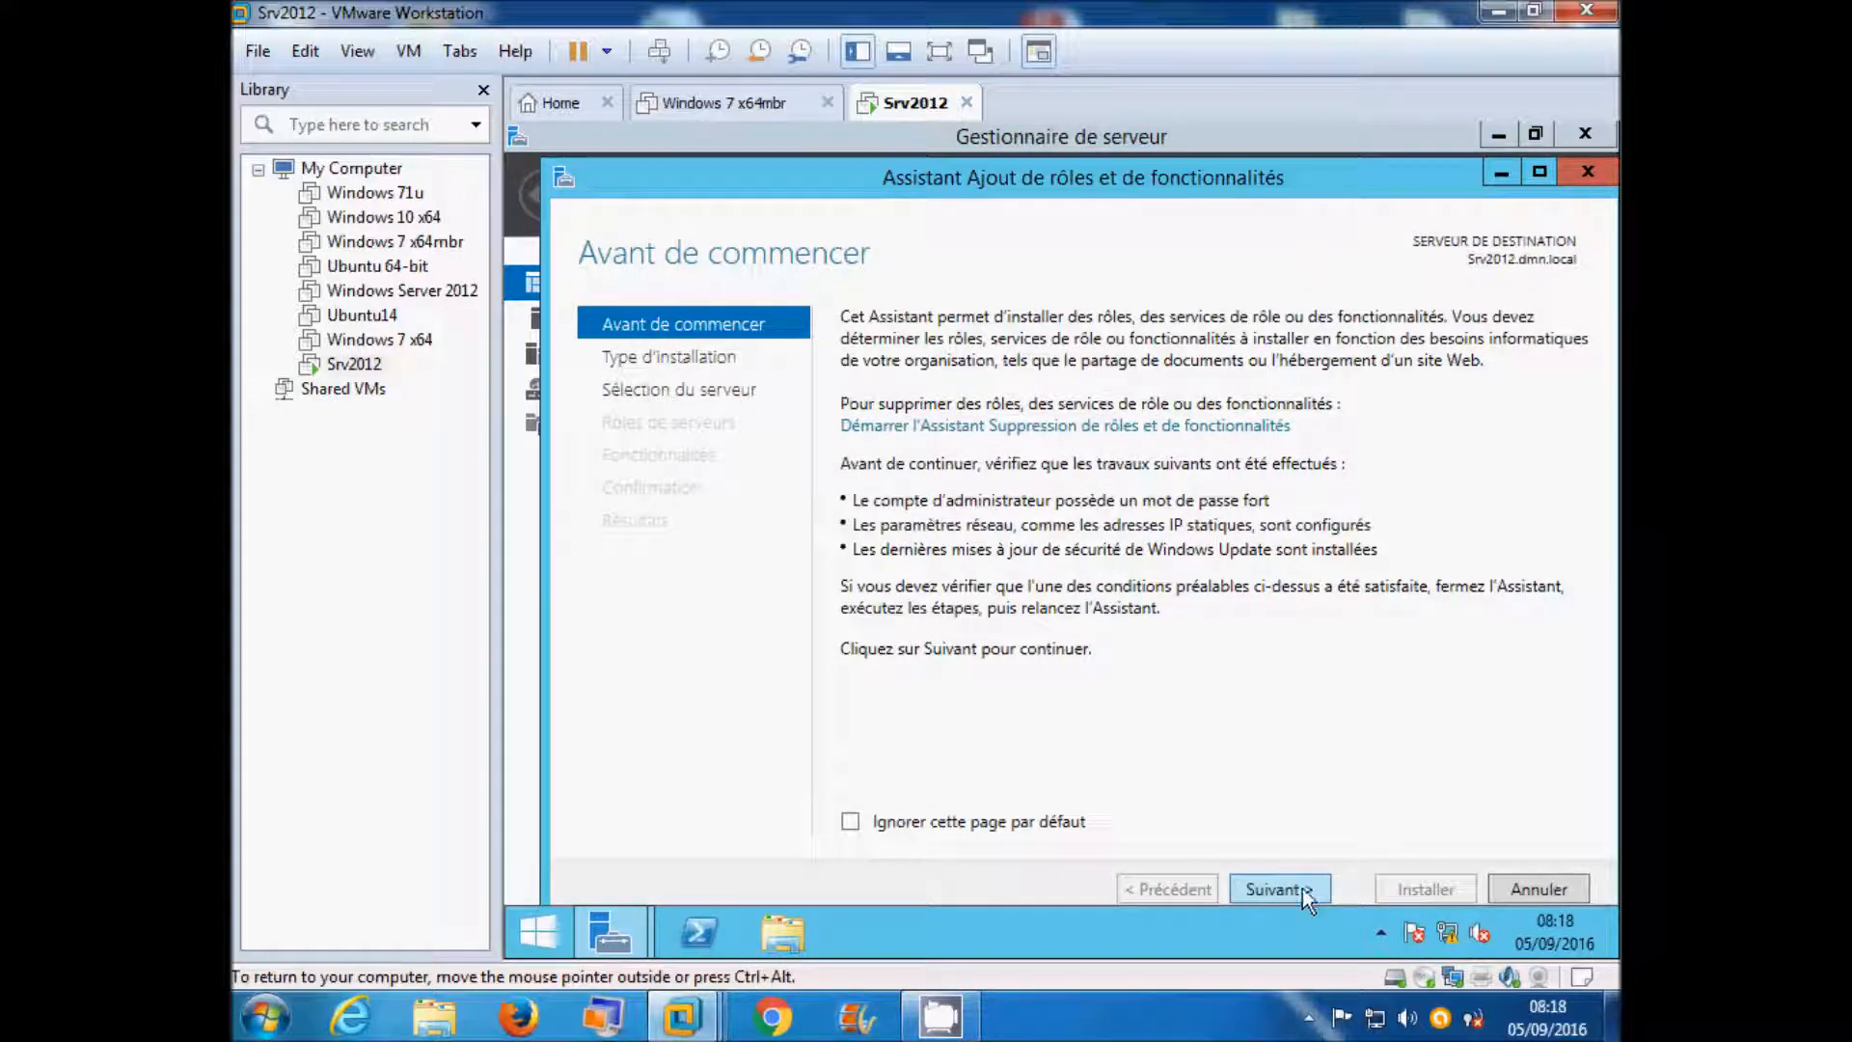
click(1279, 889)
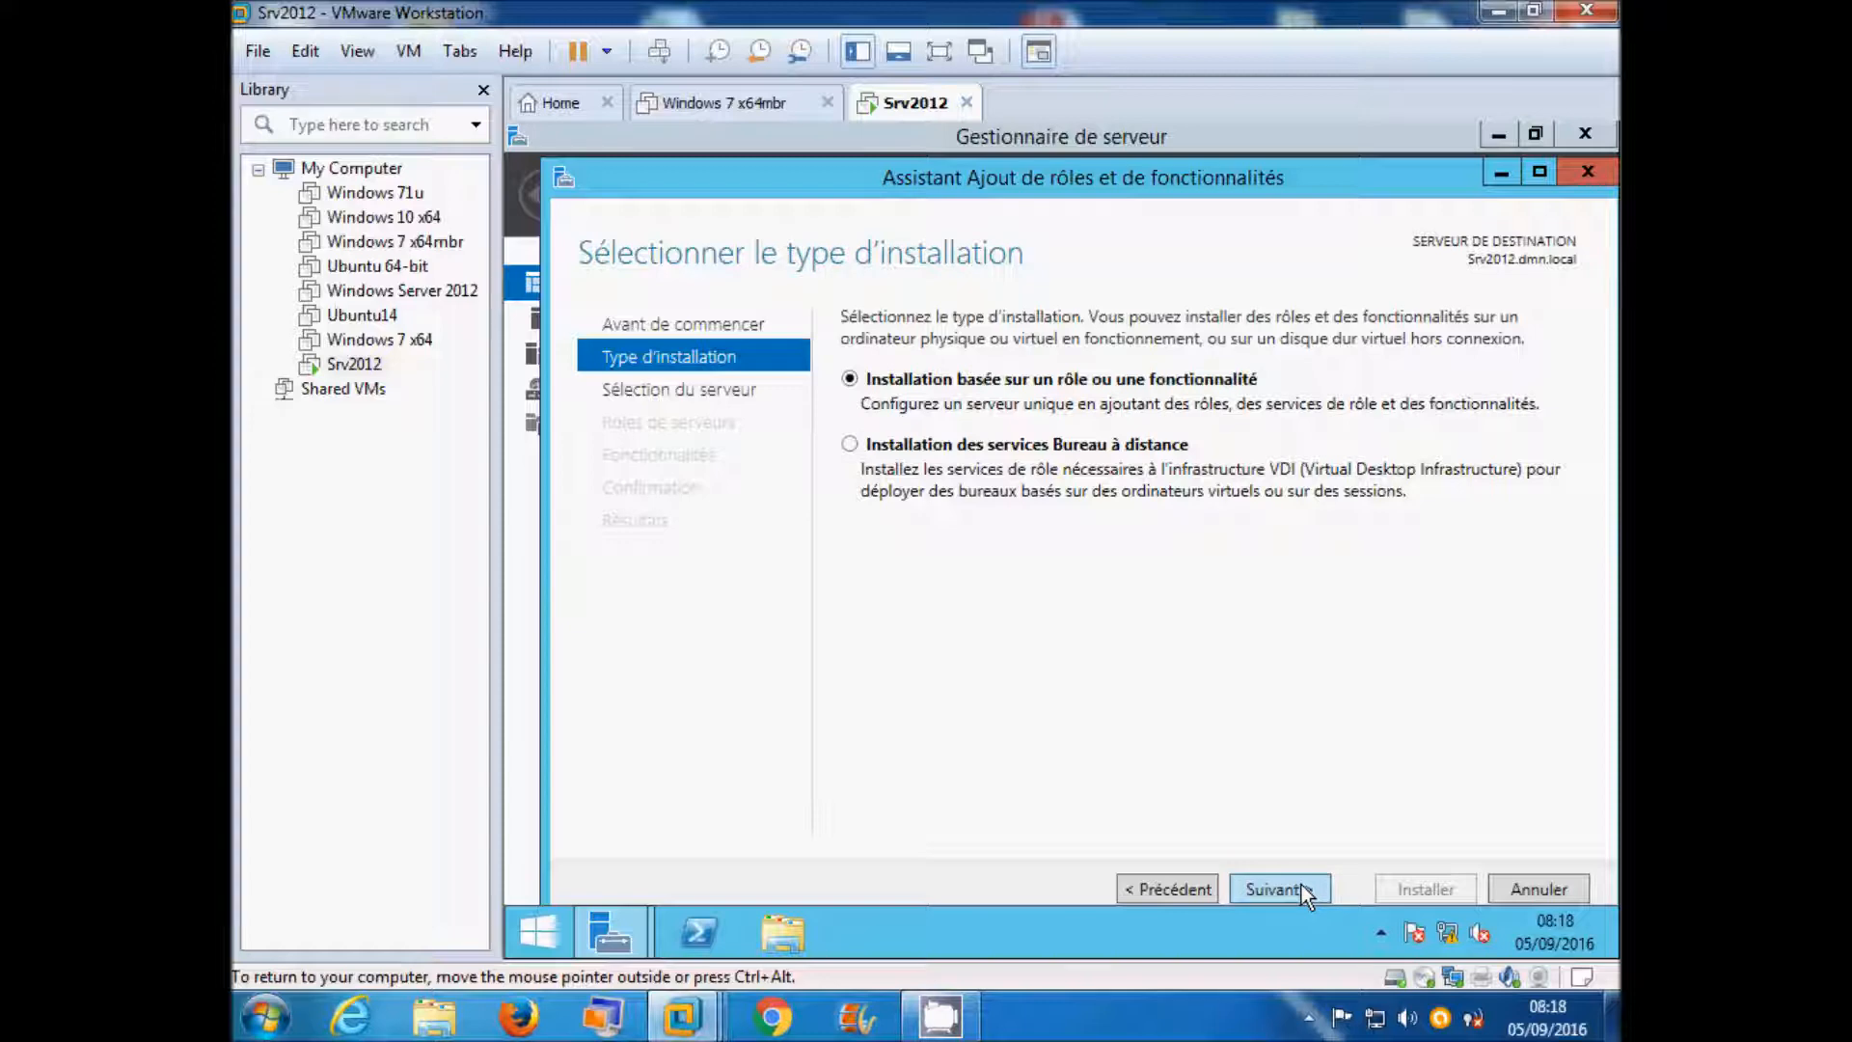
click(1300, 886)
click(1300, 884)
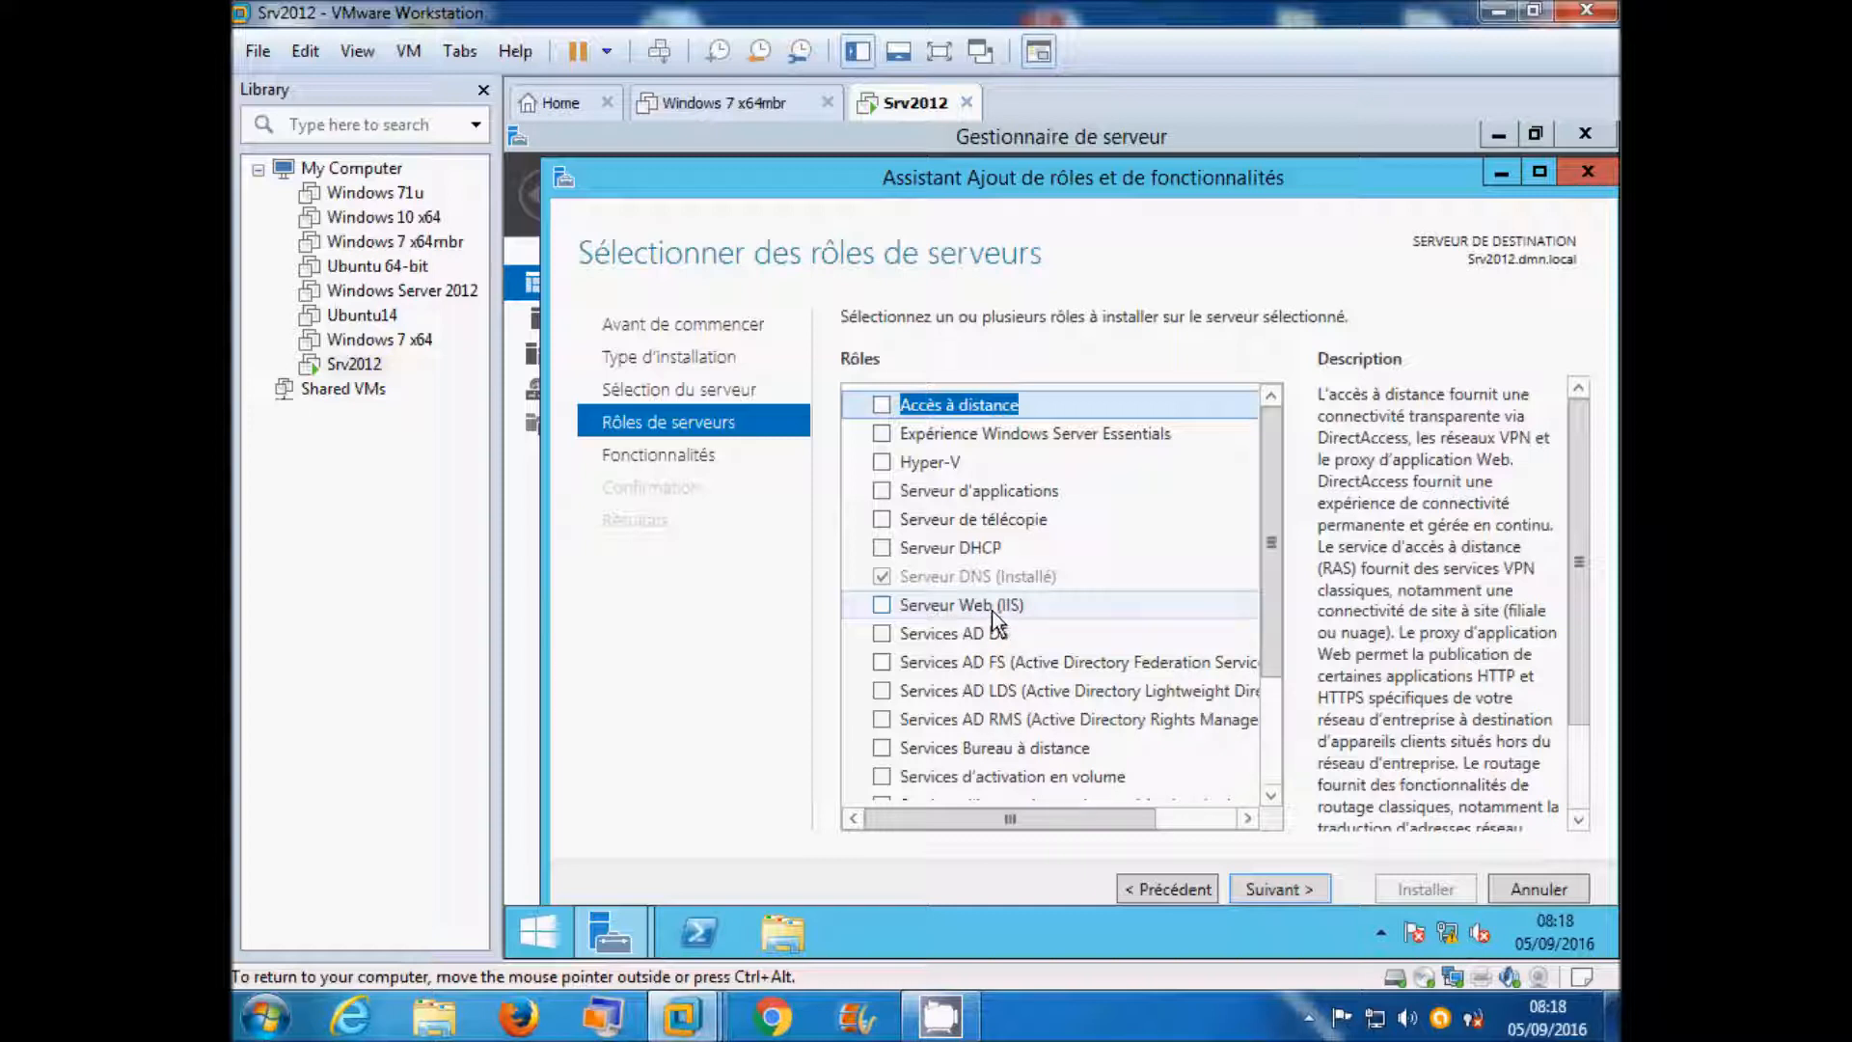
Select the Serveur Web (IIS) role with its management tools and continue to its role services without adding extra features
click(881, 605)
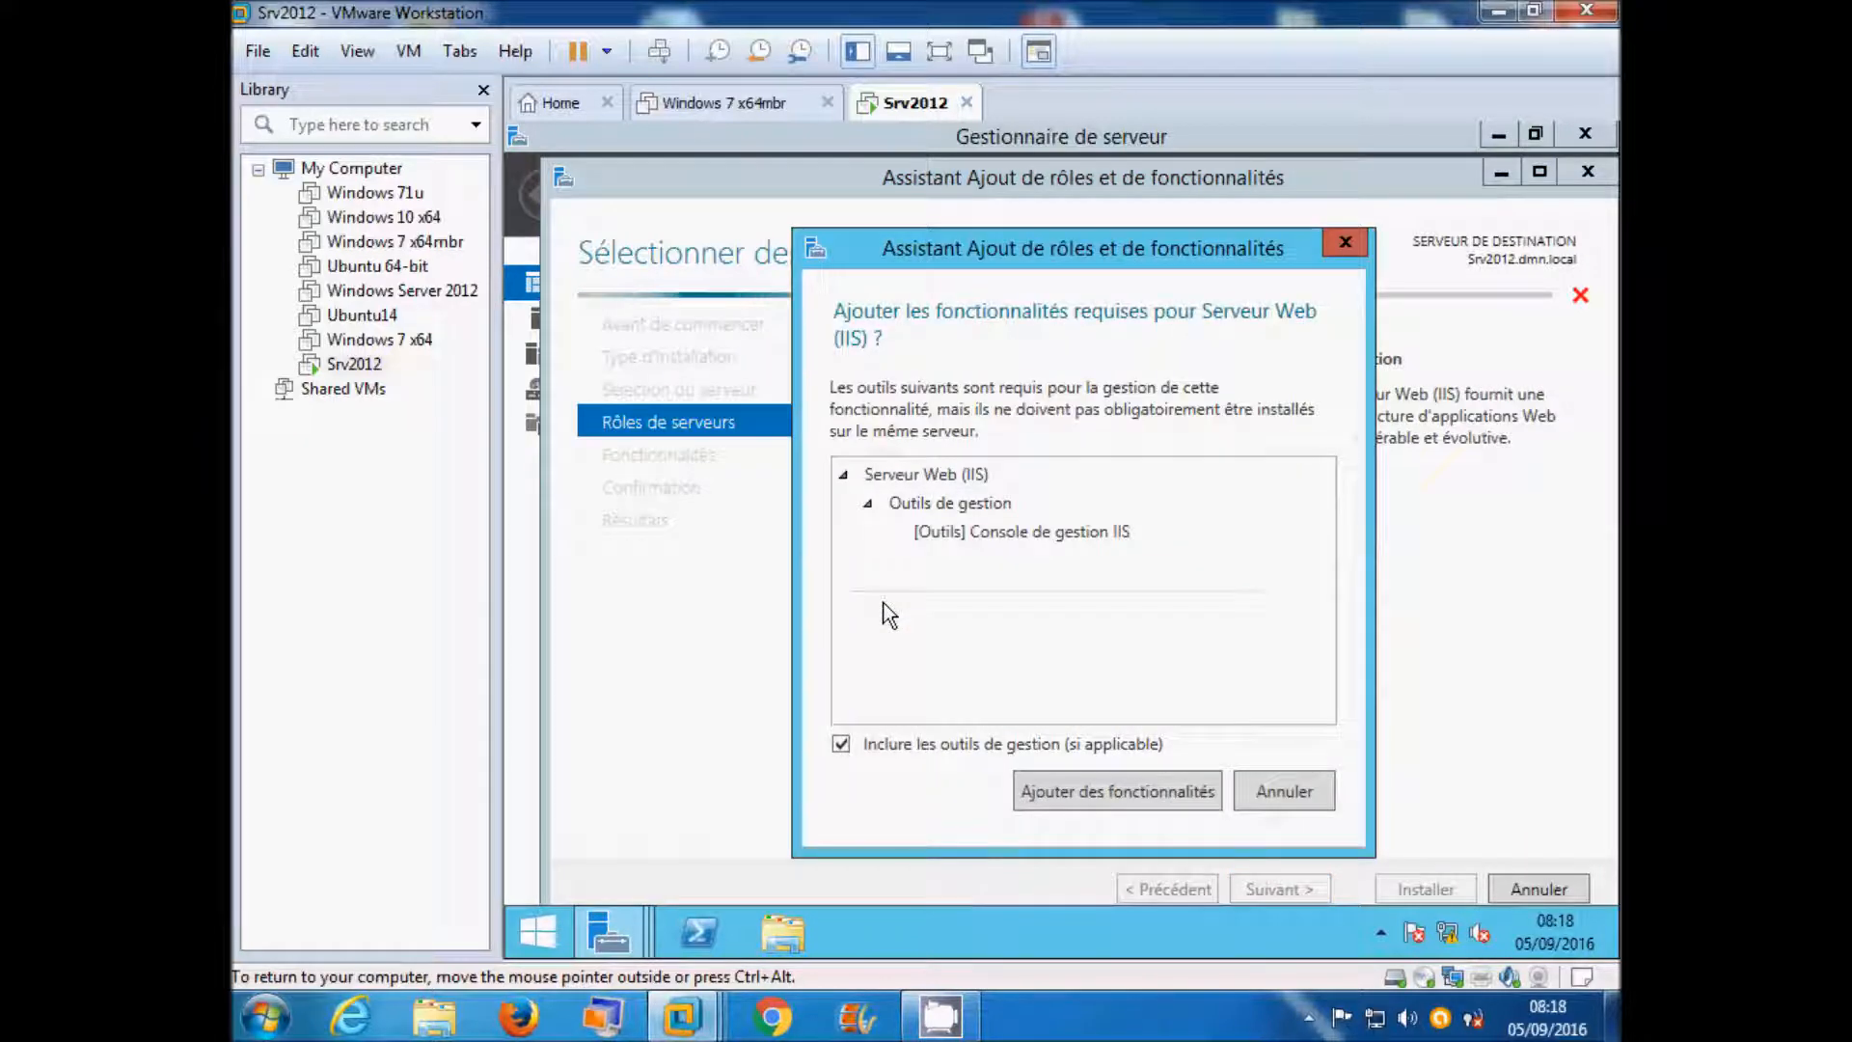
click(1084, 790)
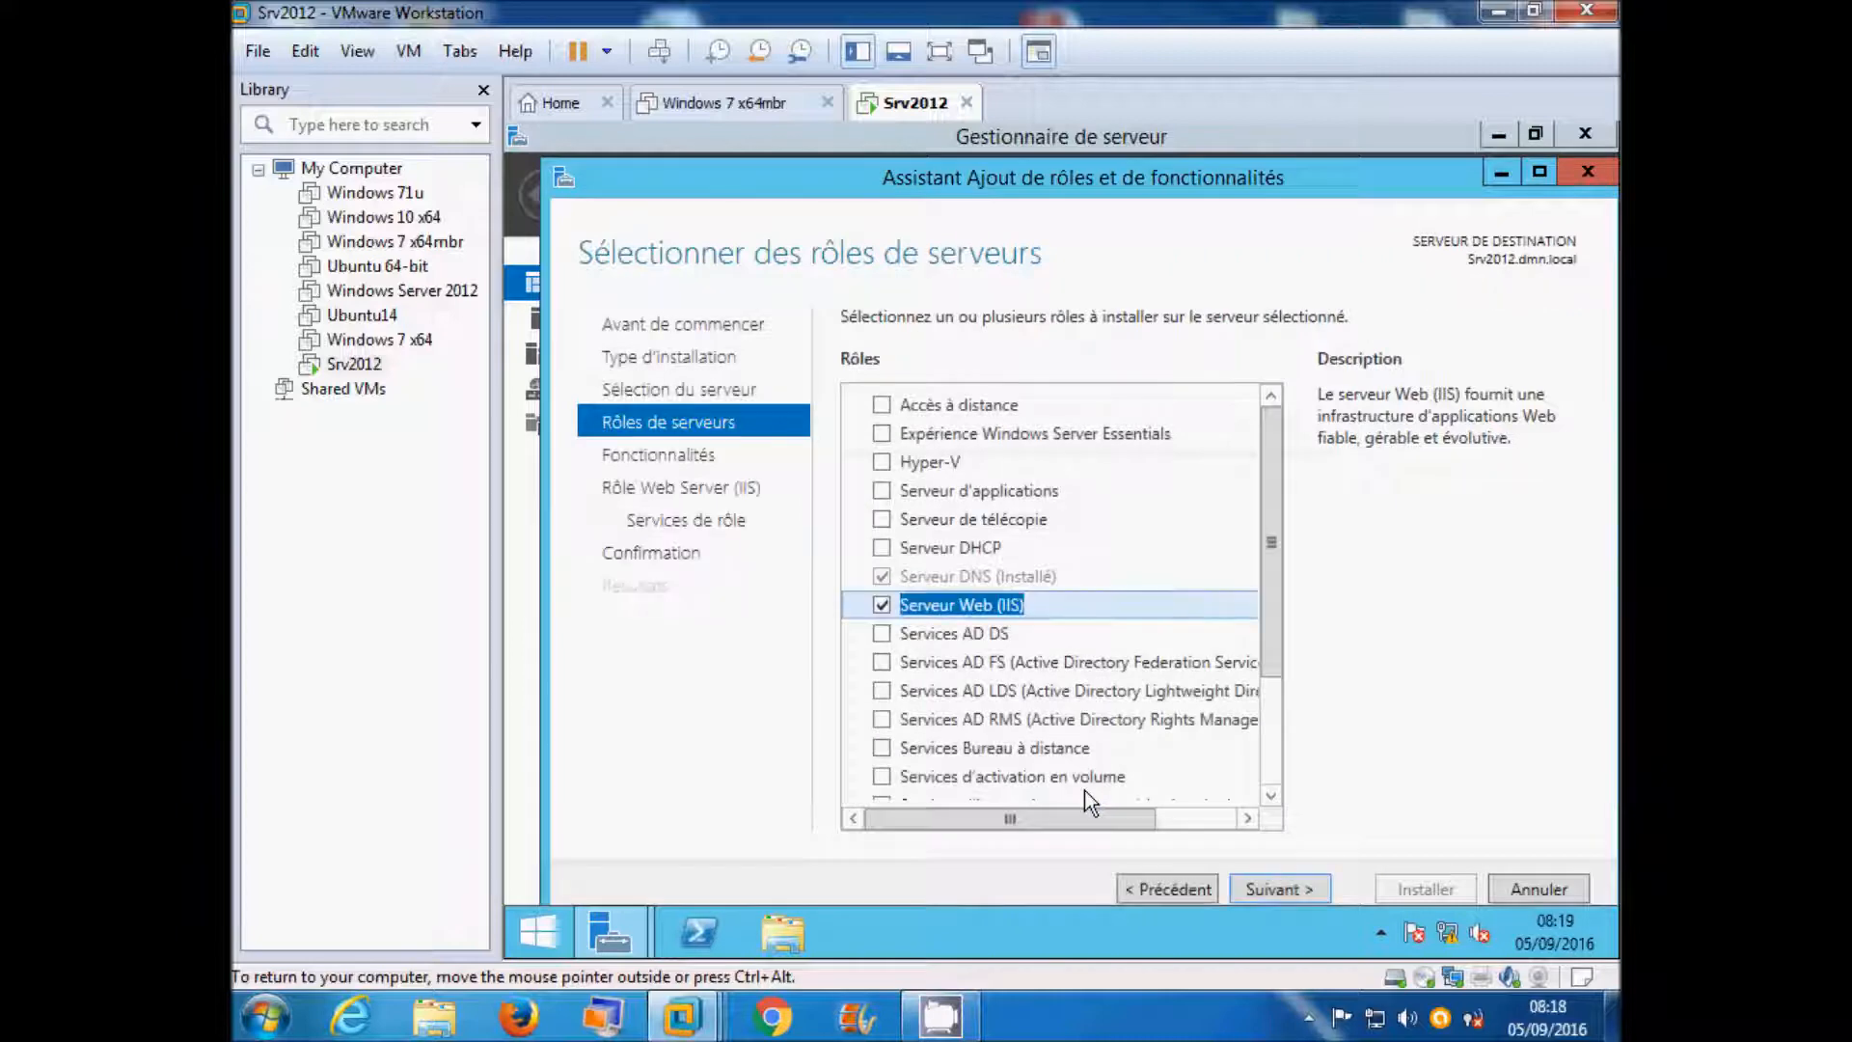
click(1299, 884)
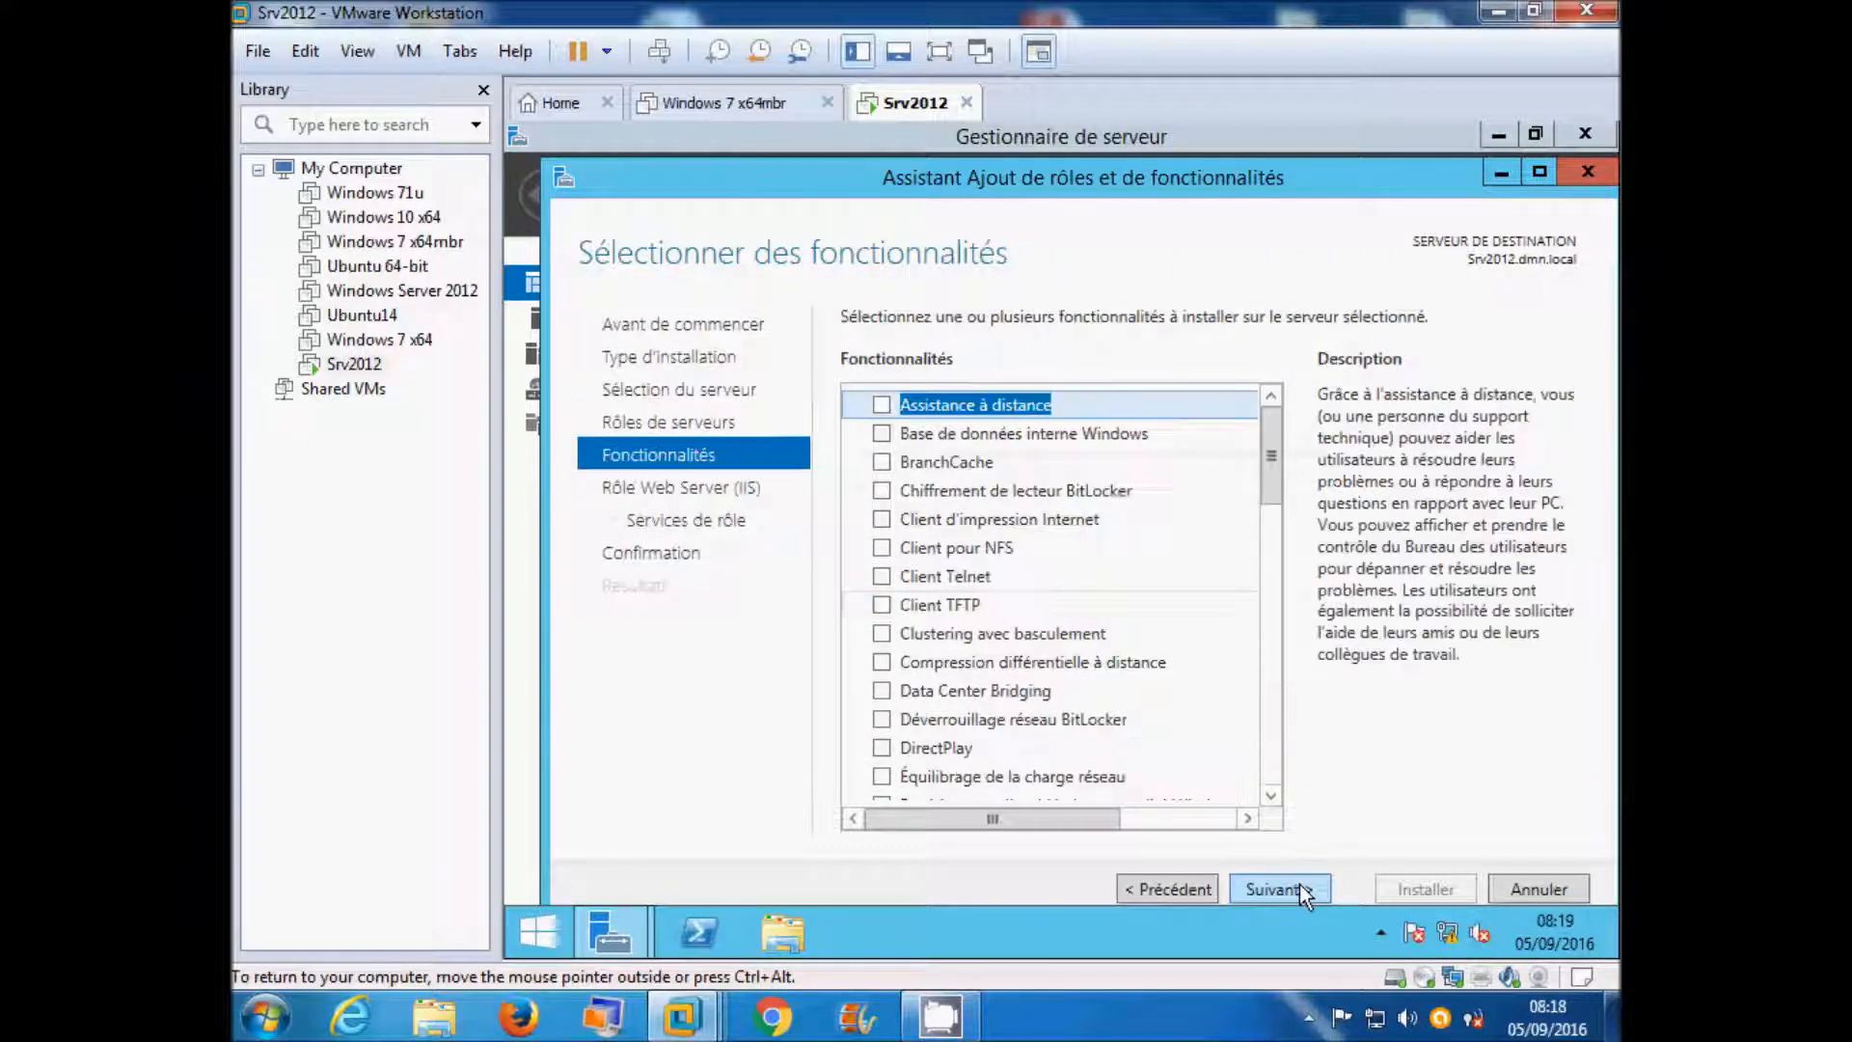
click(1299, 883)
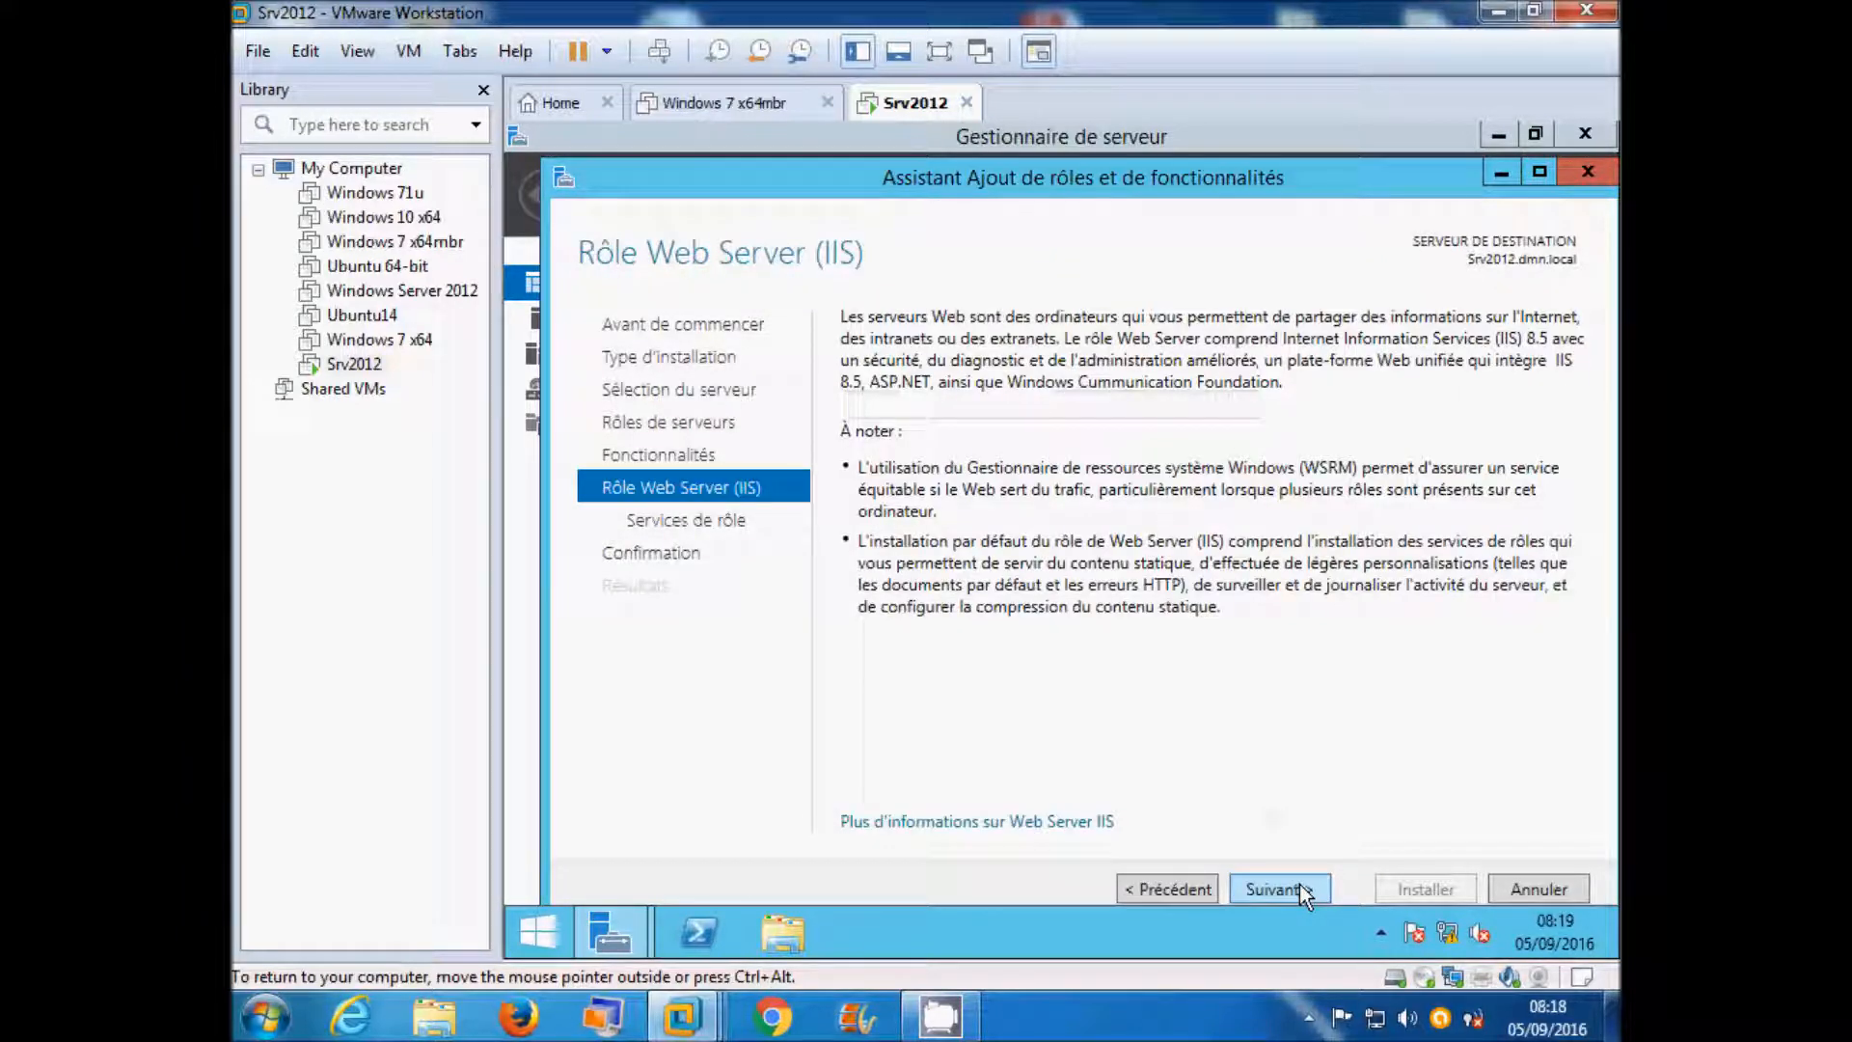
click(1299, 884)
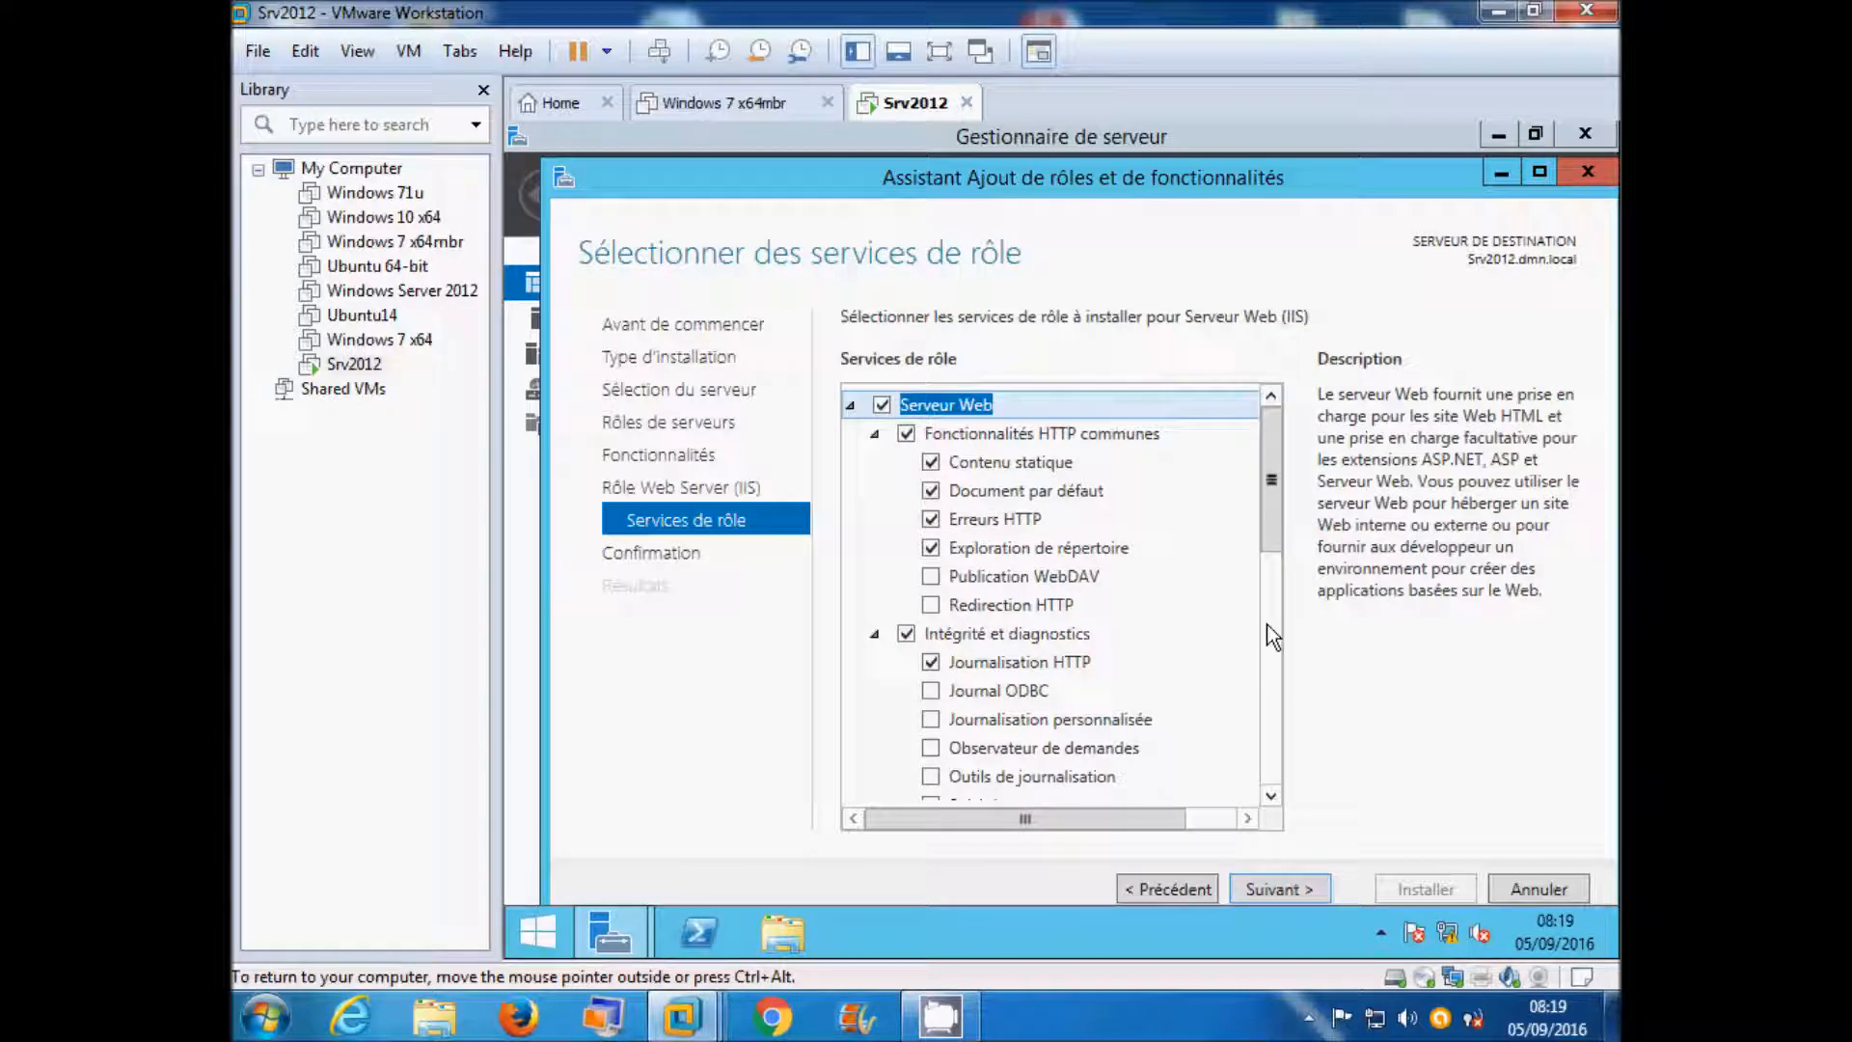
Add the Serveur FTP role service with Service FTP, install the selection and close the wizard
drag(1271, 541, 1282, 785)
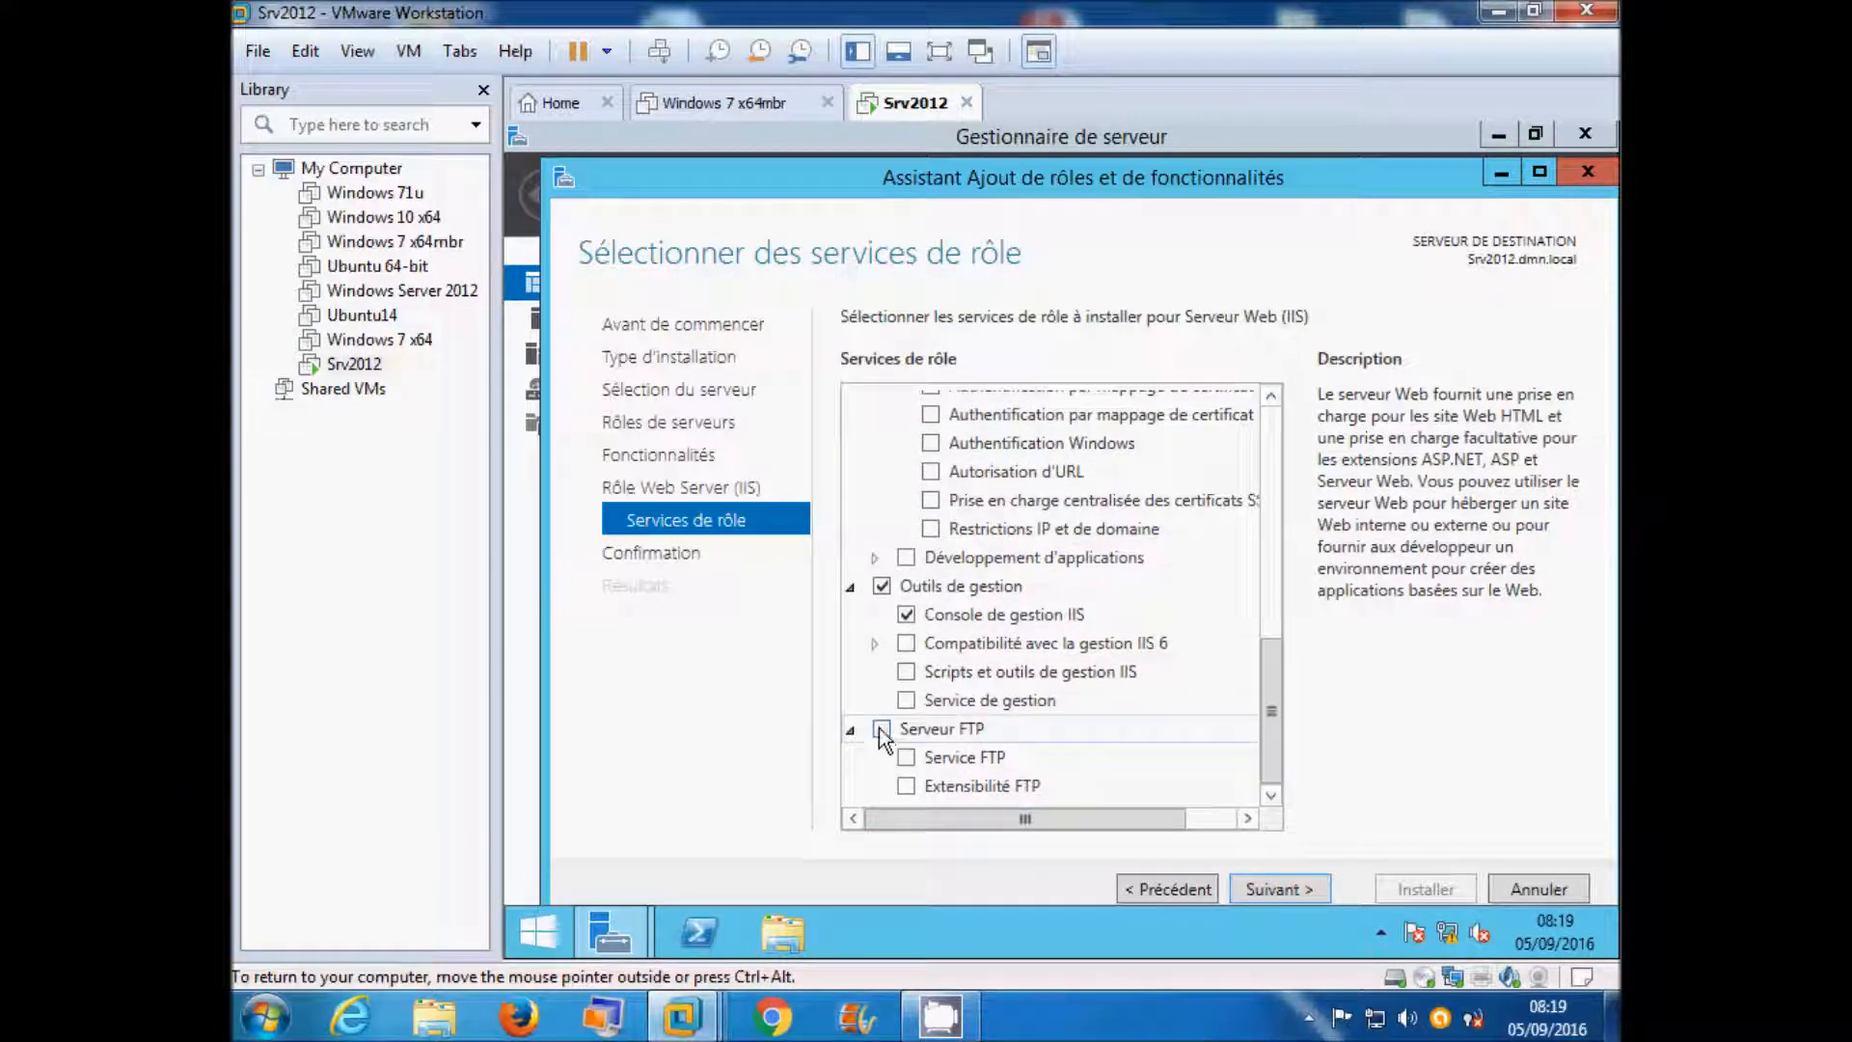
click(881, 730)
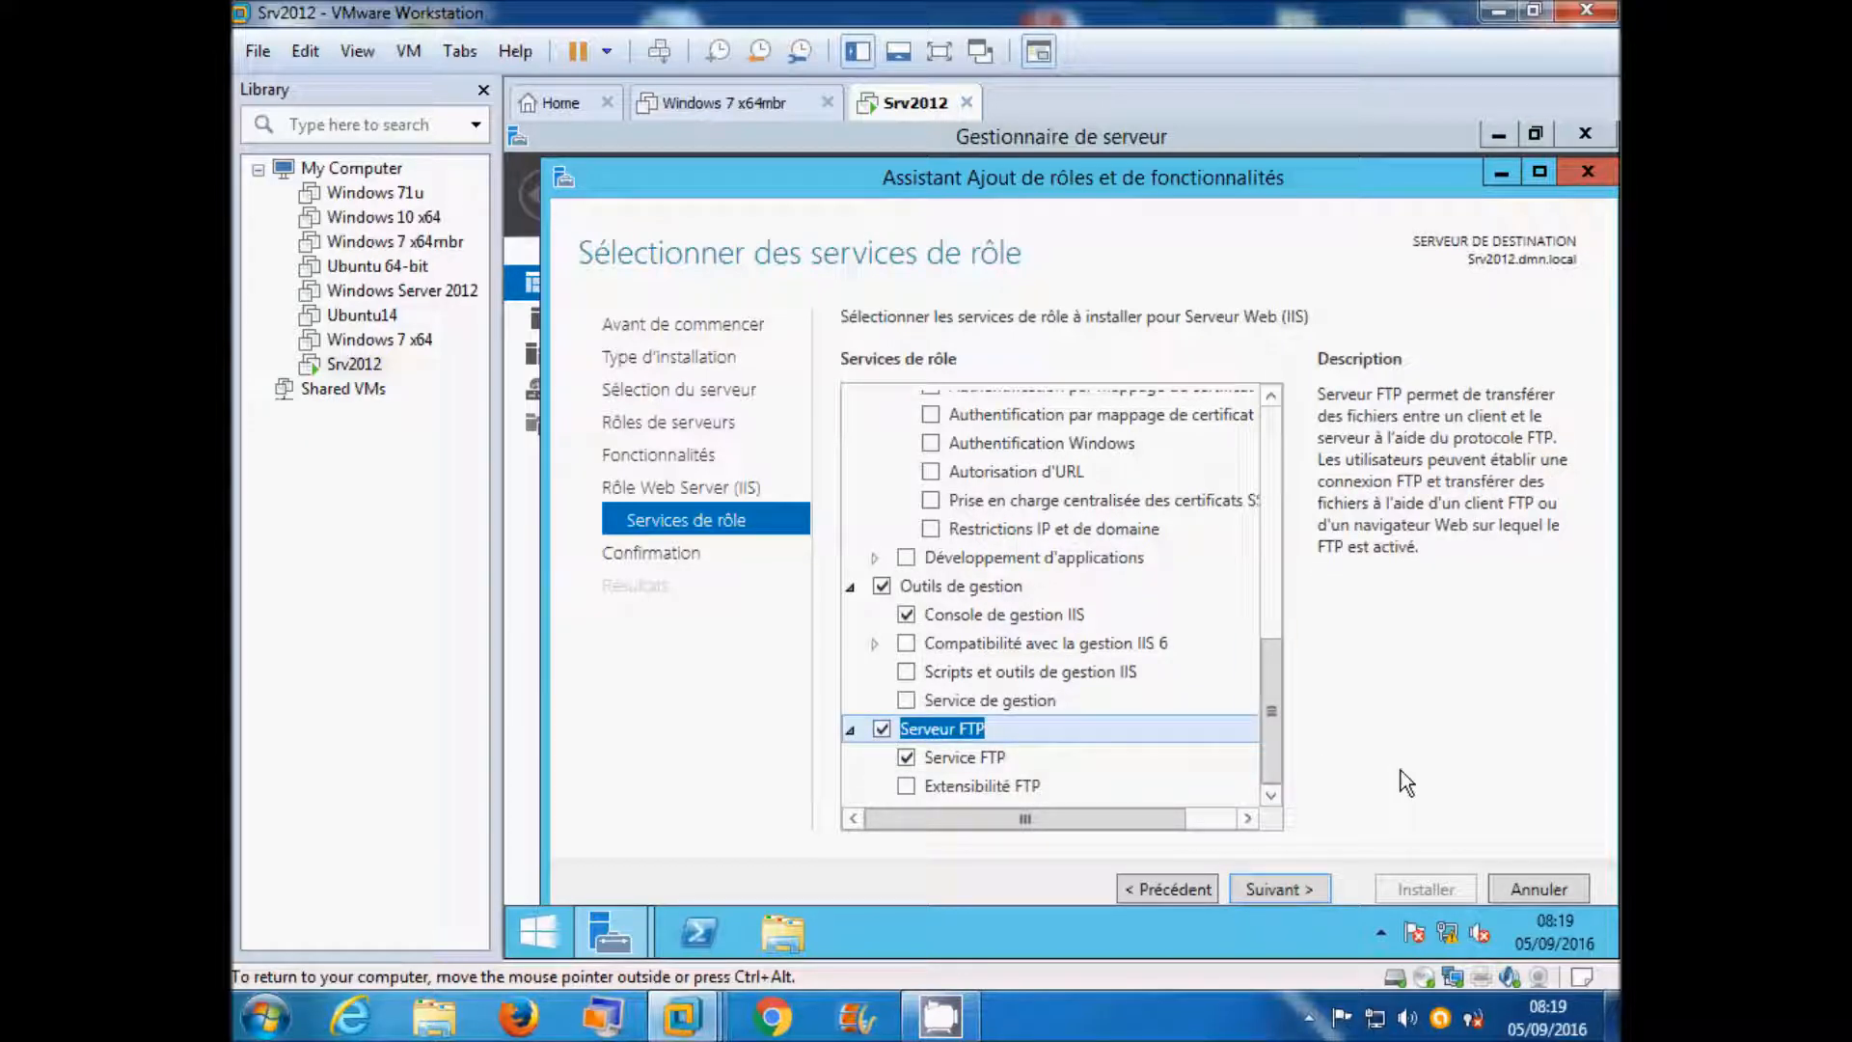
click(1294, 884)
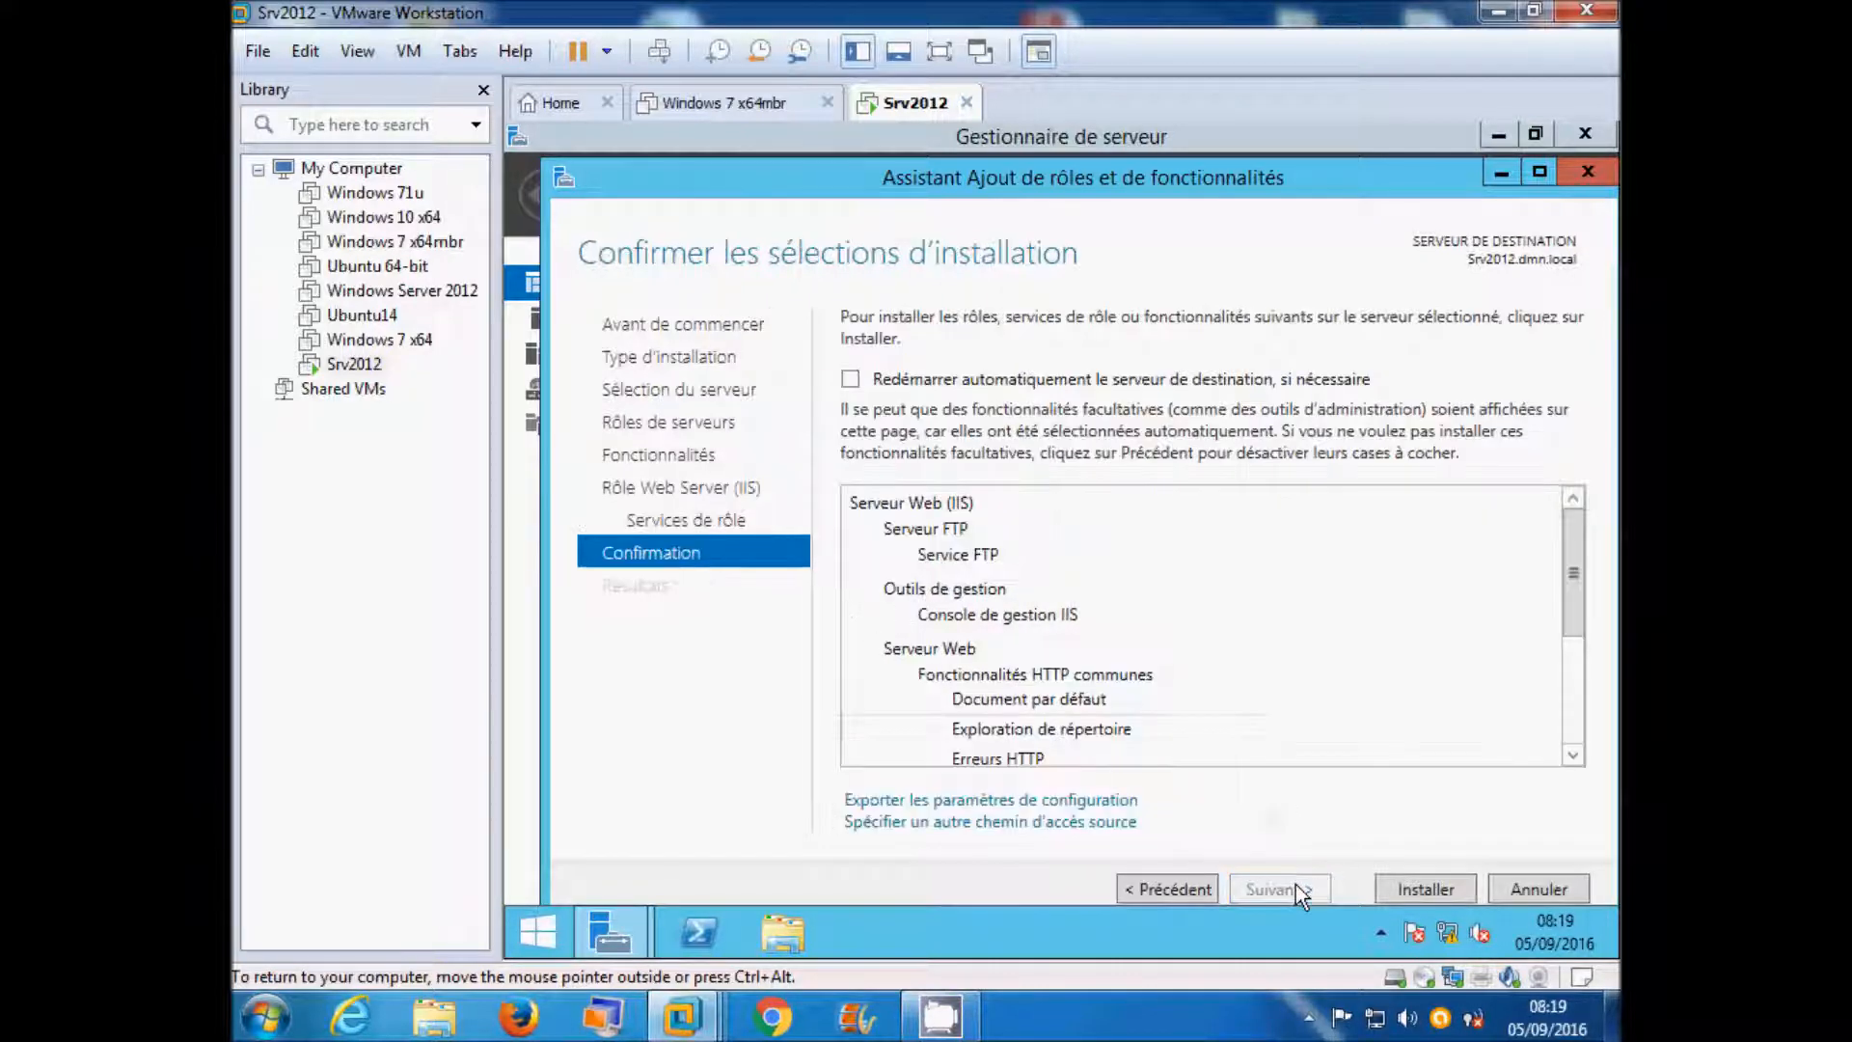
click(1414, 881)
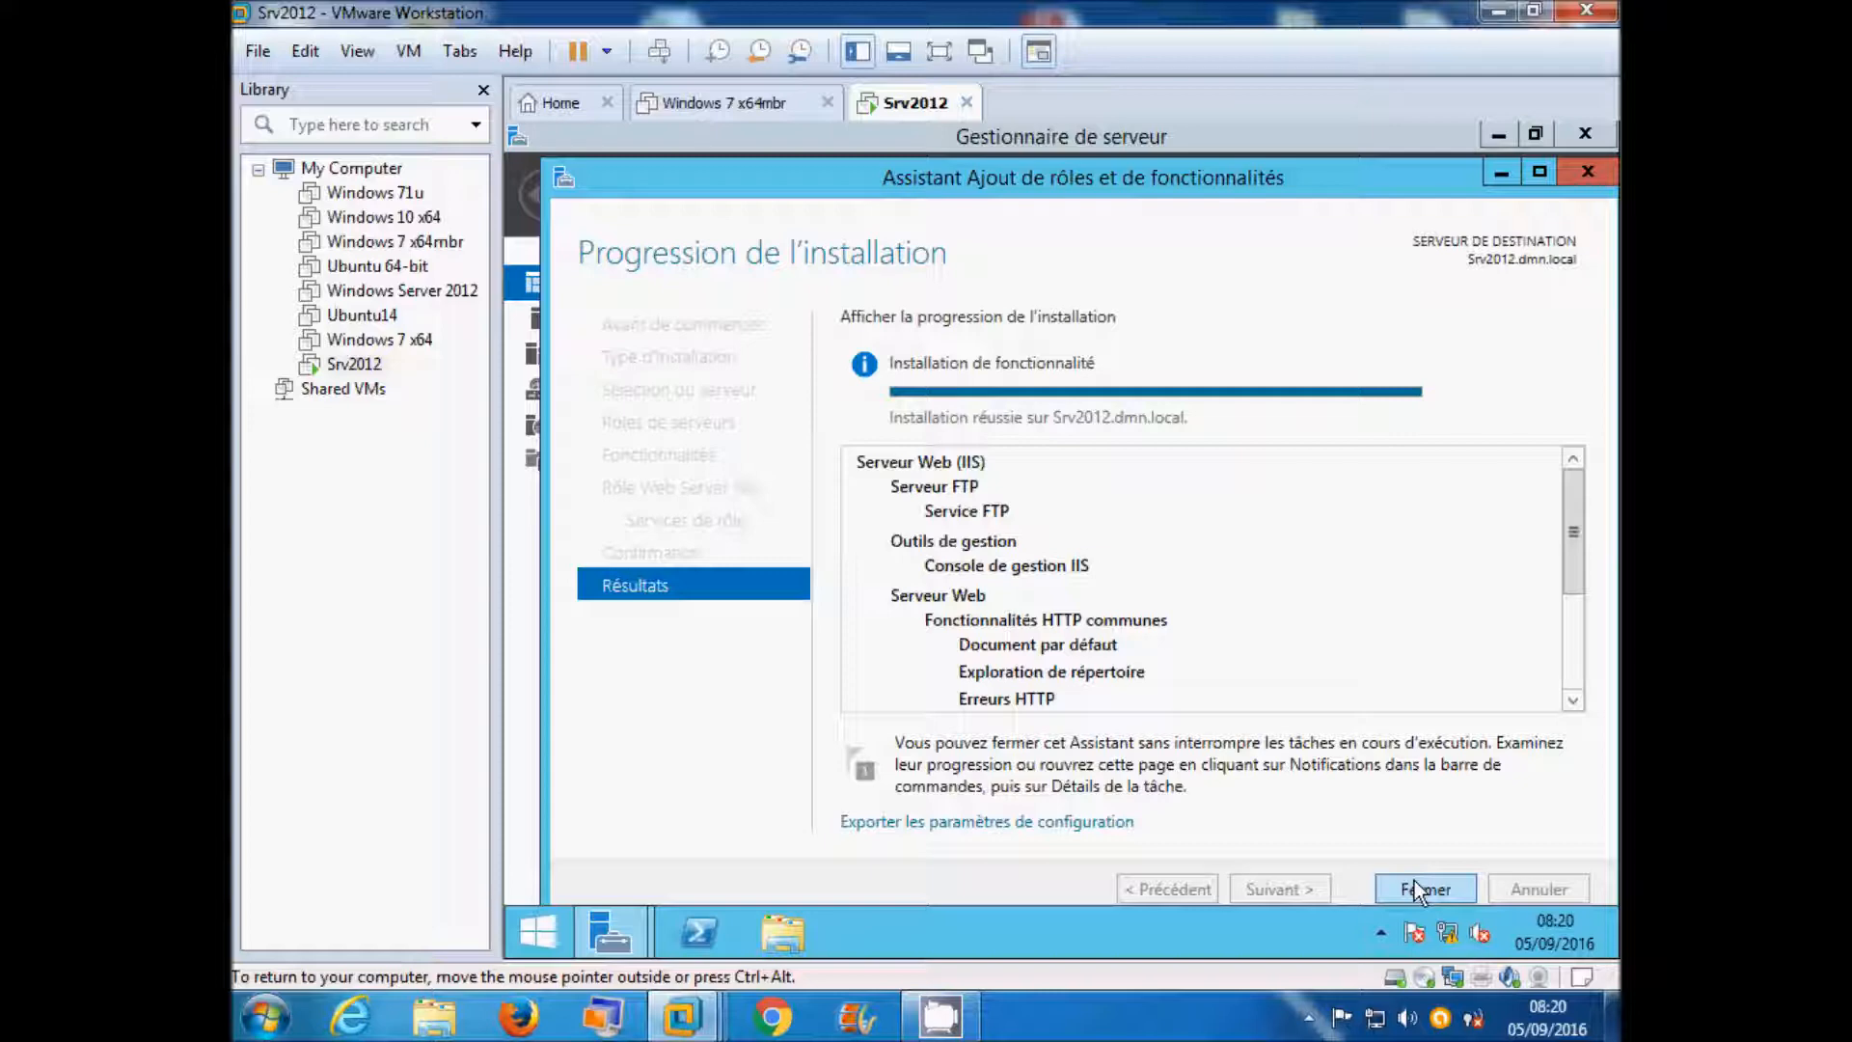
click(1423, 888)
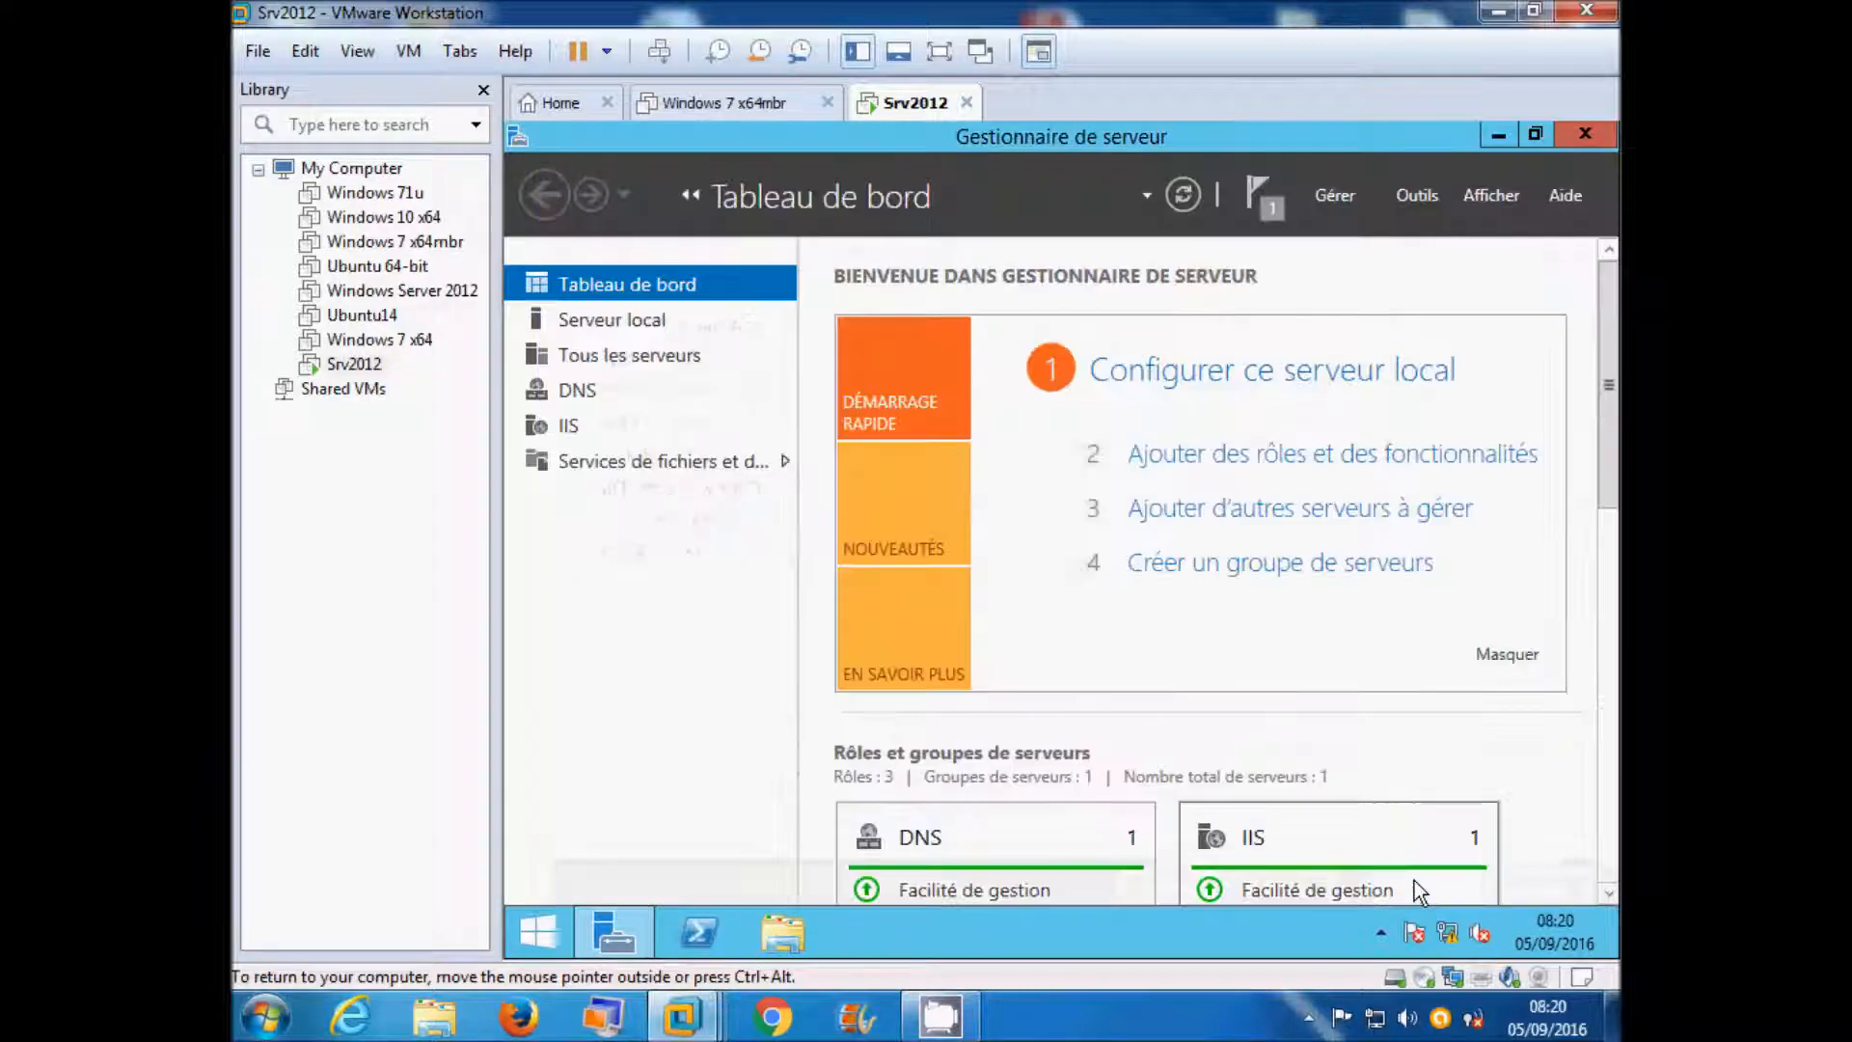
Inspect the contents of the C:\inetpub\ftproot folder in the file explorer, then close it
click(1499, 134)
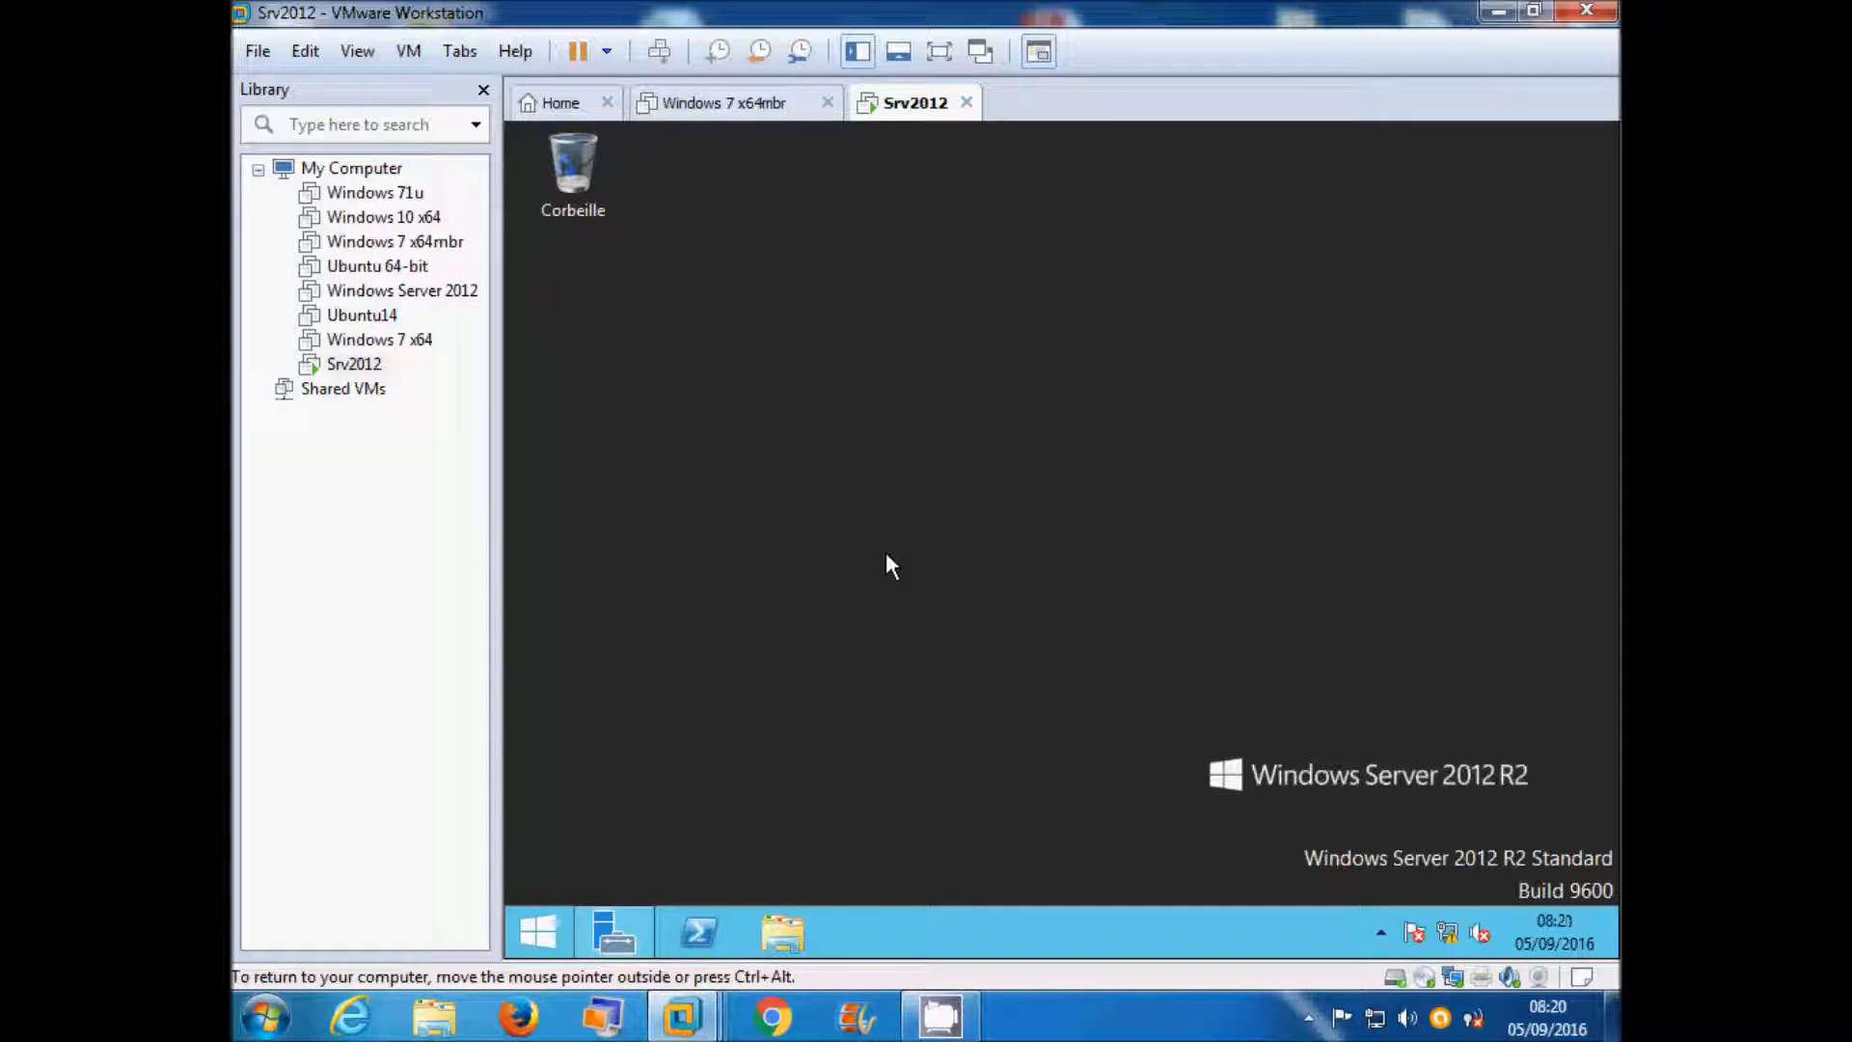
click(789, 928)
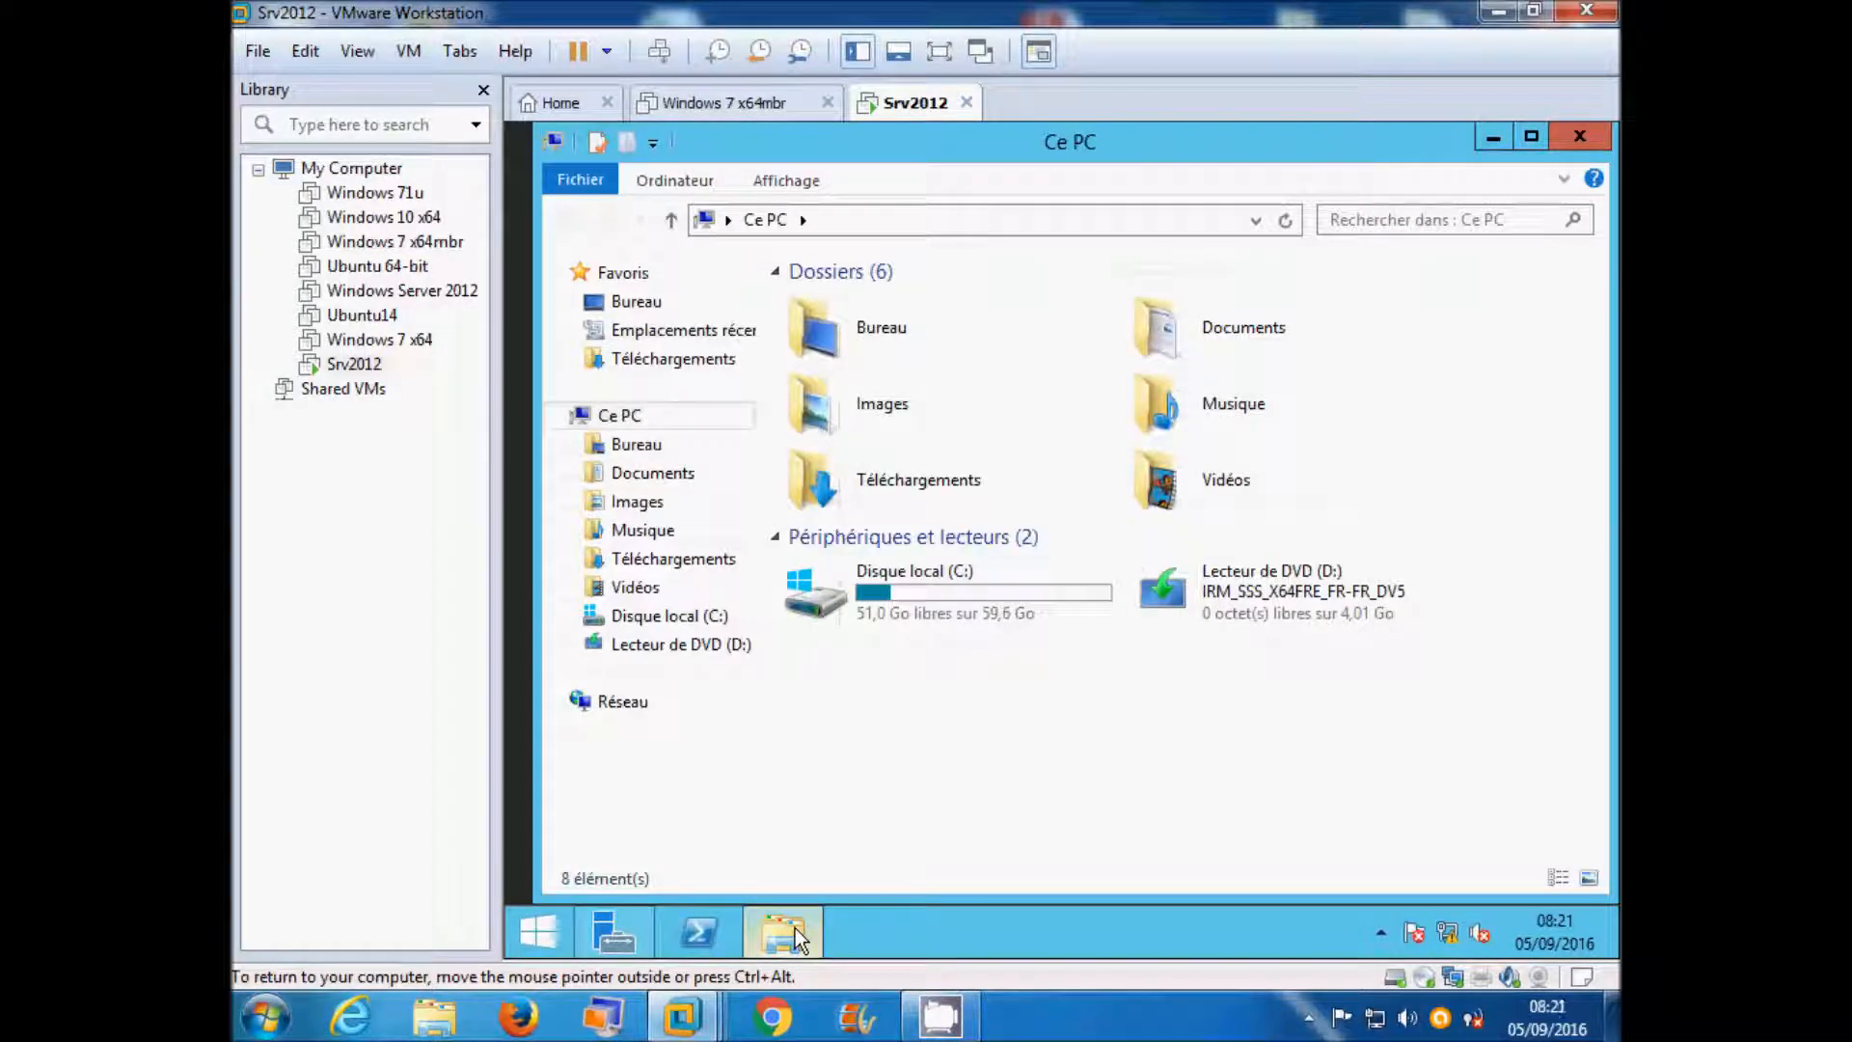
click(659, 622)
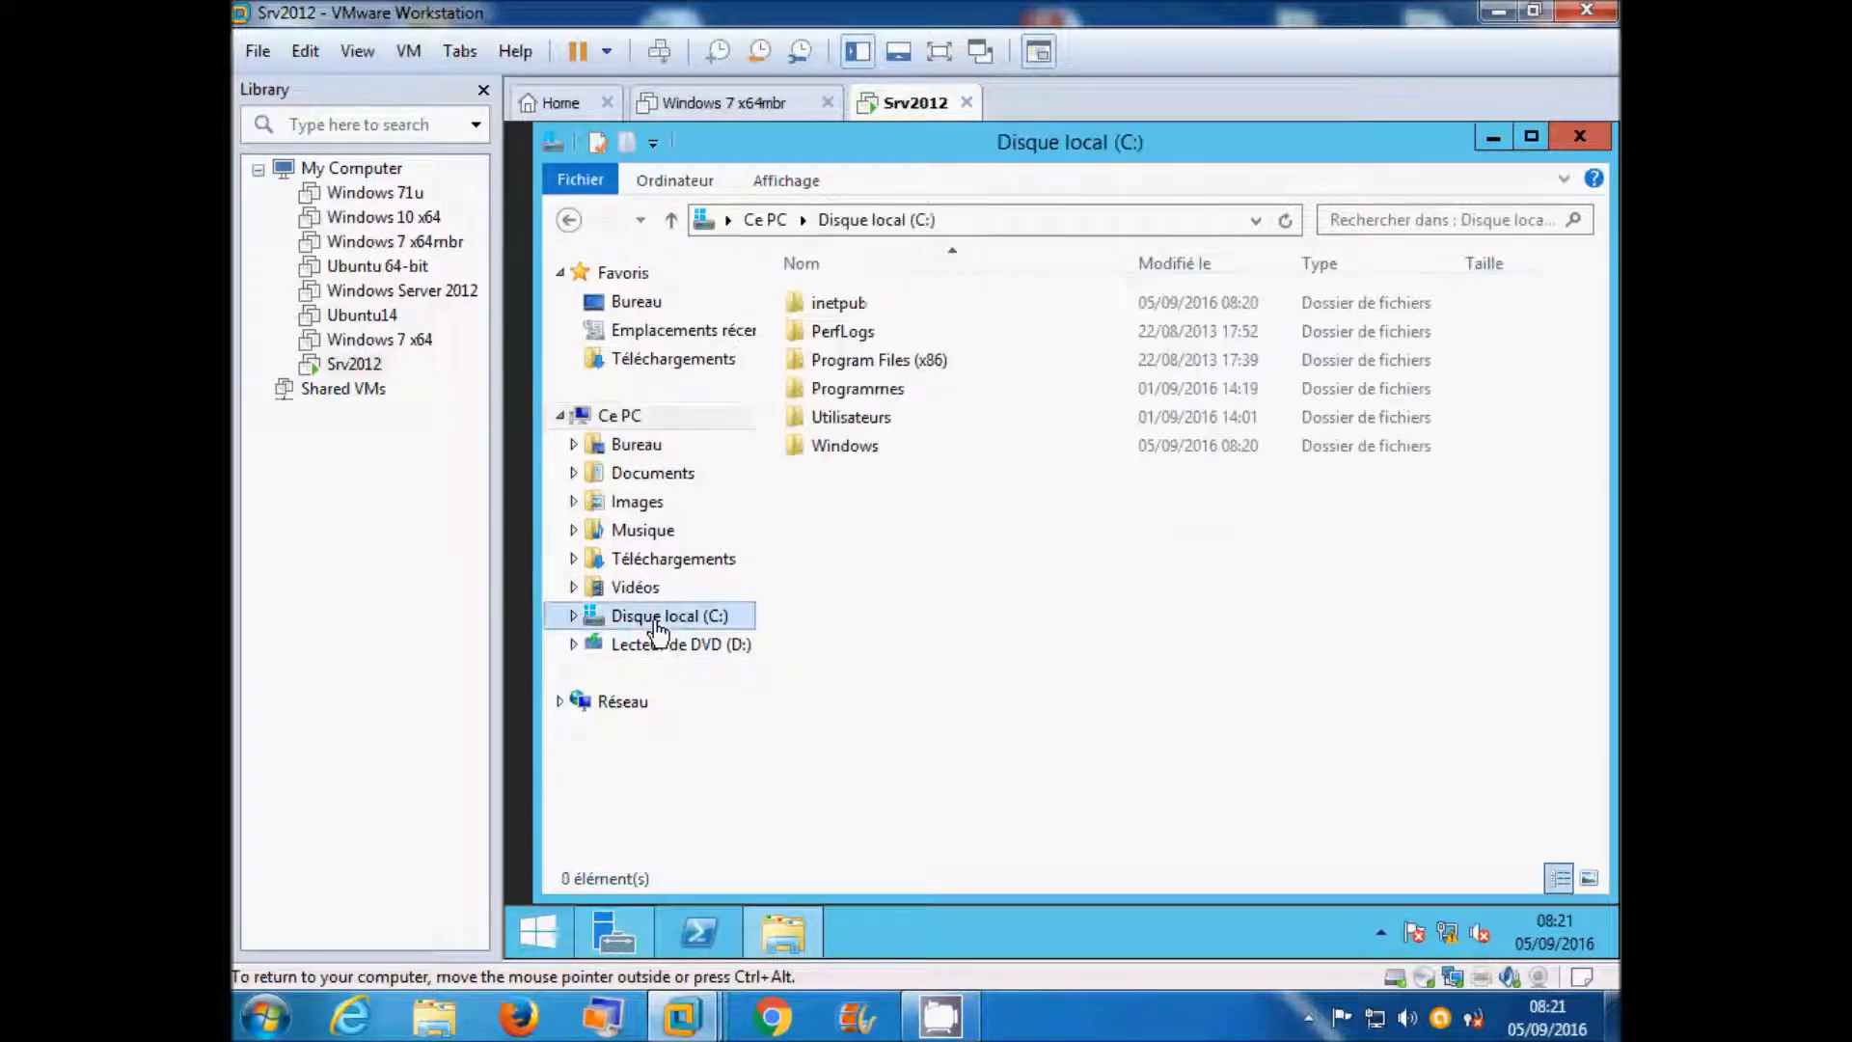
double_click(838, 304)
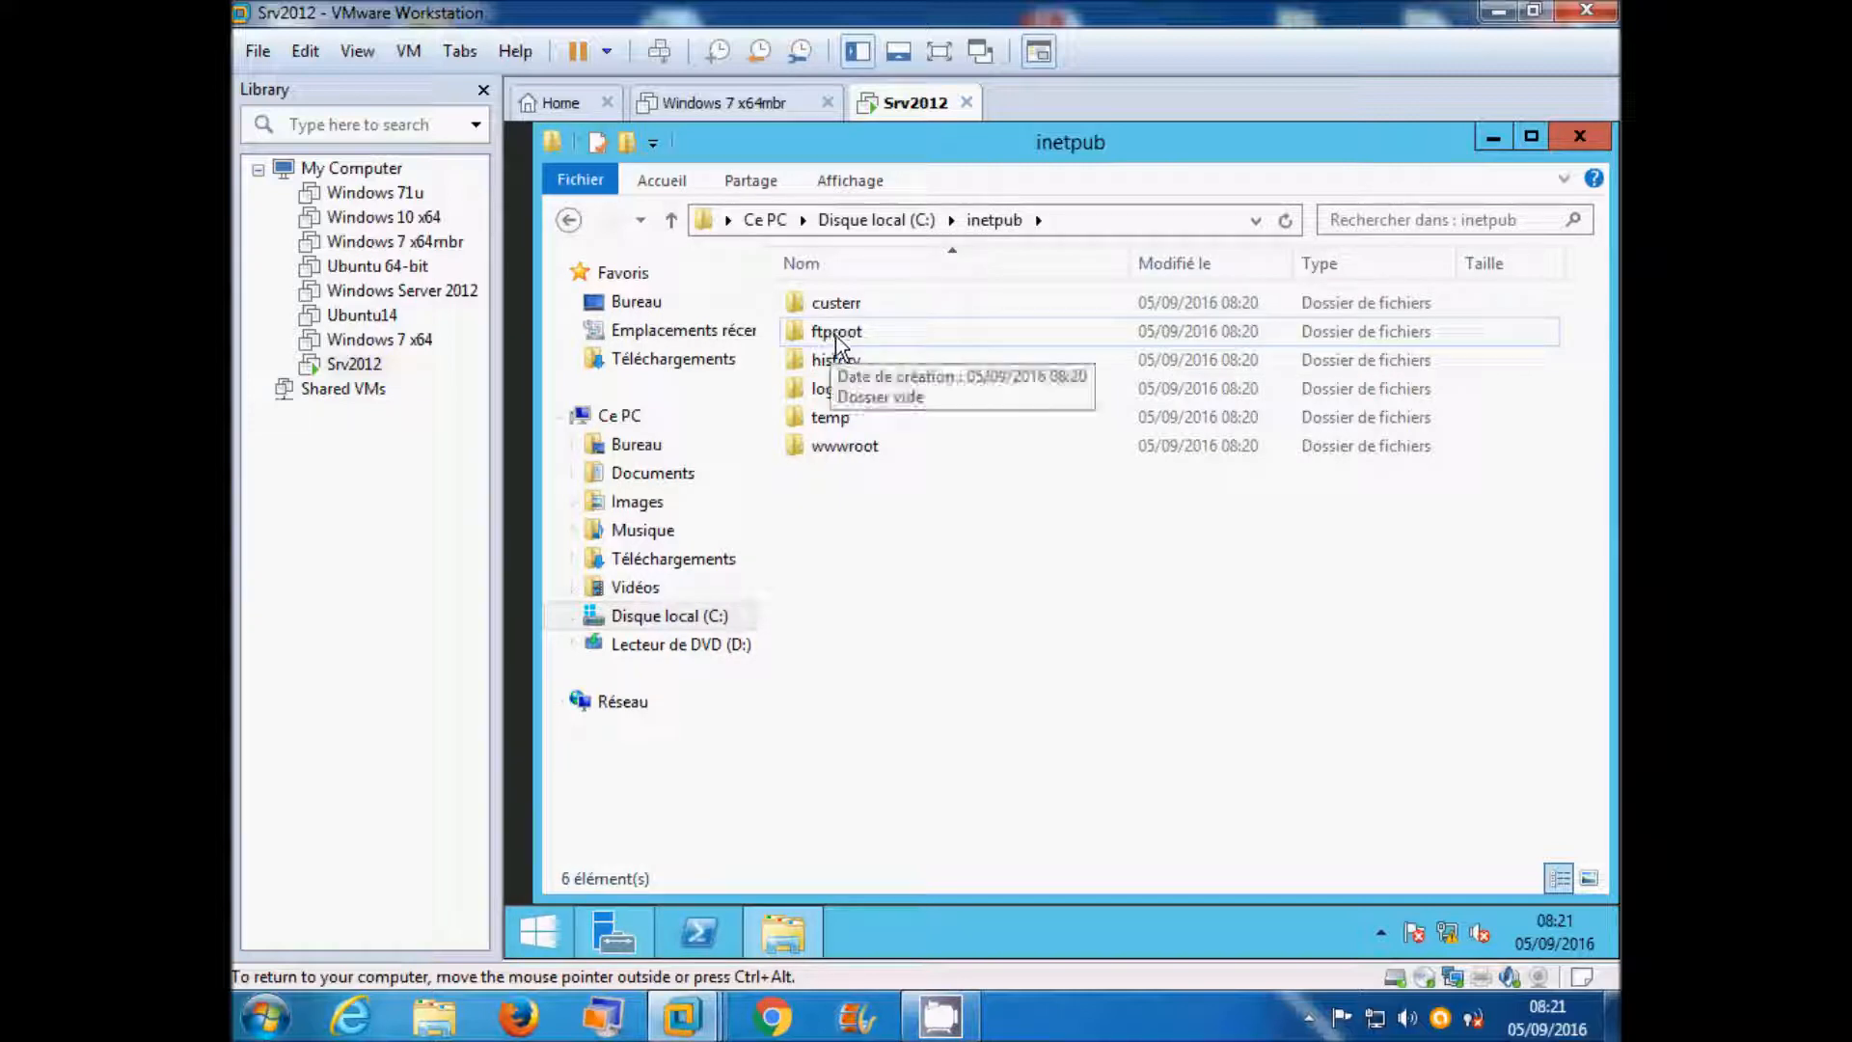
double_click(831, 333)
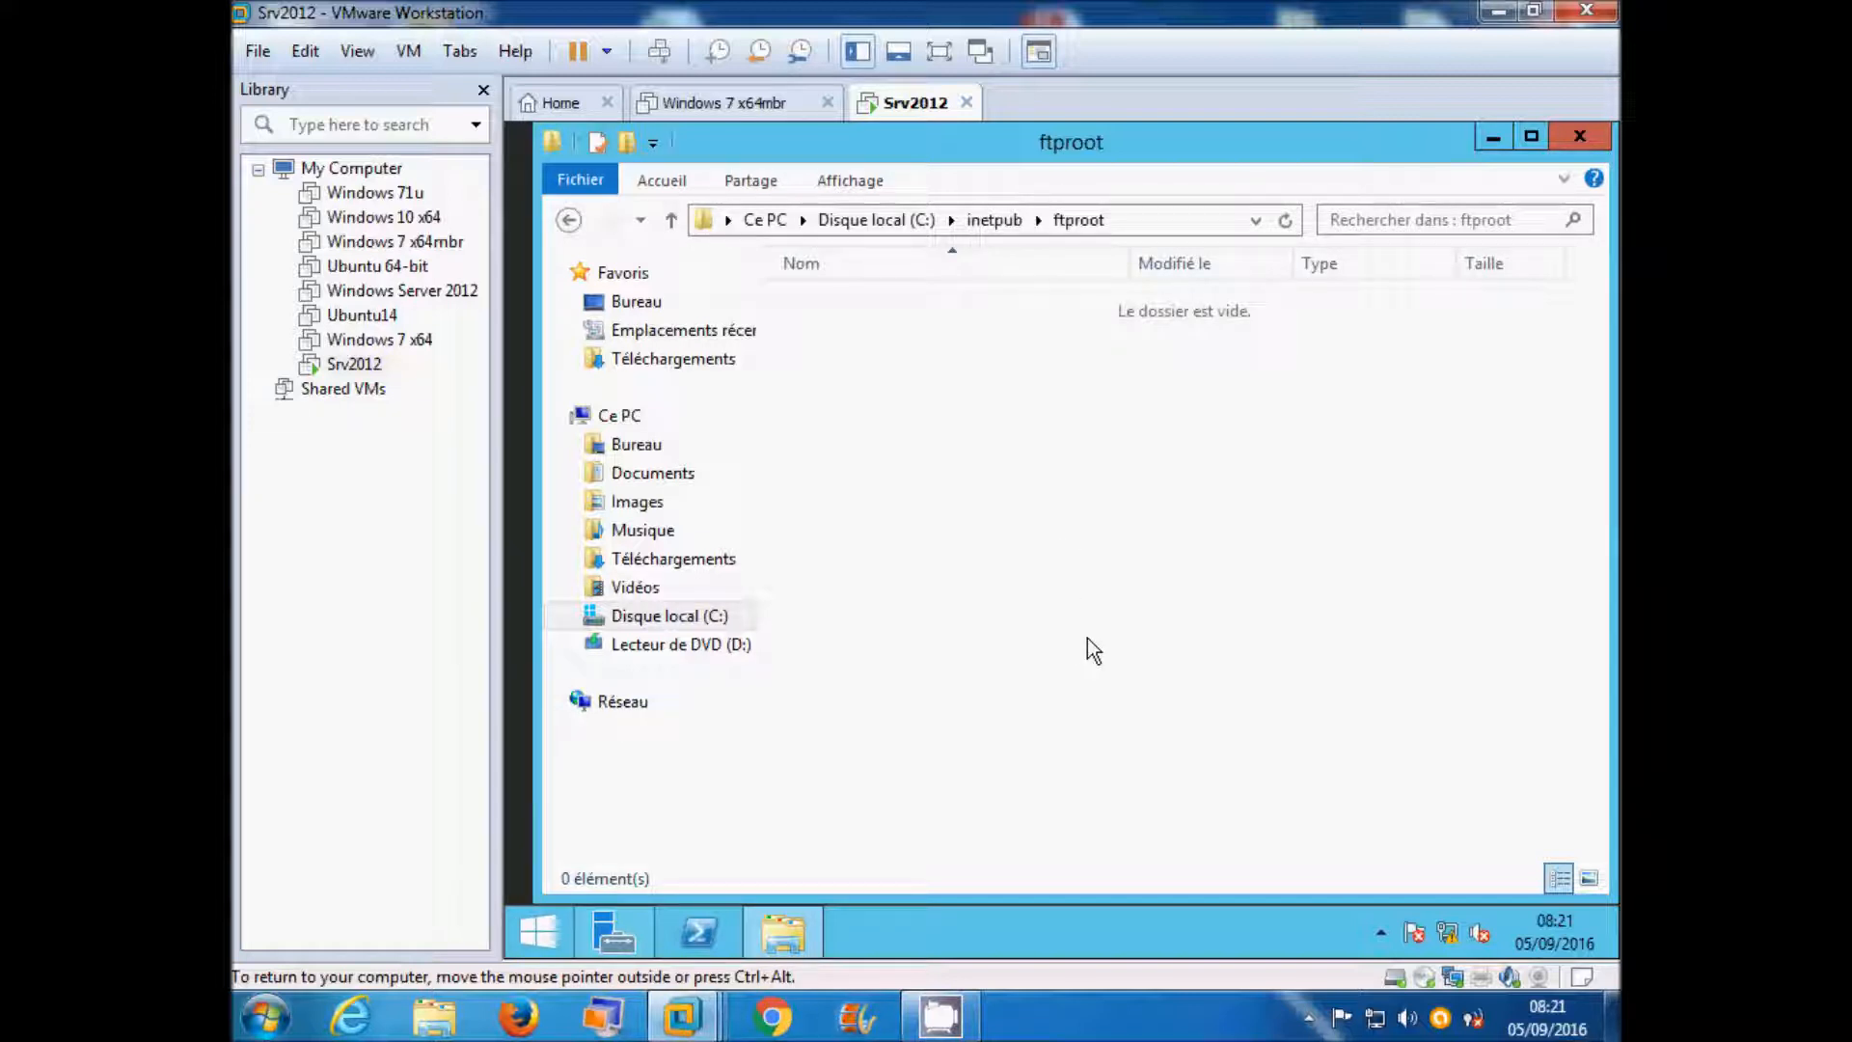
click(1576, 142)
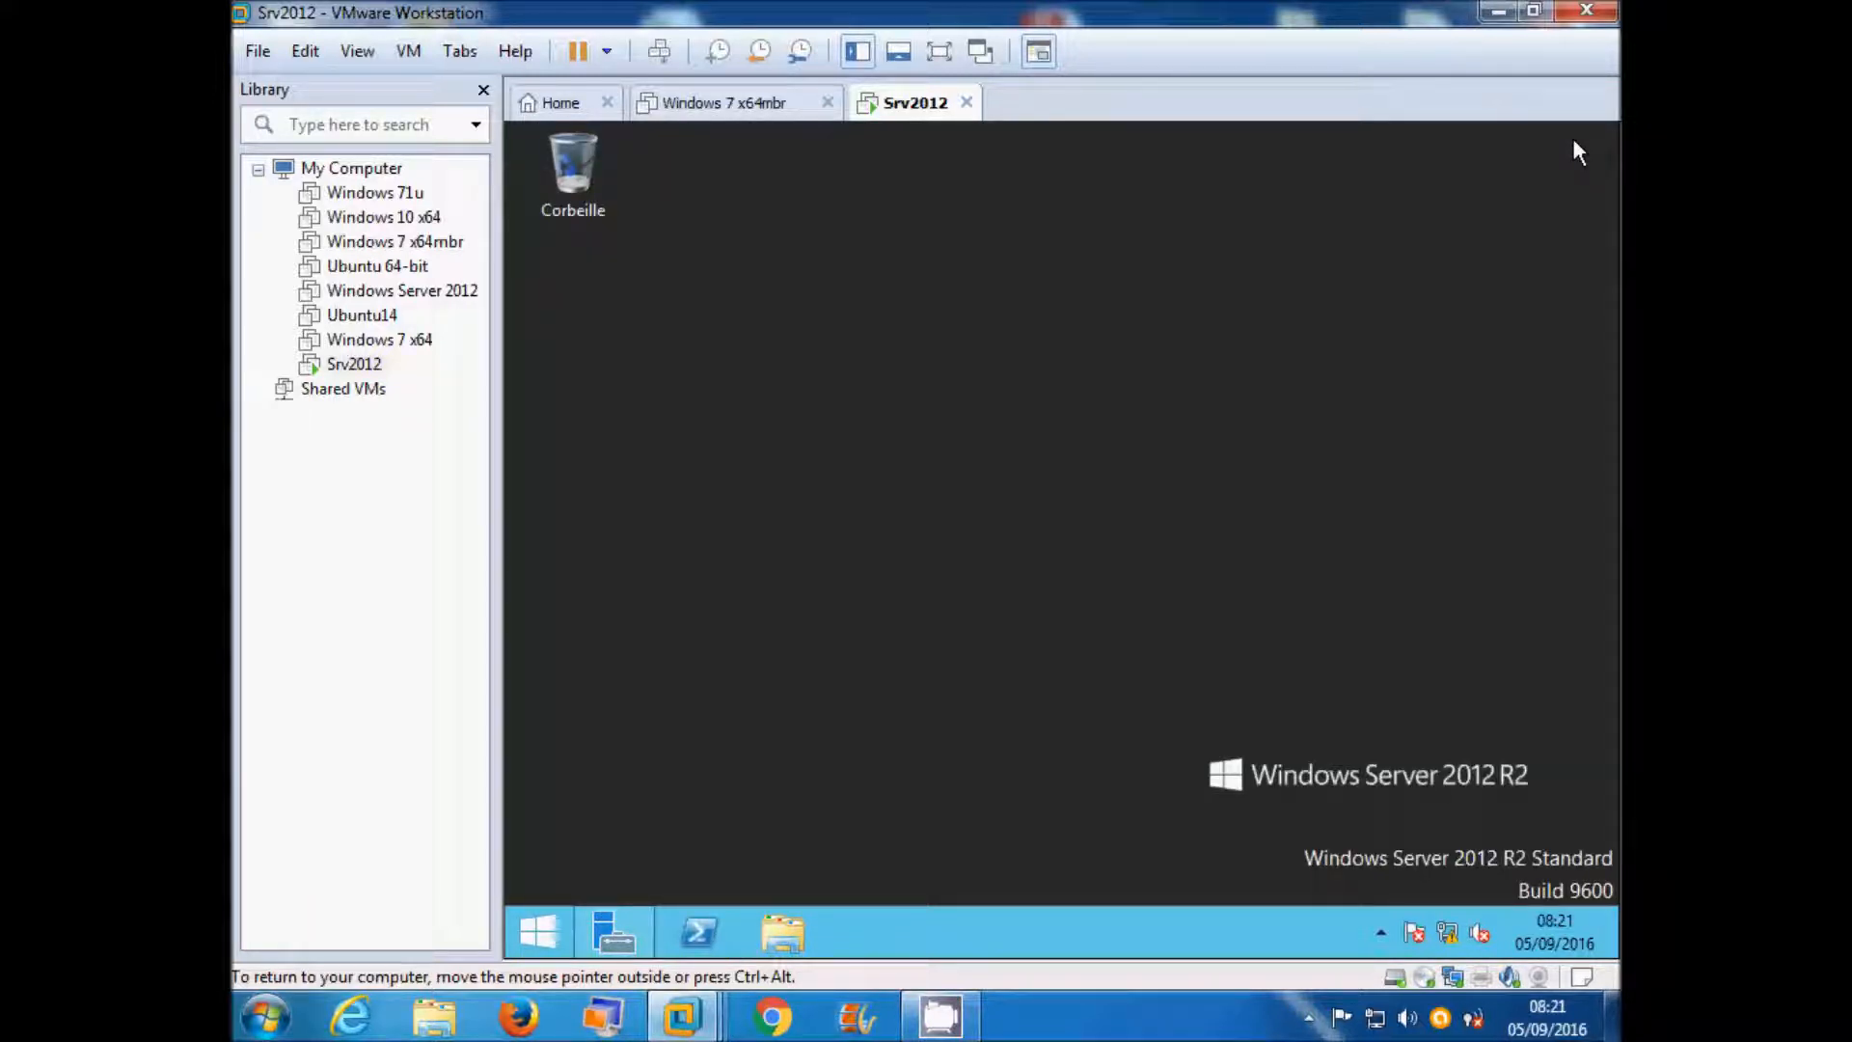
Open the Gestionnaire des services Internet (IIS) console from the server manager and maximize it
click(615, 924)
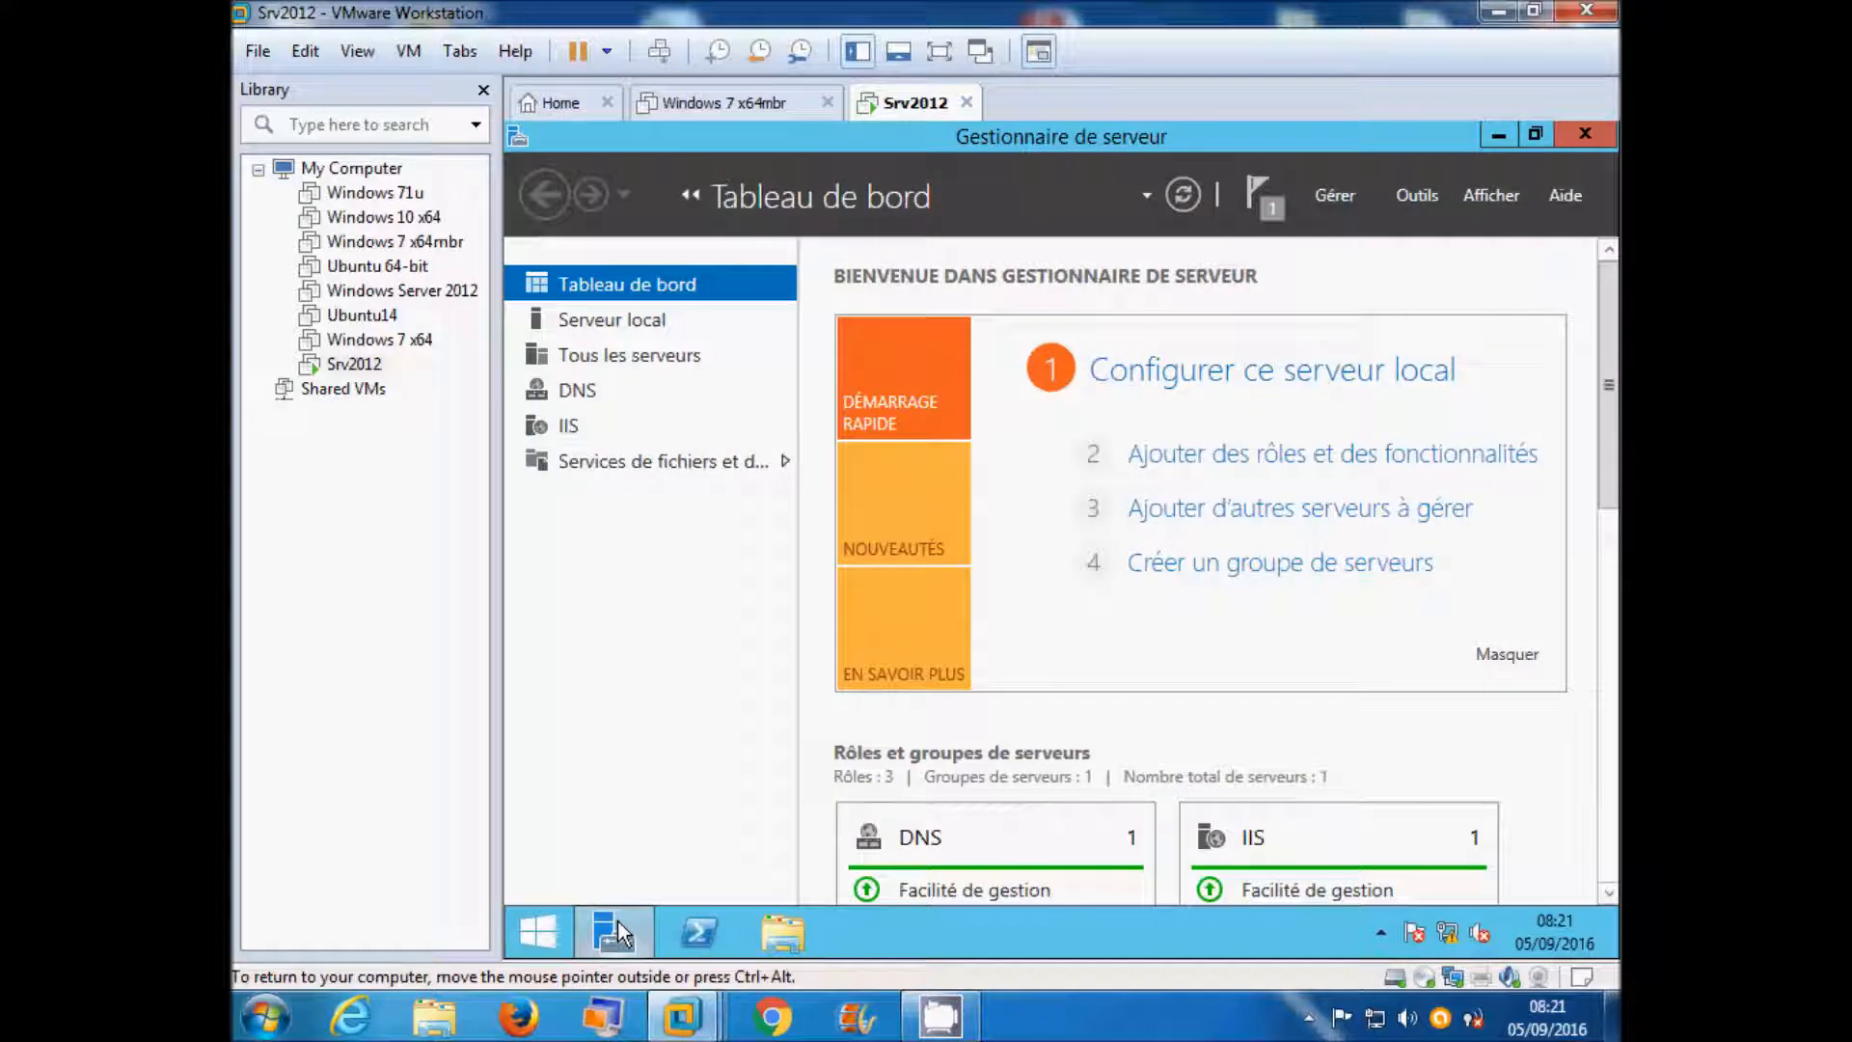
click(1407, 196)
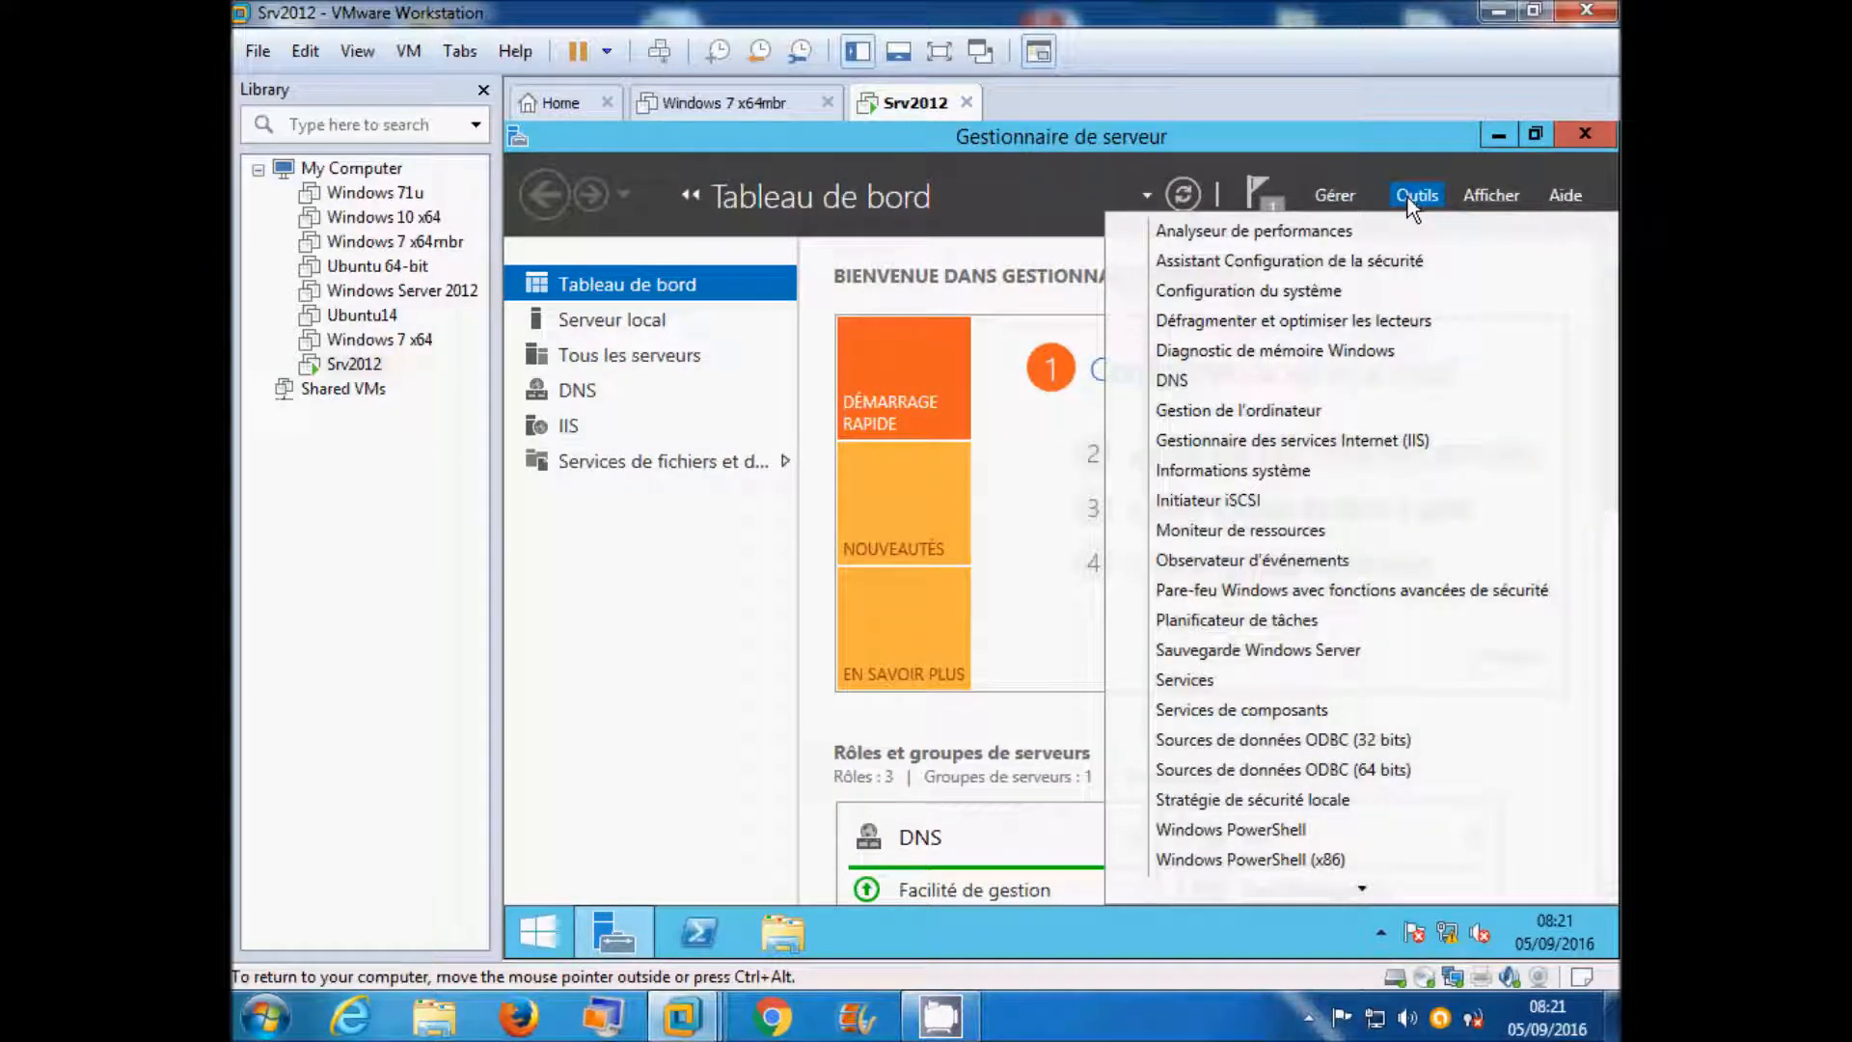
click(1250, 442)
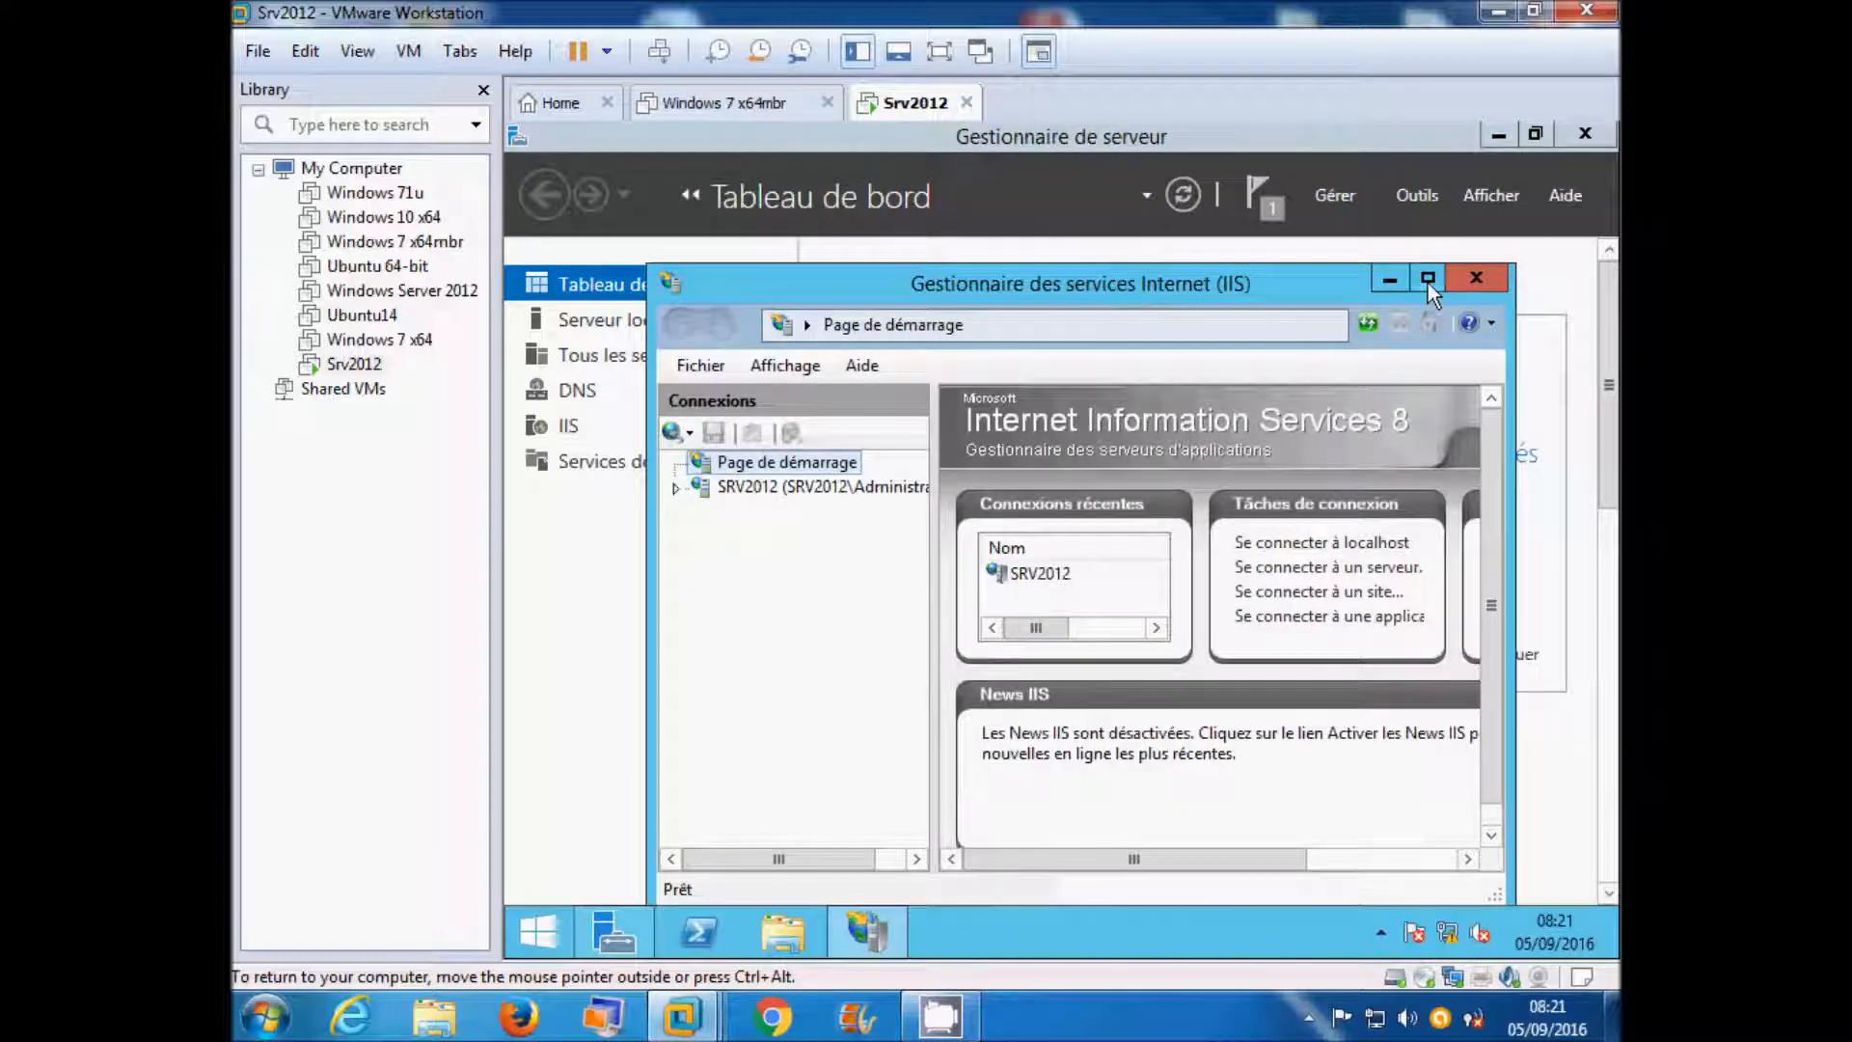
click(1427, 280)
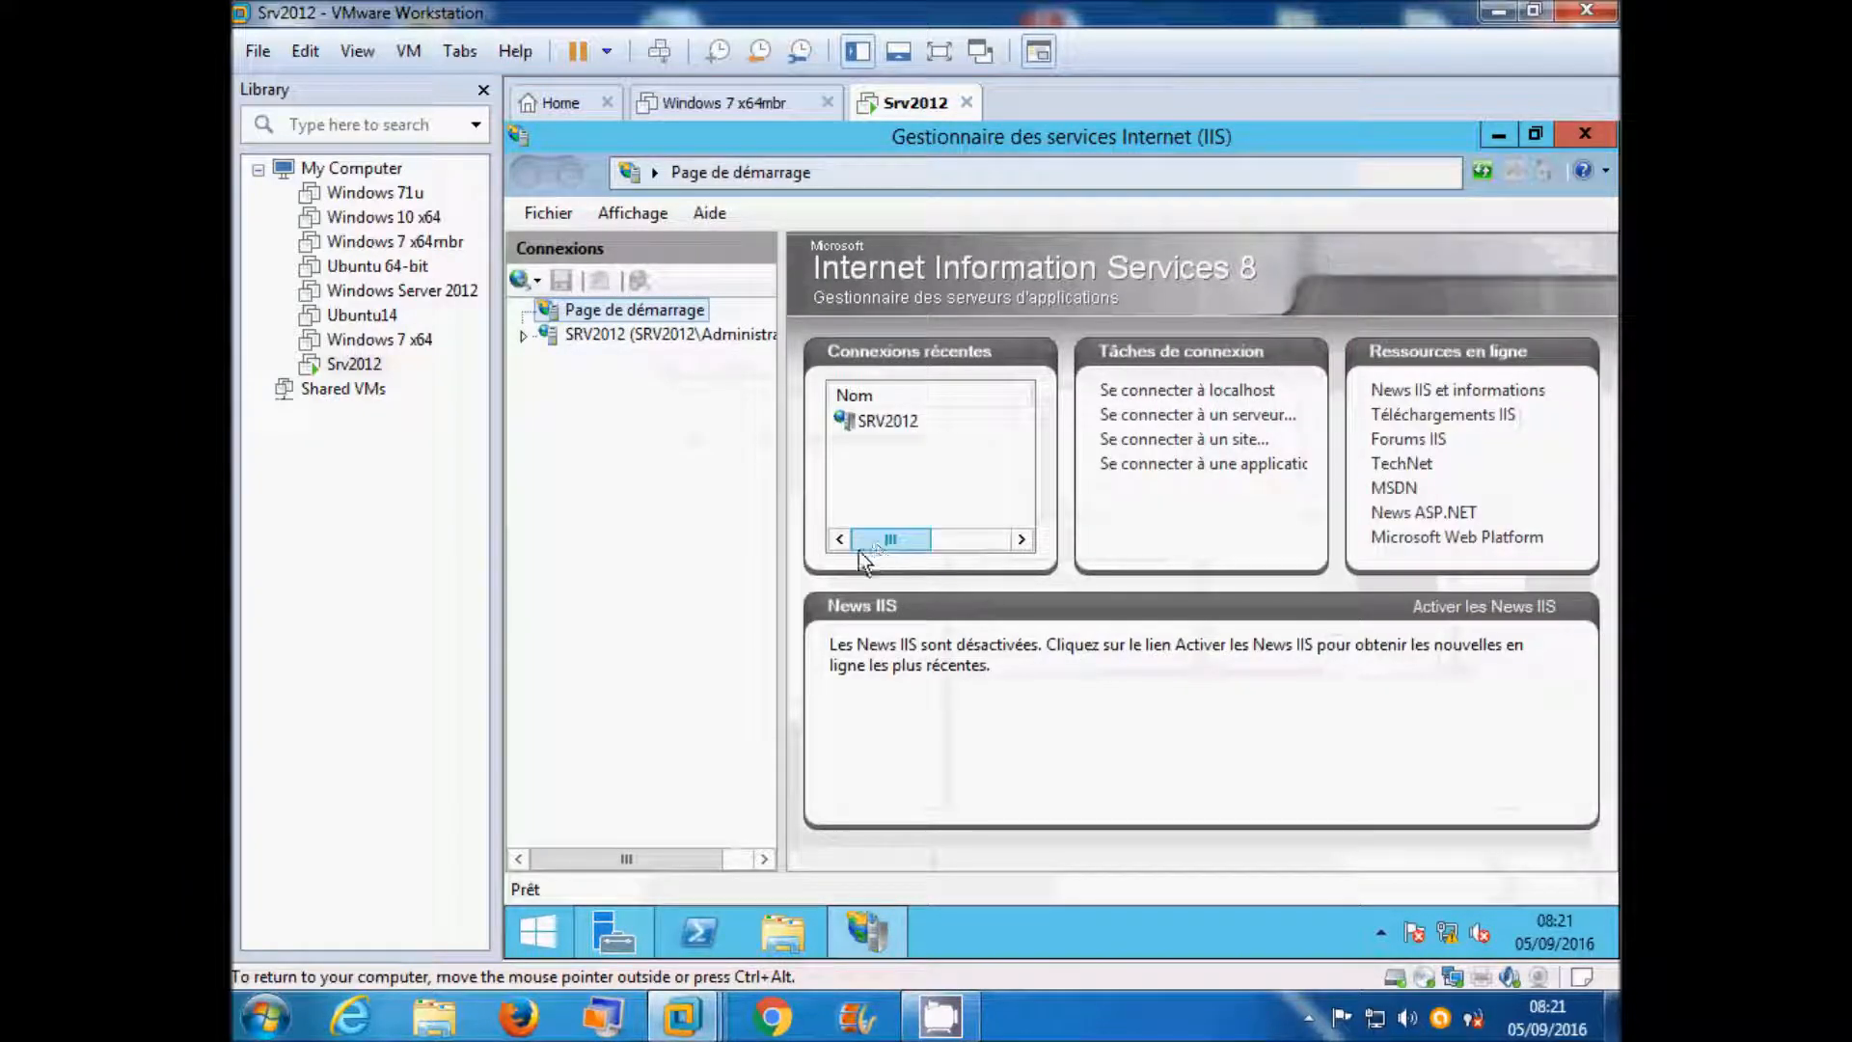
Expand the SRV2012 server and its Sites node, declining the Microsoft Web Platform offer and suppressing that message
click(529, 336)
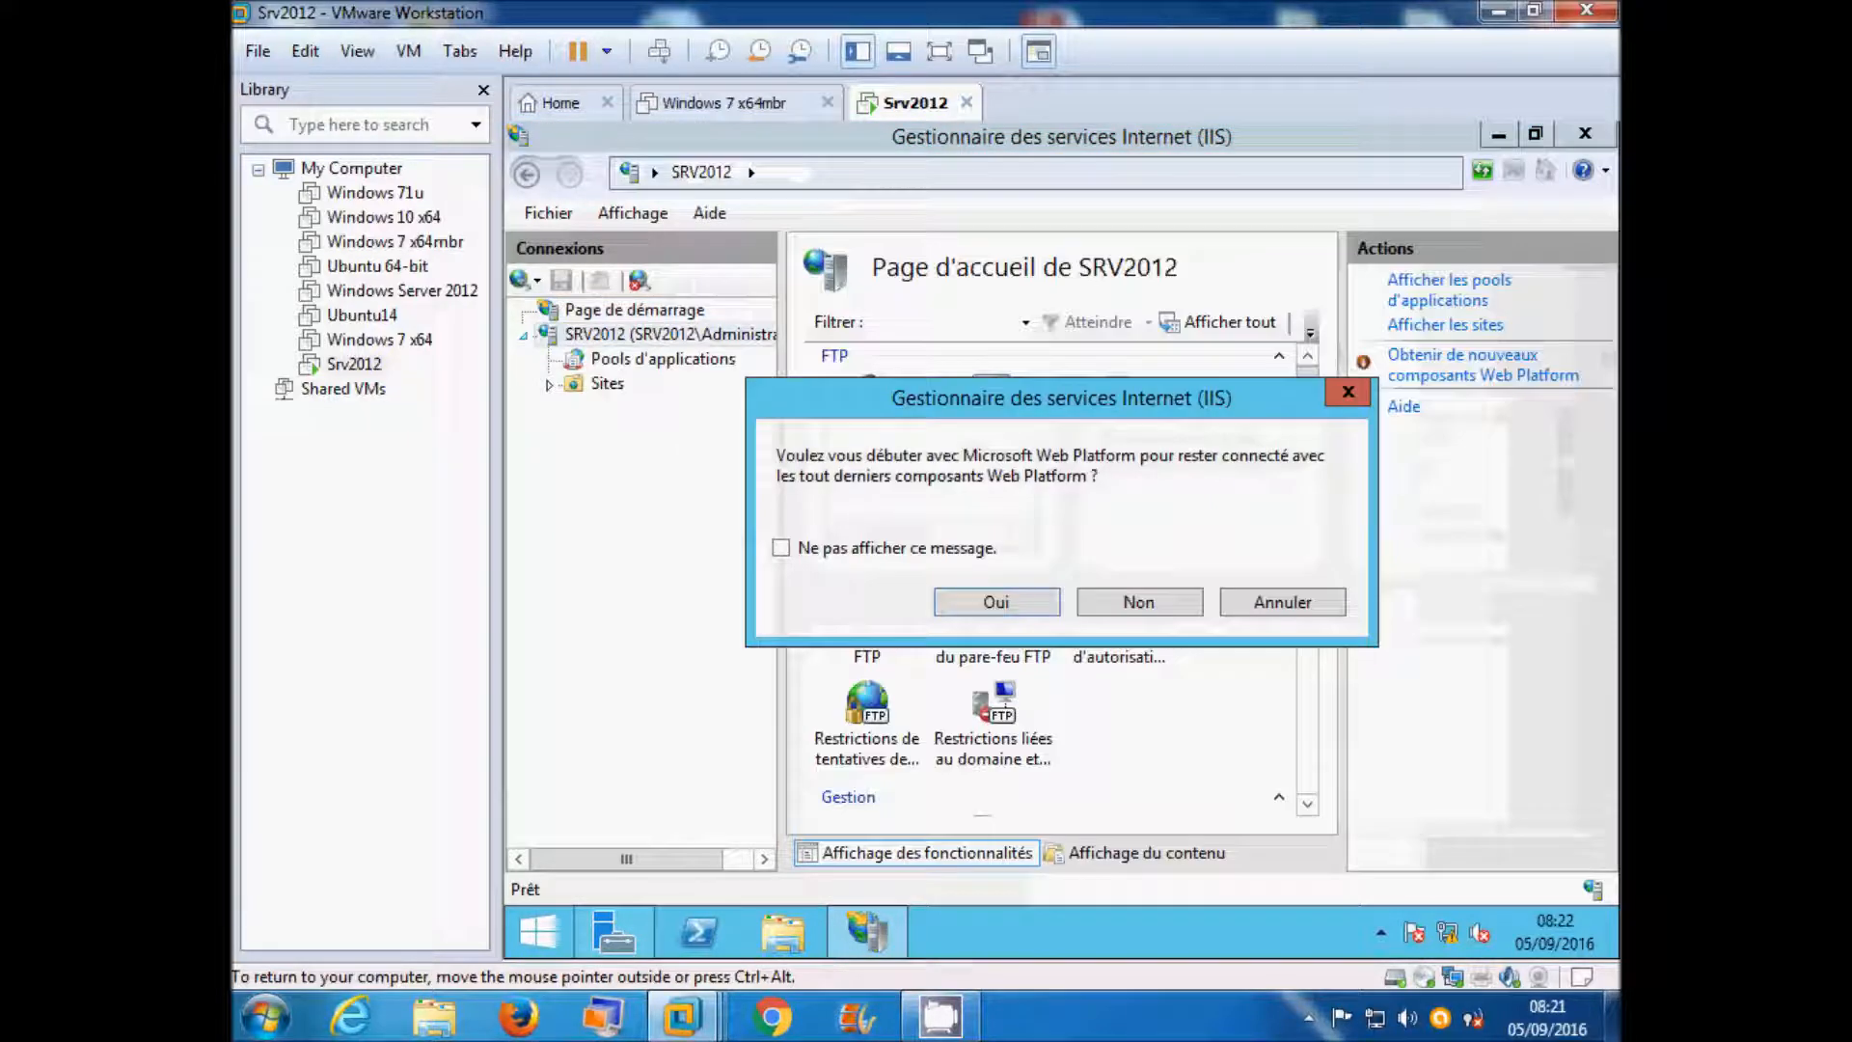
click(822, 552)
click(1139, 603)
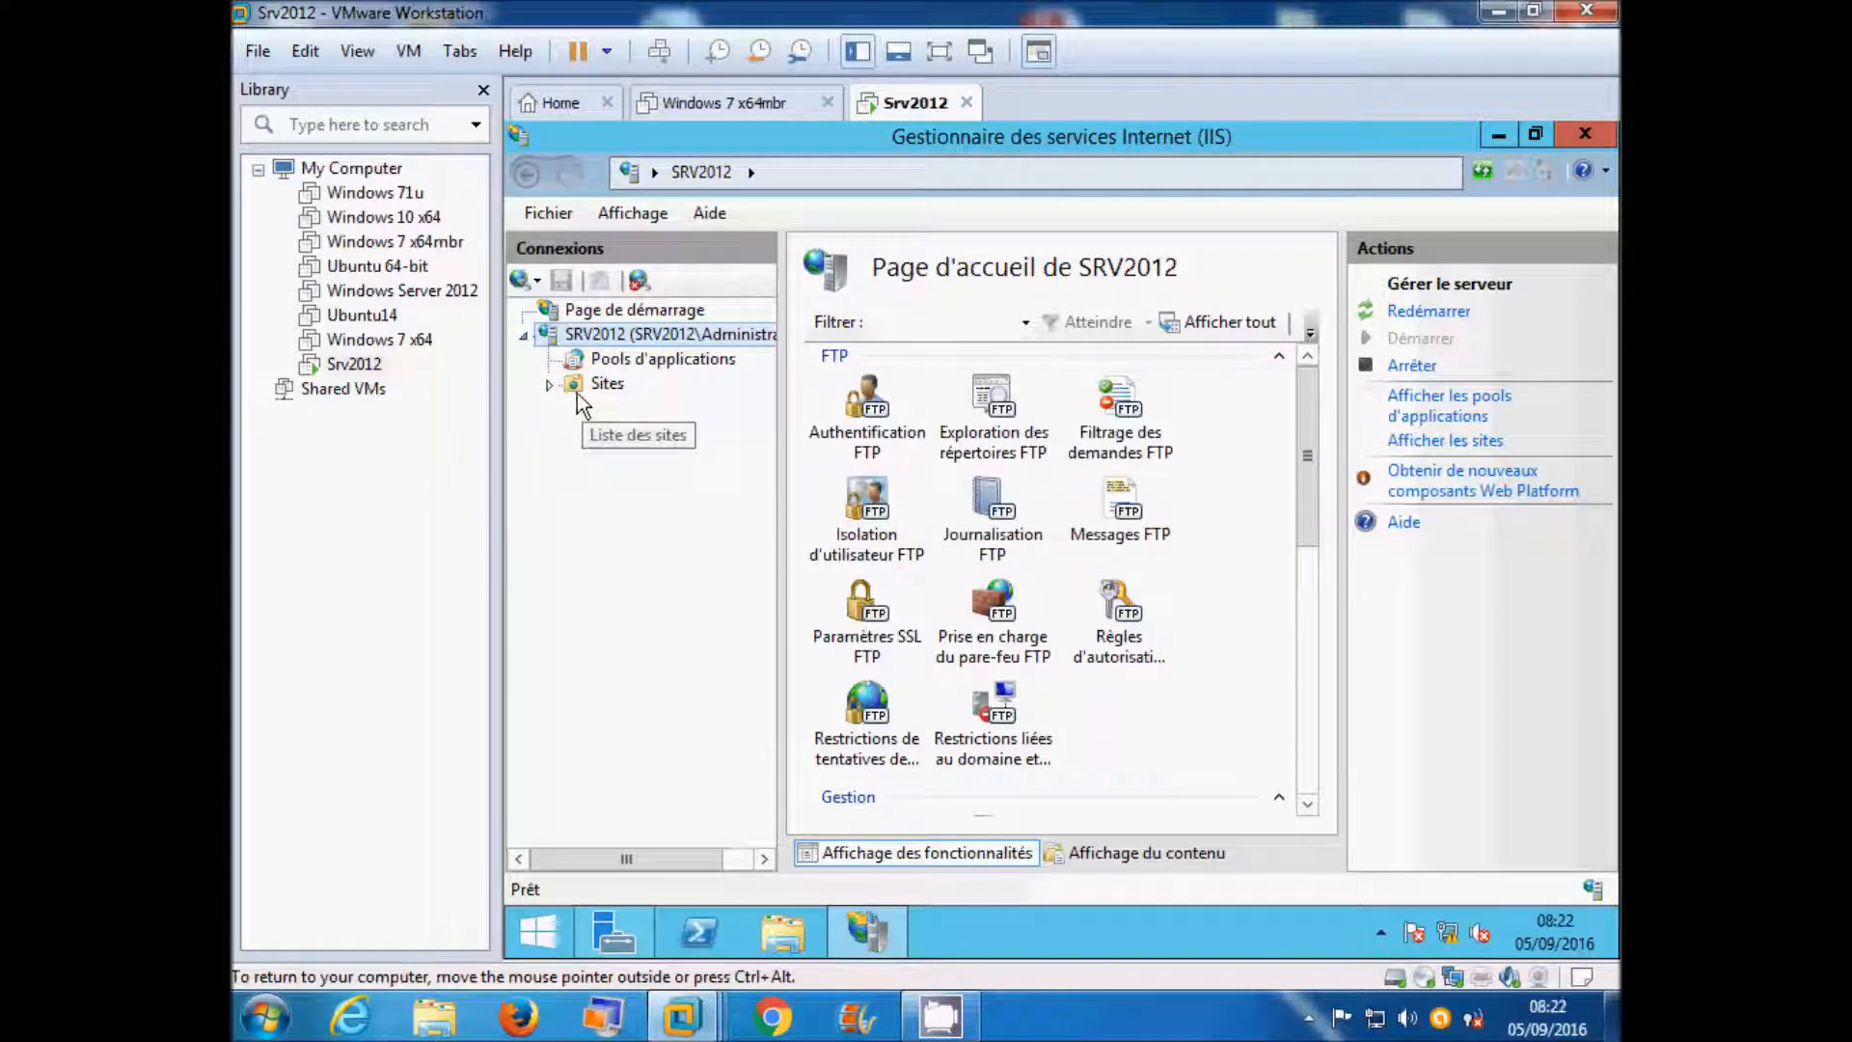
click(549, 385)
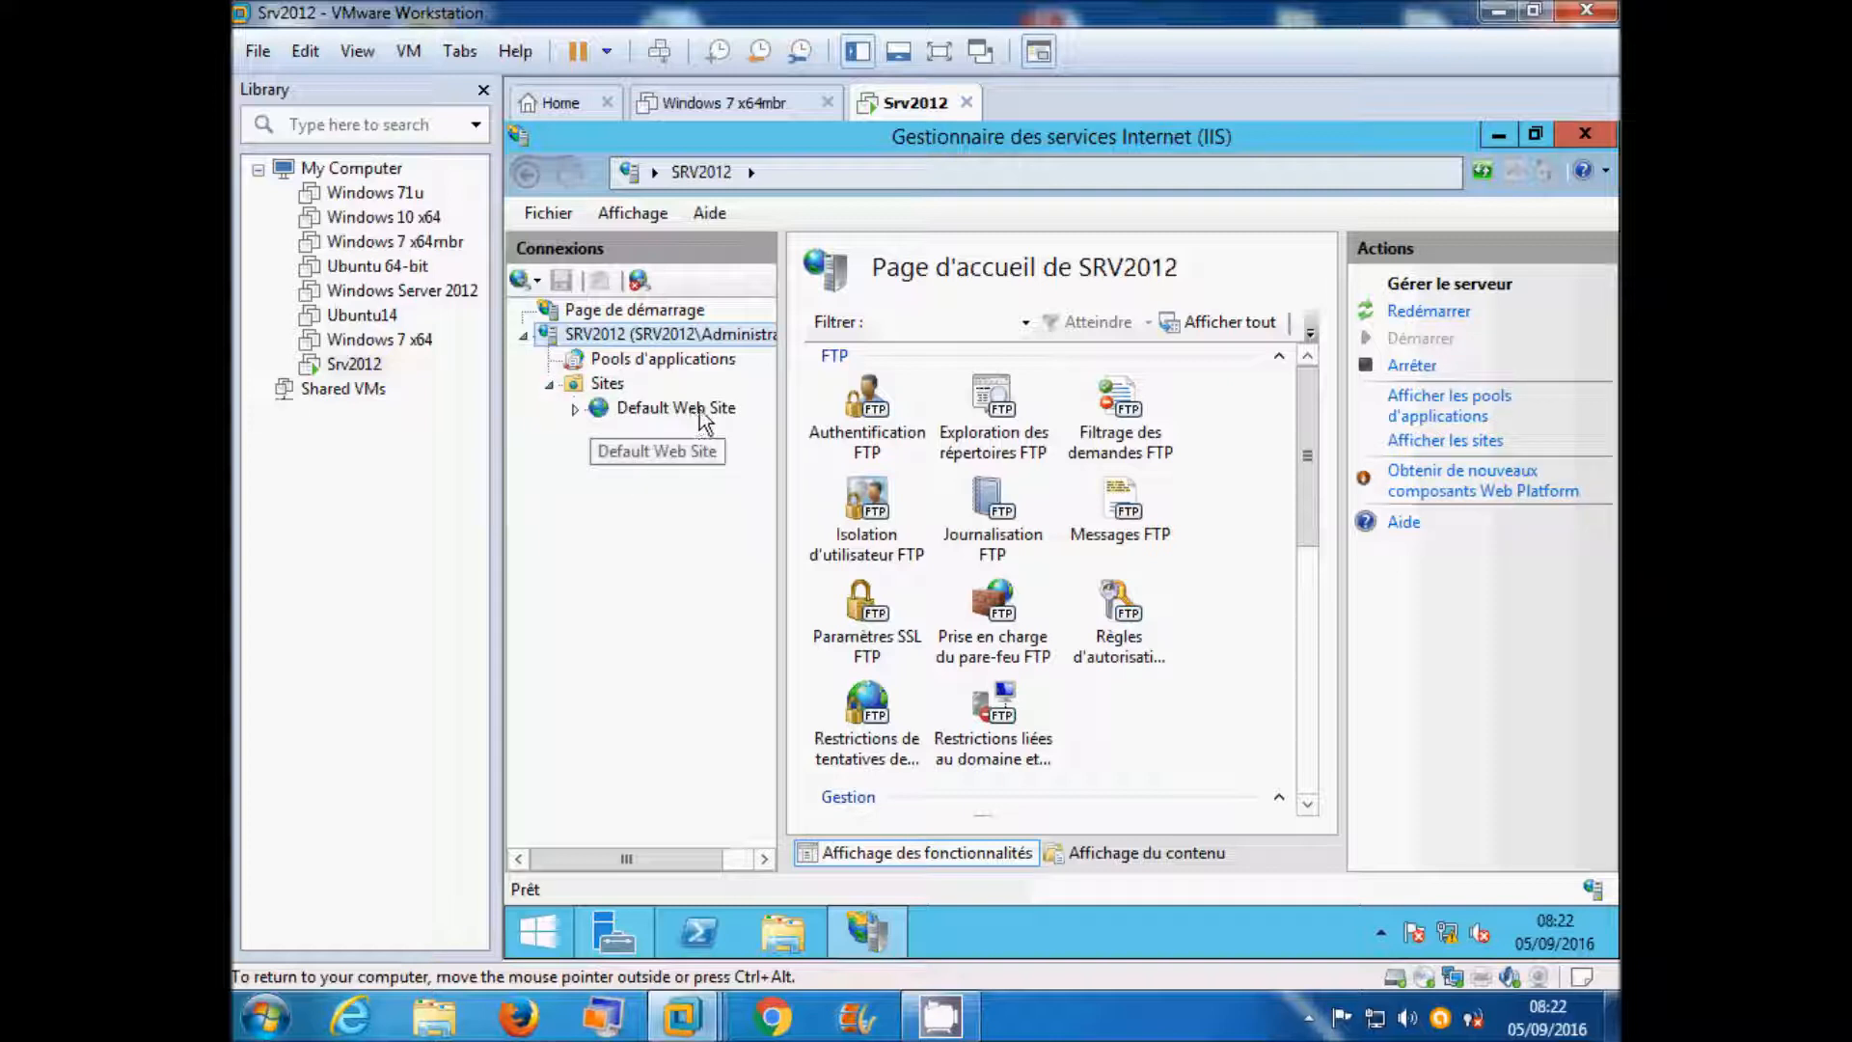
Start adding a new FTP site under Sites and name it monFTP
click(606, 384)
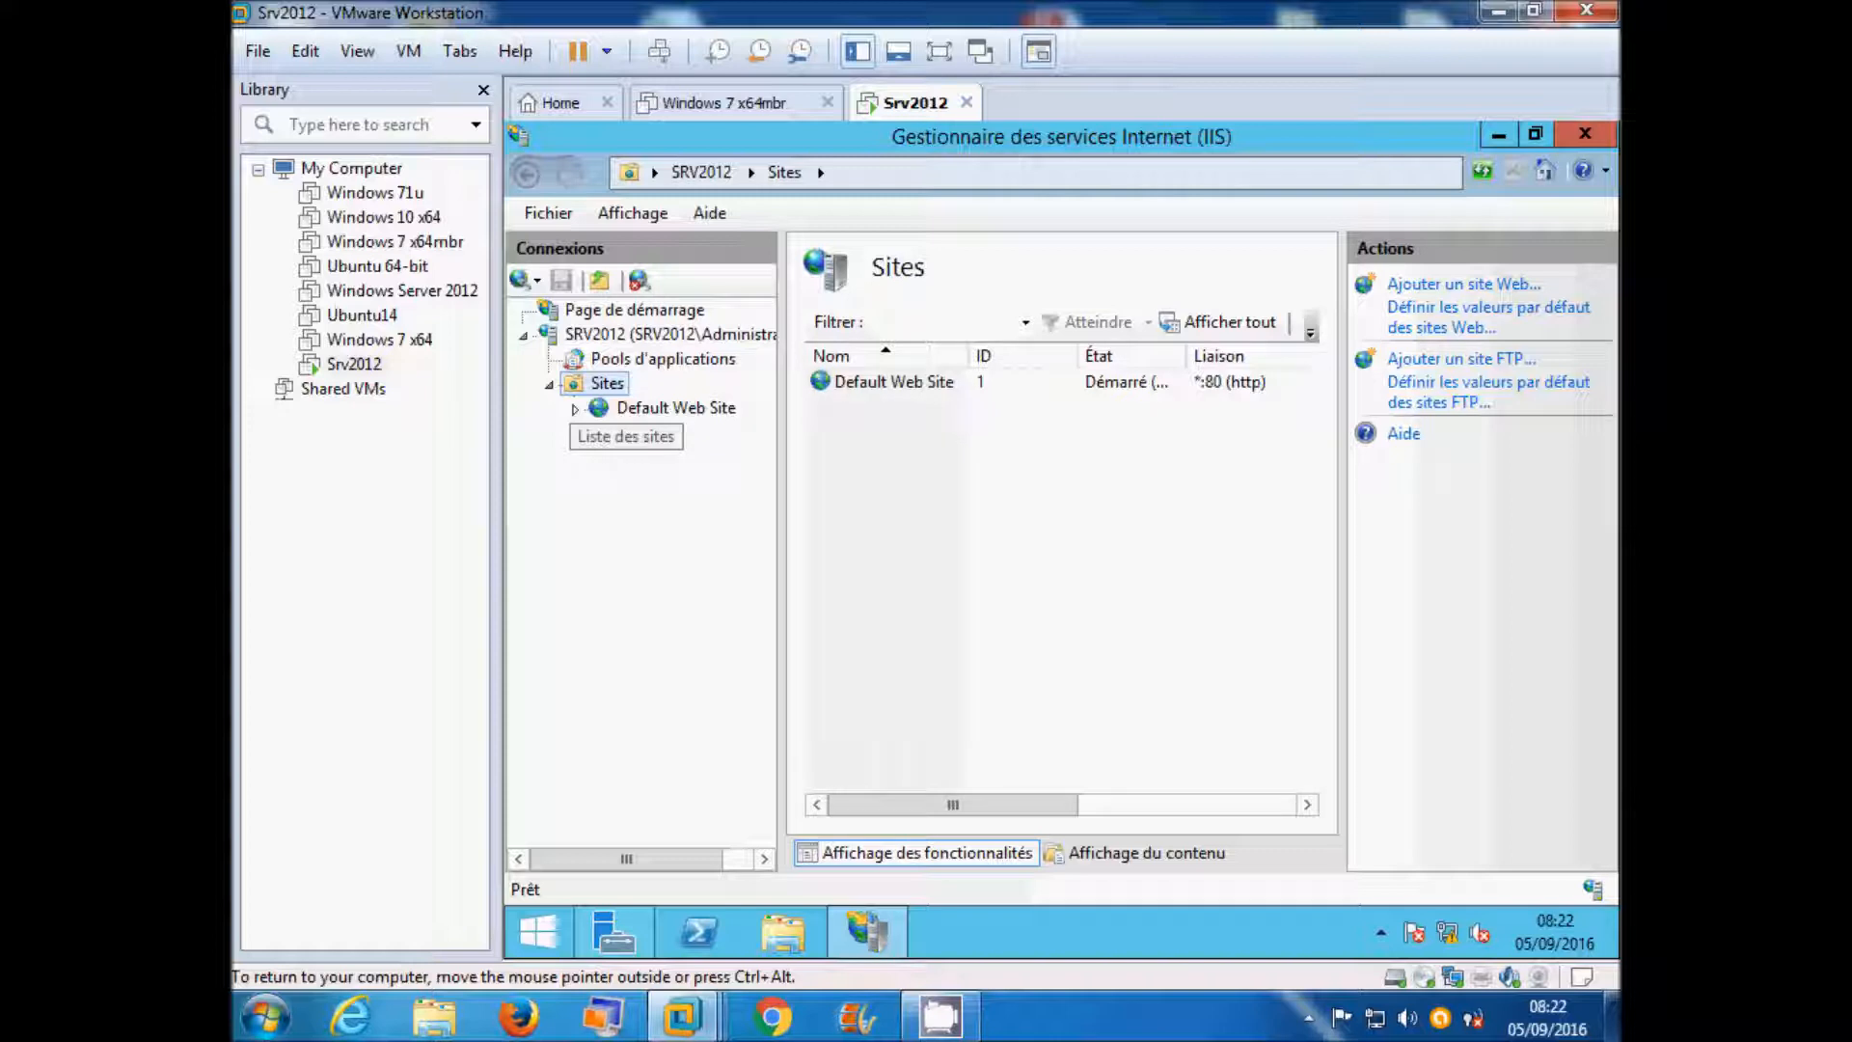
right_click(580, 391)
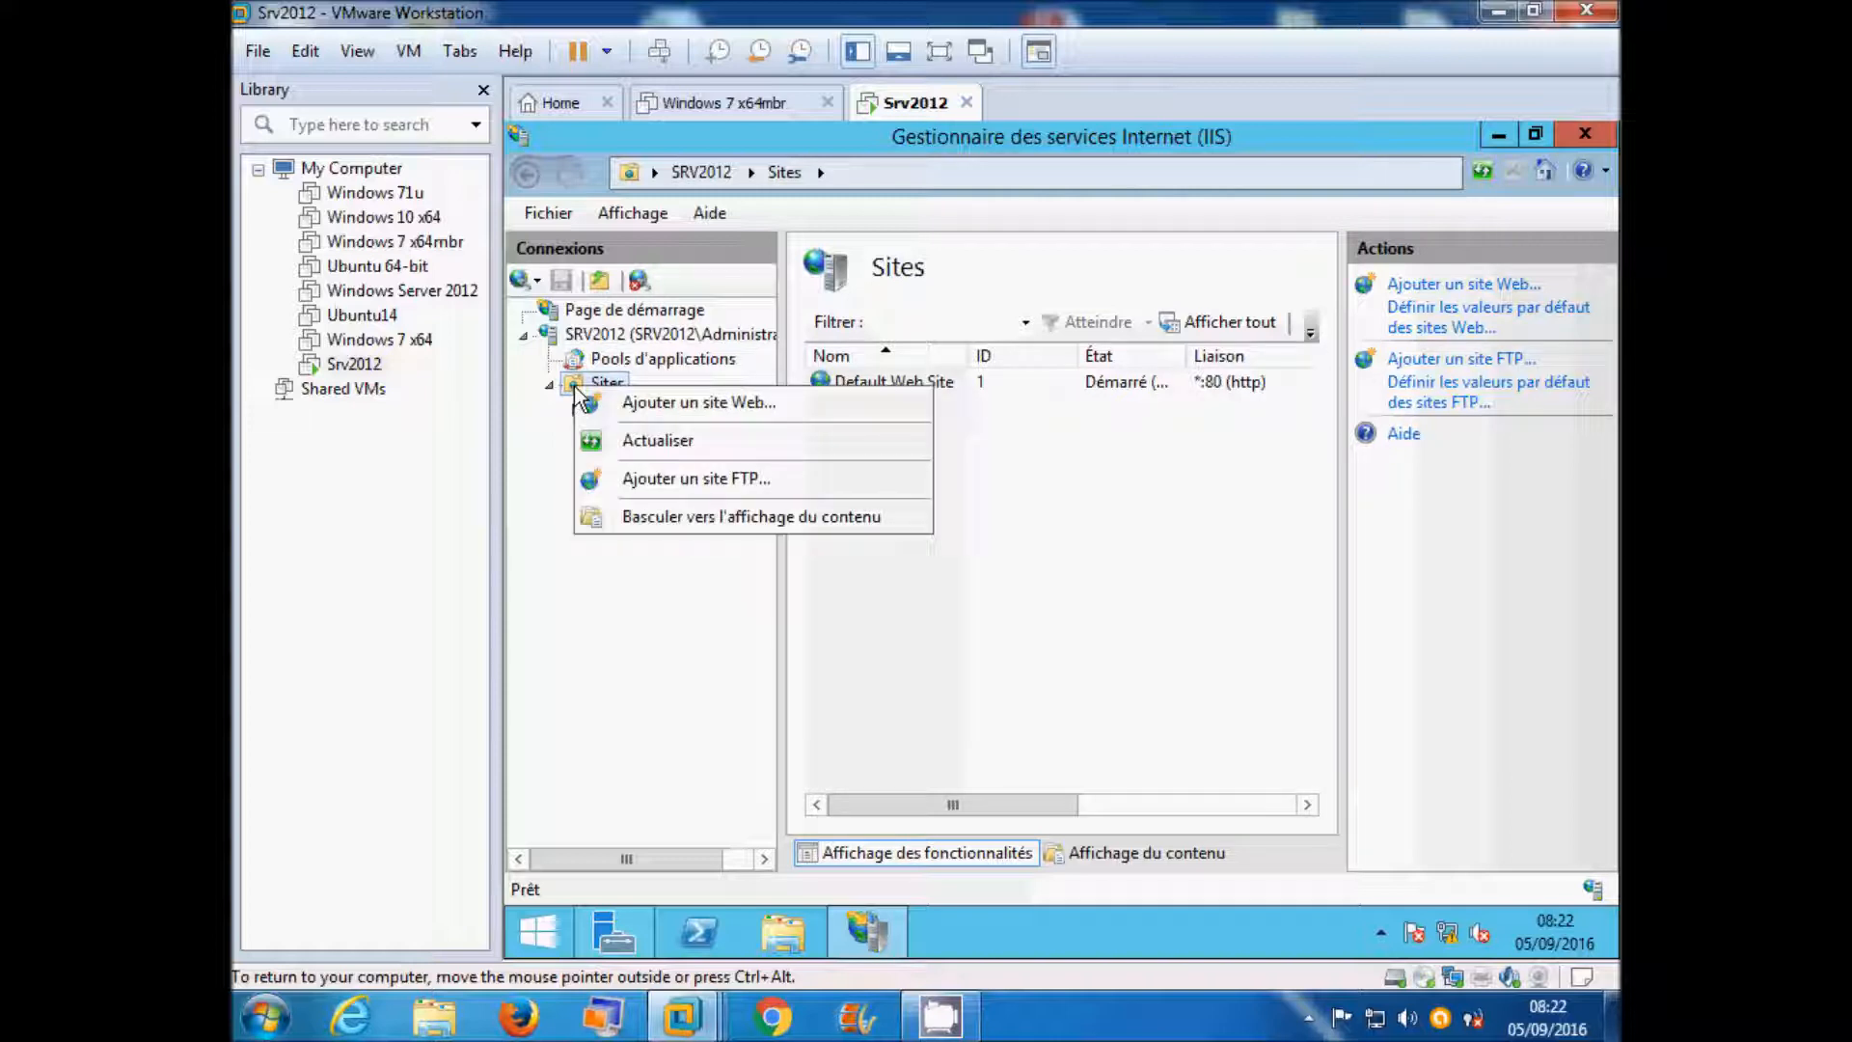
click(646, 478)
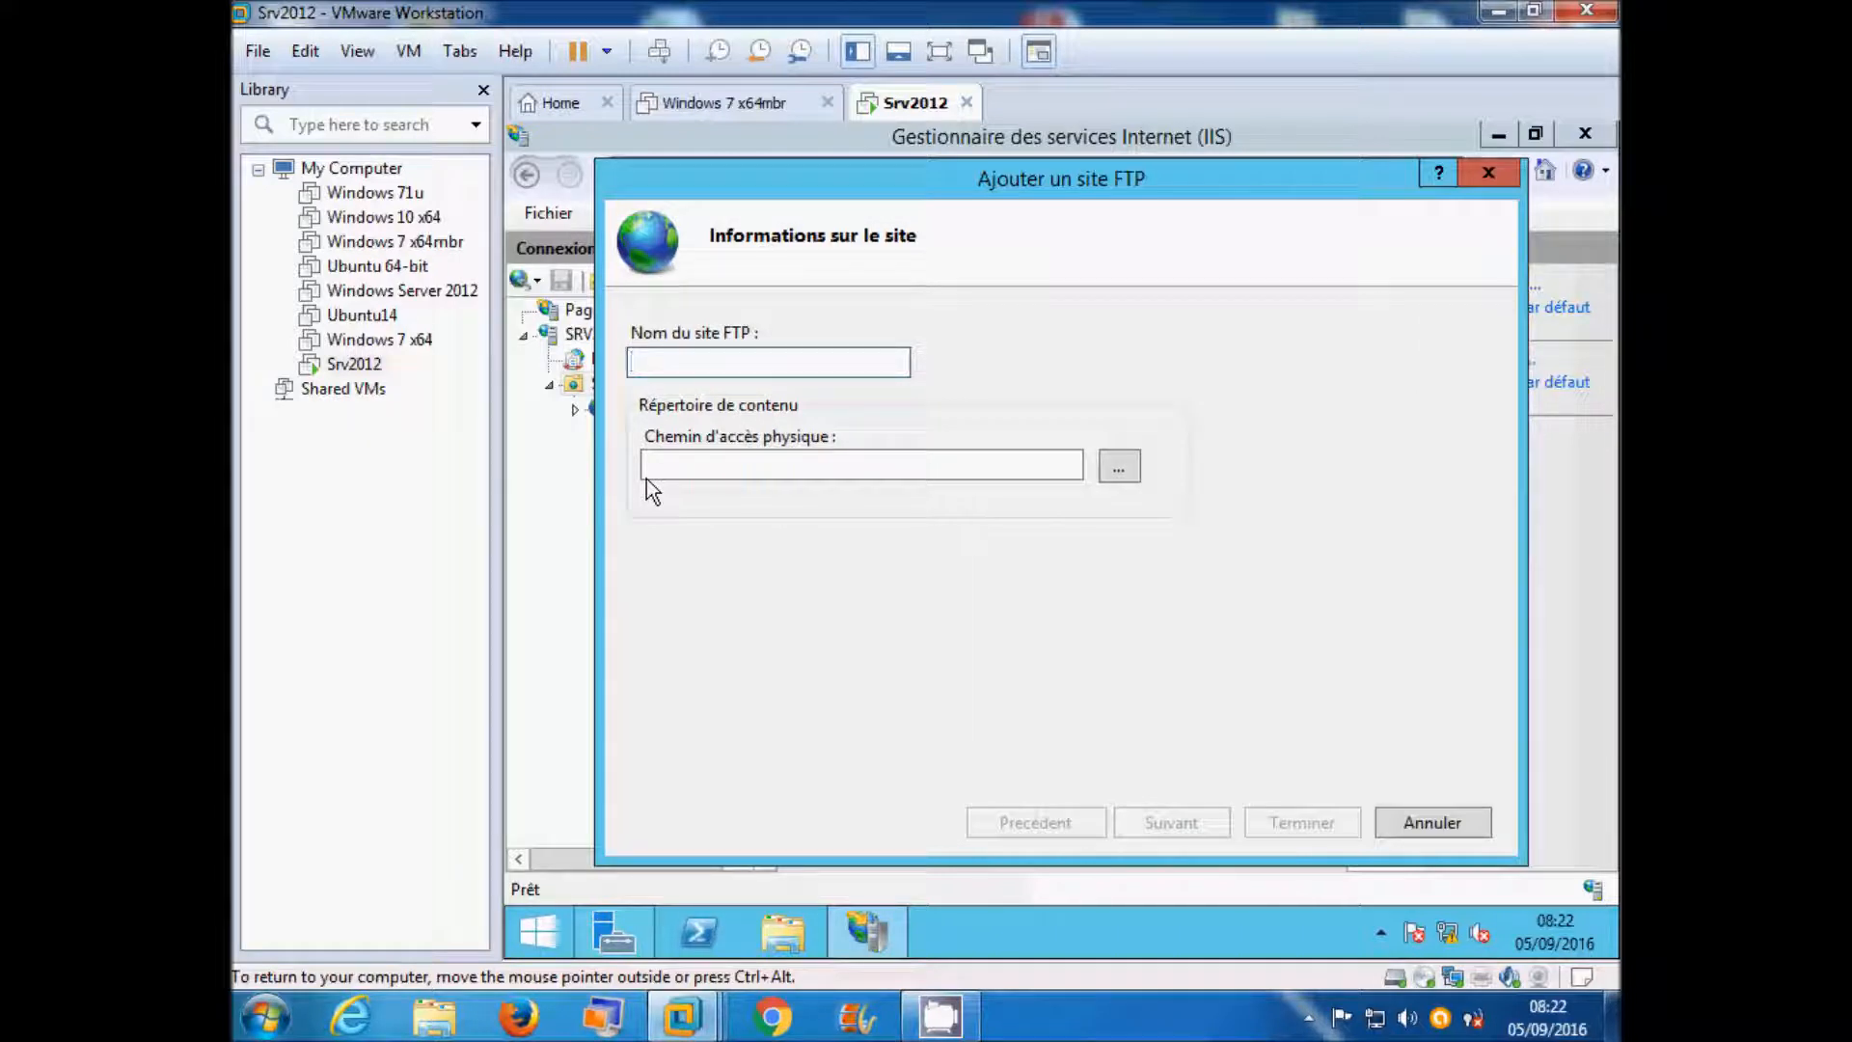
text(monFTP)
Set the FTP site's physical path to the folder C:\inetpub\ftproot by browsing the local disk
click(1123, 468)
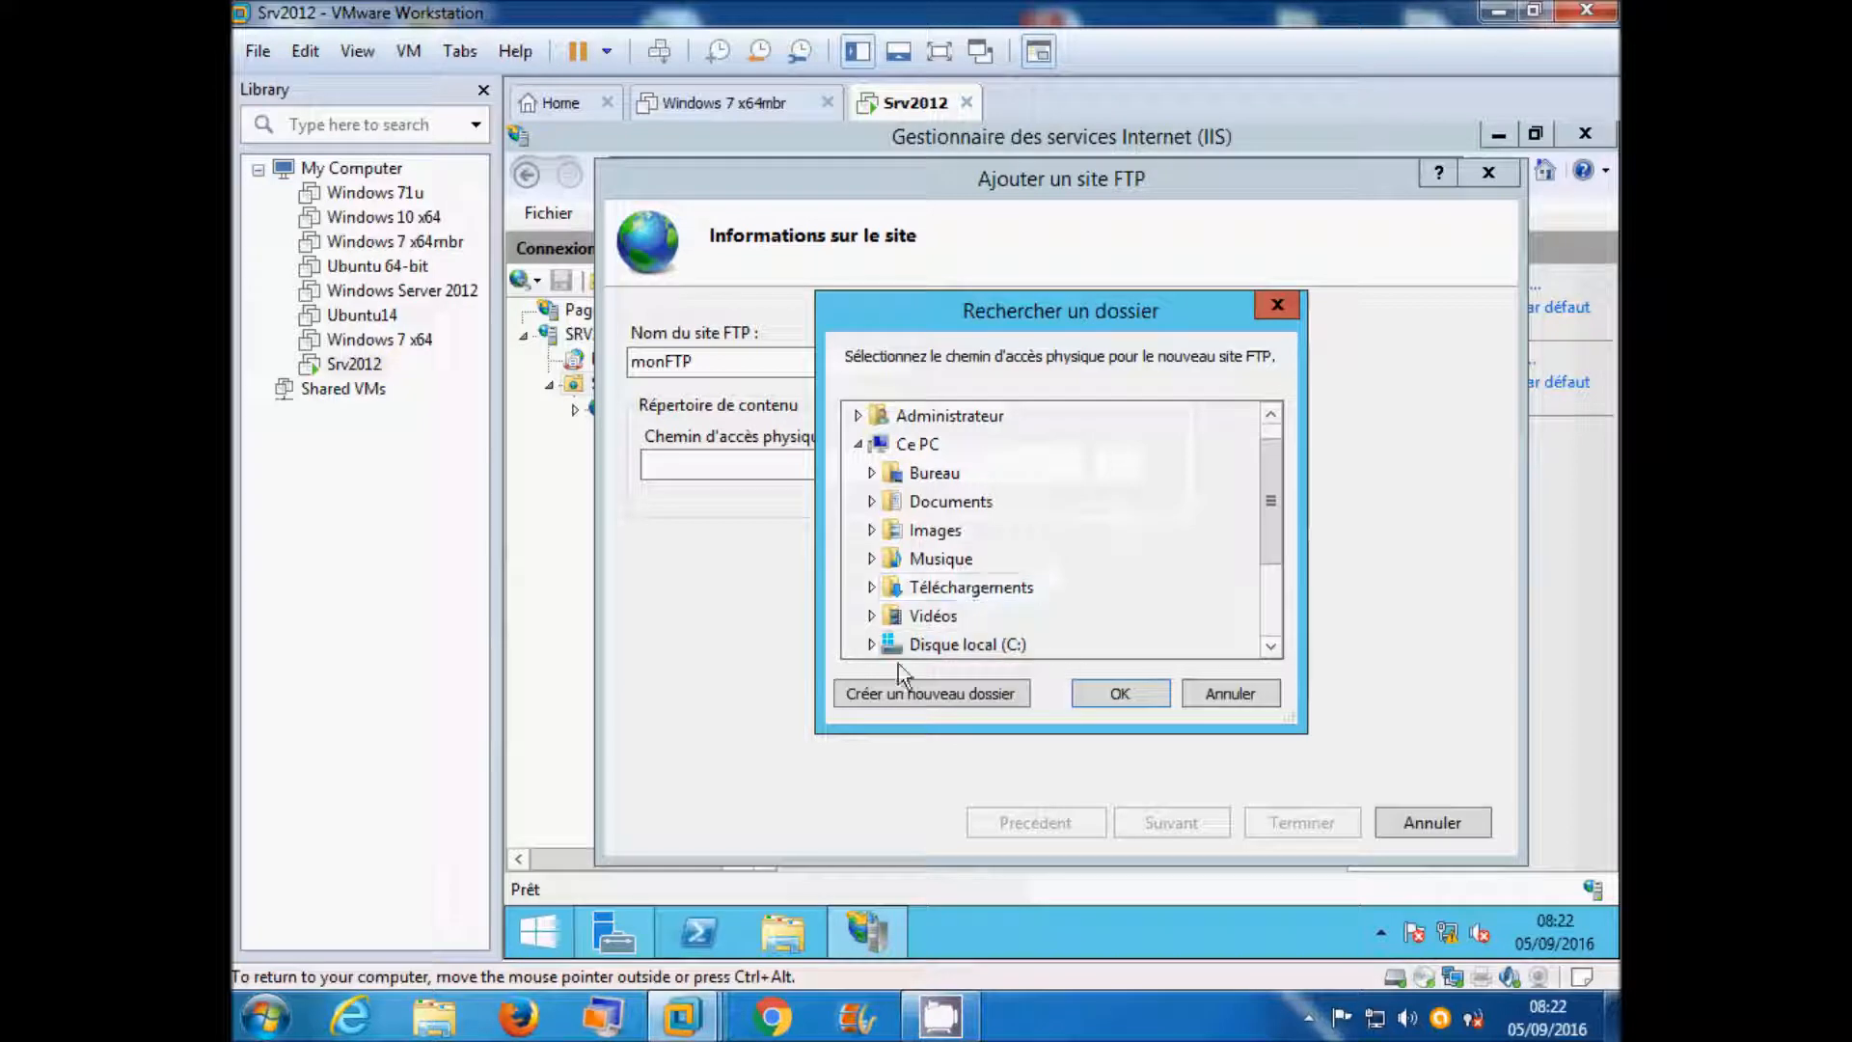
click(875, 644)
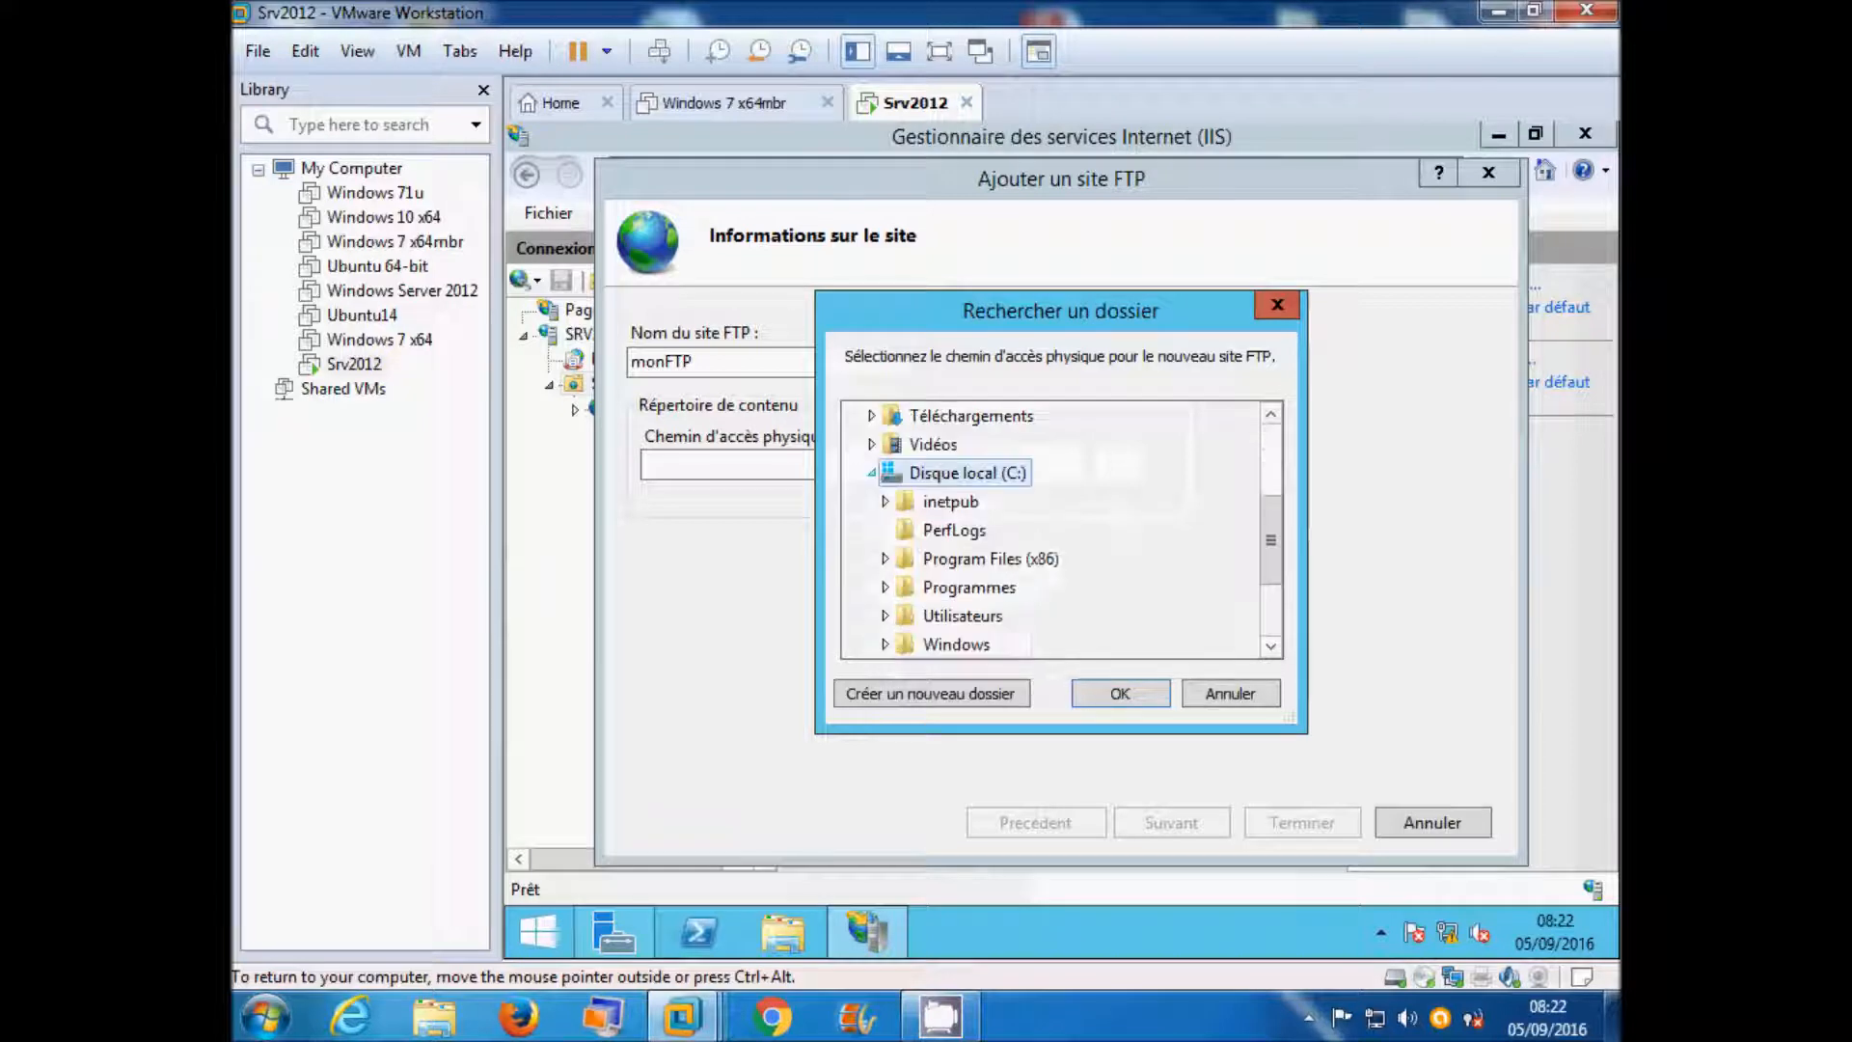
click(885, 501)
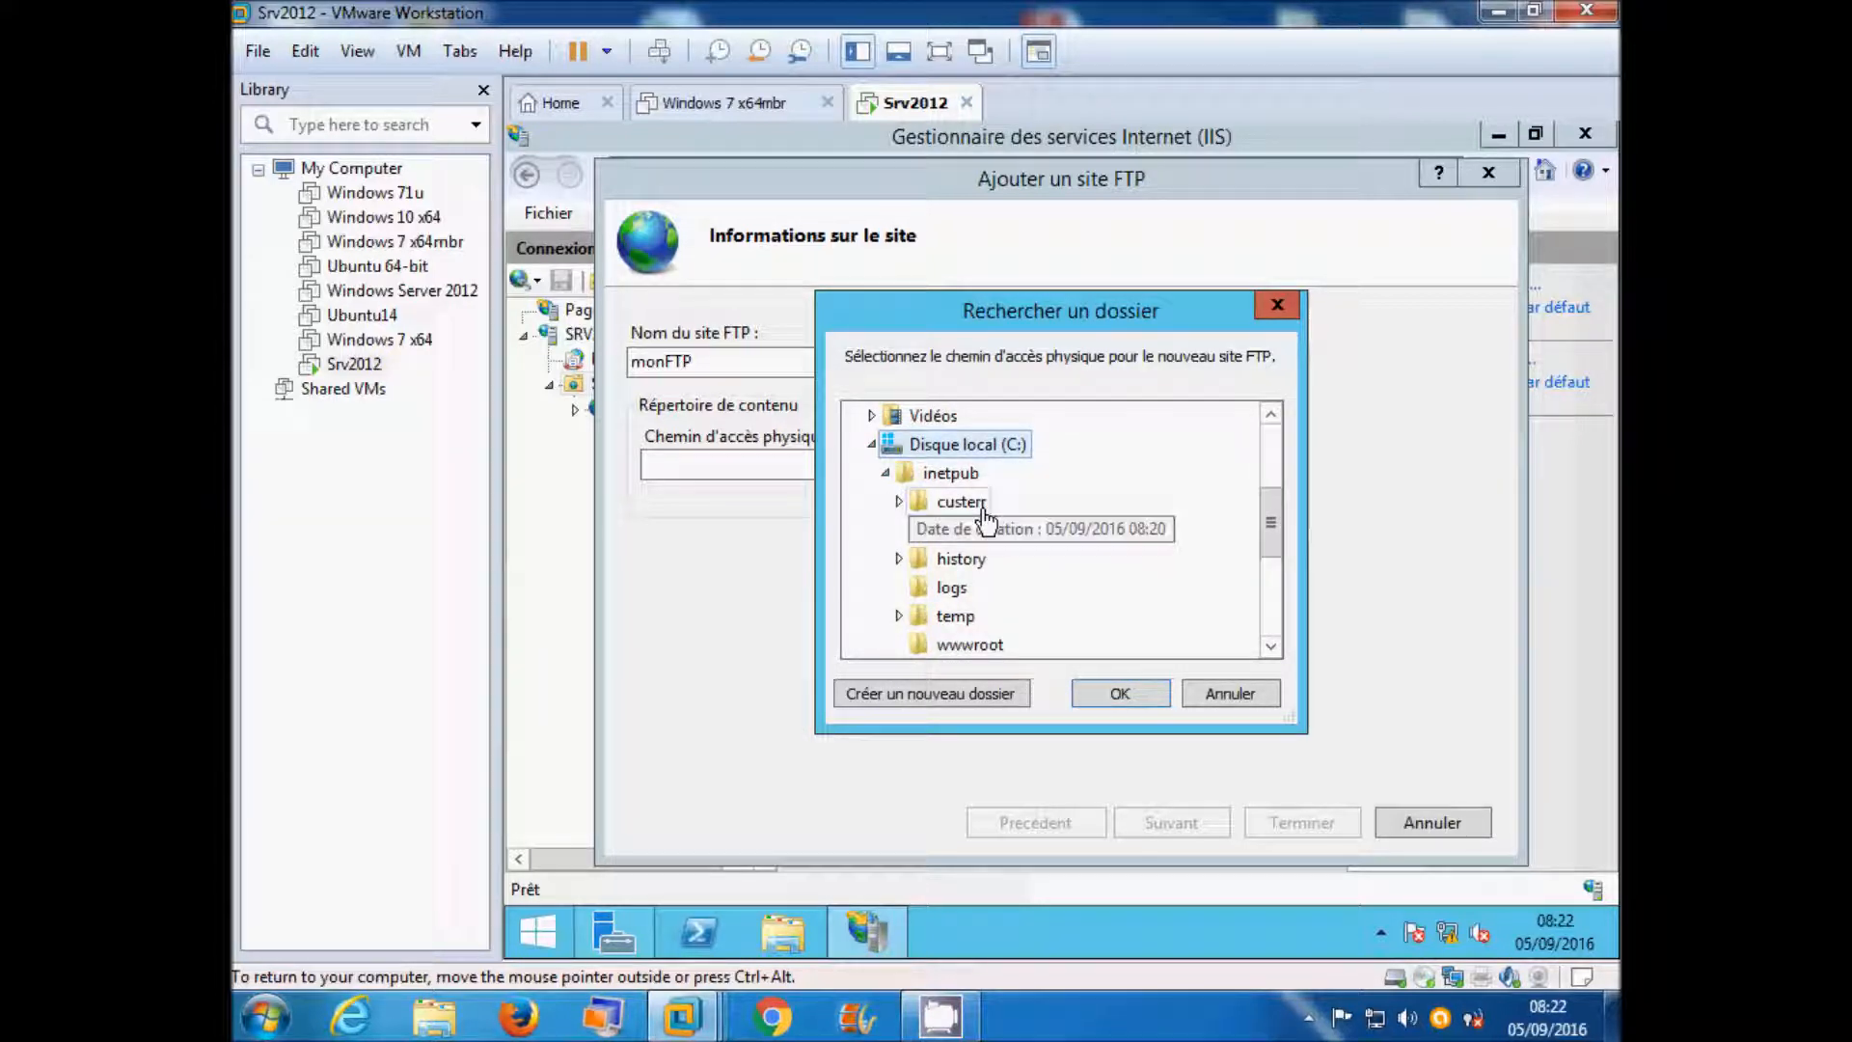
click(920, 533)
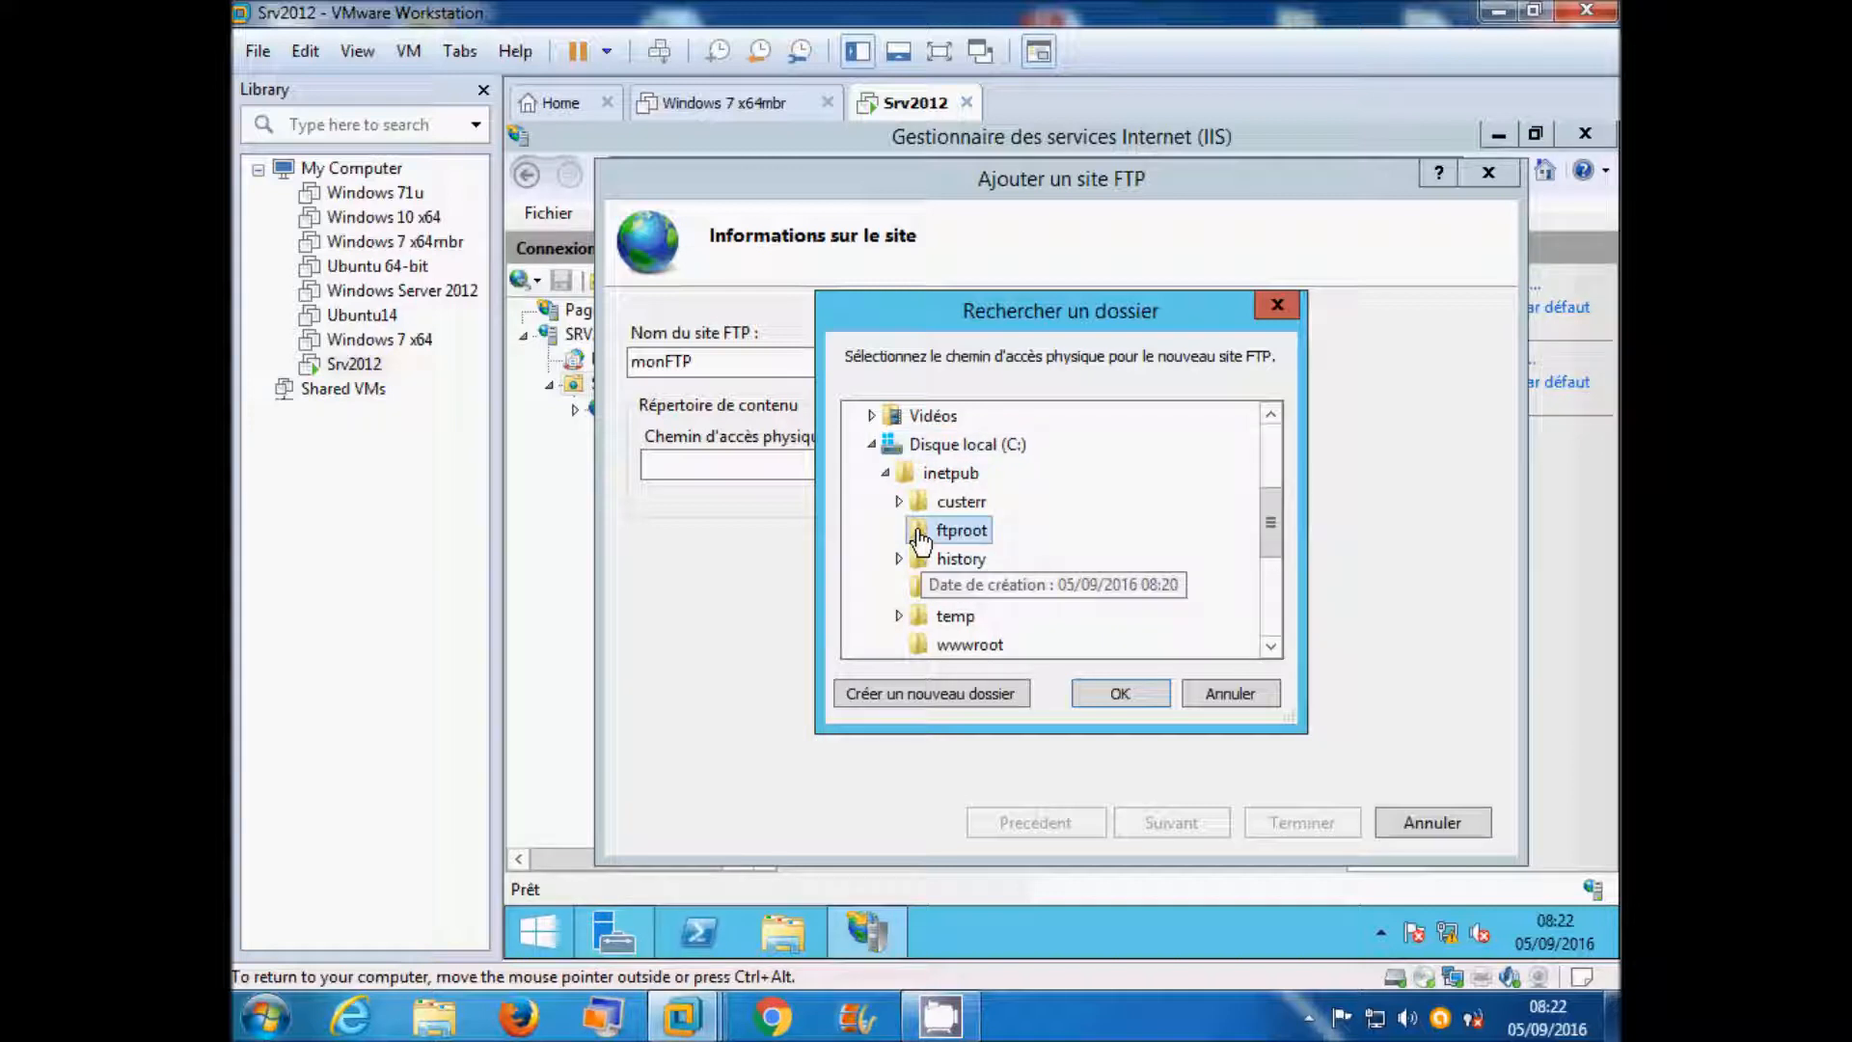
click(1119, 693)
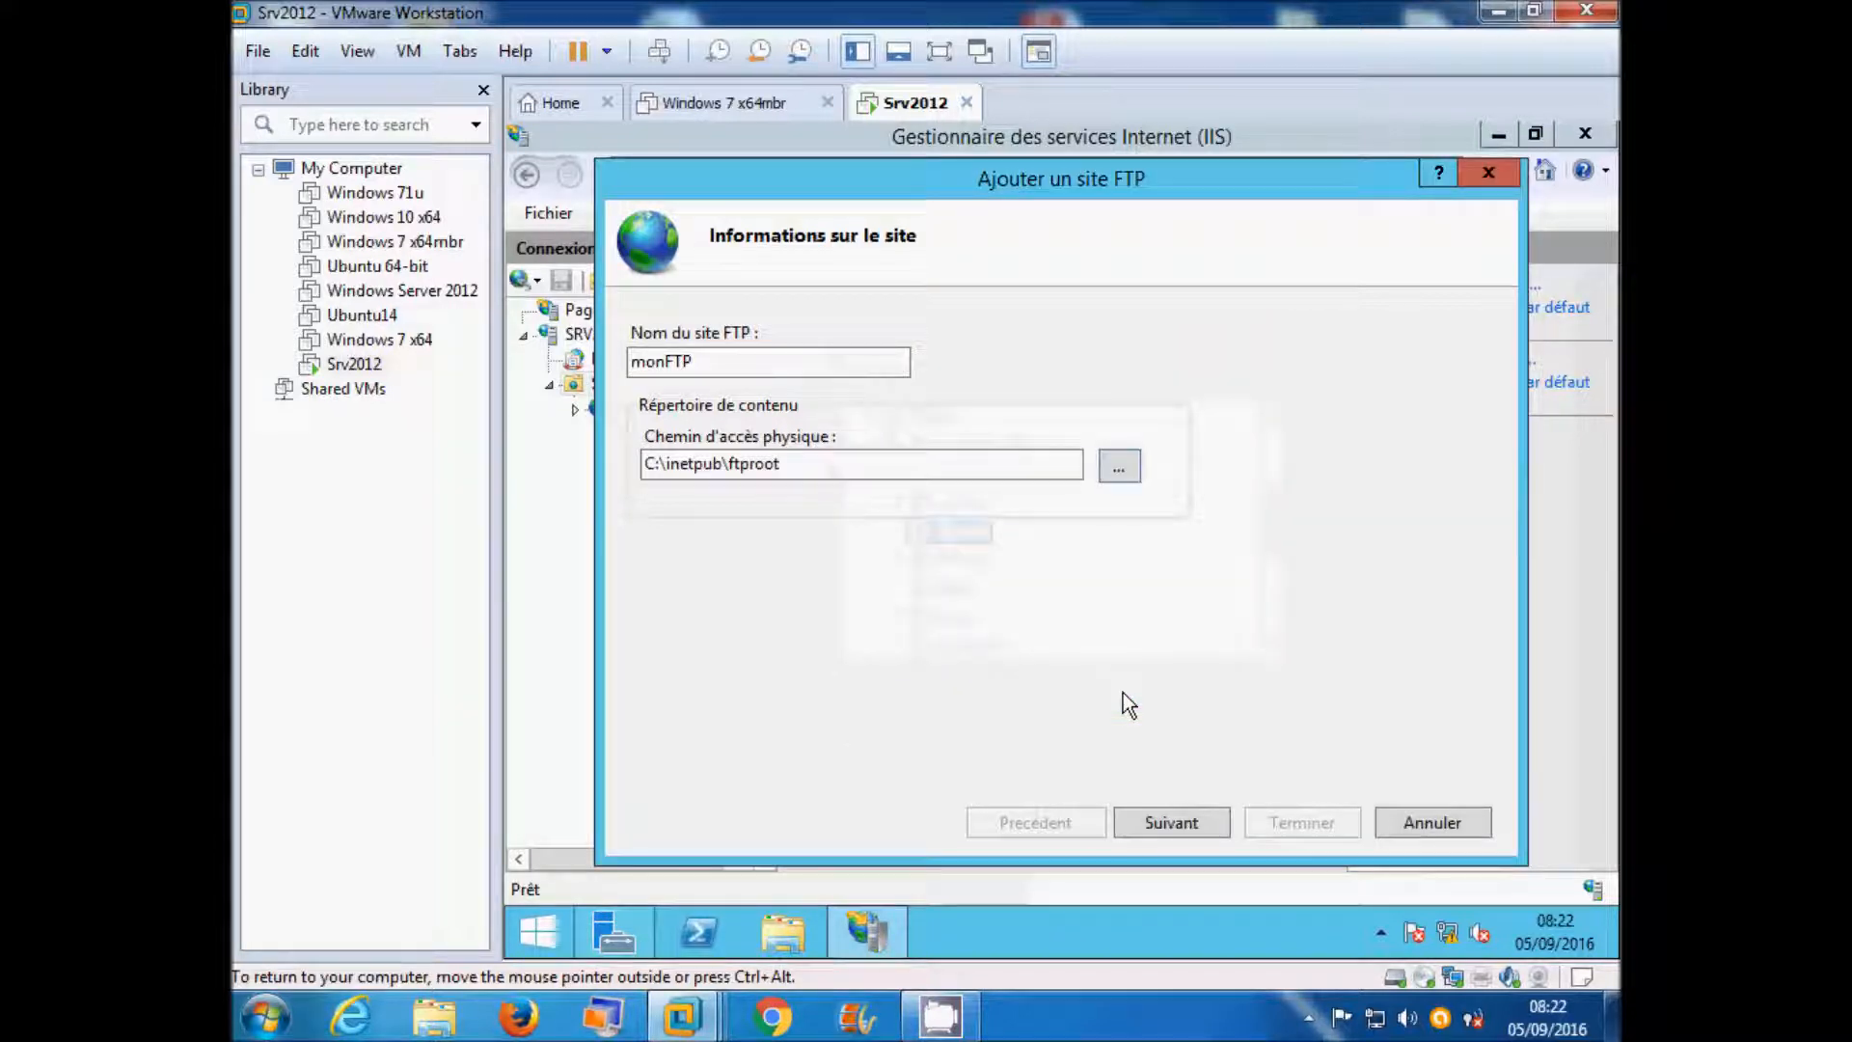
Proceed to the binding and SSL settings, choose Pas de SSL, and continue to the authentication settings
click(1190, 809)
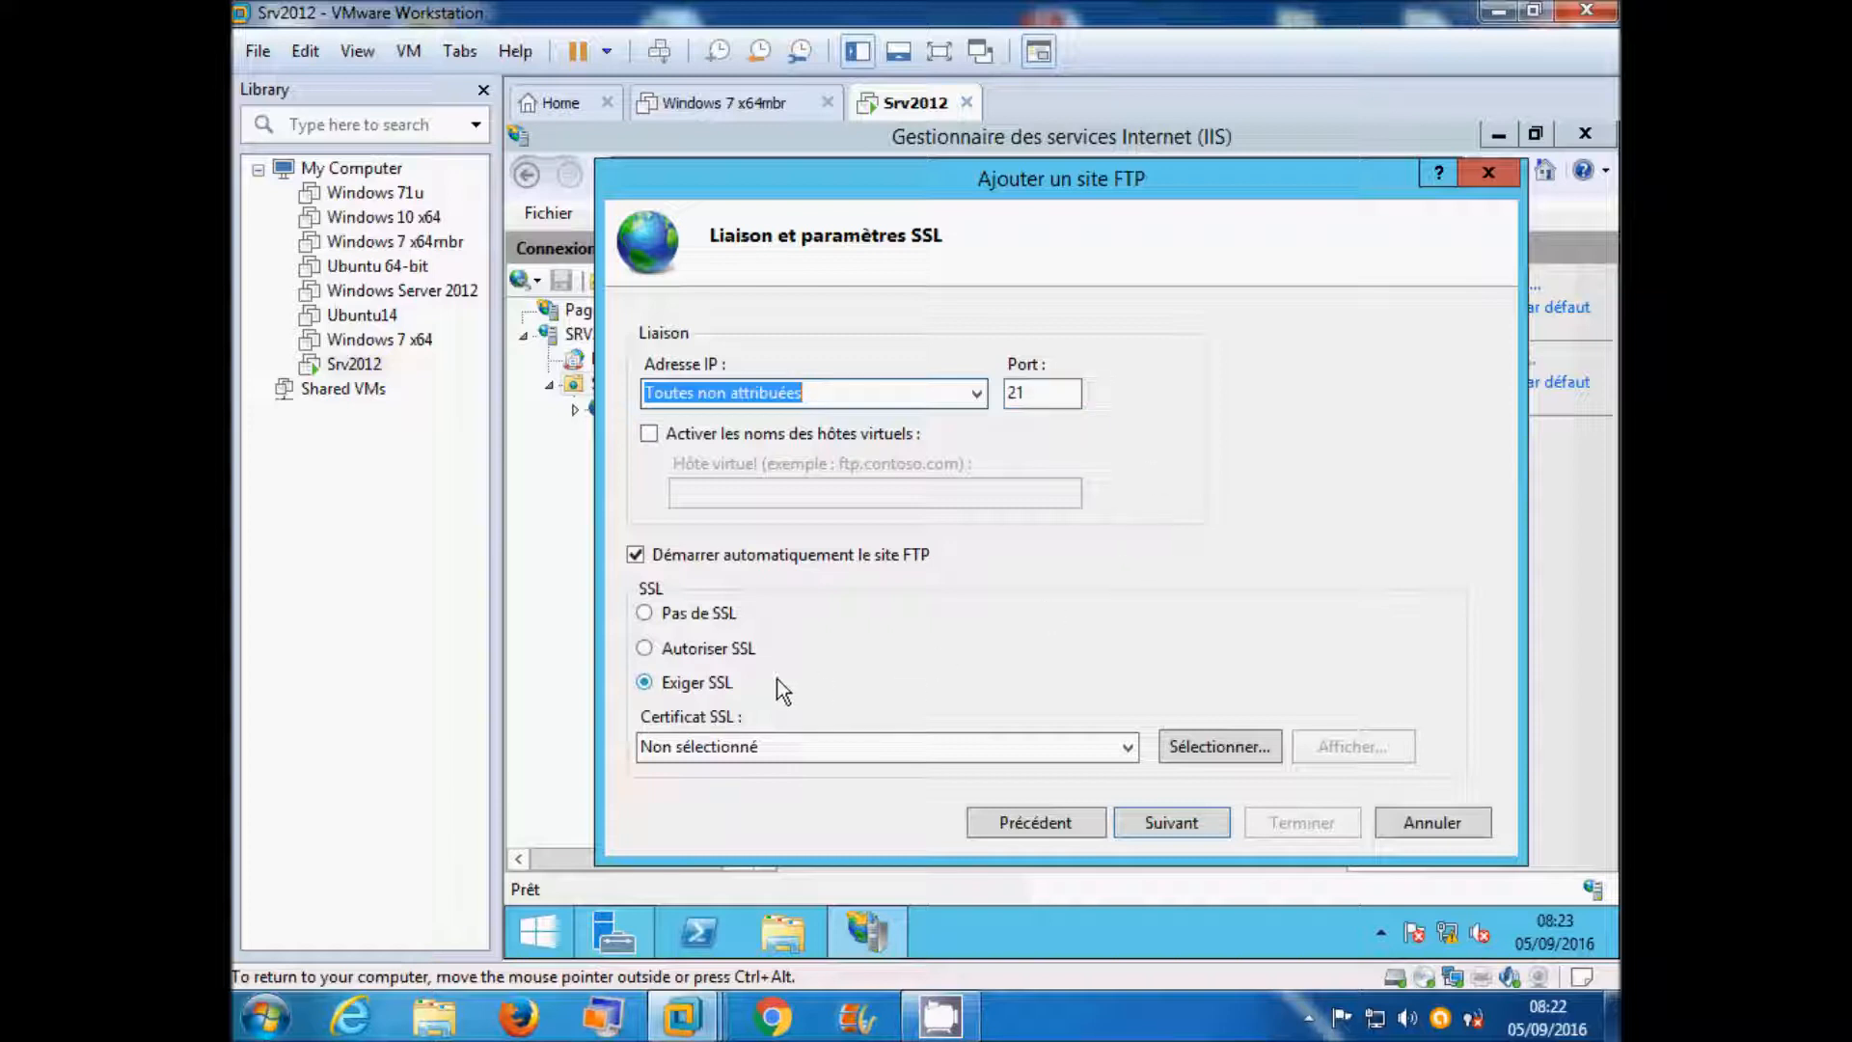
click(645, 613)
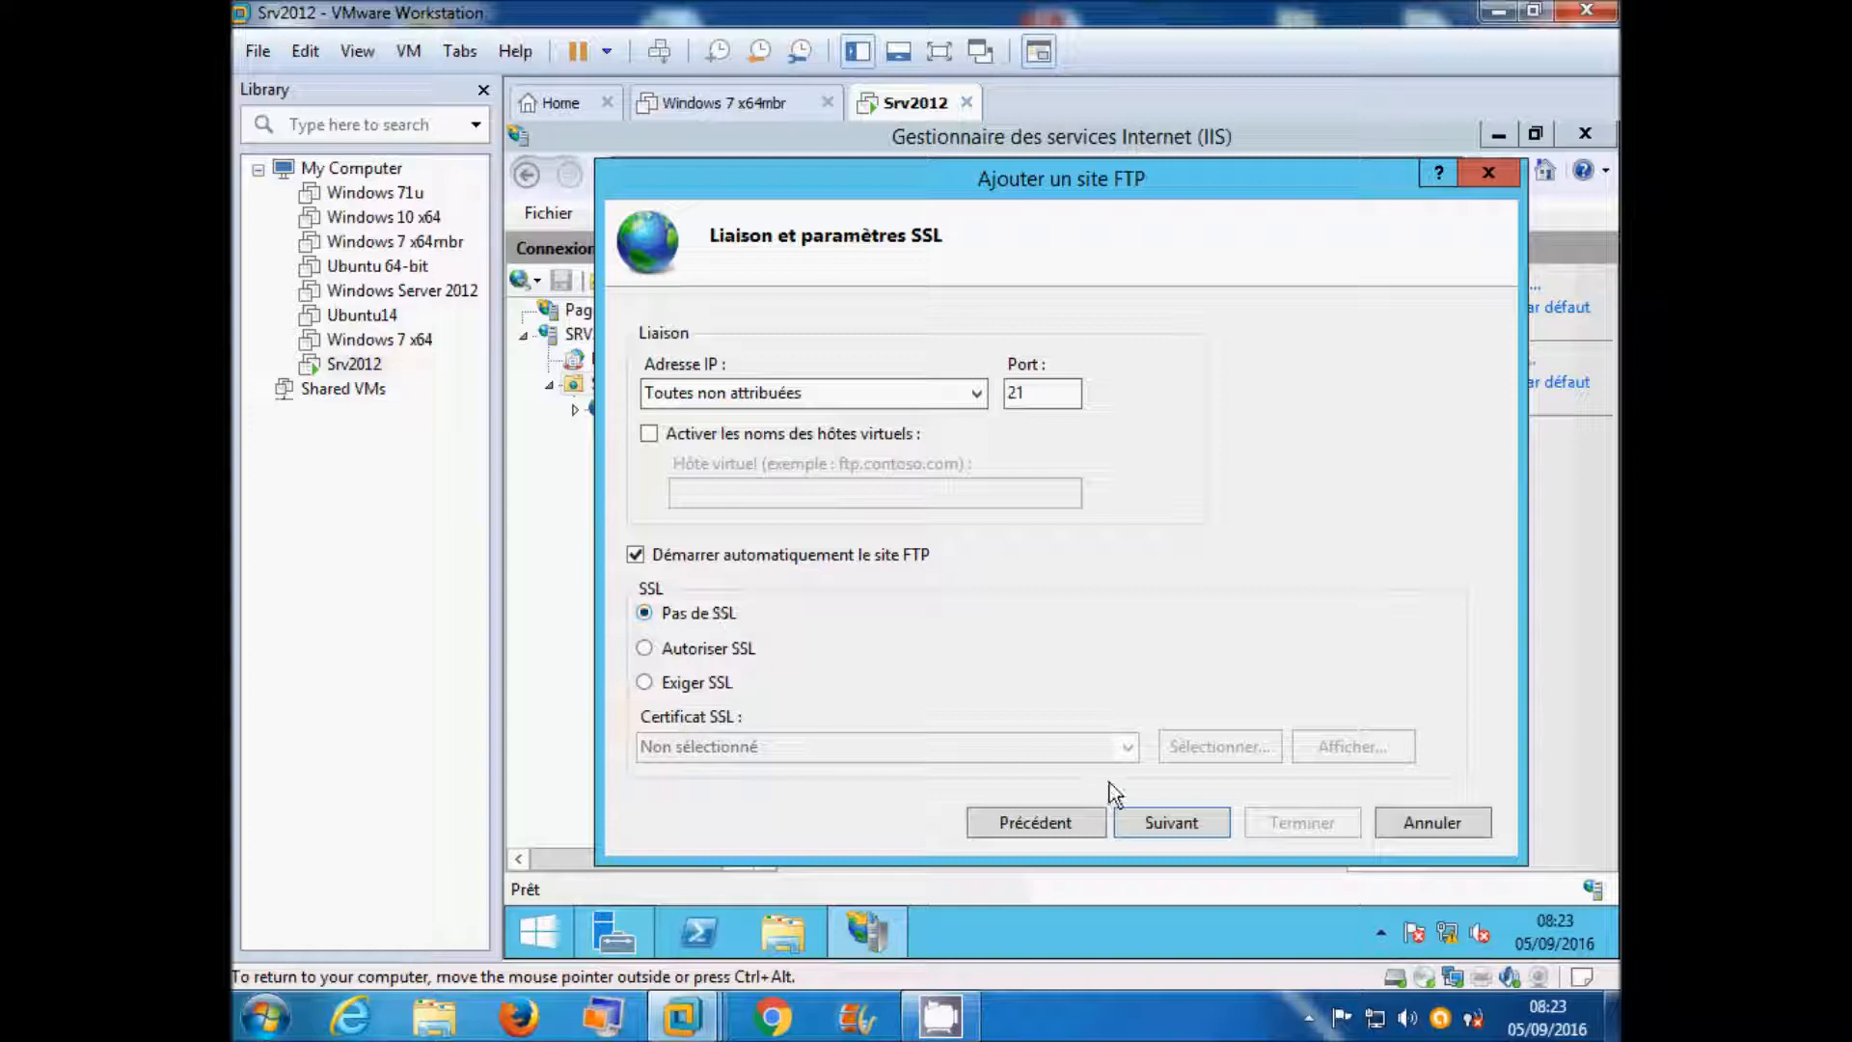
click(1173, 822)
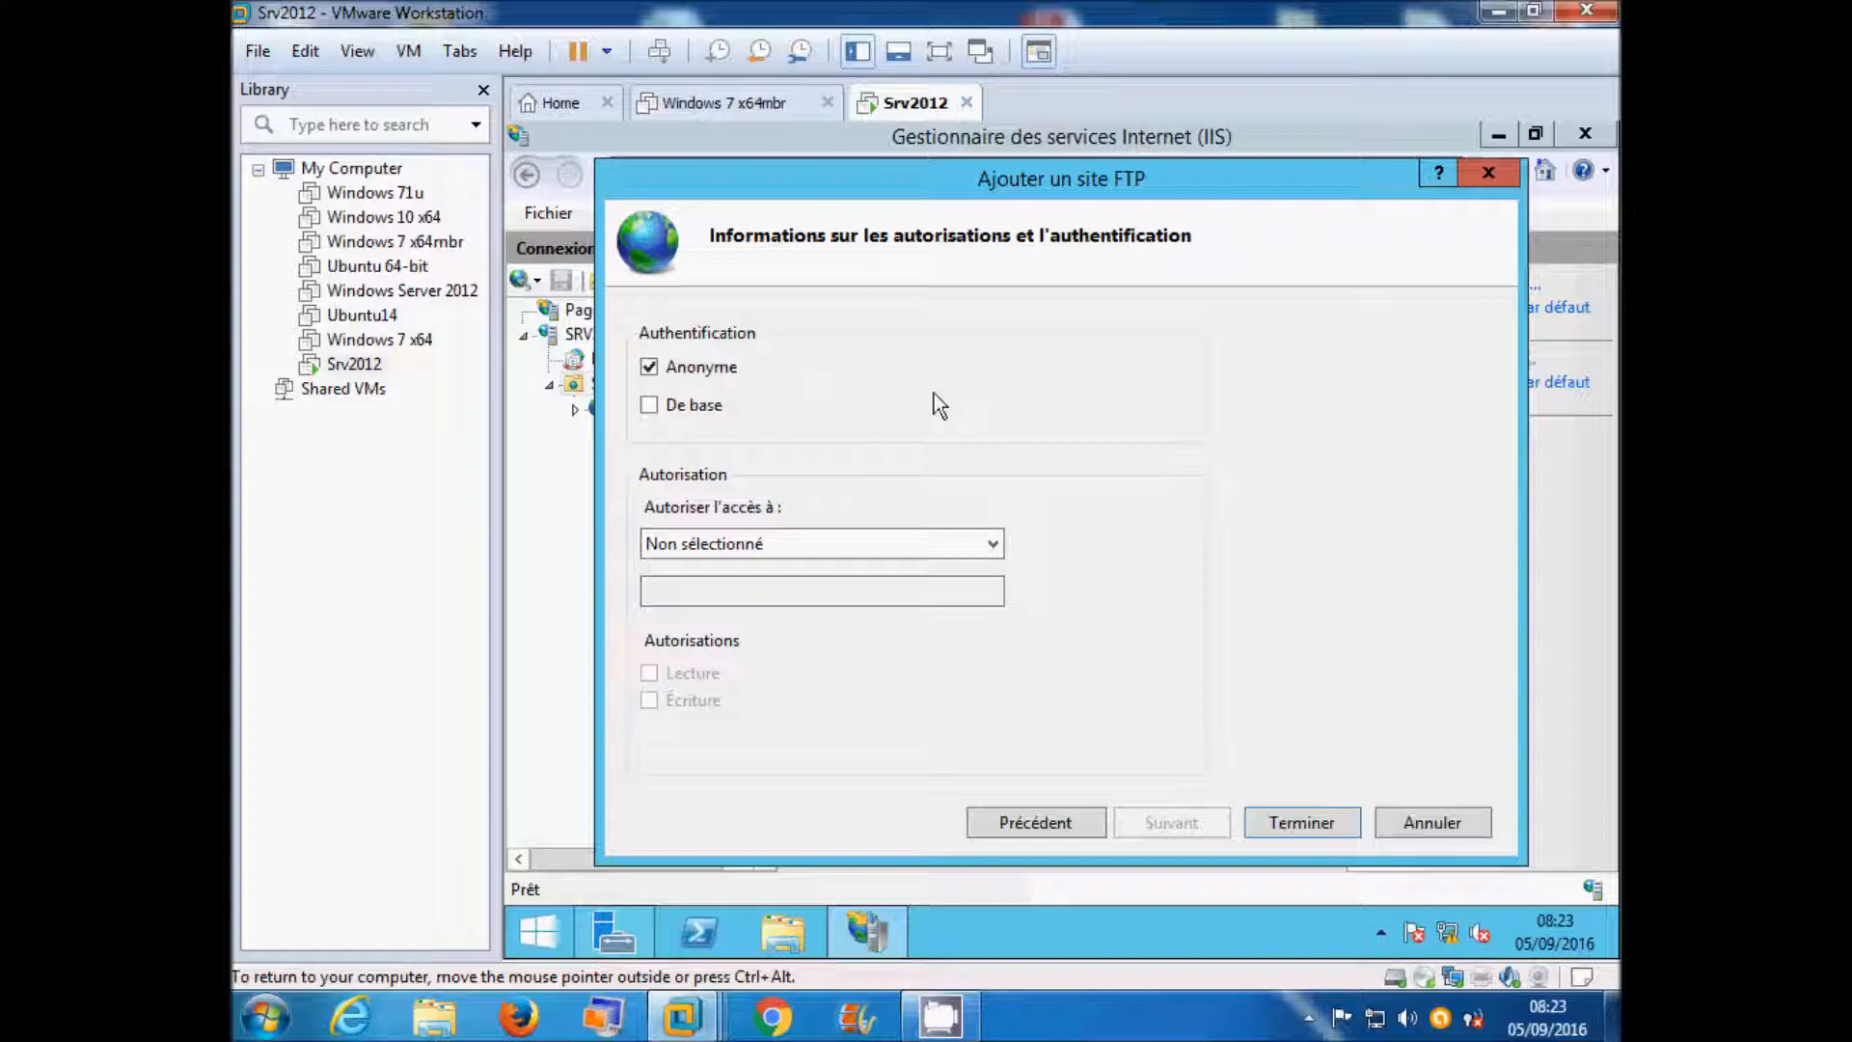
Authorize access for Tous les utilisateurs with Lecture and Écriture permissions, and finish creating the FTP site
click(952, 545)
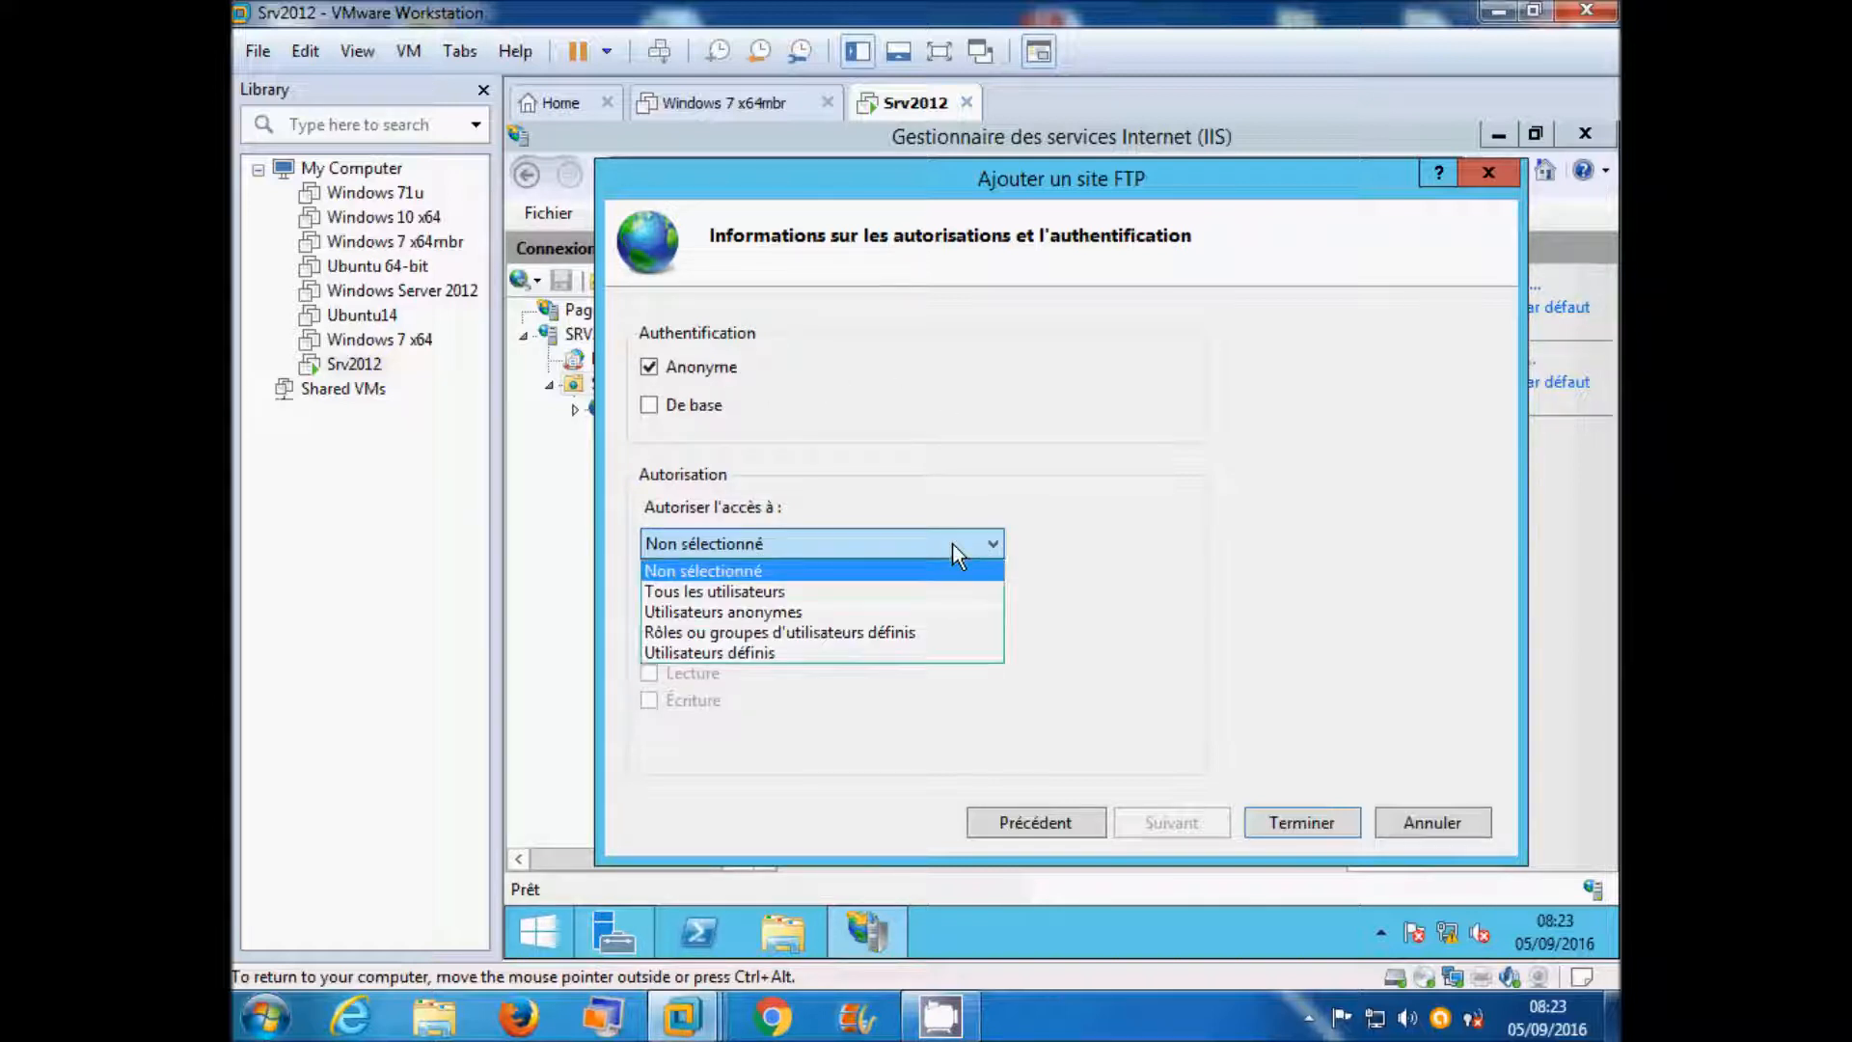
click(762, 592)
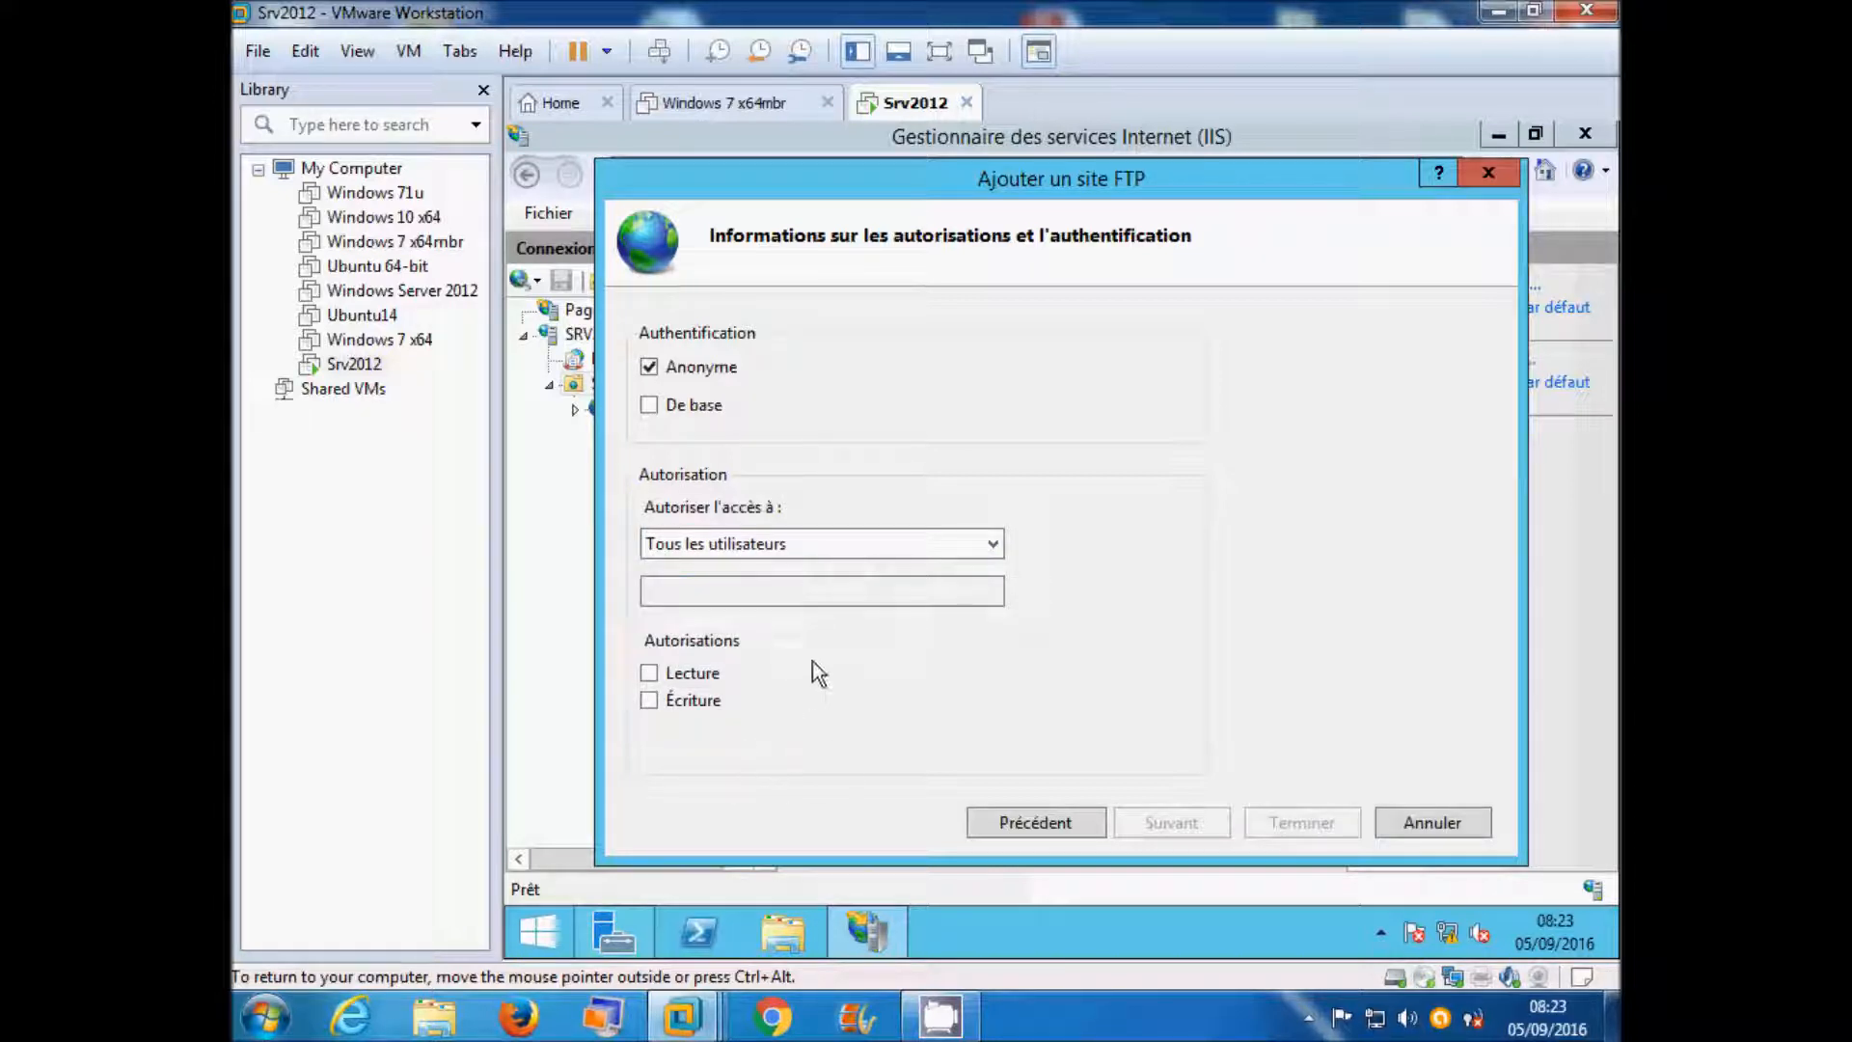
click(649, 675)
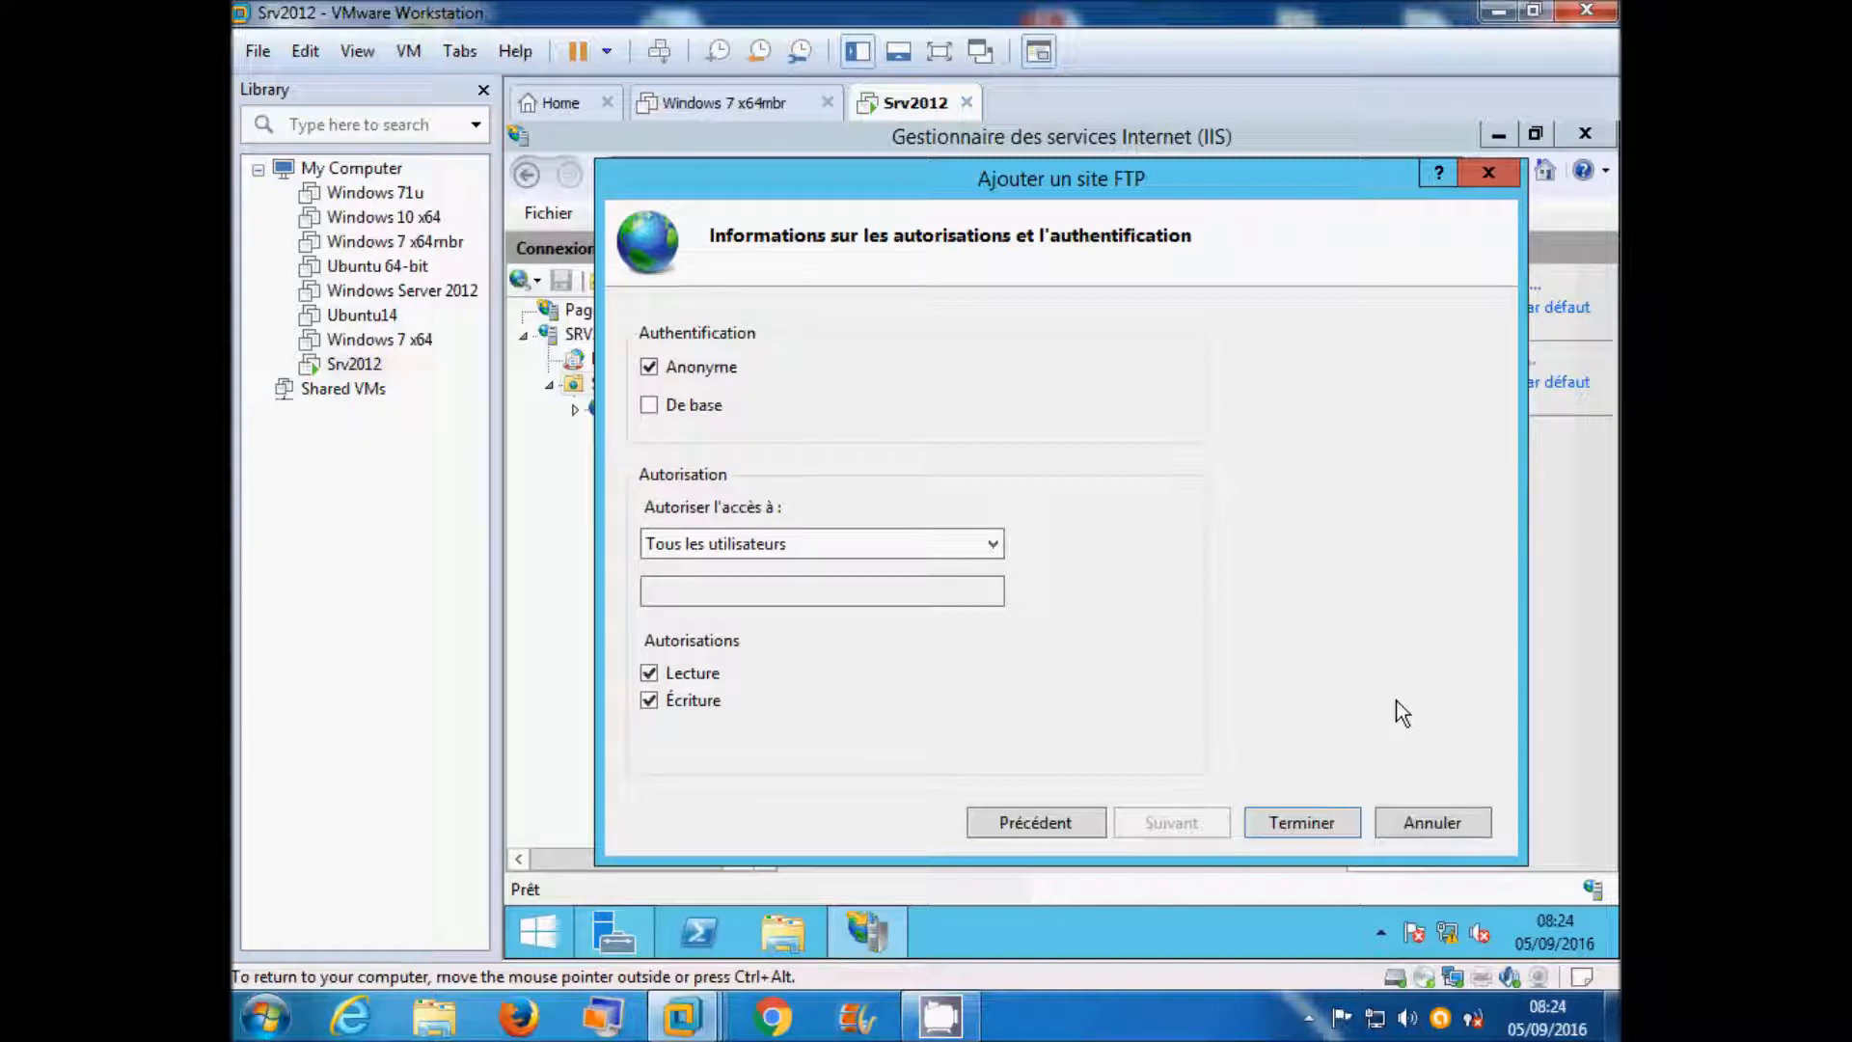
click(1326, 824)
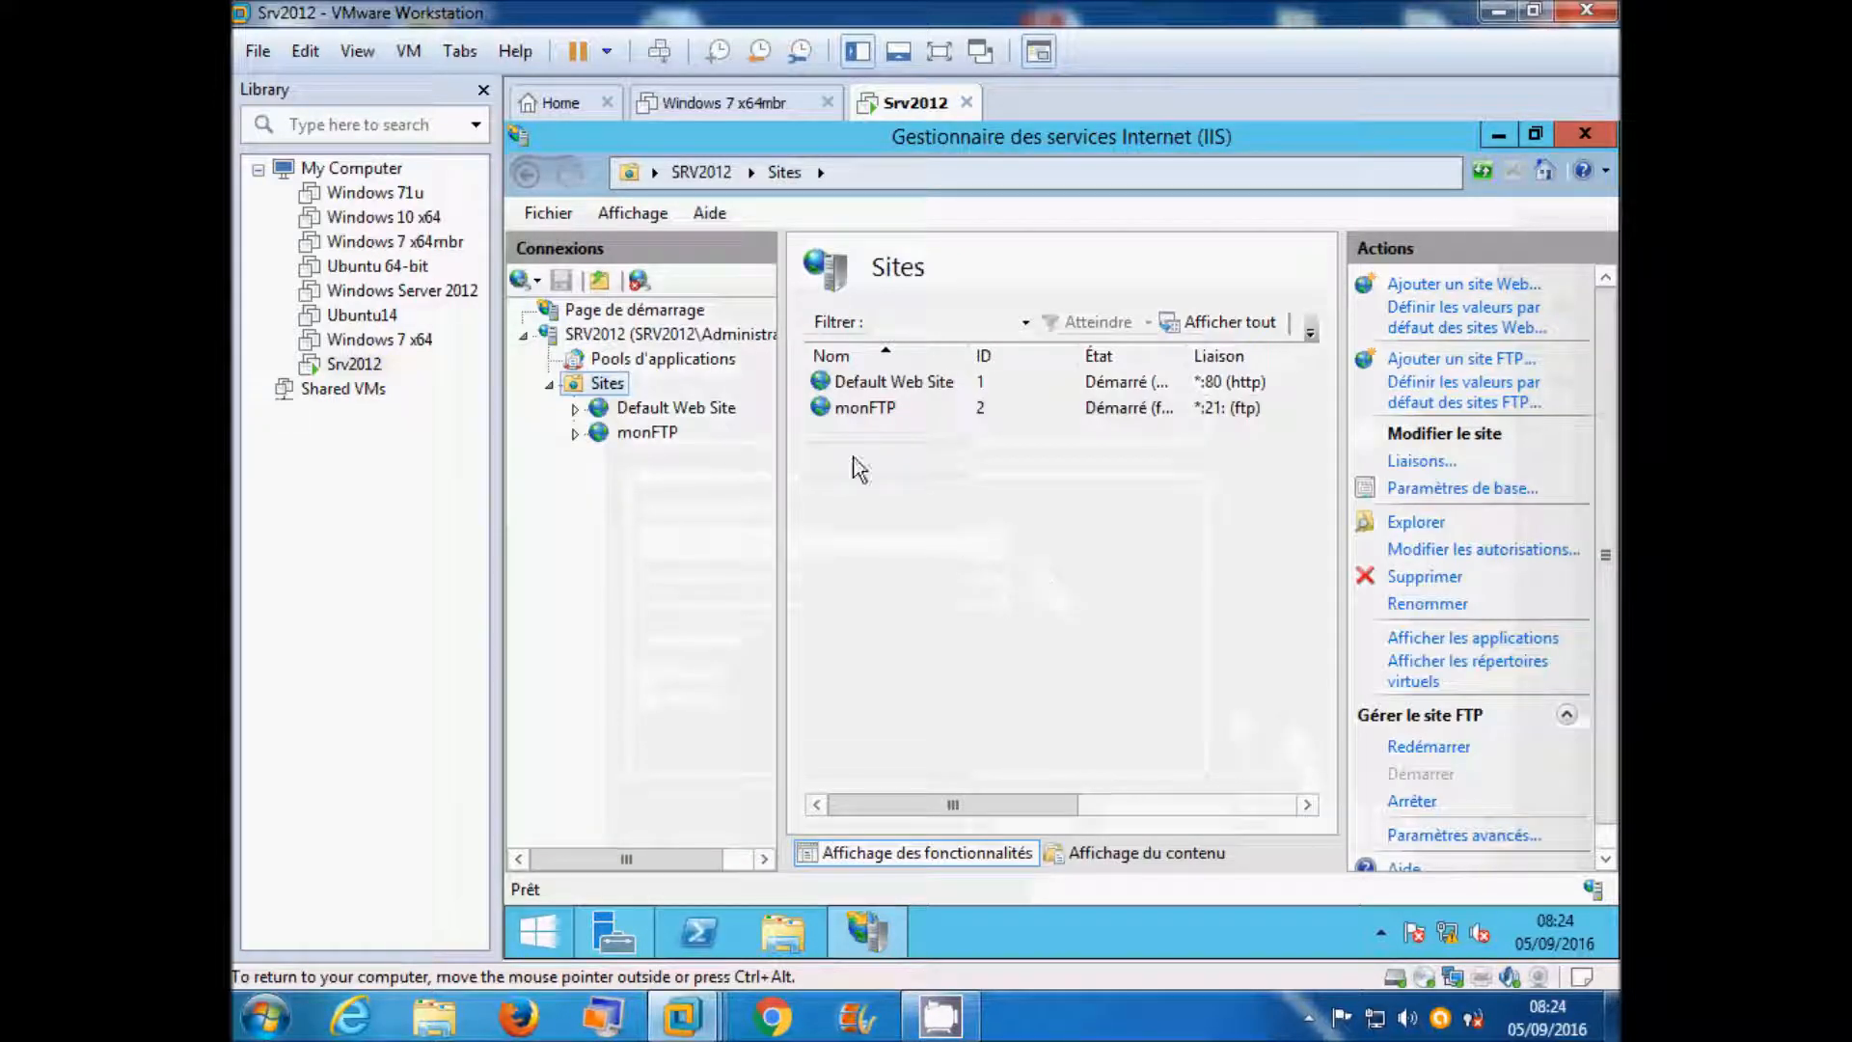
Select the monFTP site in the sites list, then close the IIS console and the server manager
click(902, 409)
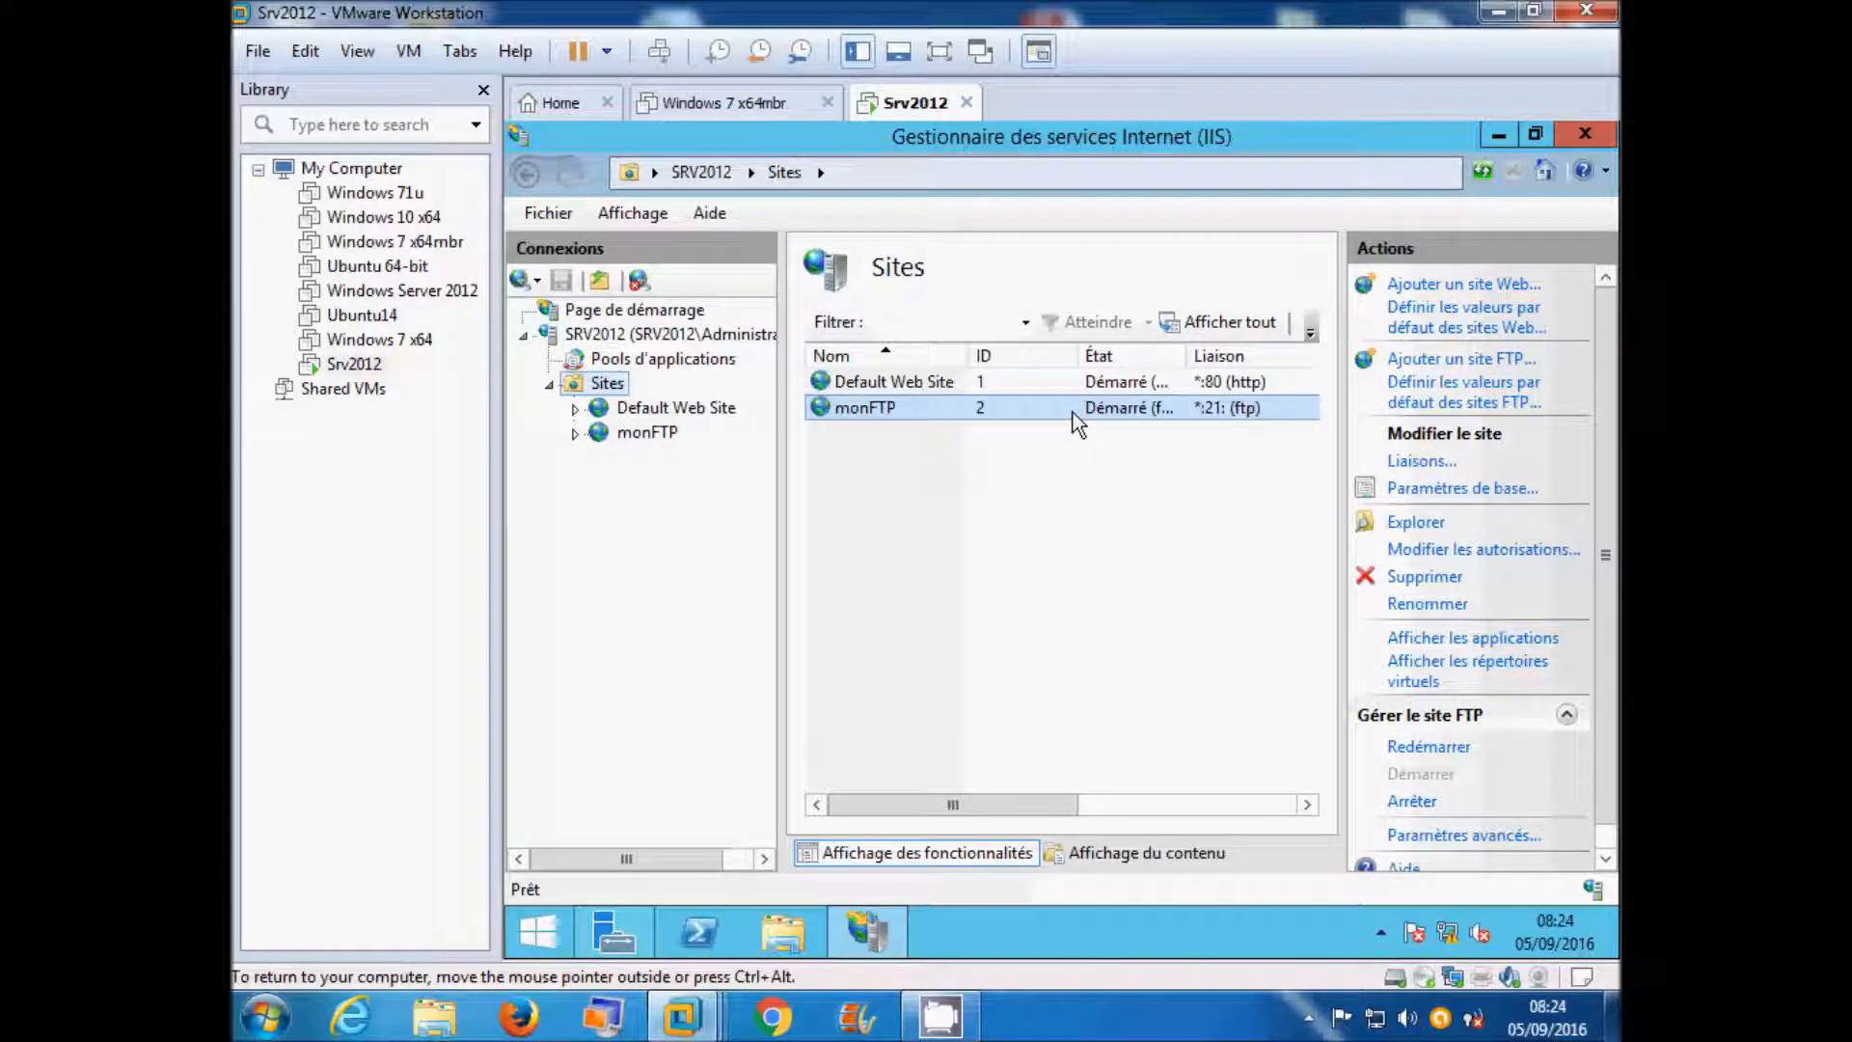
click(1585, 136)
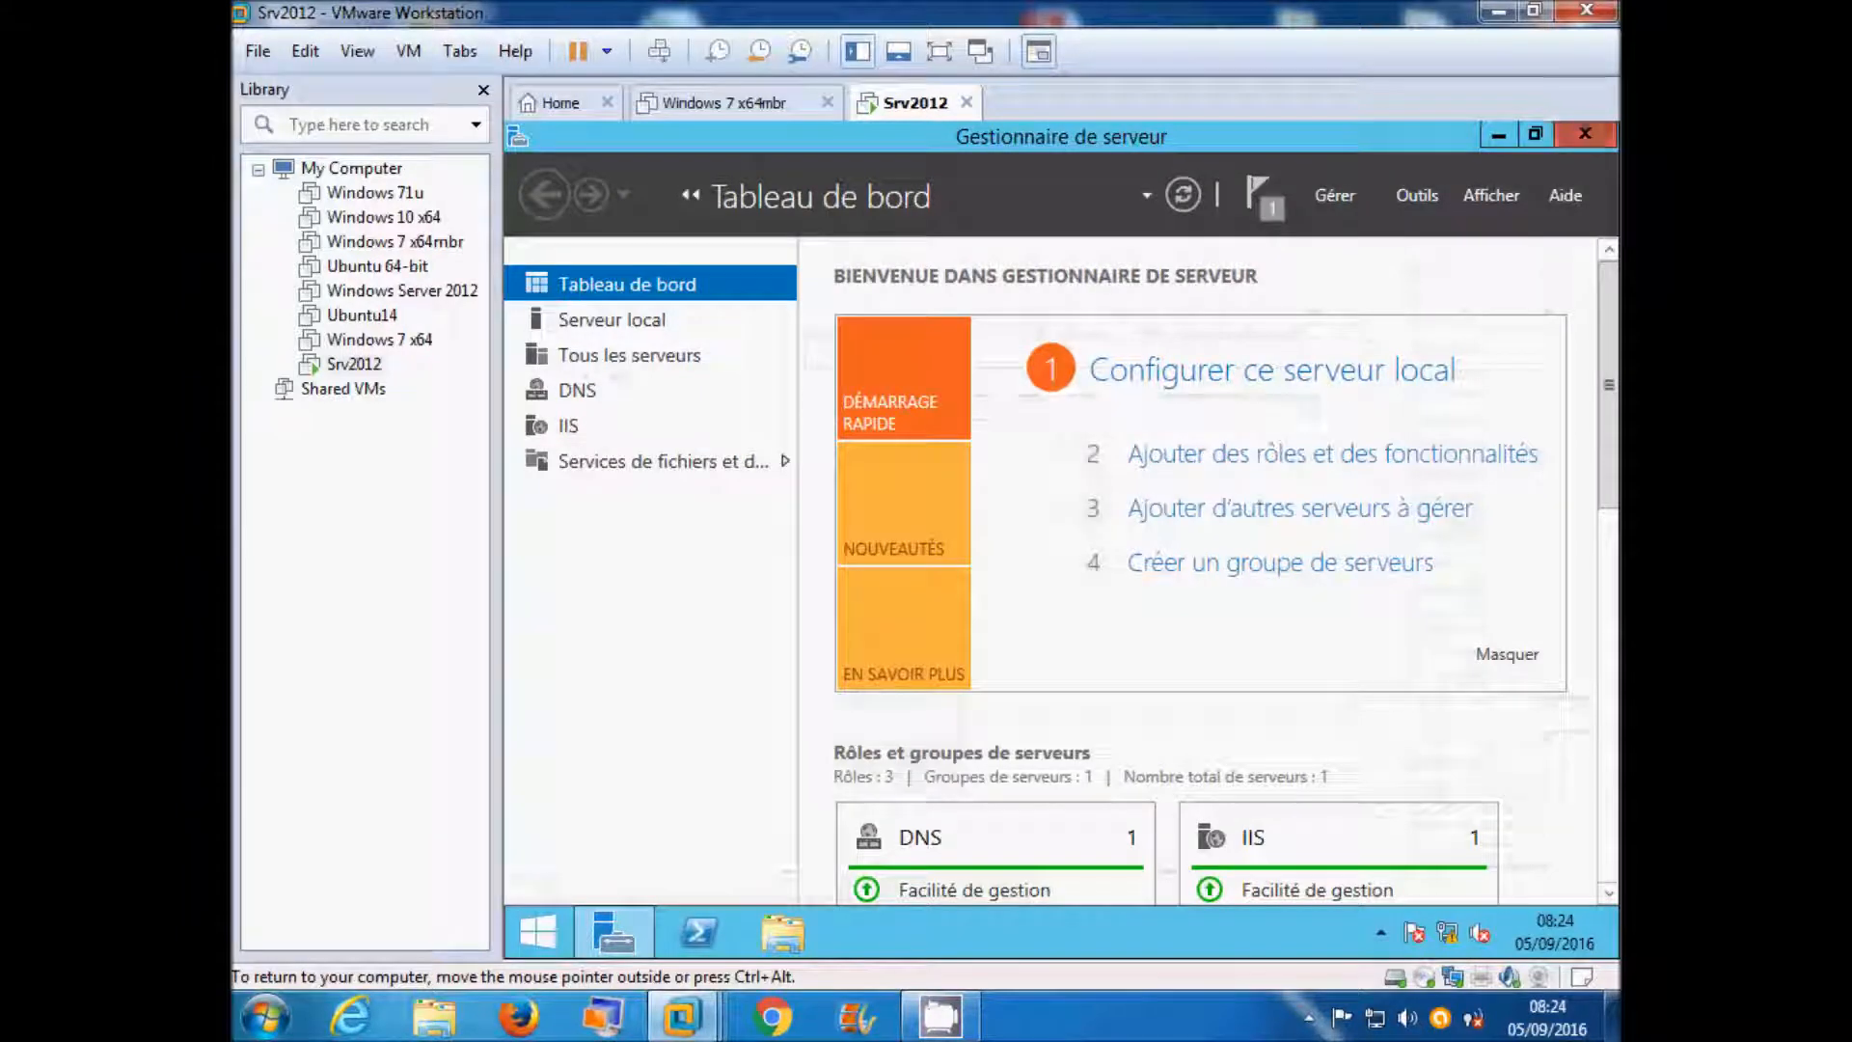
click(1587, 136)
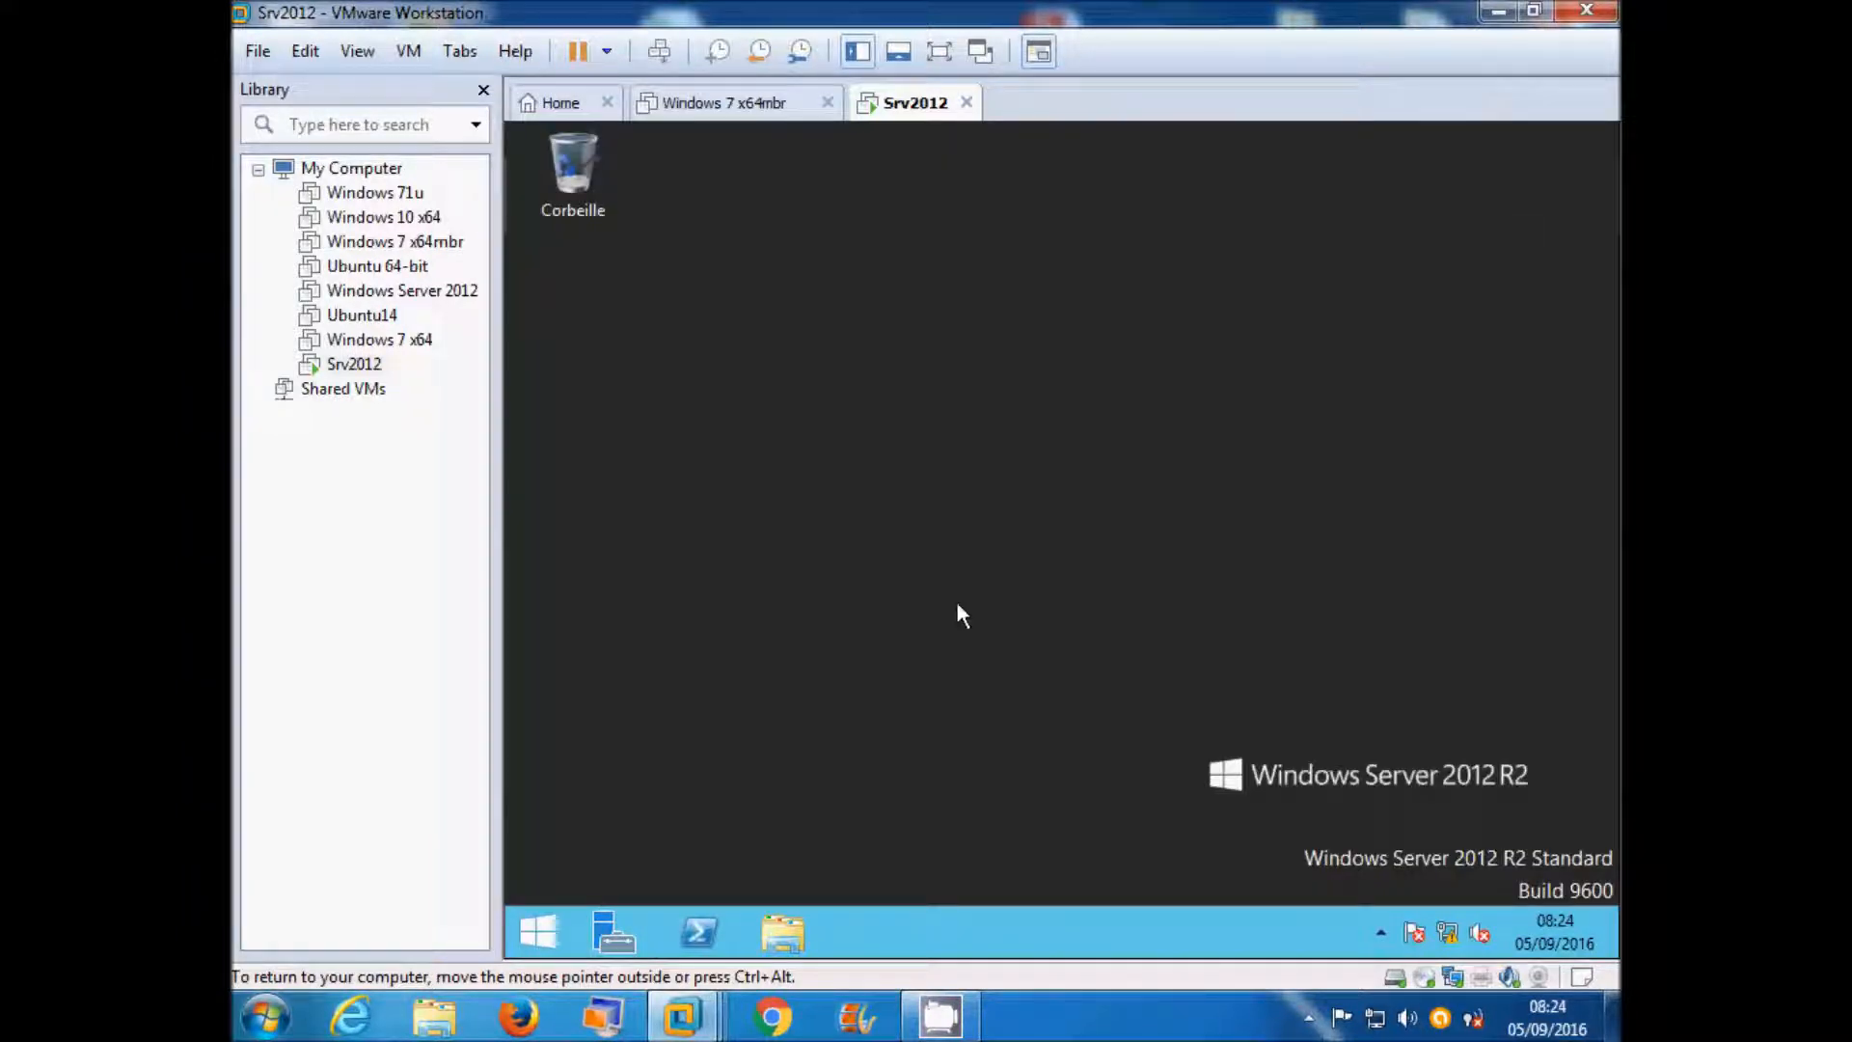
Open the security properties of the C:\inetpub\ftproot folder and display the permissions of the Utilisateurs group
click(788, 934)
click(669, 623)
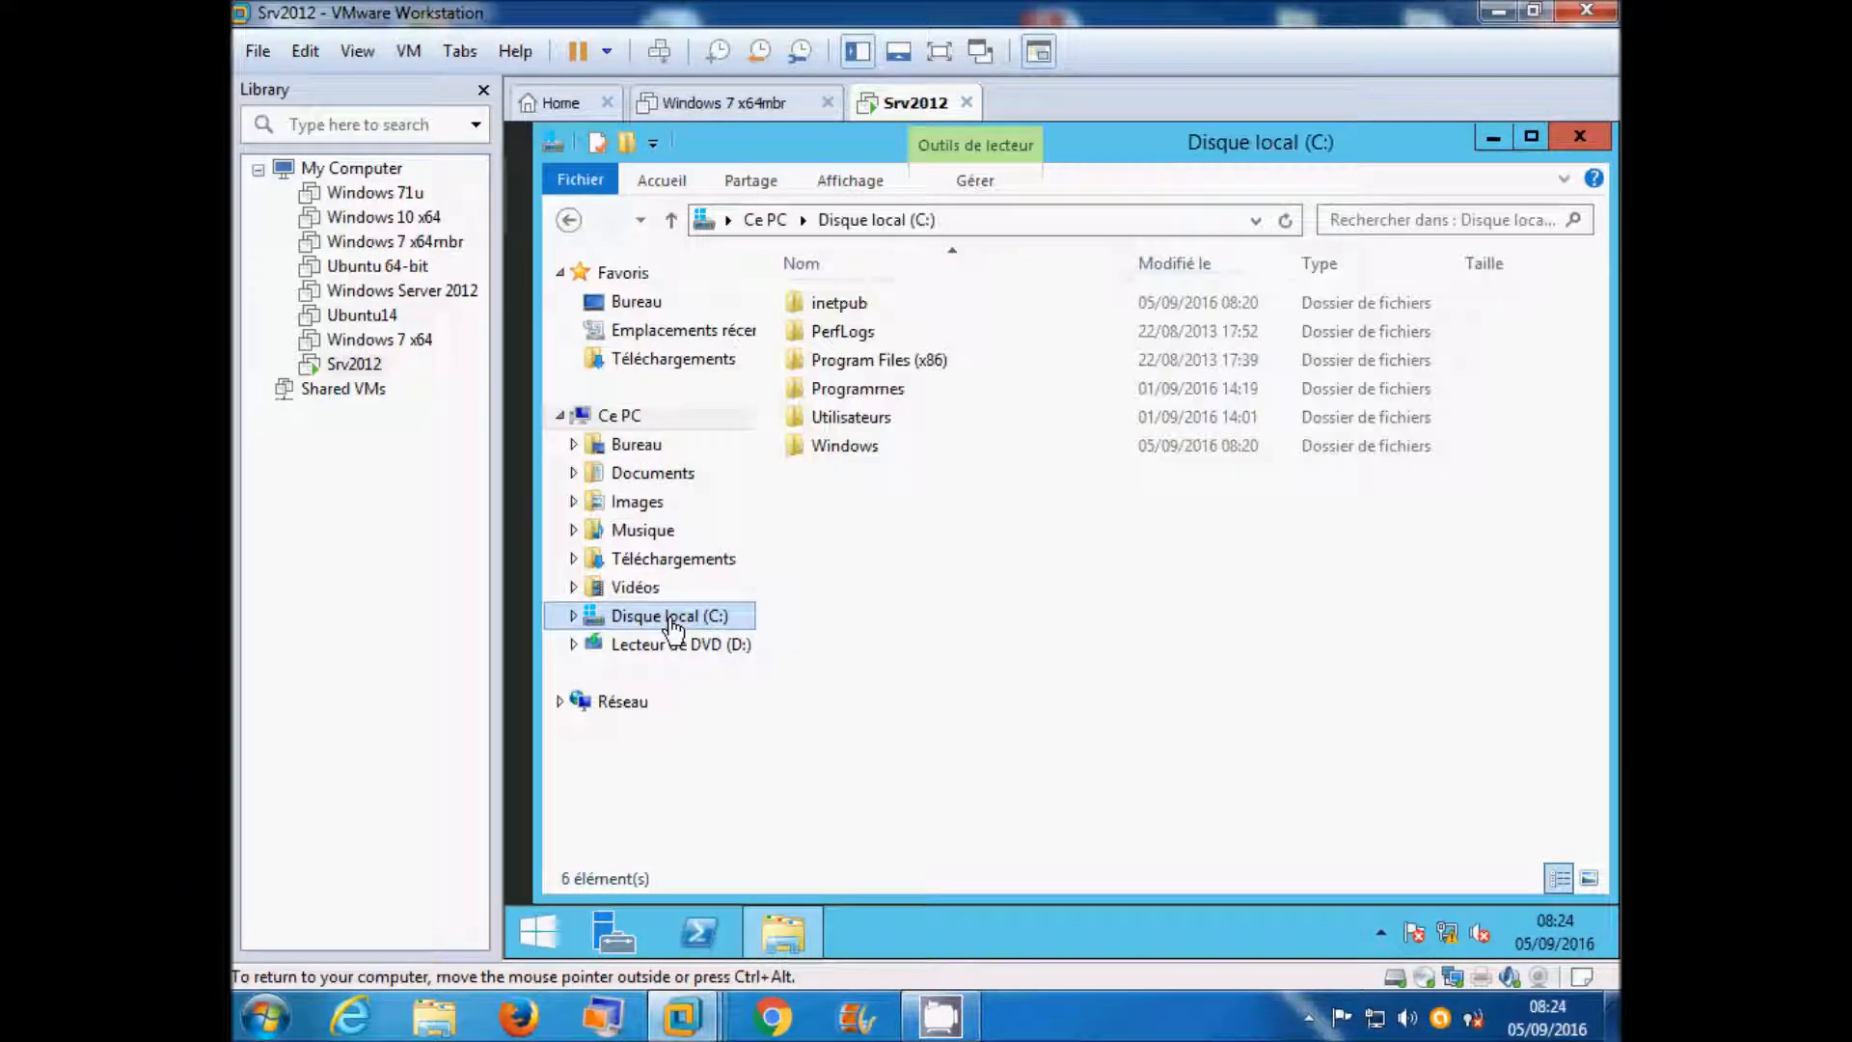
double_click(799, 308)
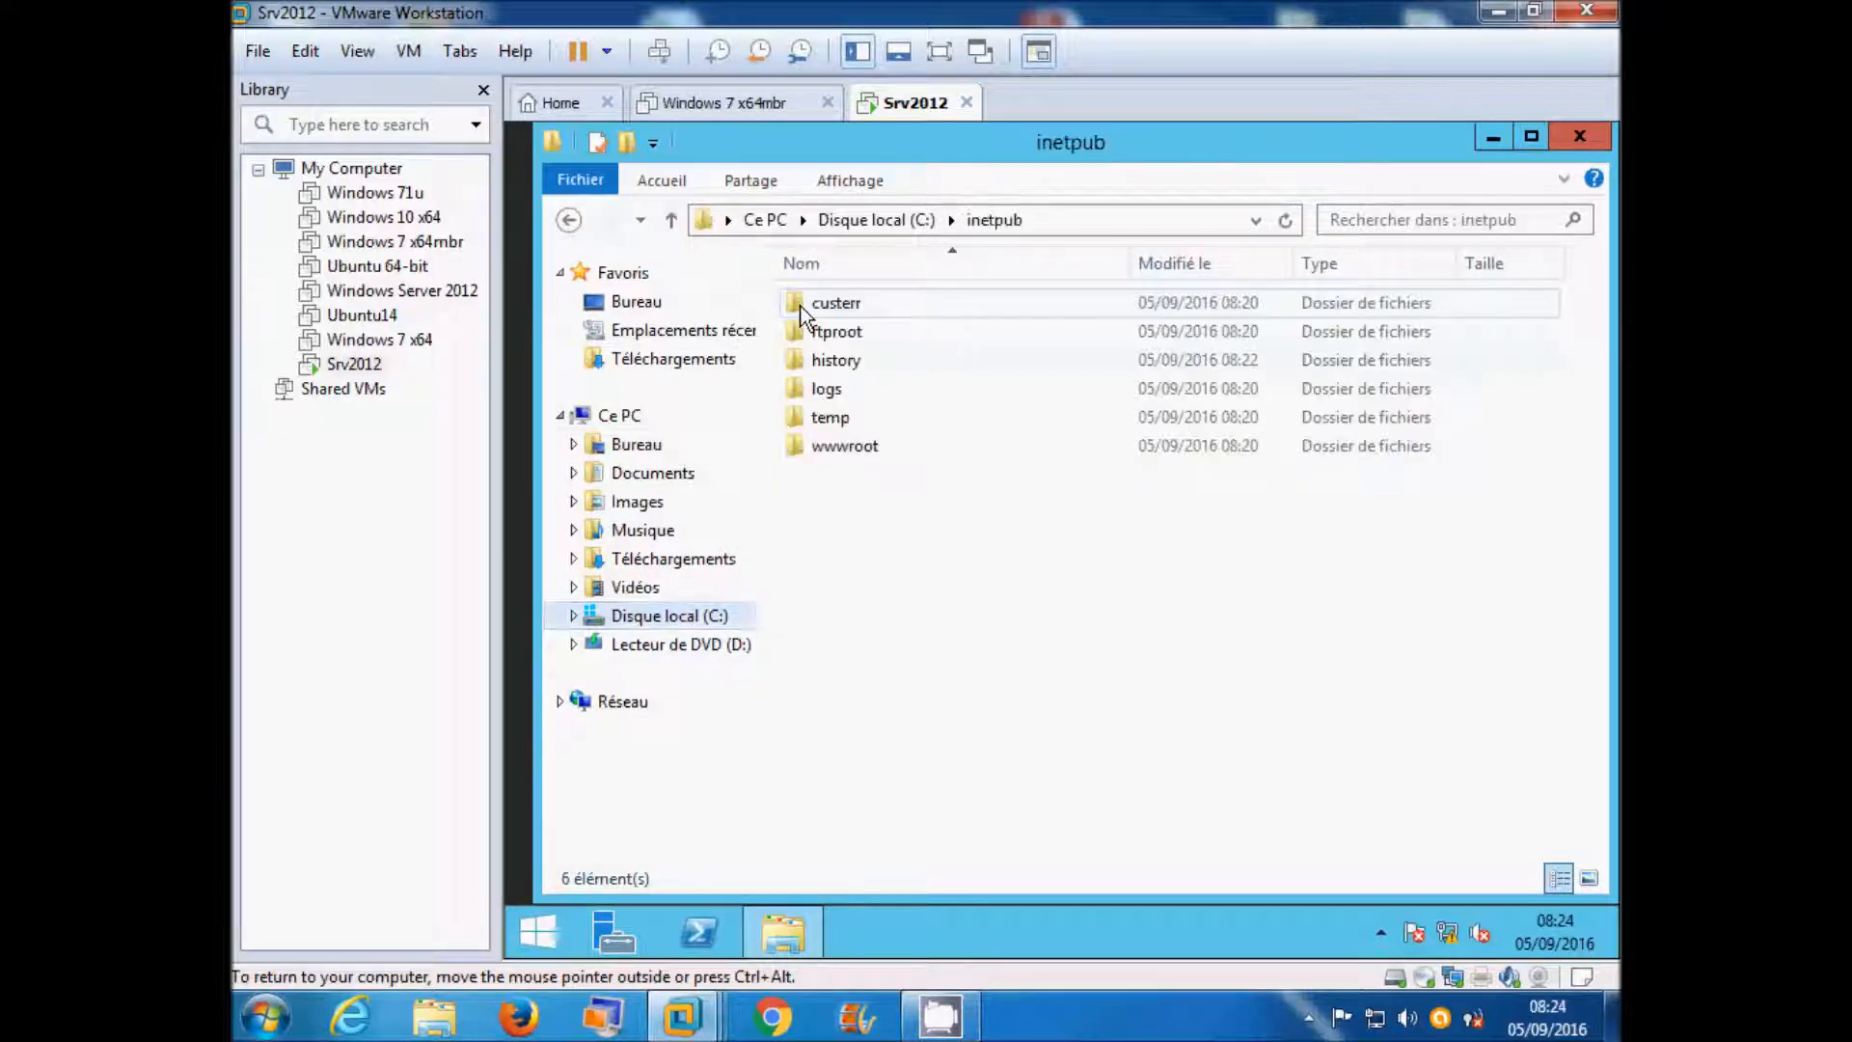
right_click(796, 331)
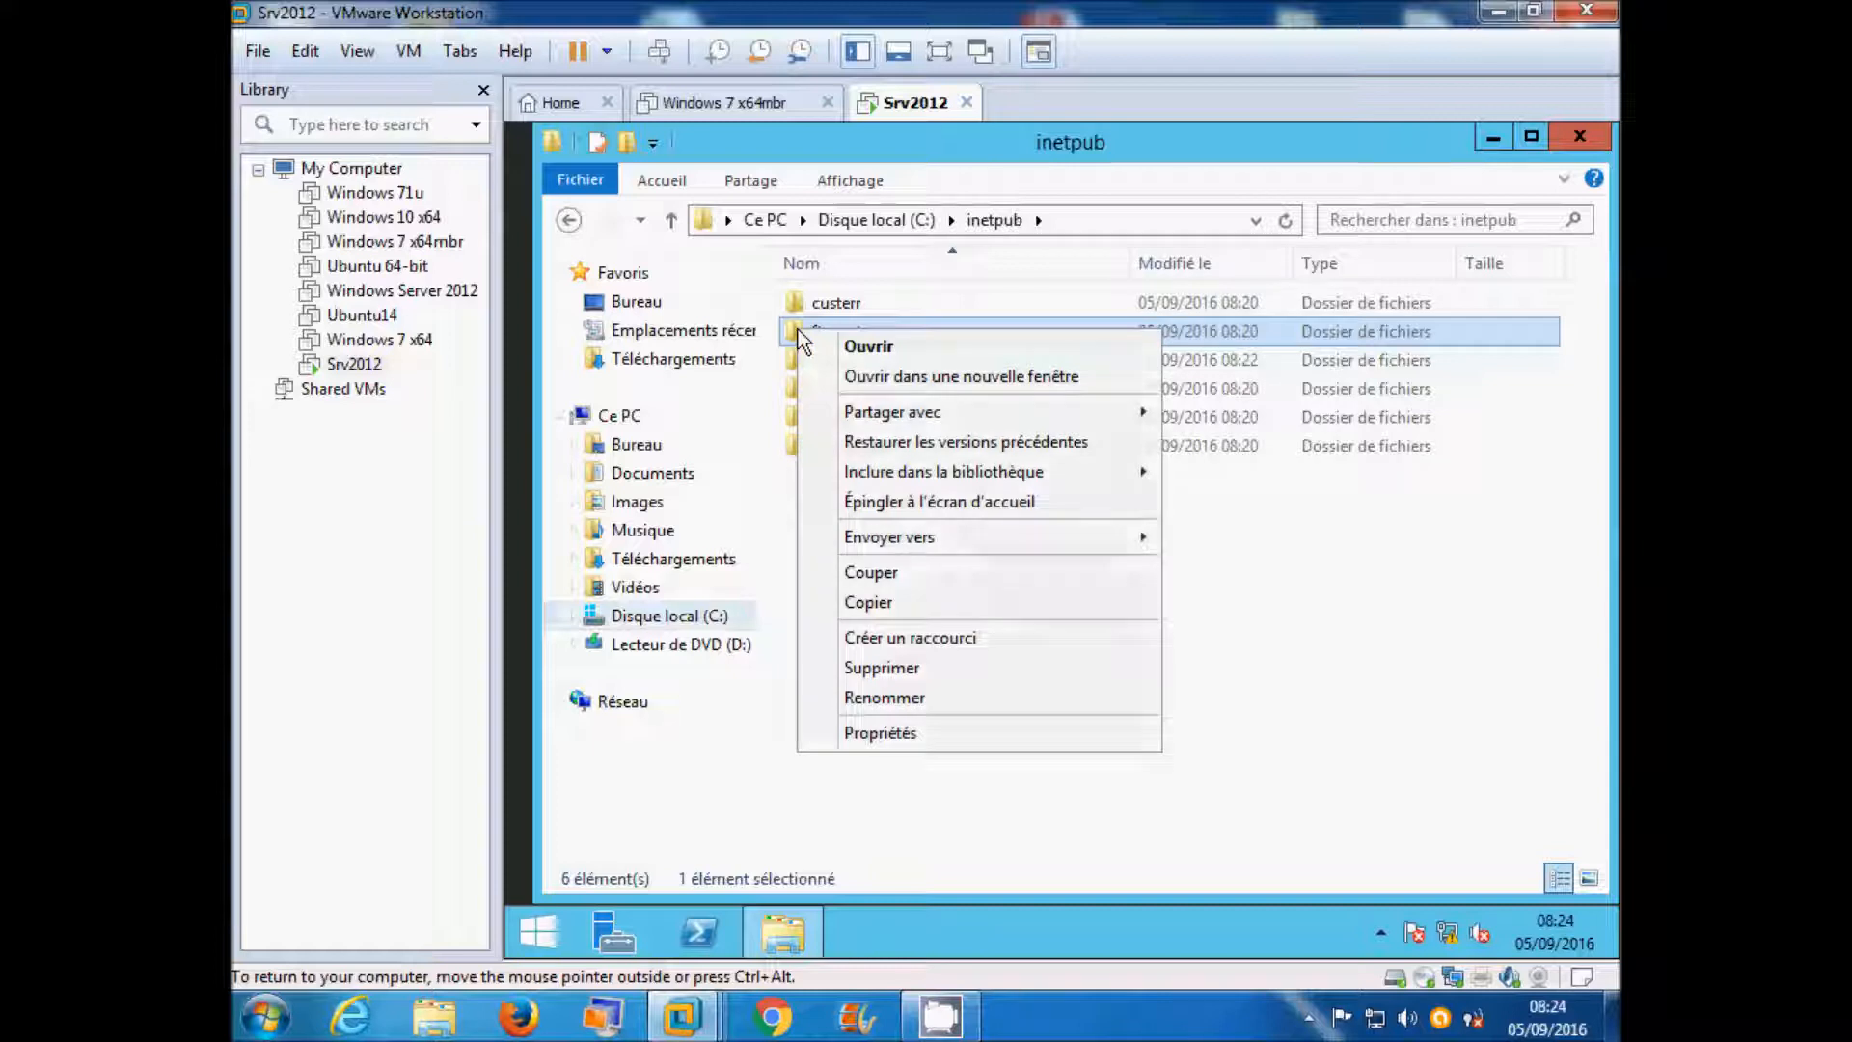
click(935, 735)
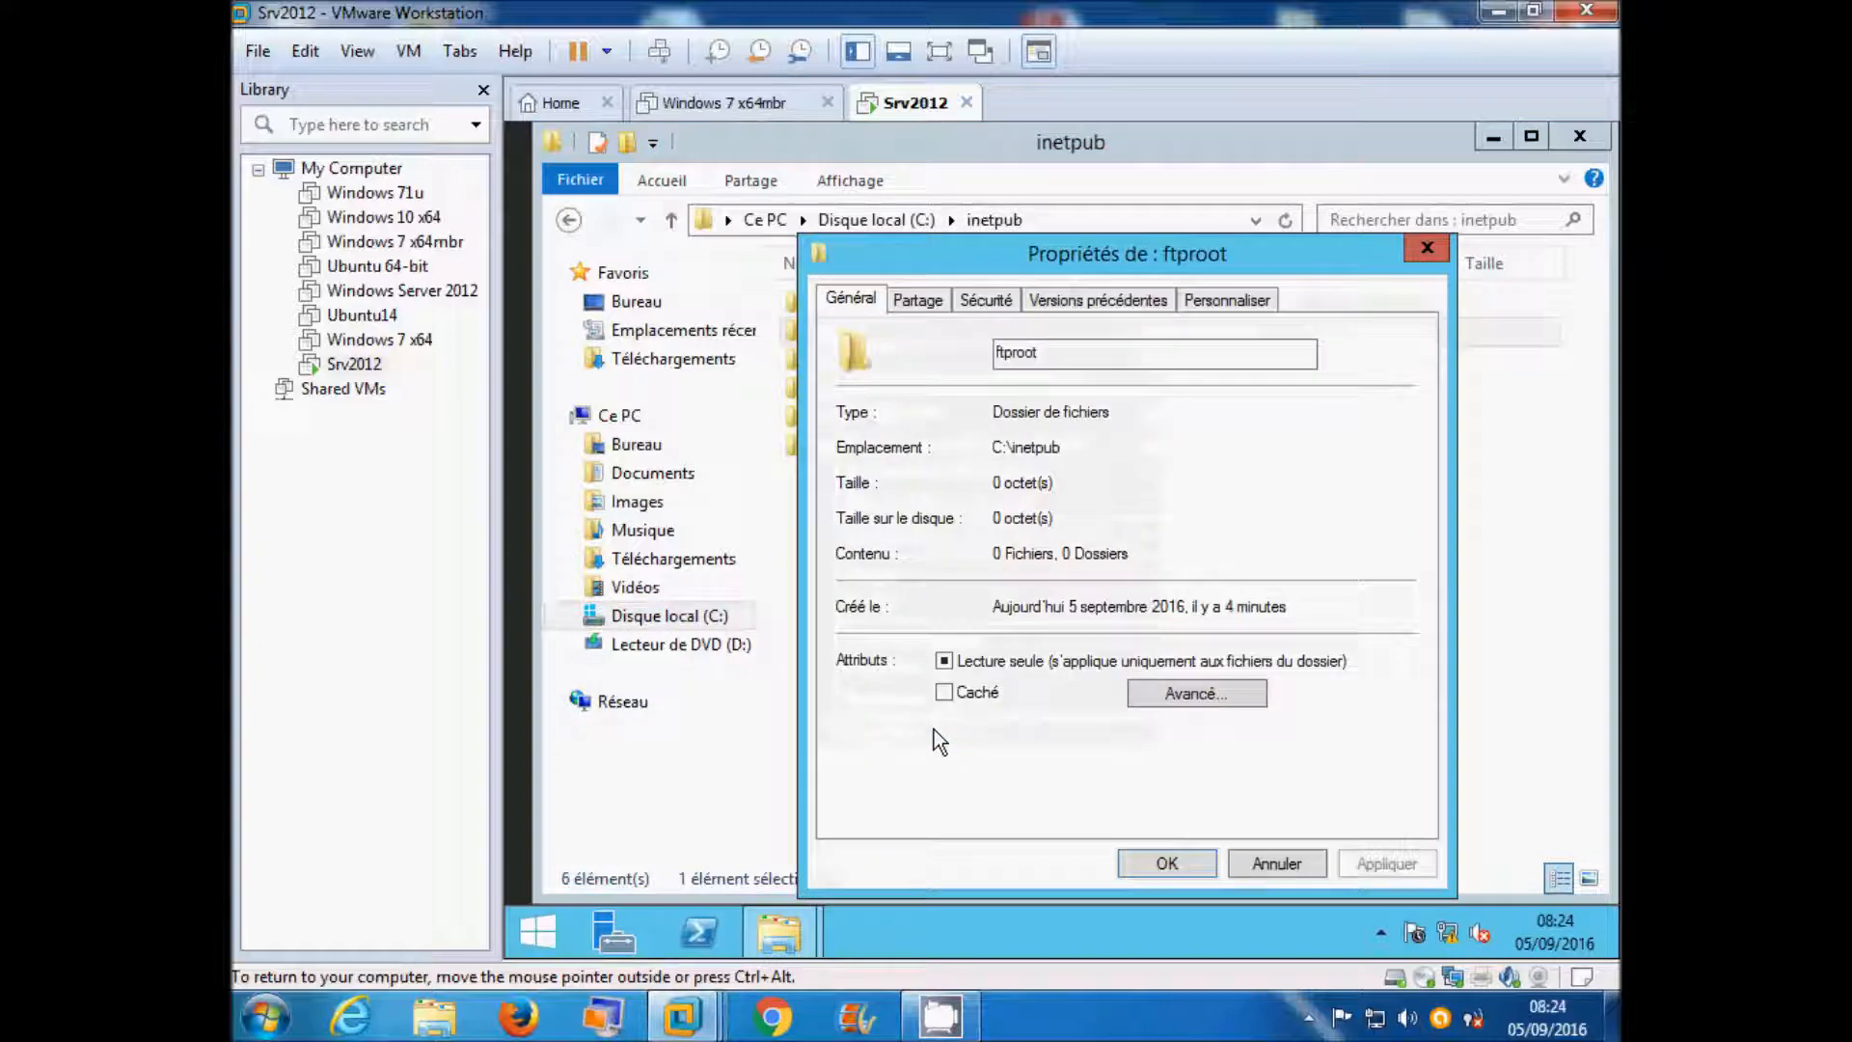
click(985, 307)
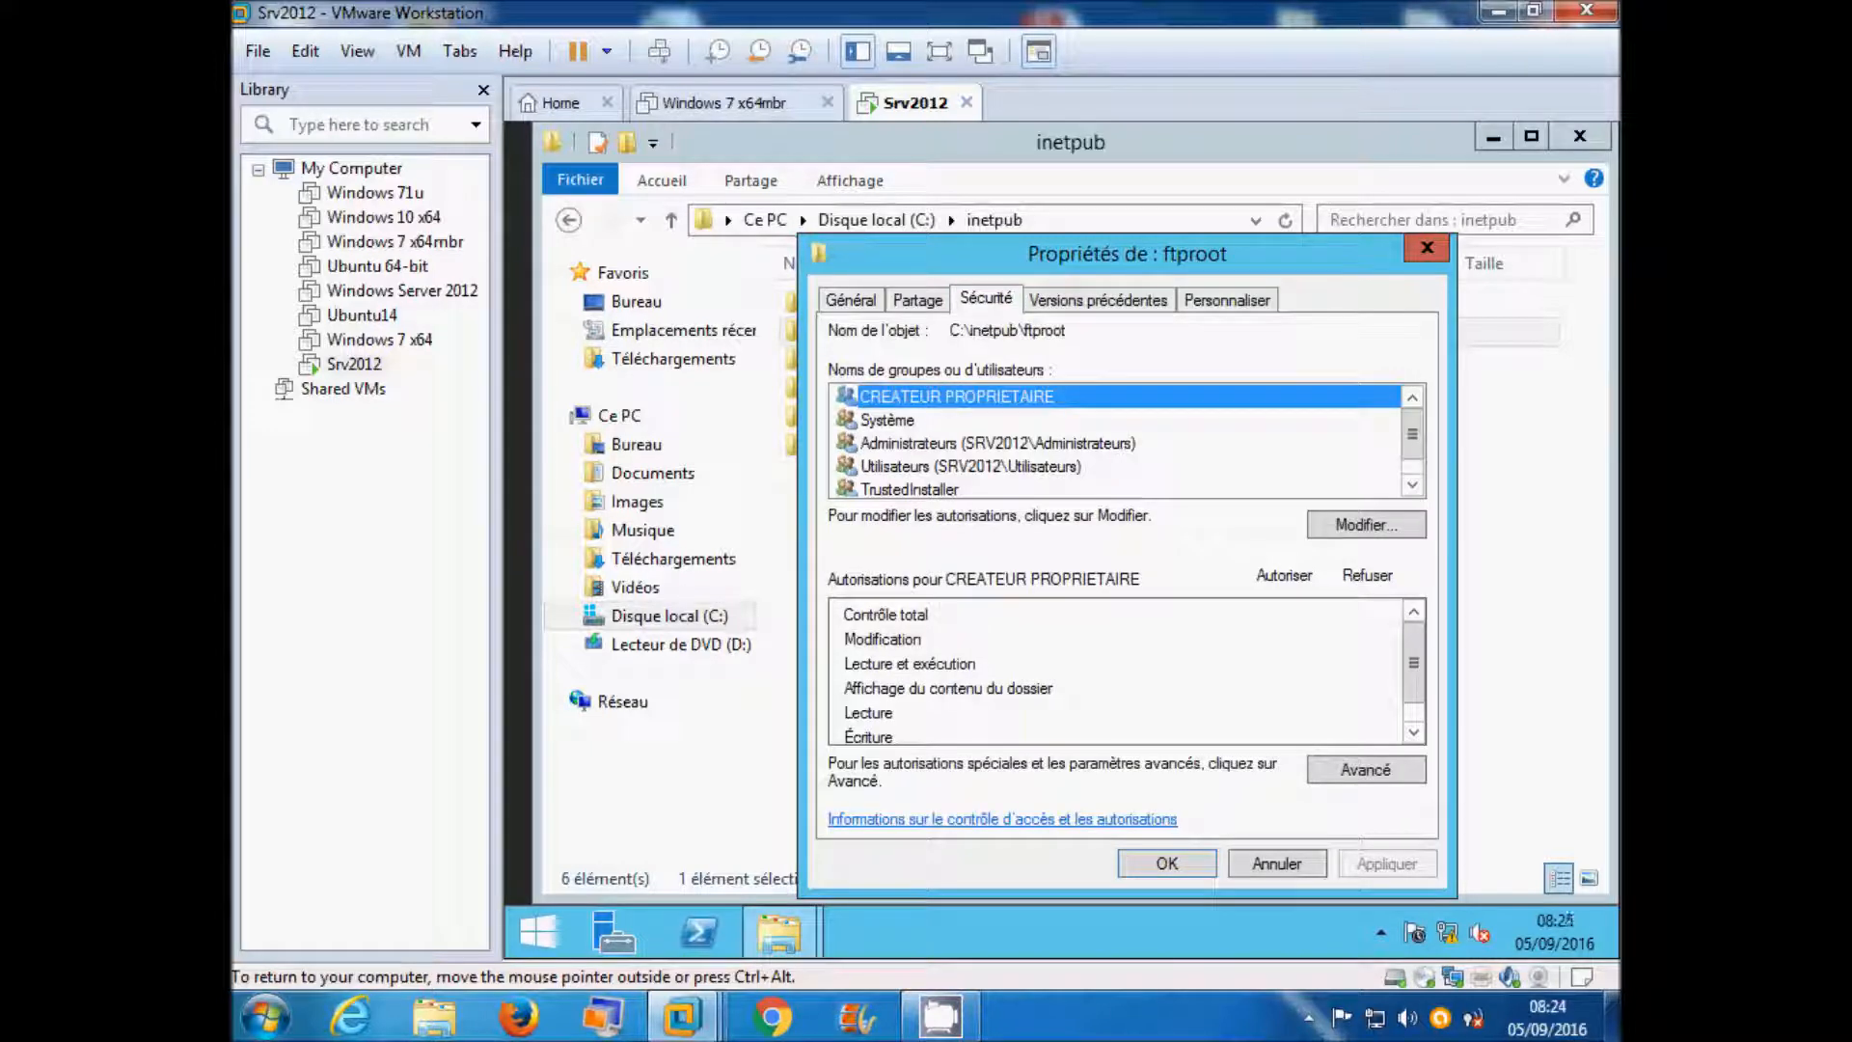
click(938, 469)
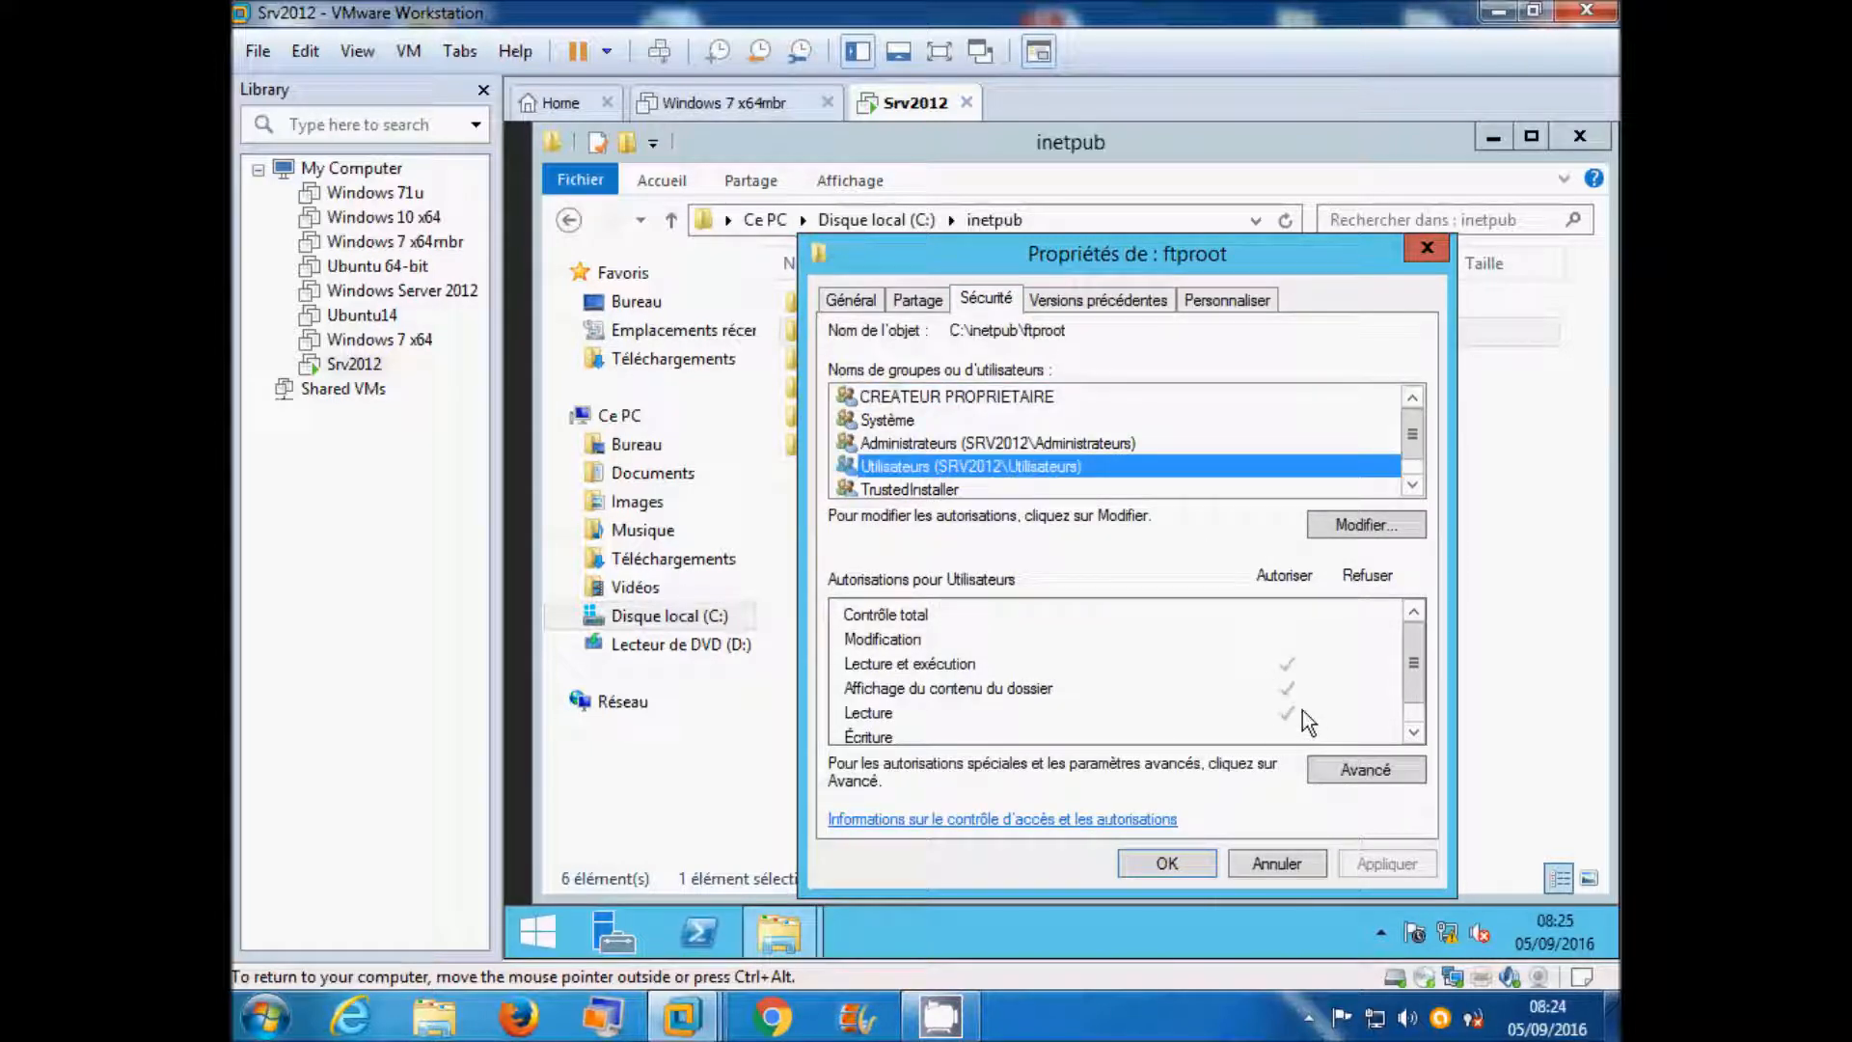
Grant the Utilisateurs group the Modification permission on the ftproot folder, apply it and close the file explorer
click(1365, 525)
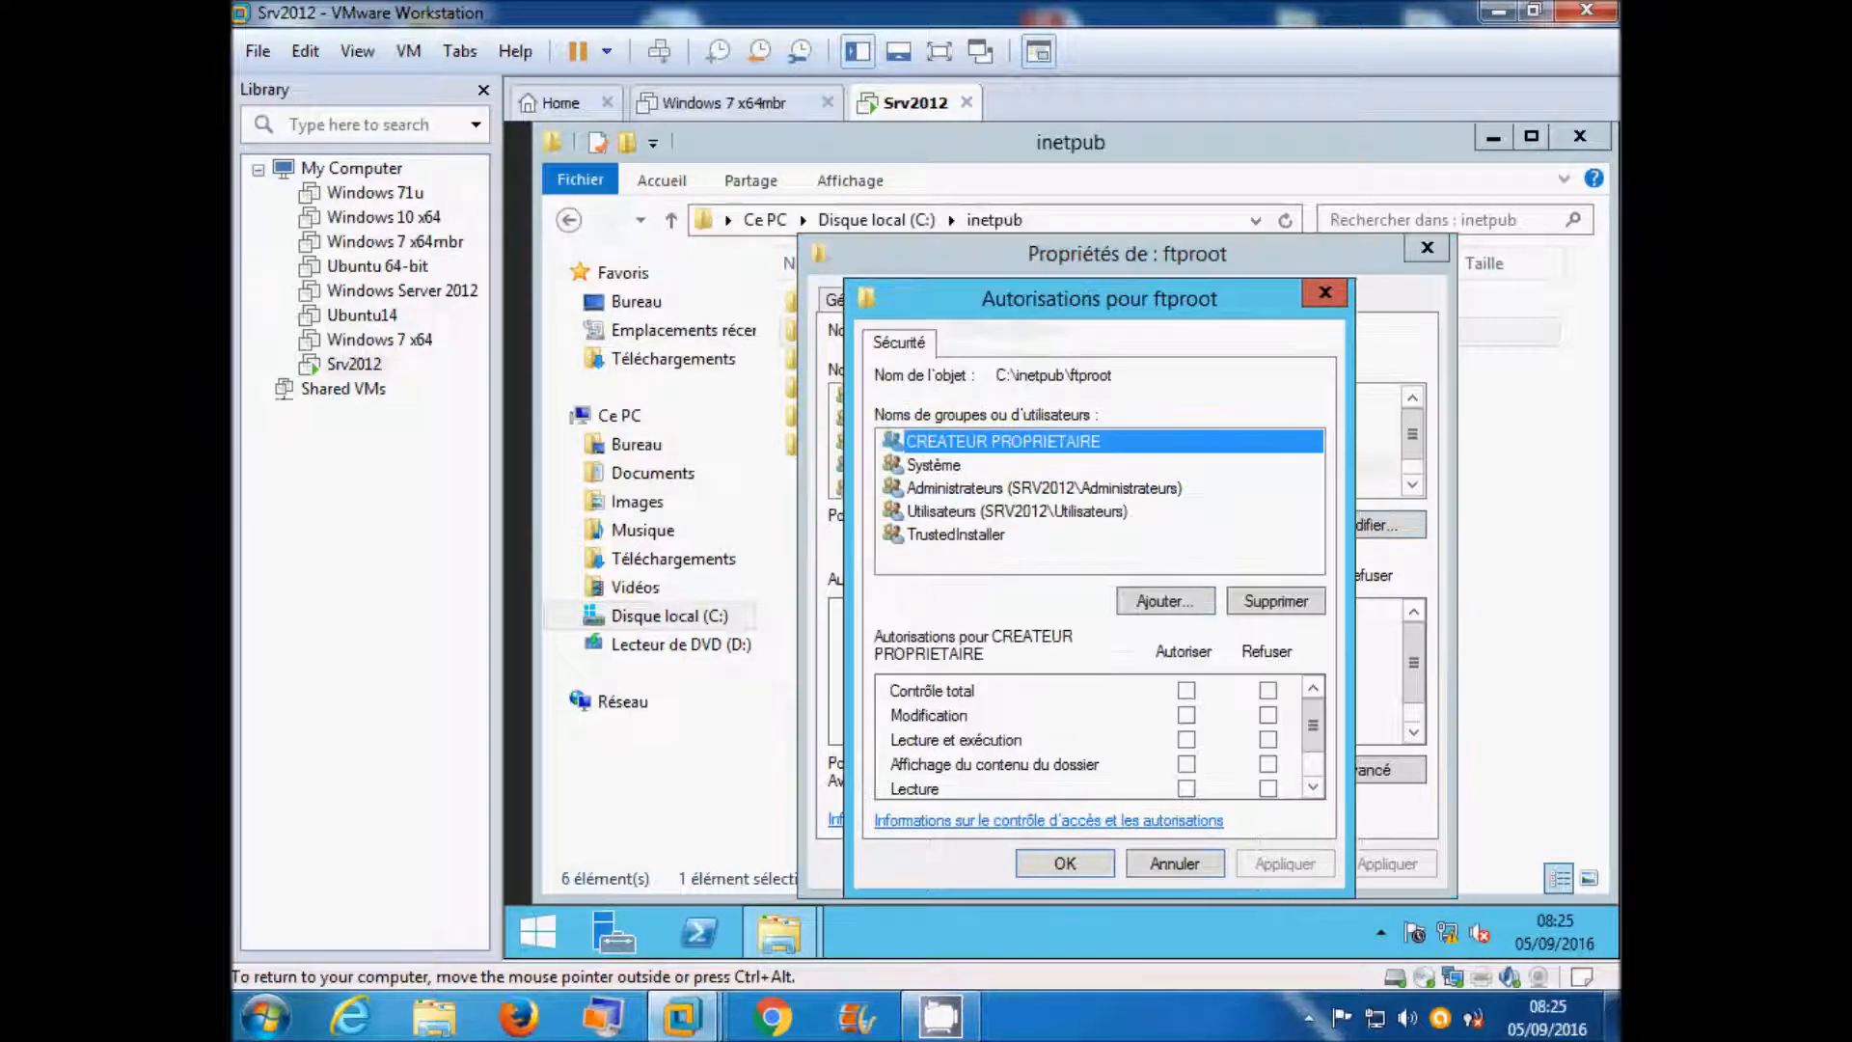
click(984, 511)
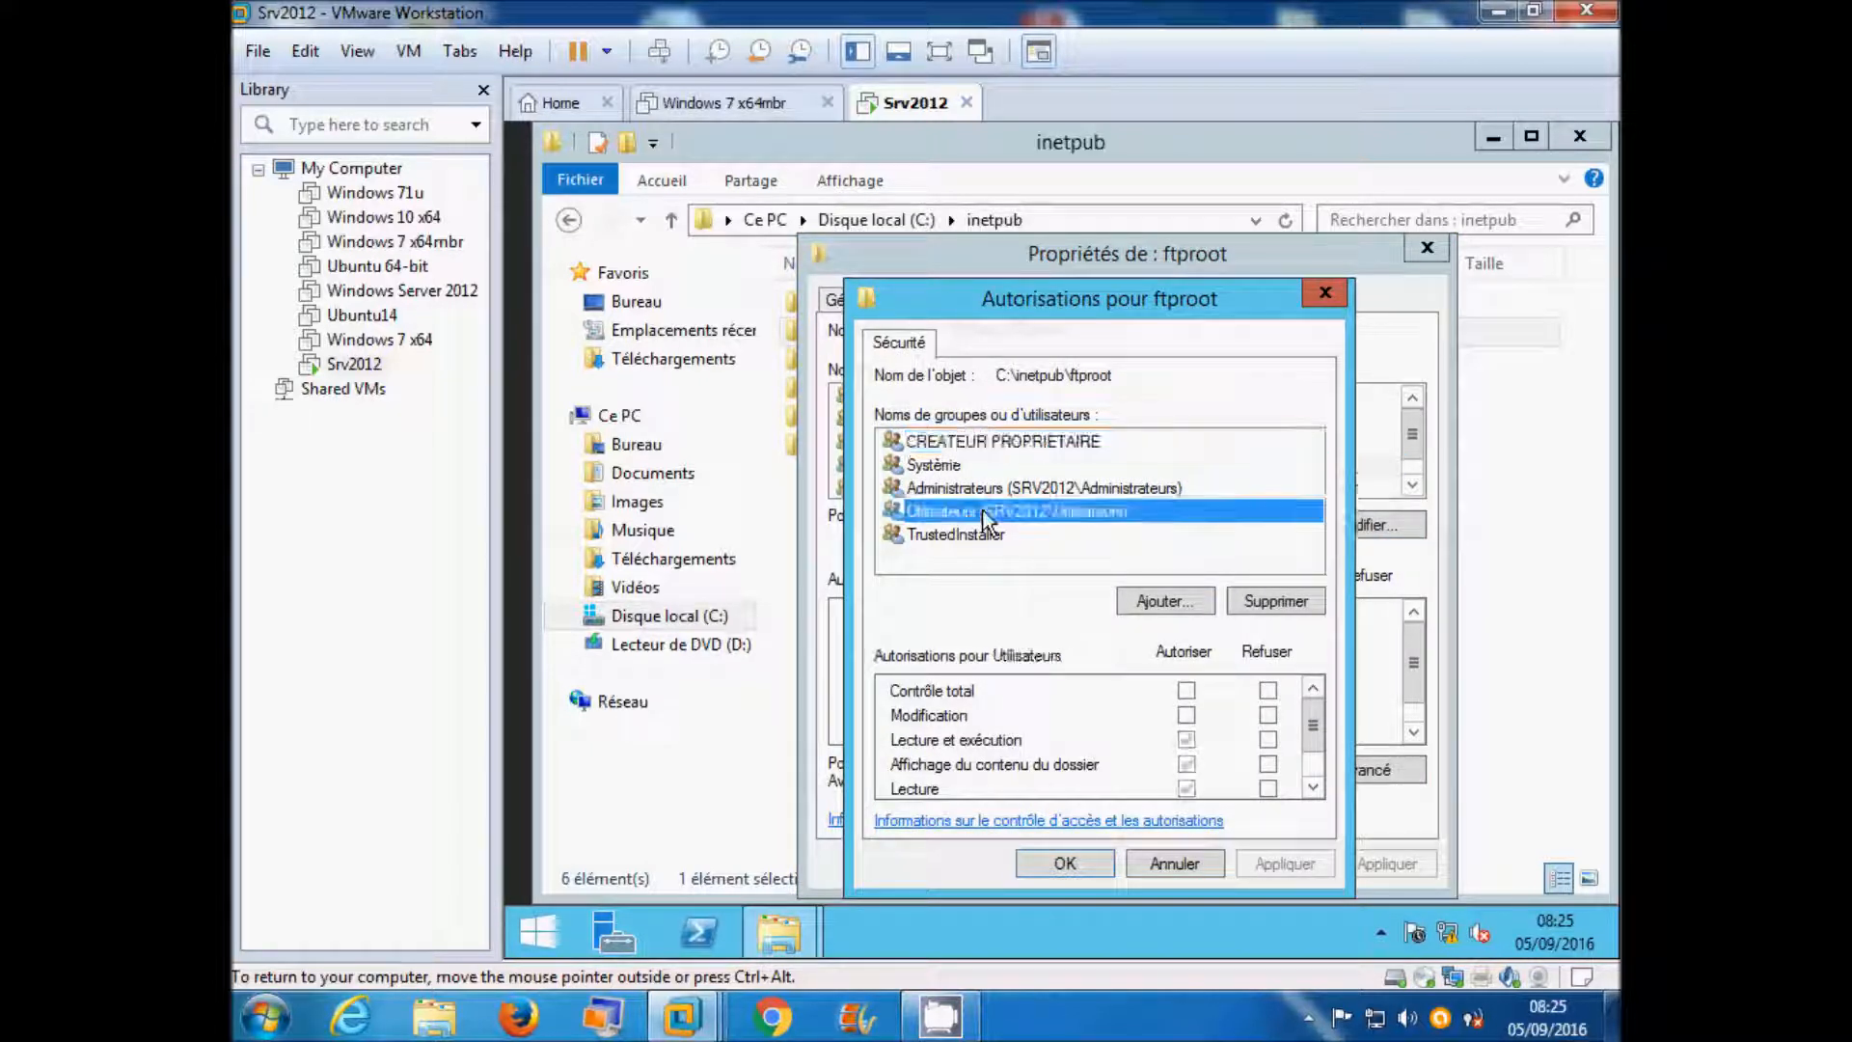
click(1186, 716)
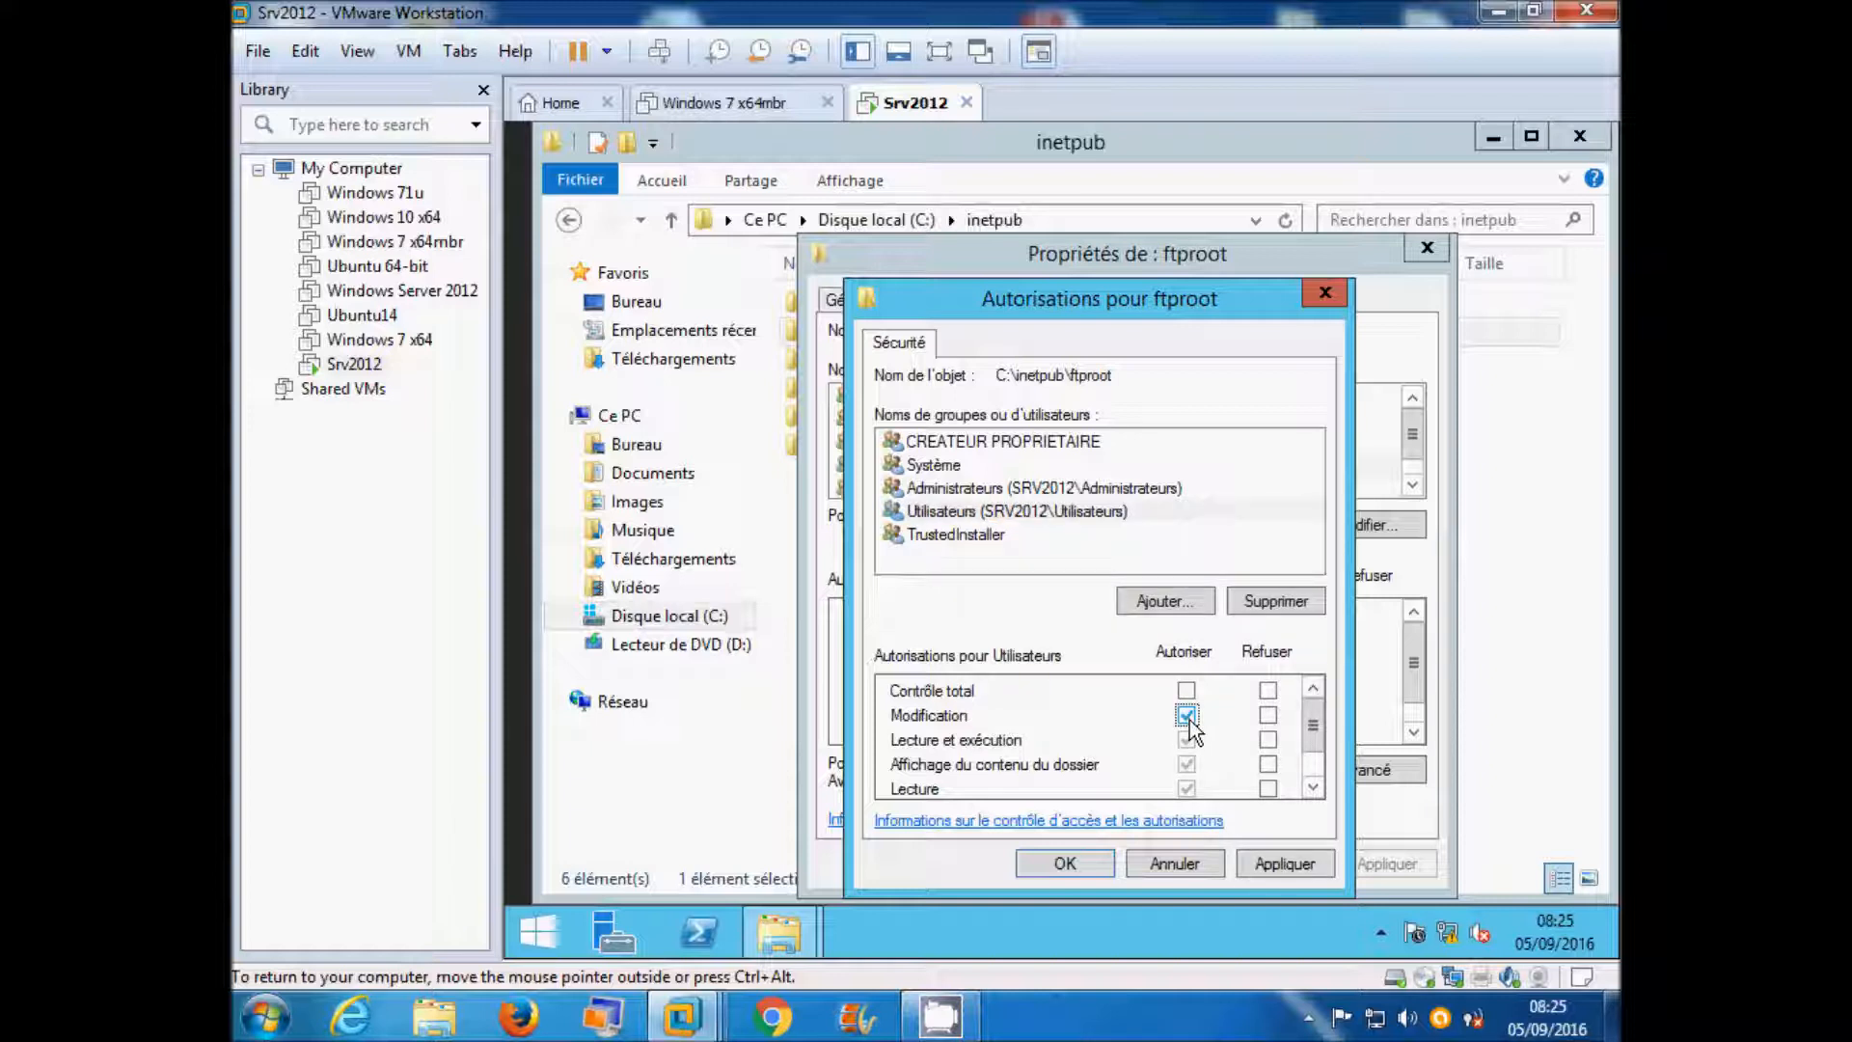
click(1065, 862)
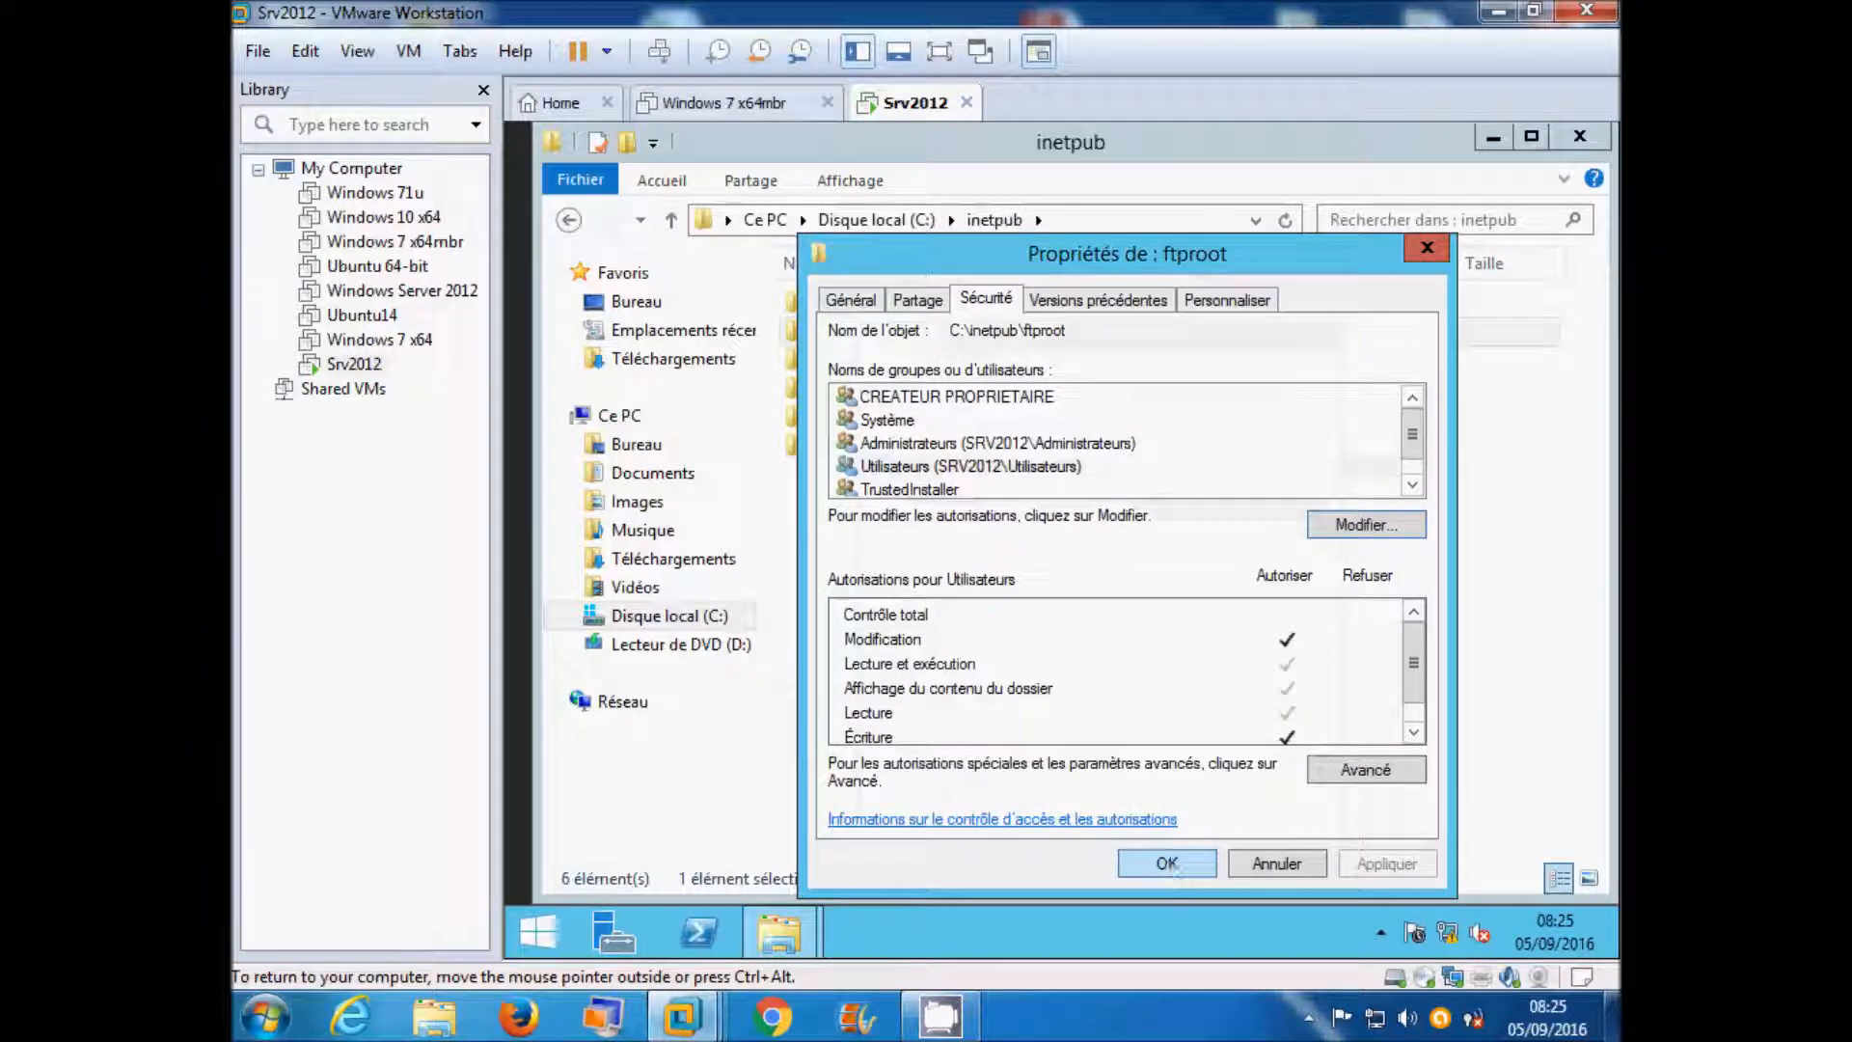
click(1174, 865)
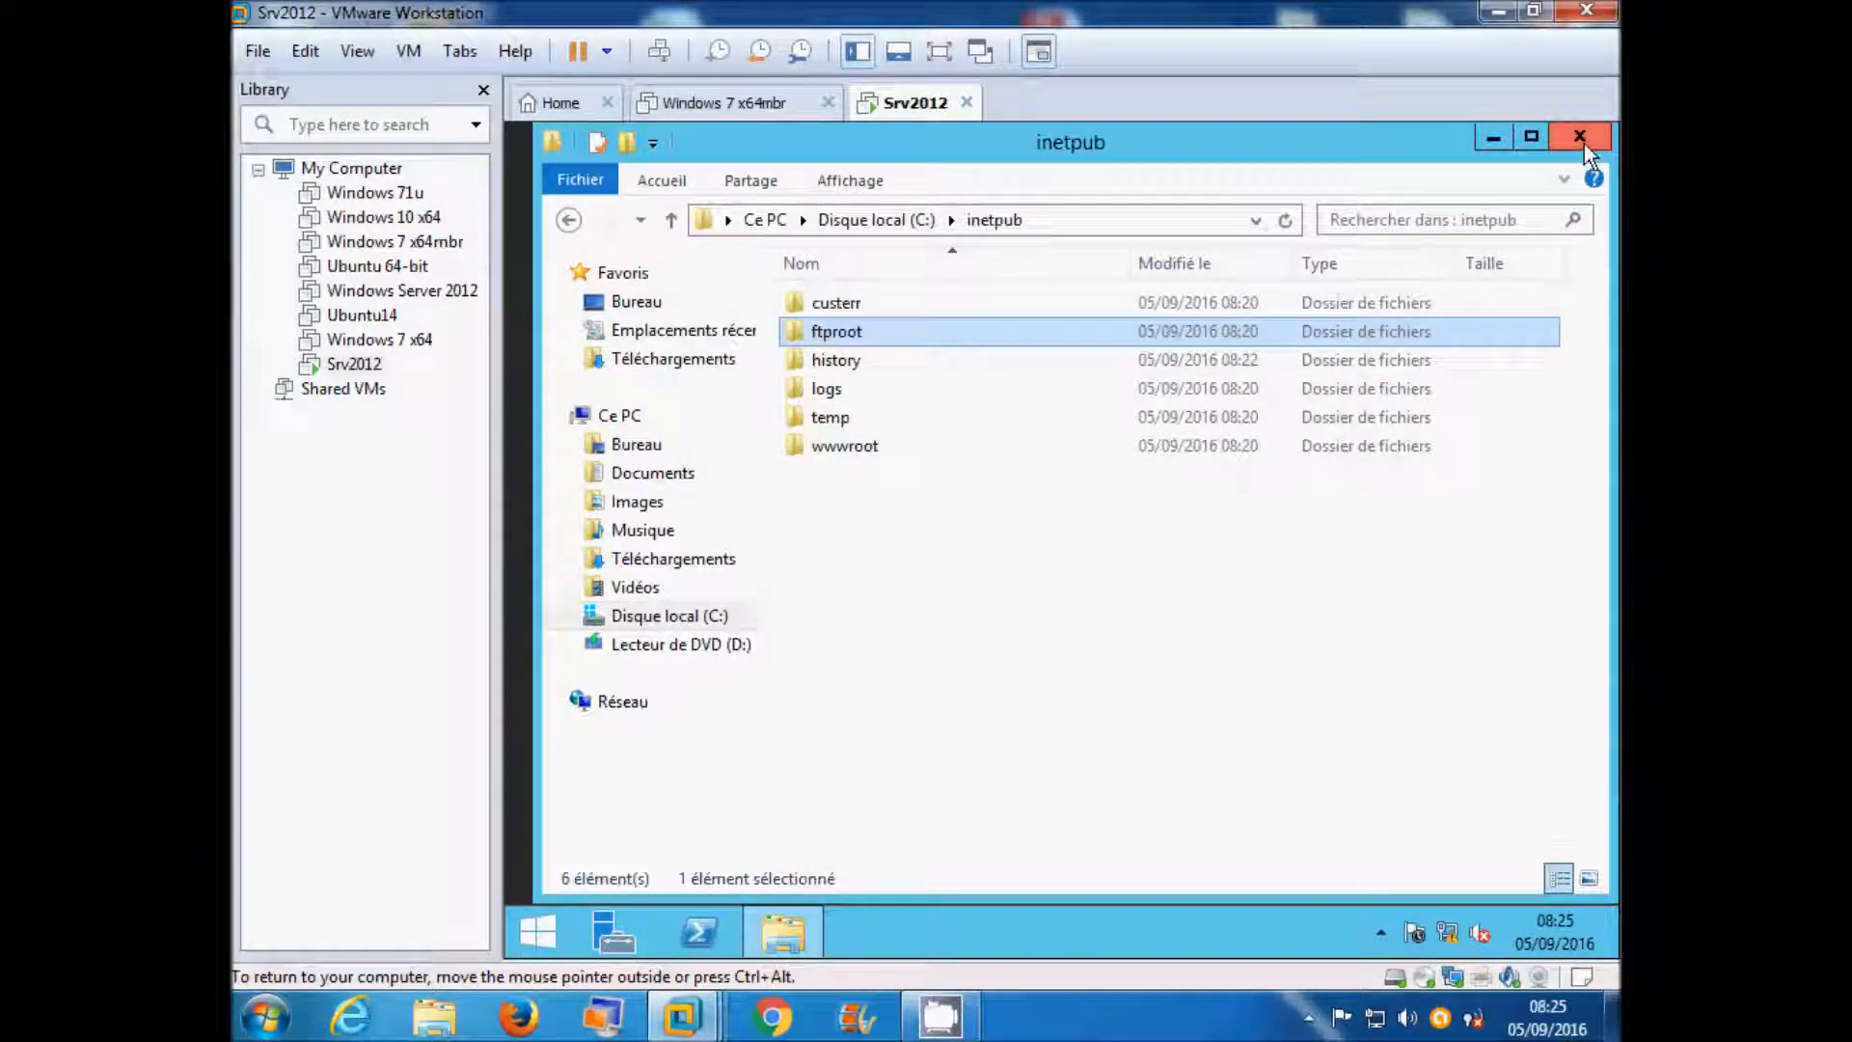
click(1584, 143)
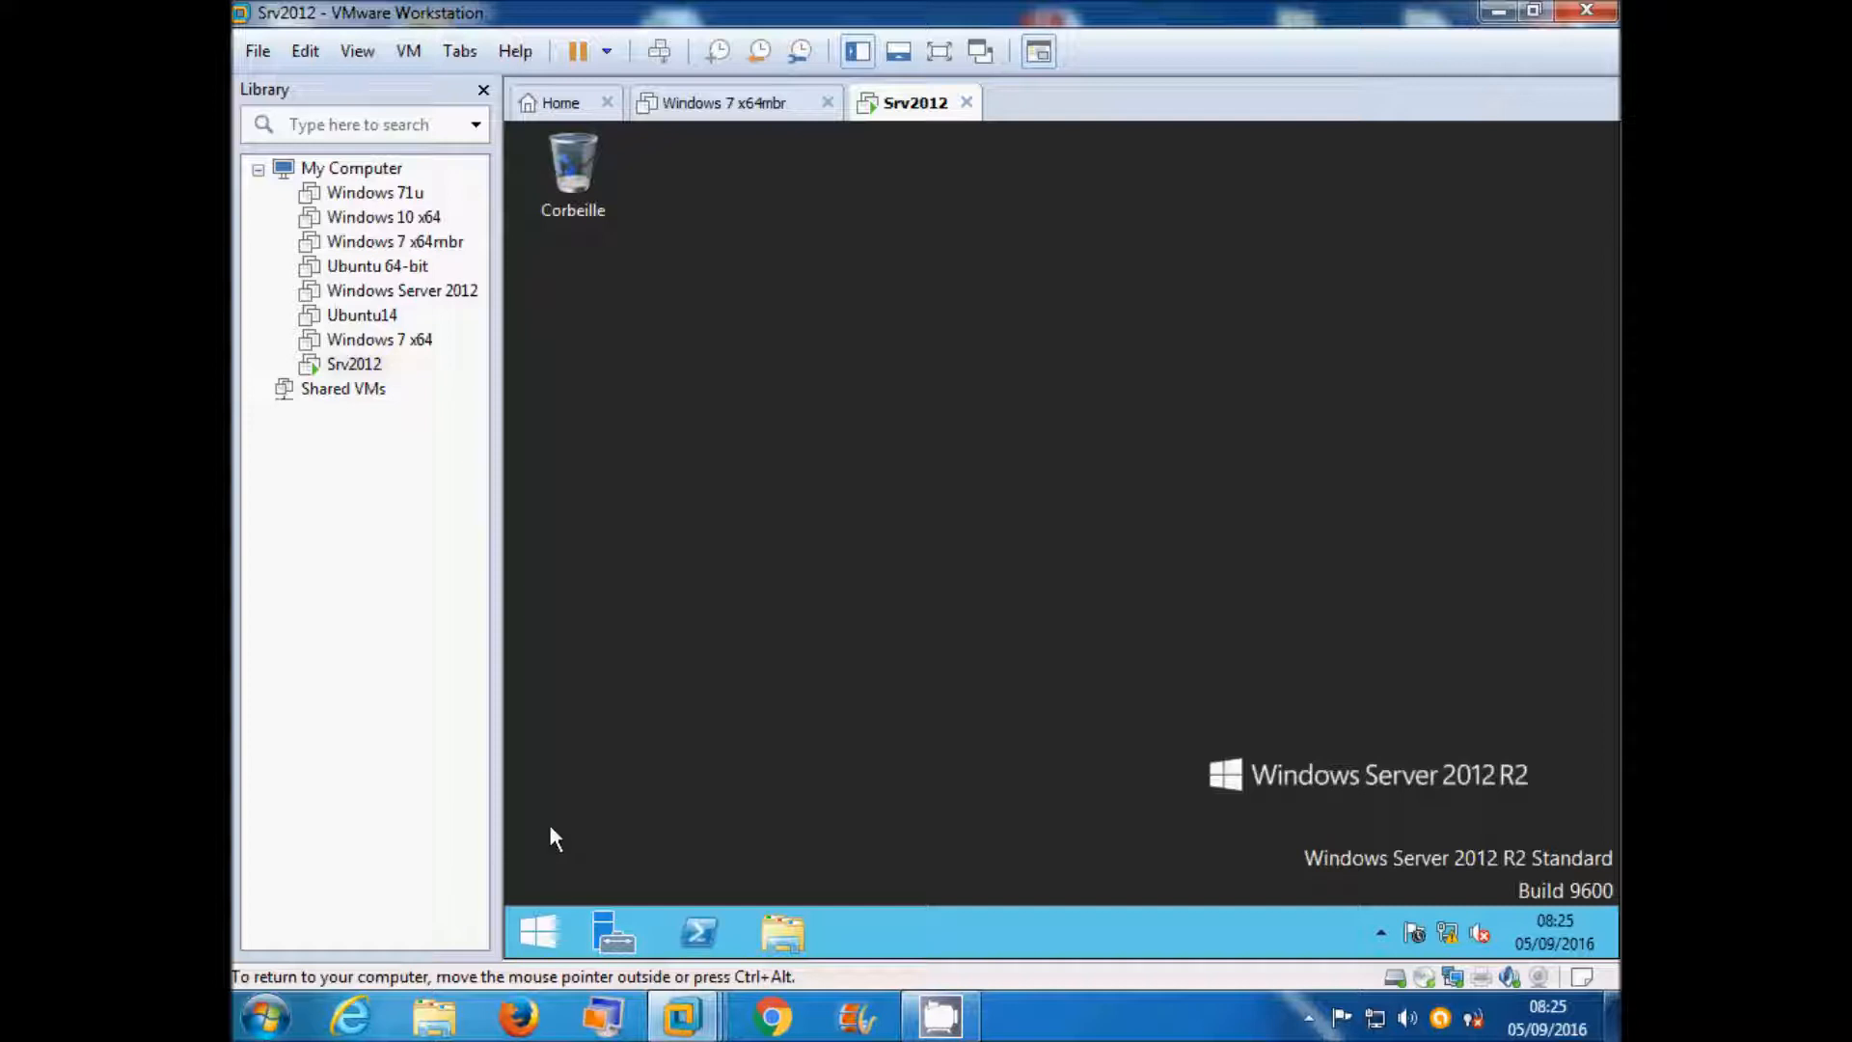
Launch Internet Explorer on the server and accept its recommended security and compatibility settings
click(550, 931)
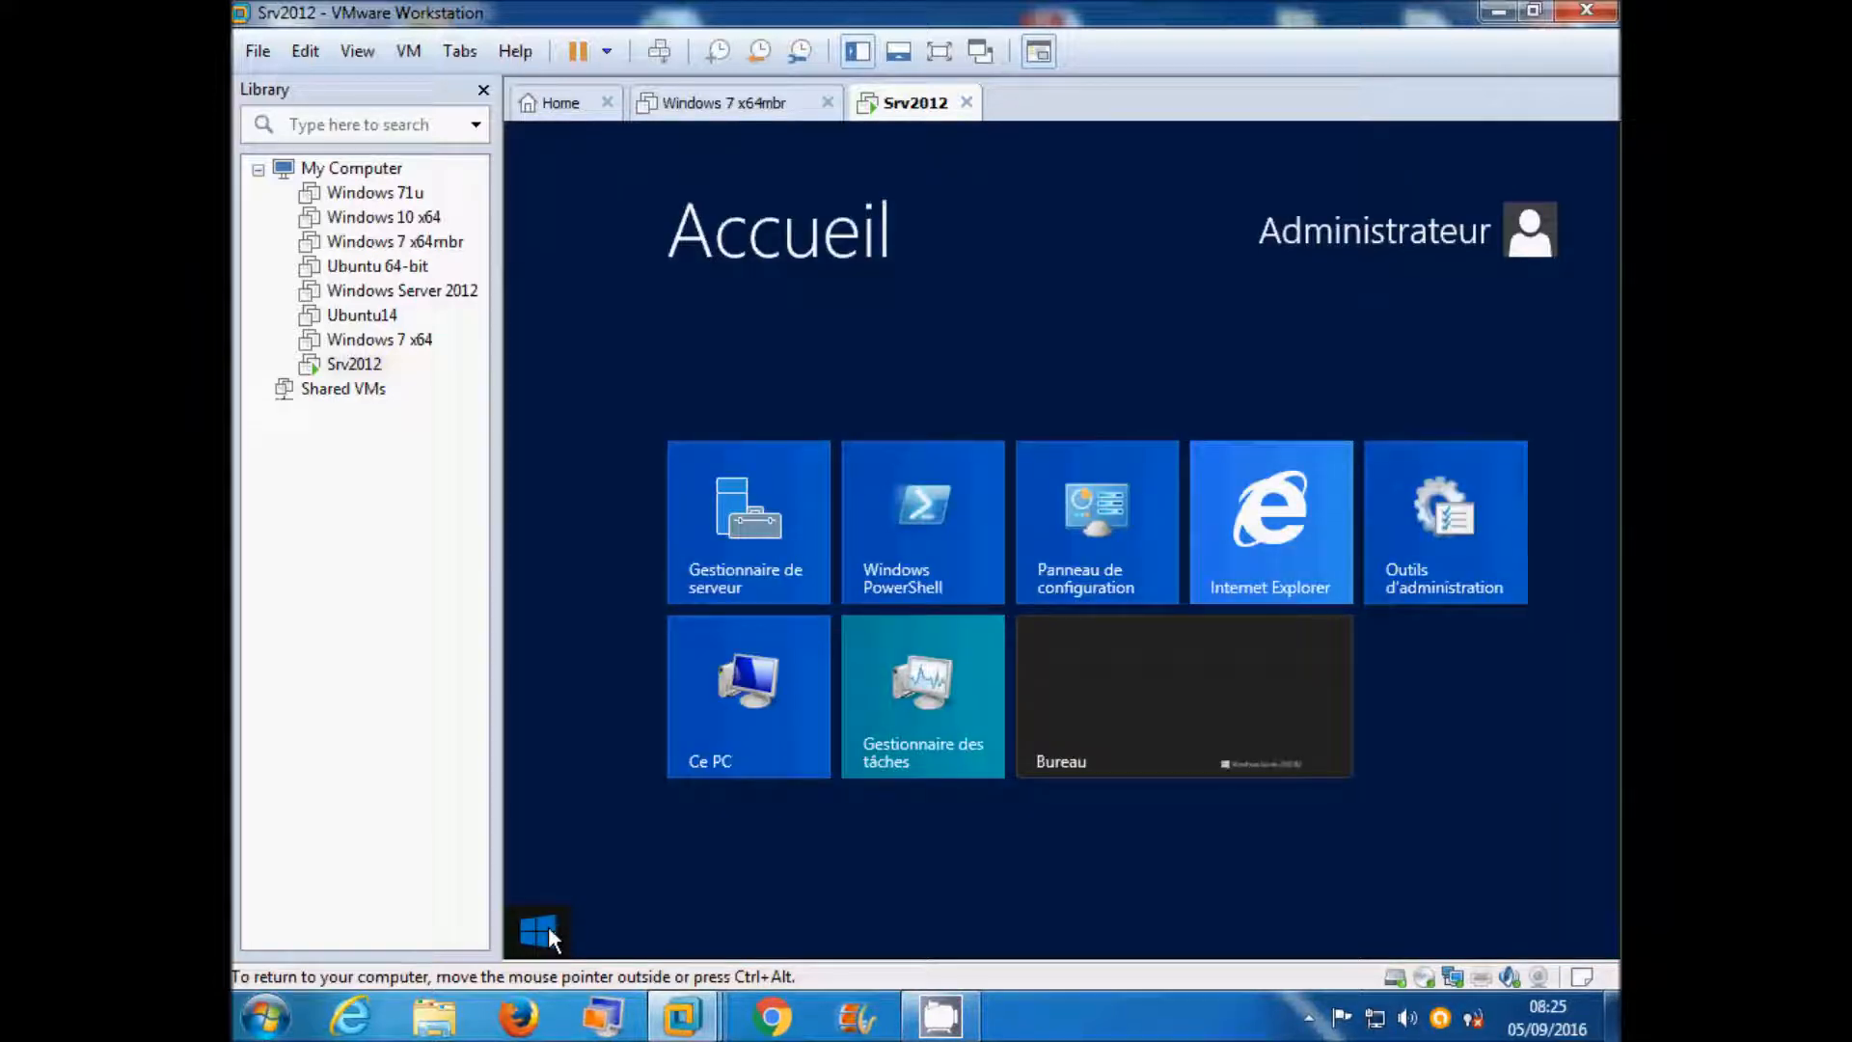
click(1228, 536)
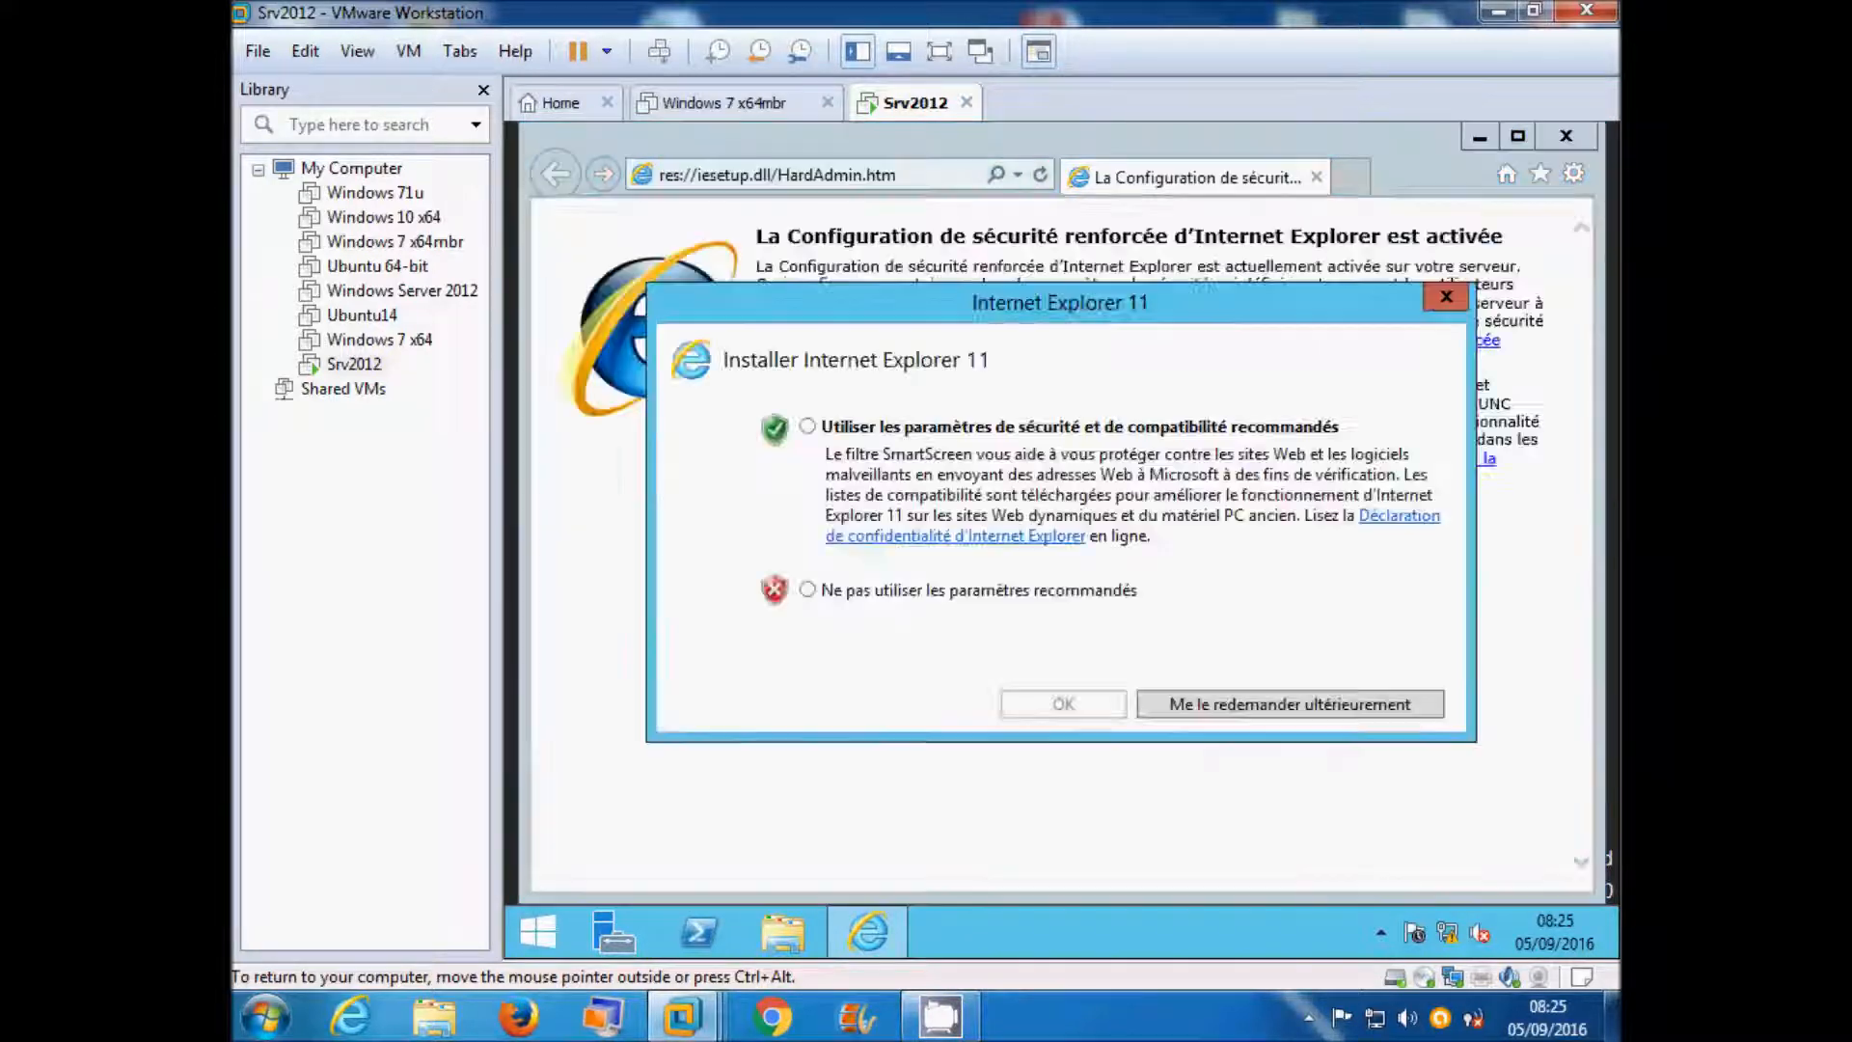
click(820, 432)
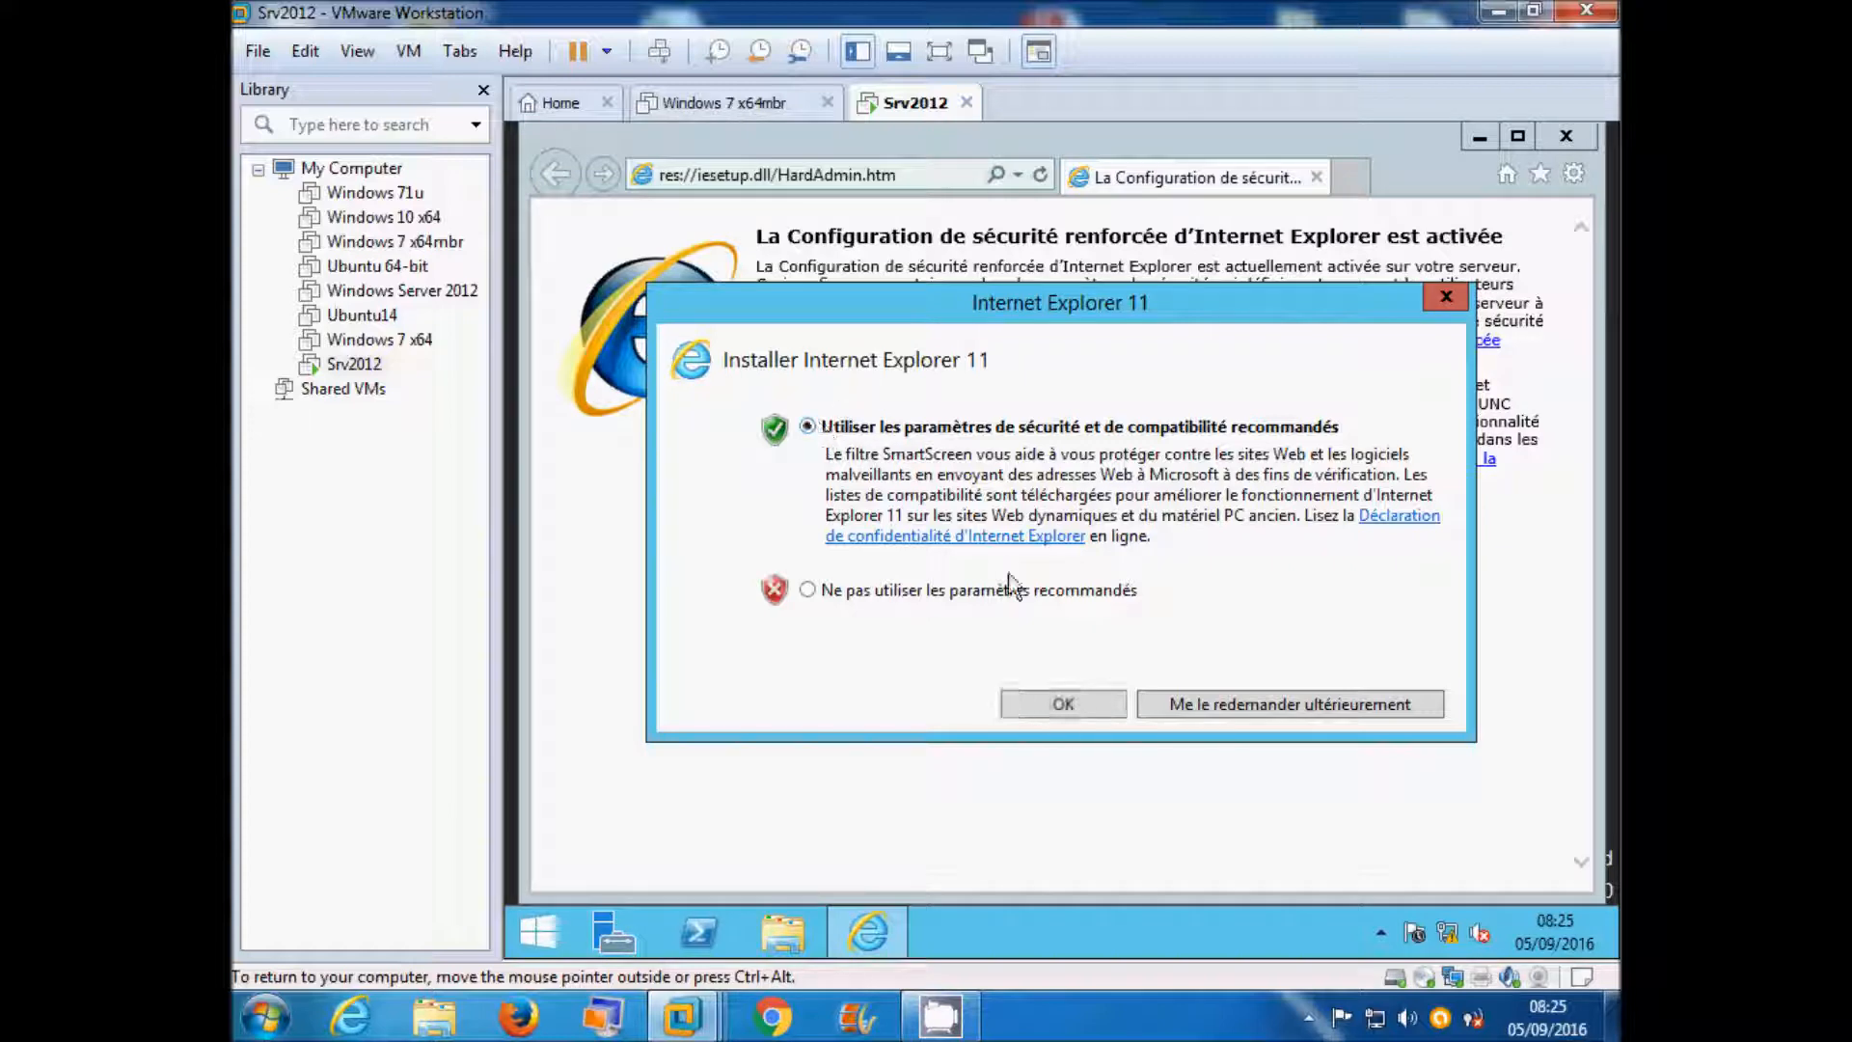
click(1064, 703)
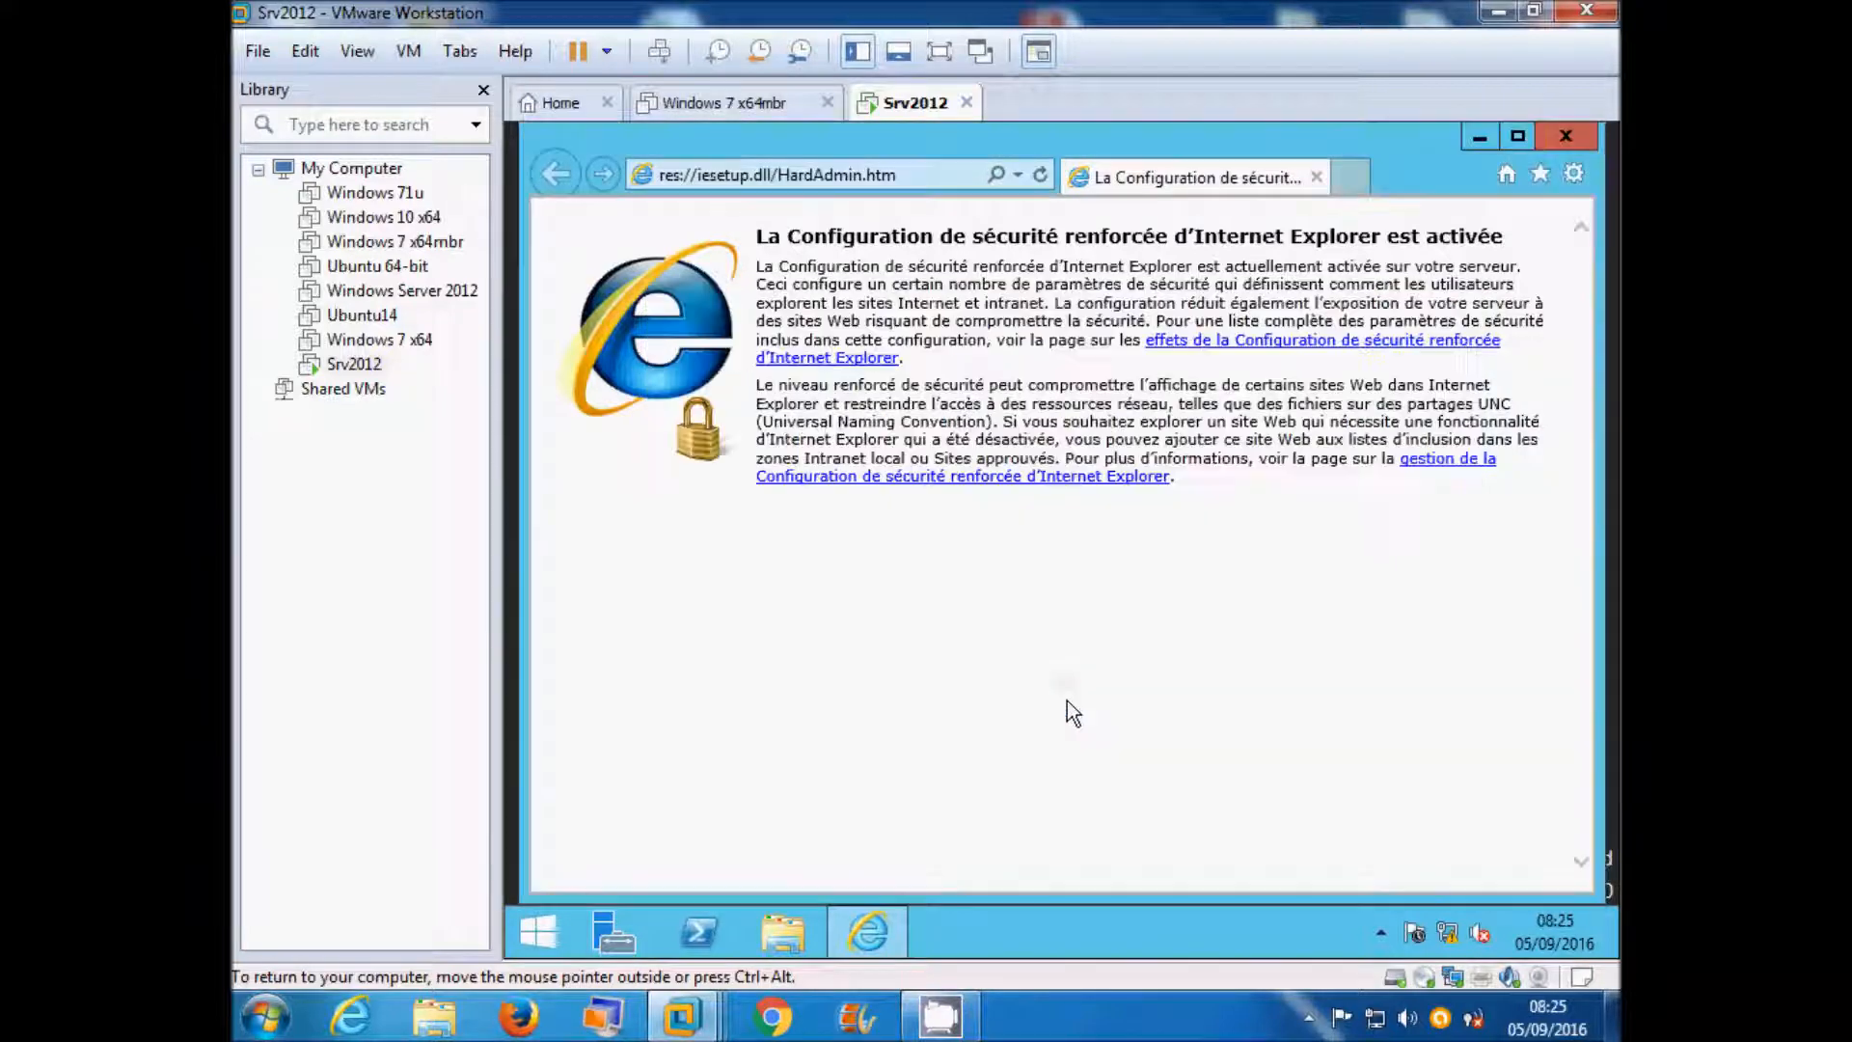
Browse to ftp://srv2012 to test access to the FTP site
click(937, 172)
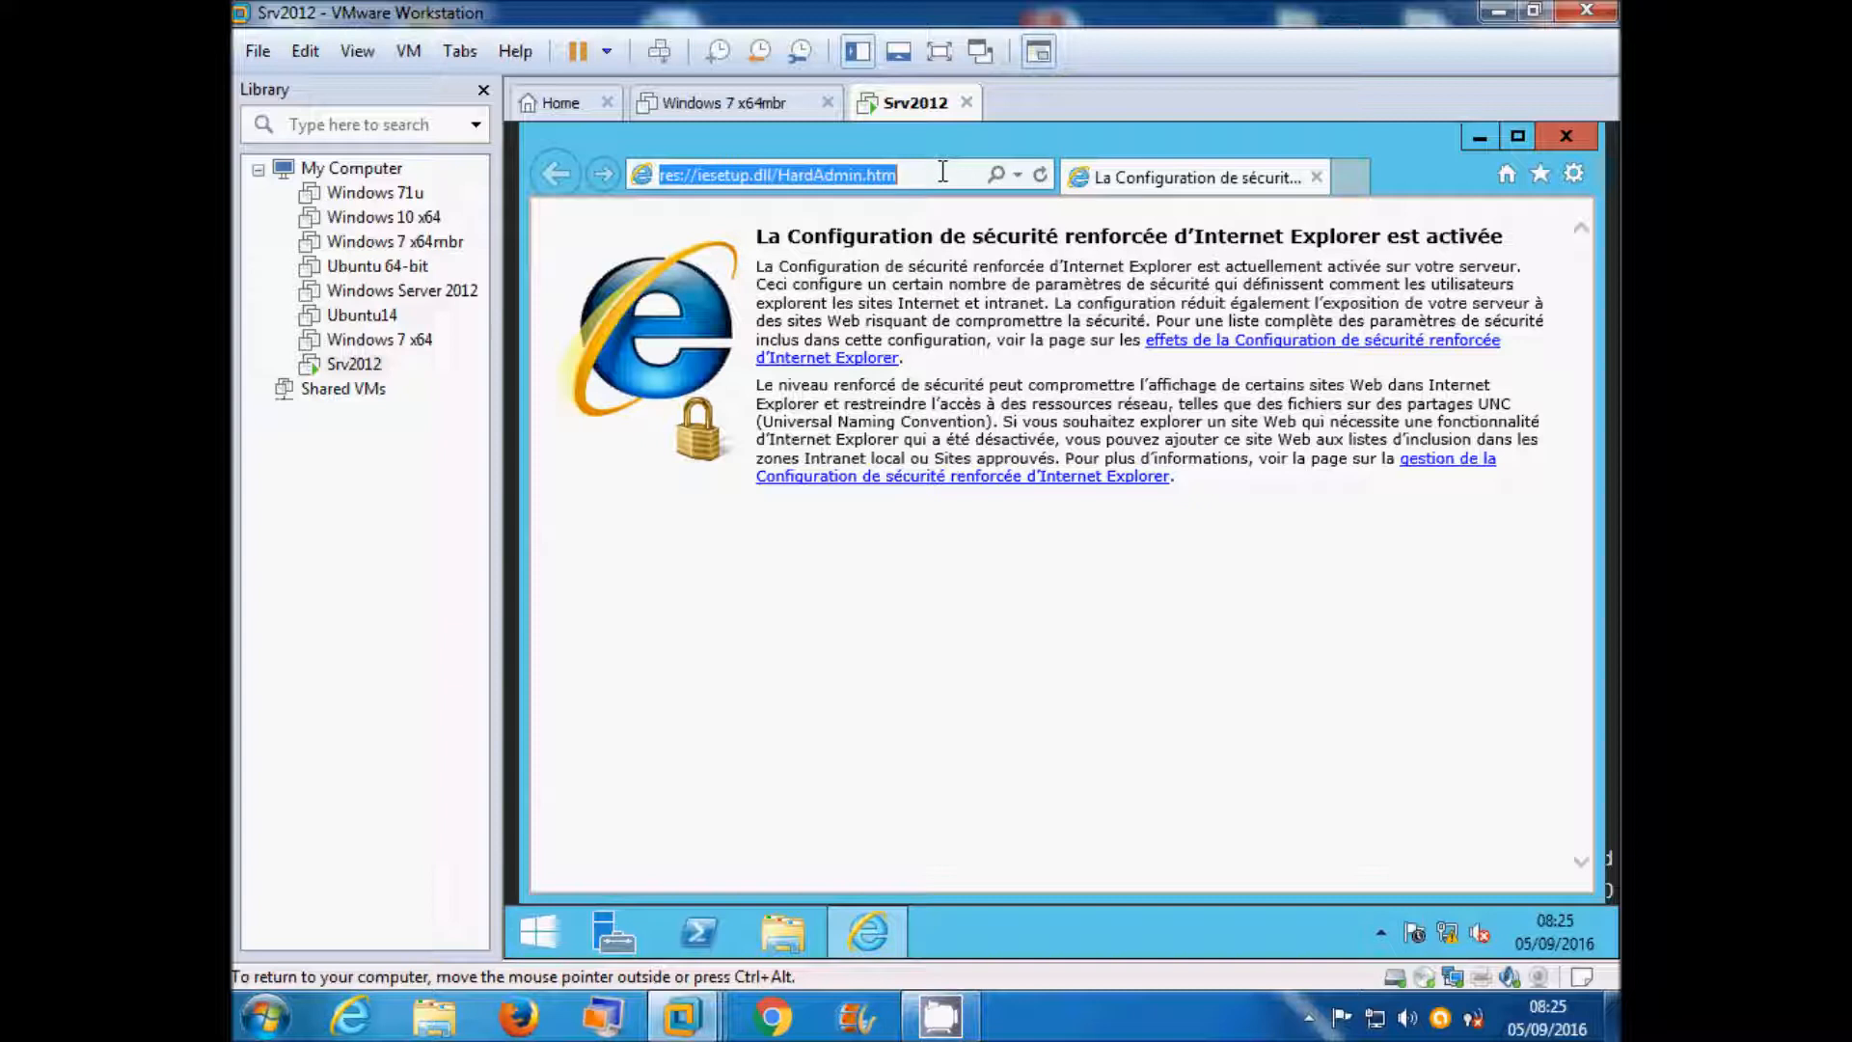
text(f)
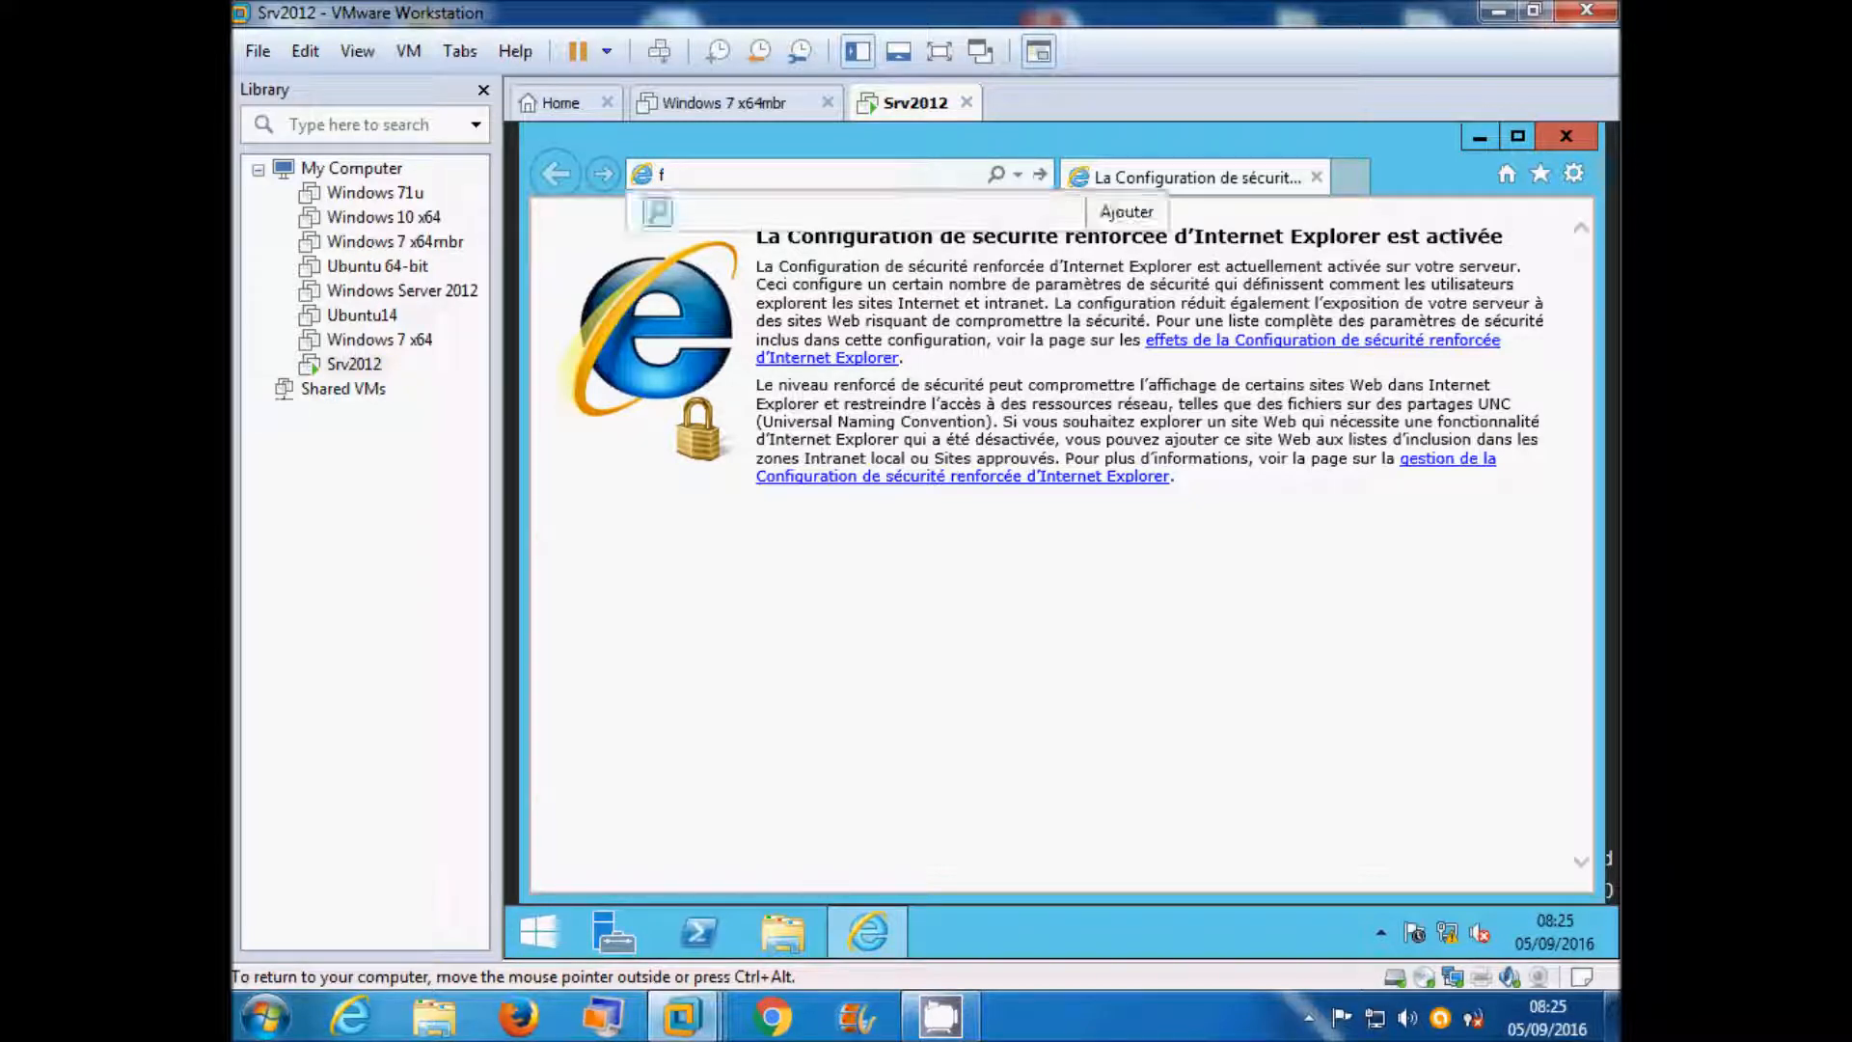
text(tp://srv2012)
key(Return)
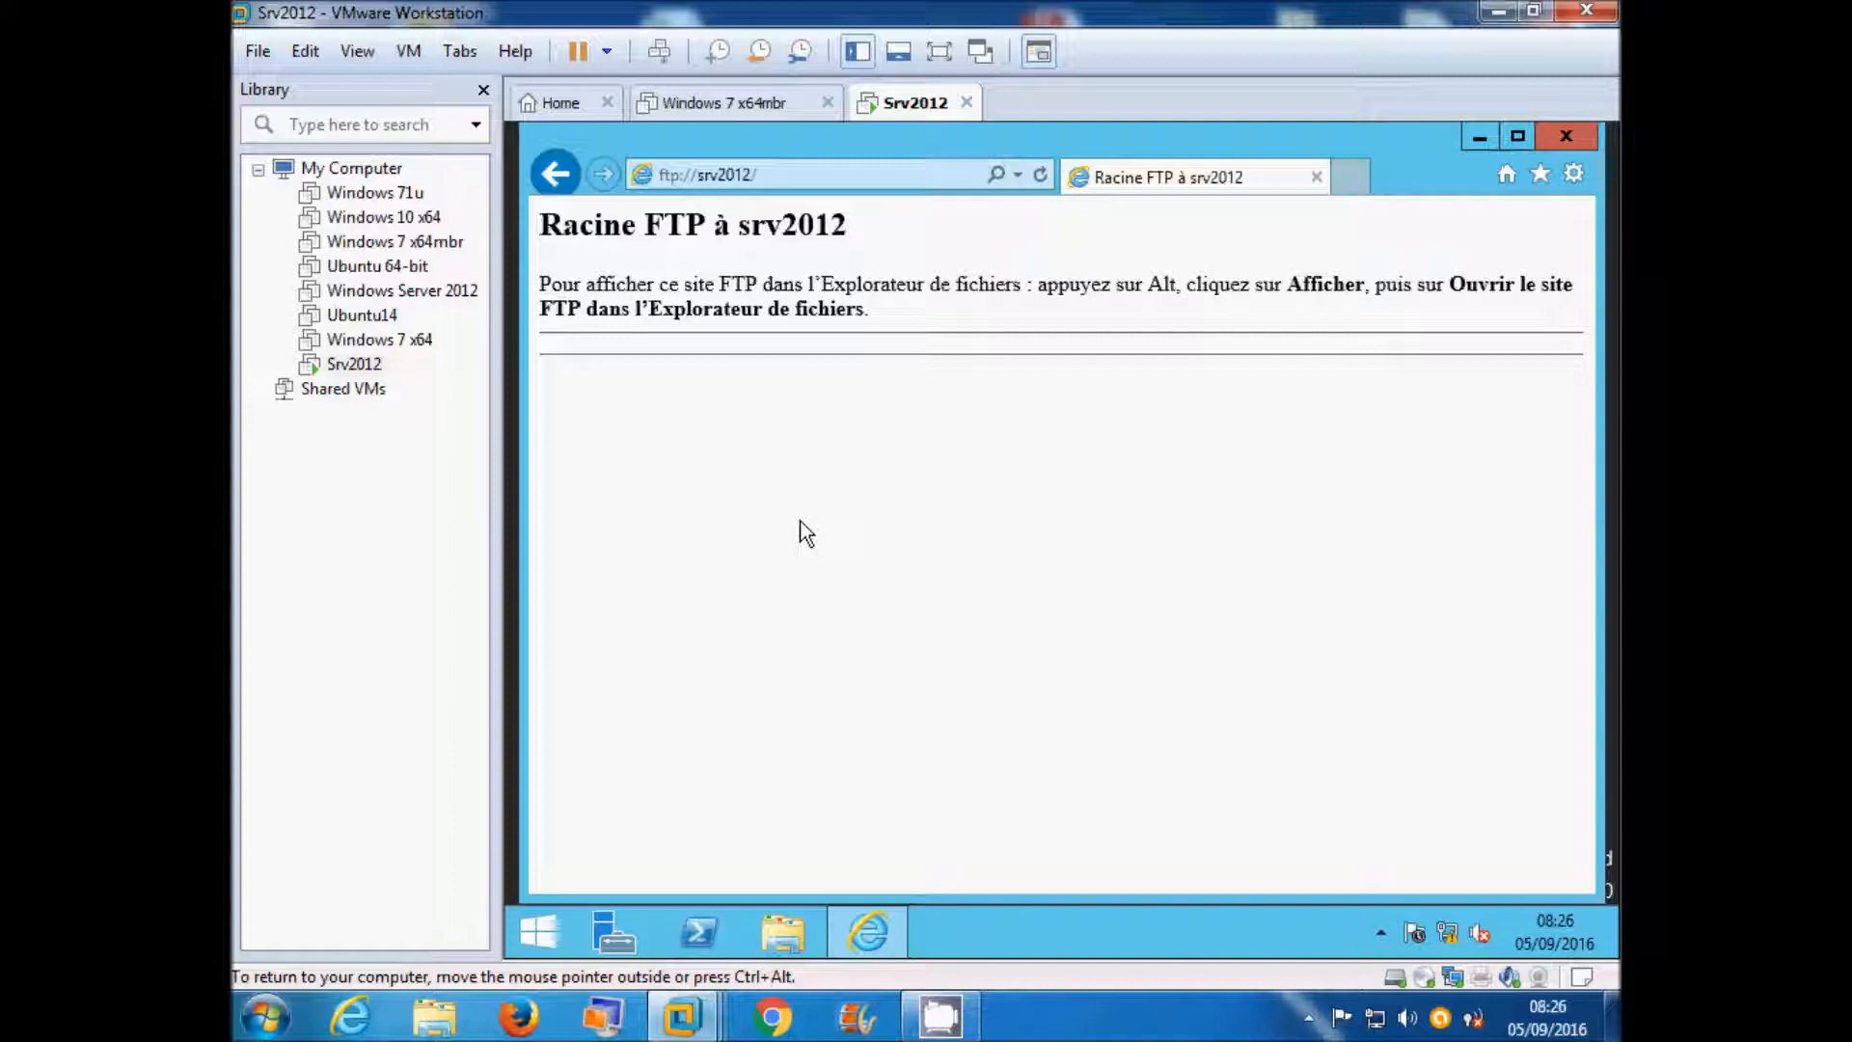
Open the ftp://srv2012 site in the file explorer and close Internet Explorer
key(alt)
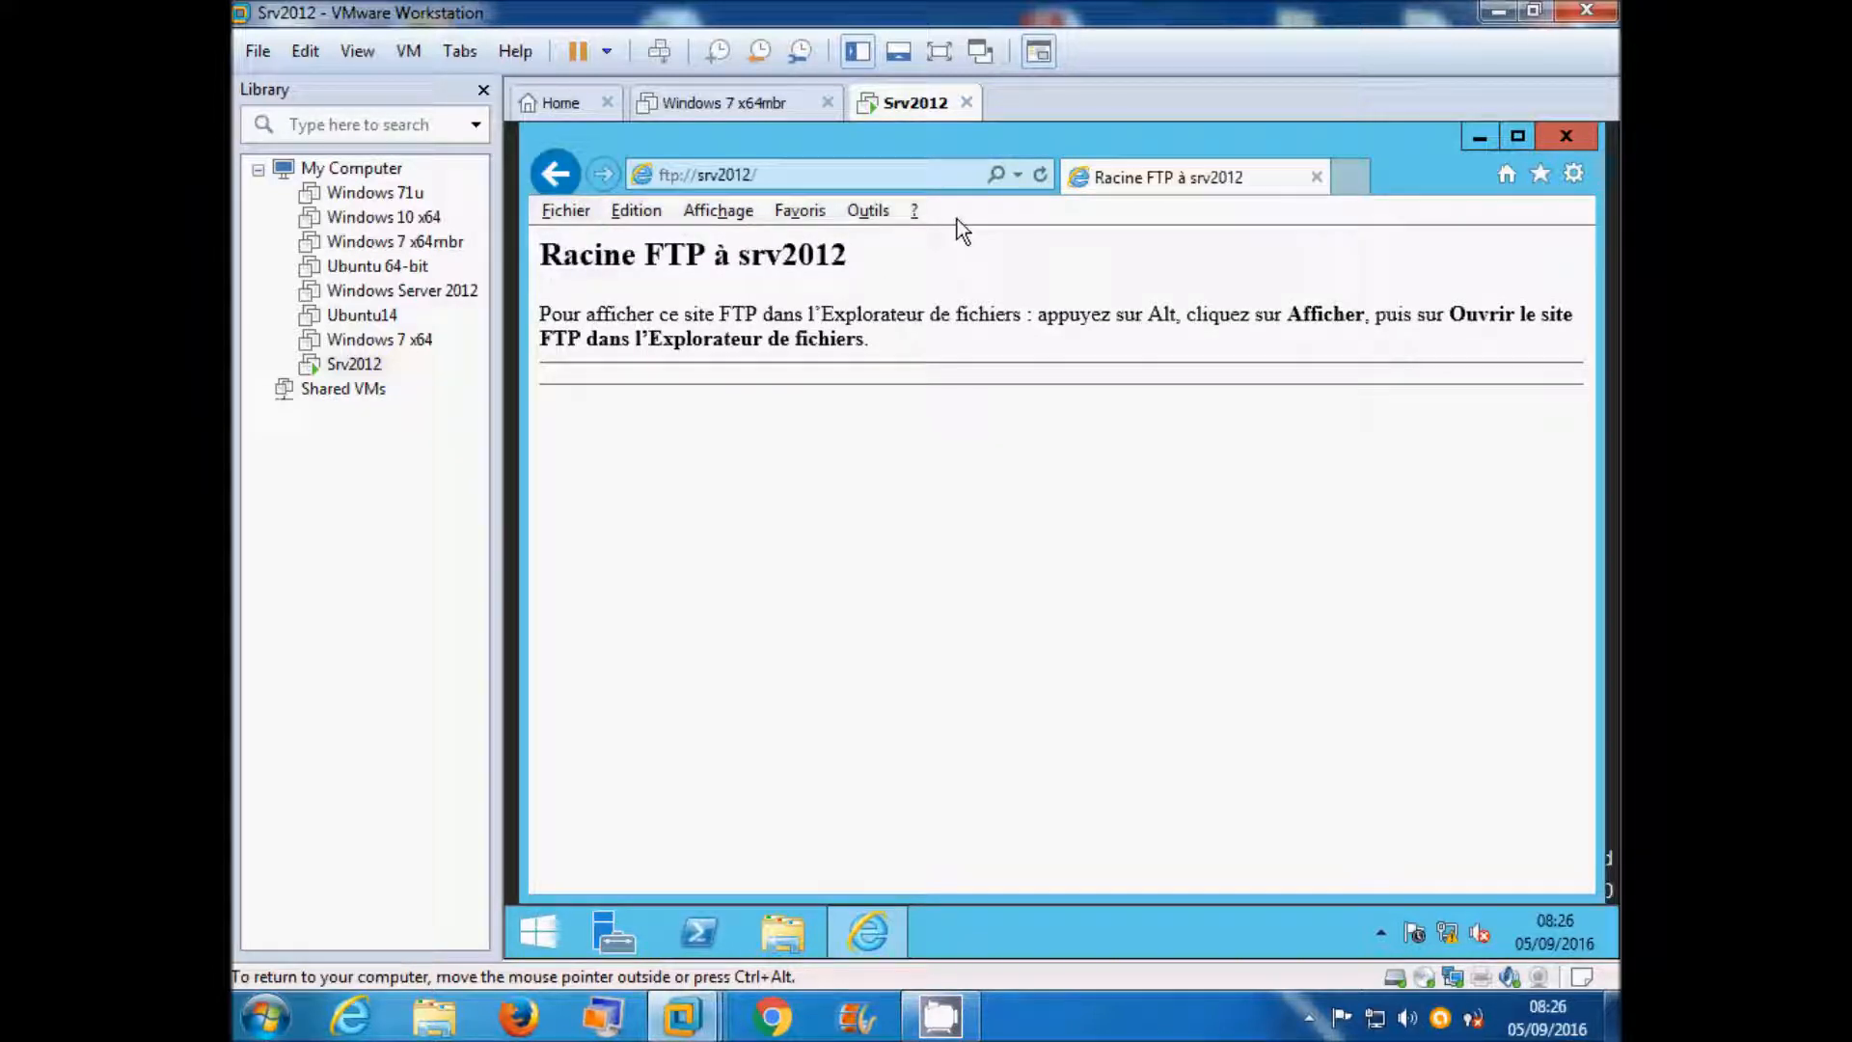
click(721, 215)
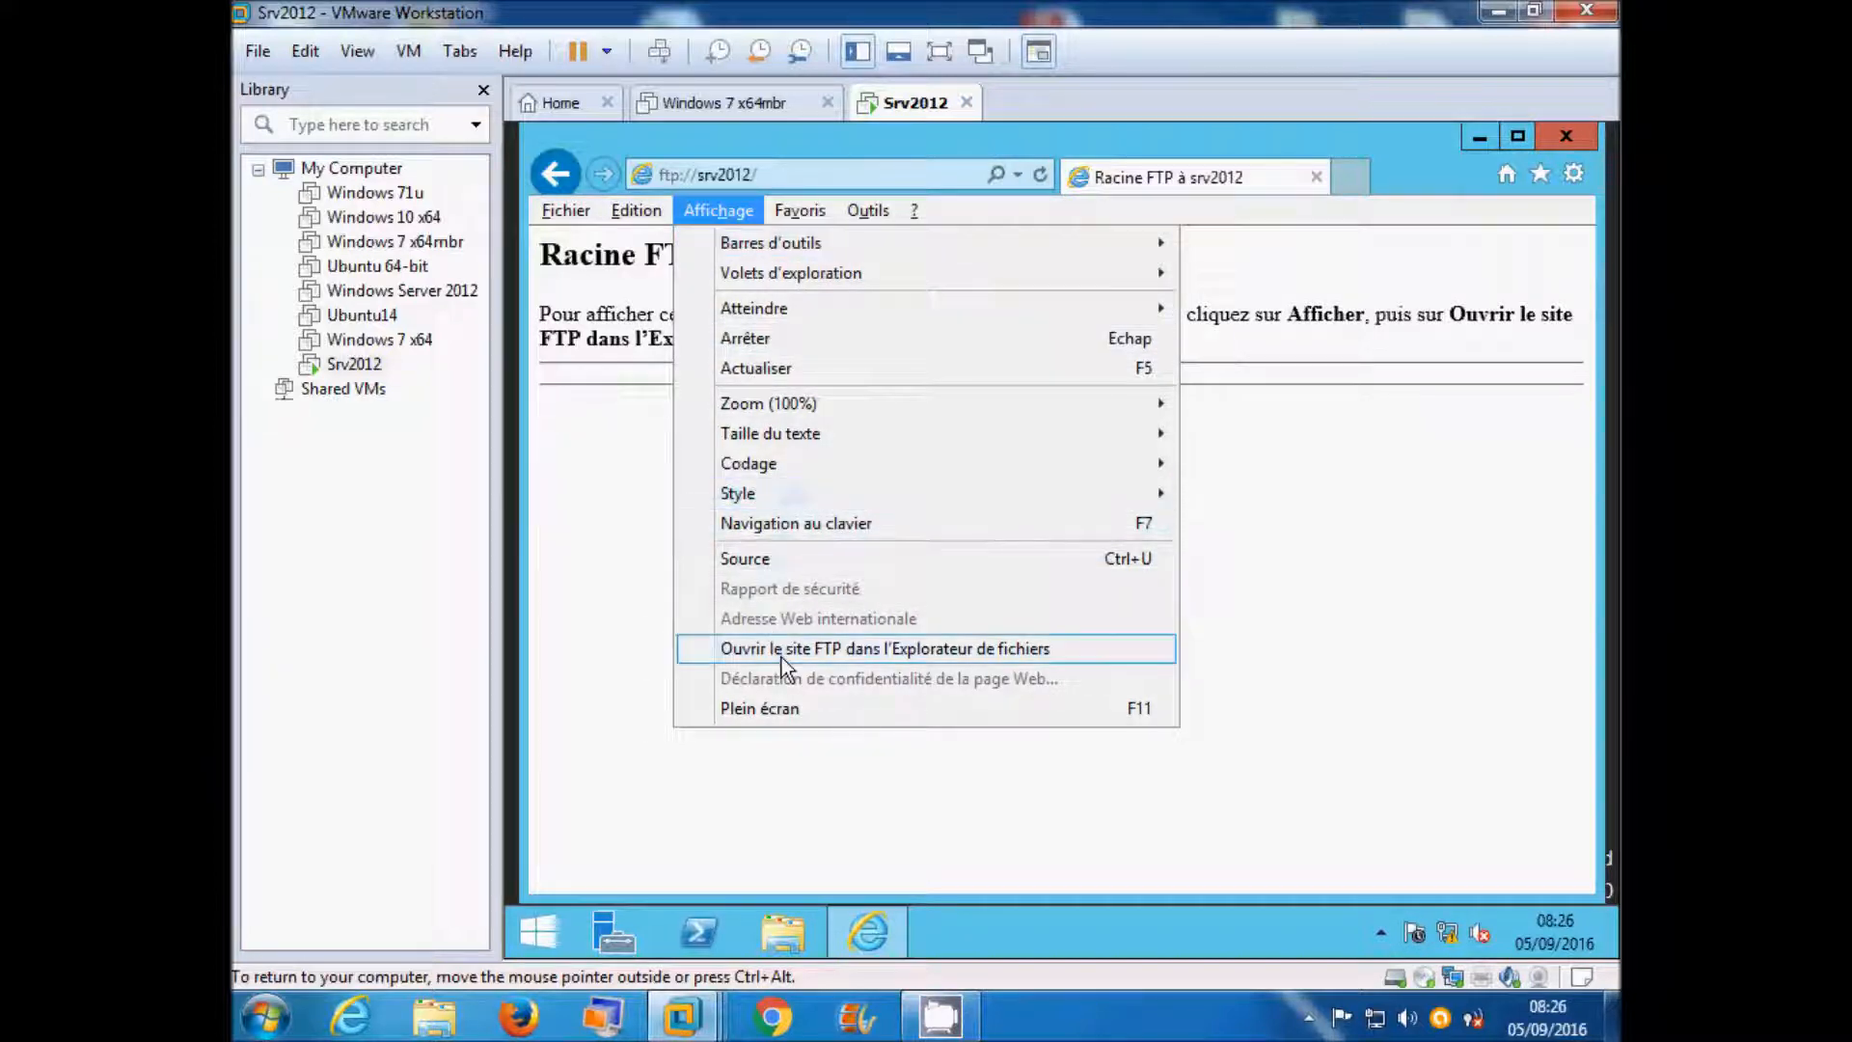
click(957, 651)
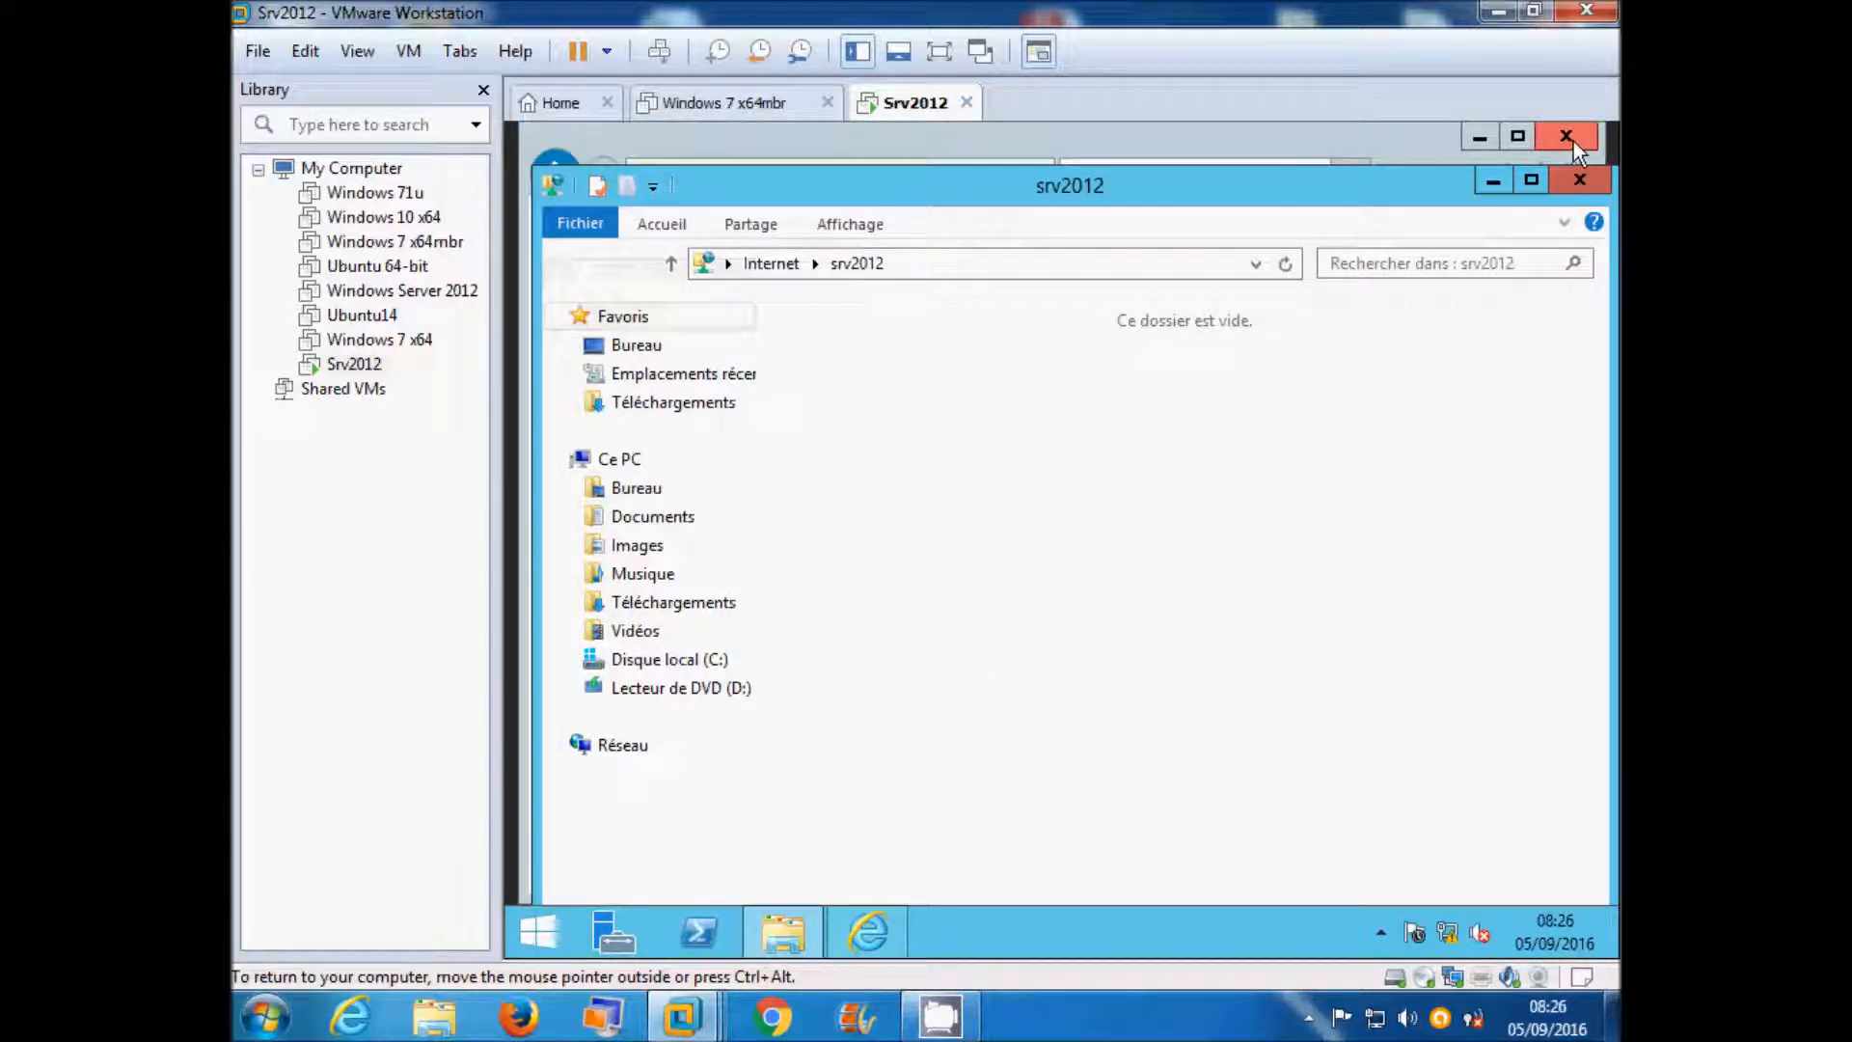
click(1567, 137)
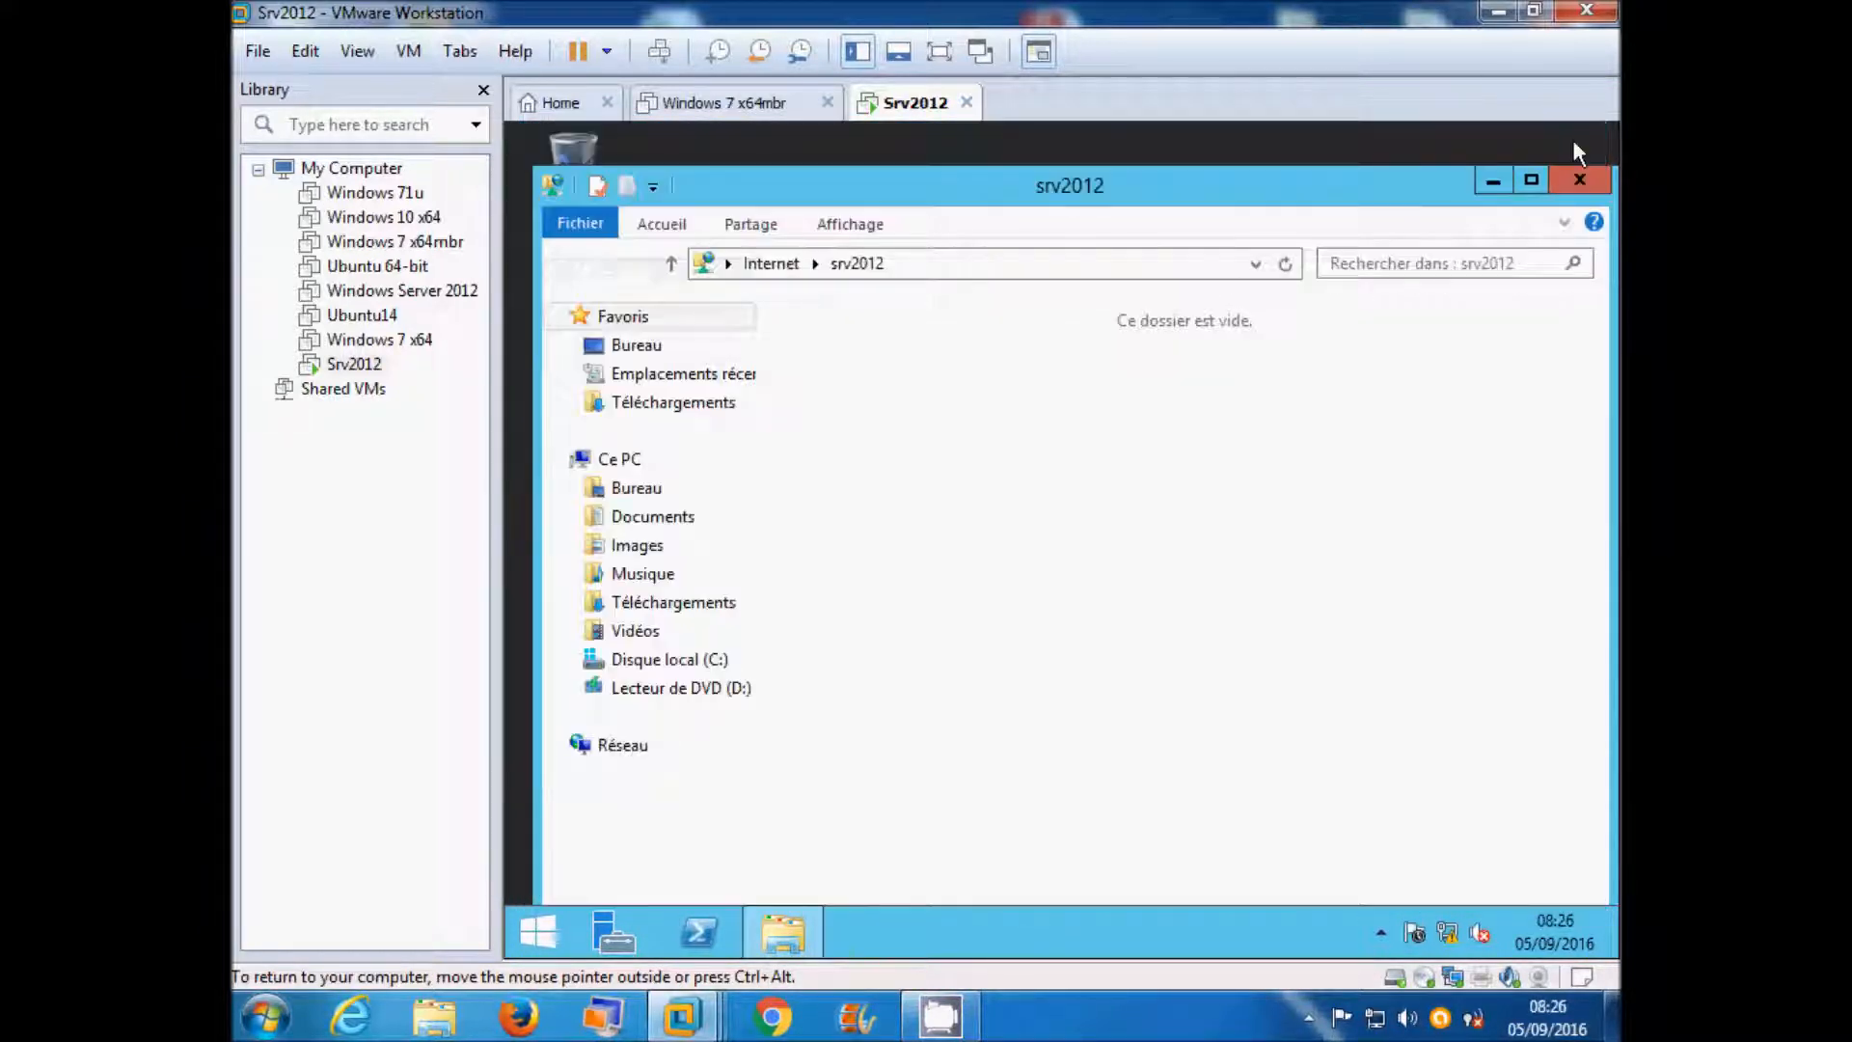
Create a text document named Lettre on the server's desktop, copy it into the srv2012 FTP folder and close that folder
right_click(908, 441)
mouse_move(1083, 683)
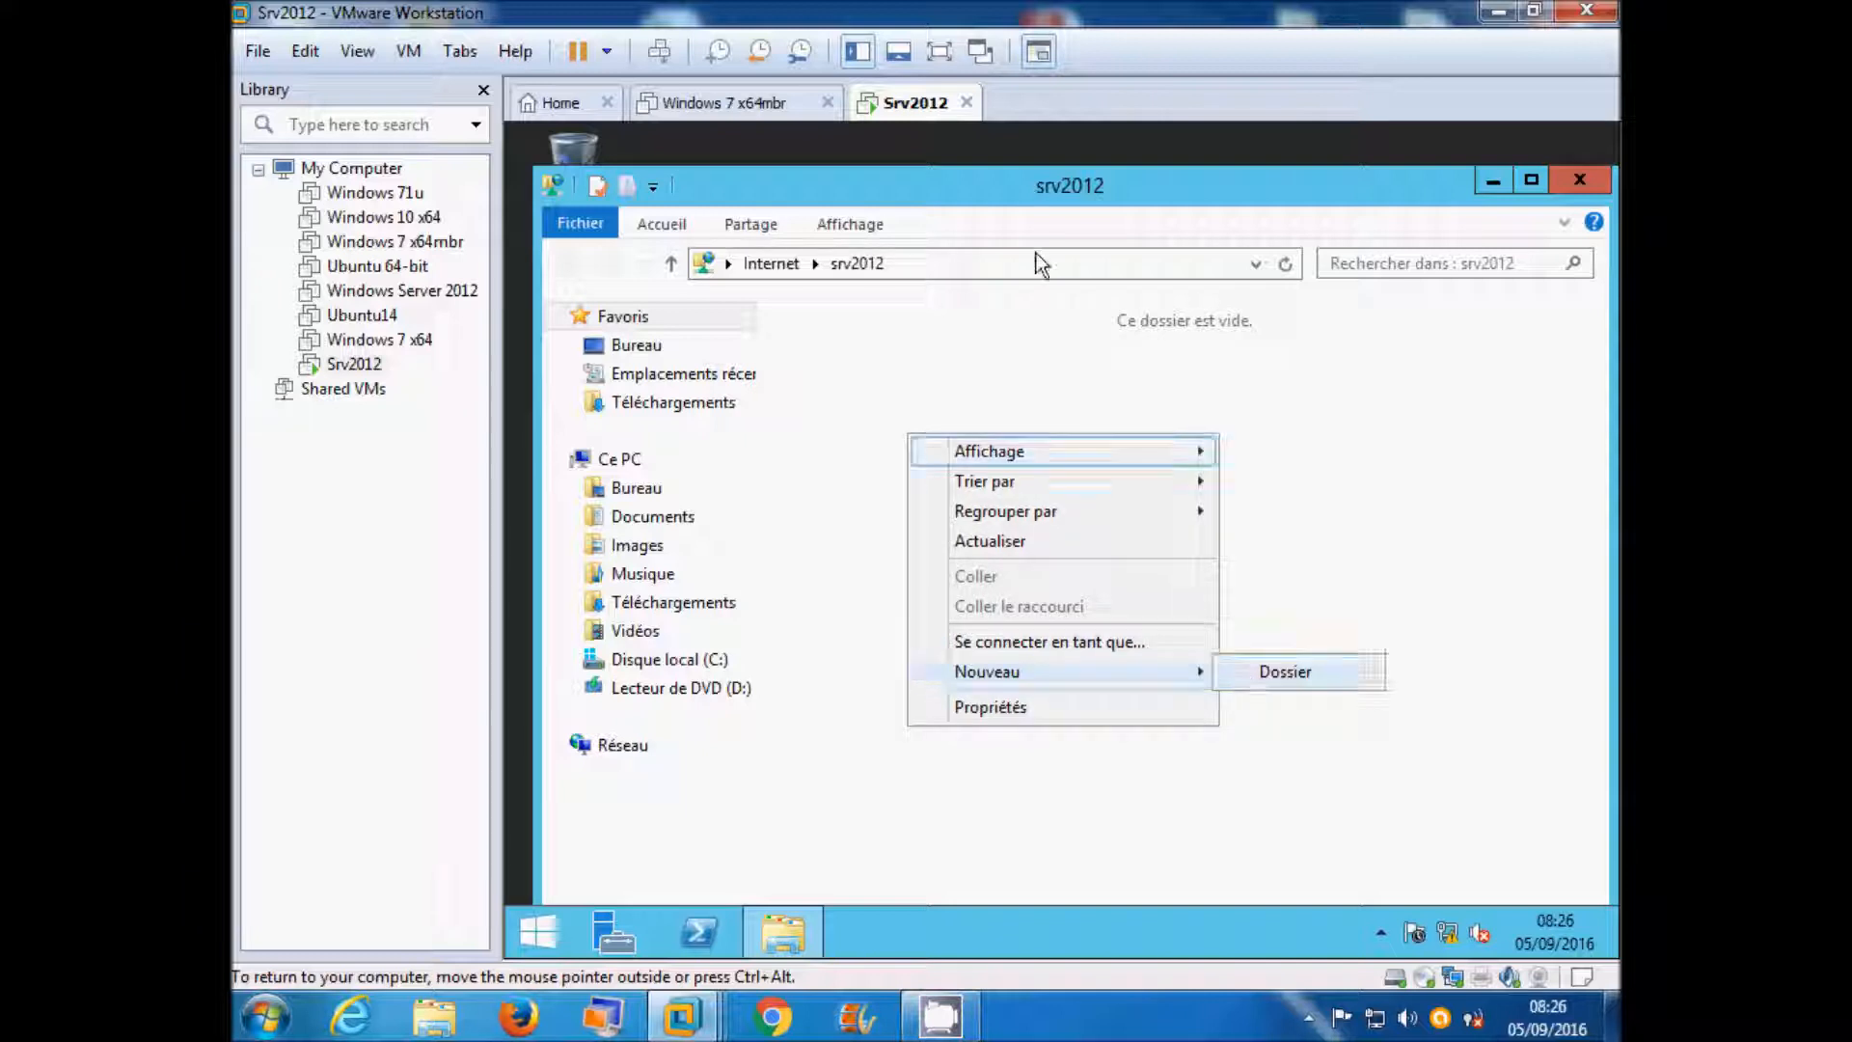
click(1088, 185)
drag(1088, 185, 1086, 227)
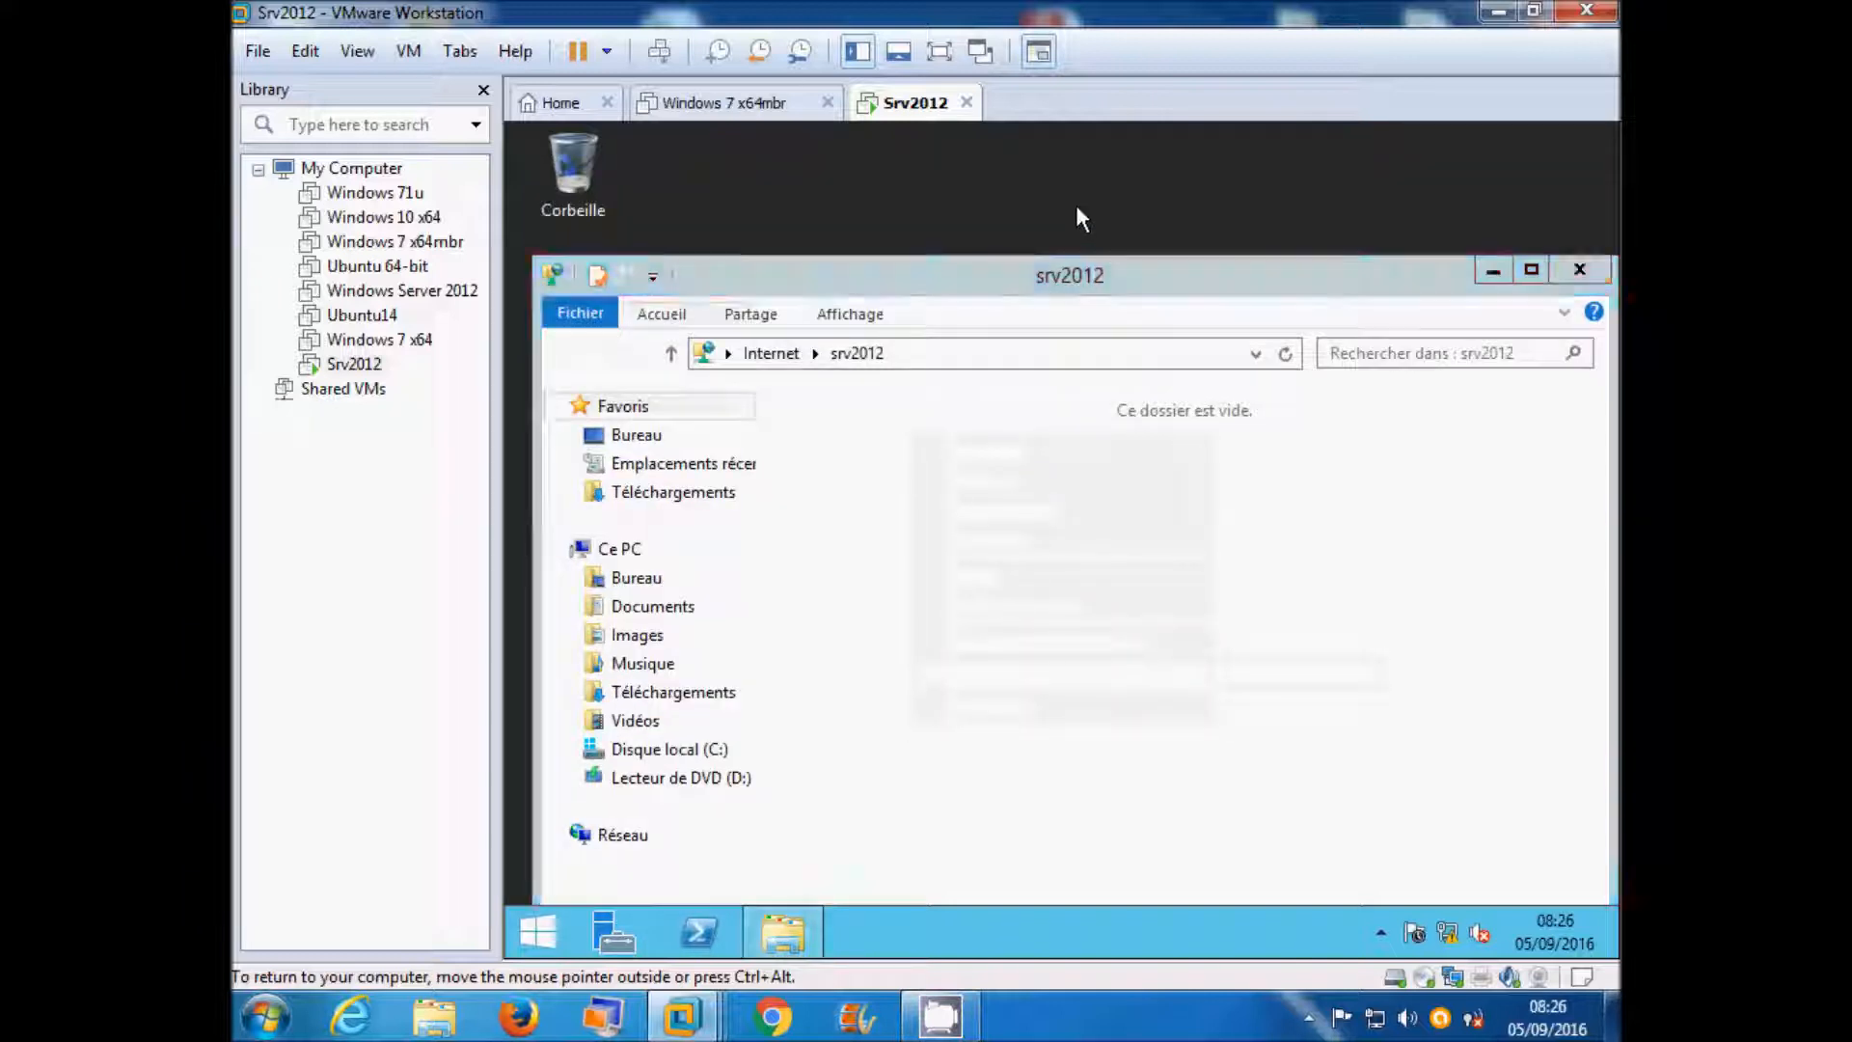
right_click(1073, 187)
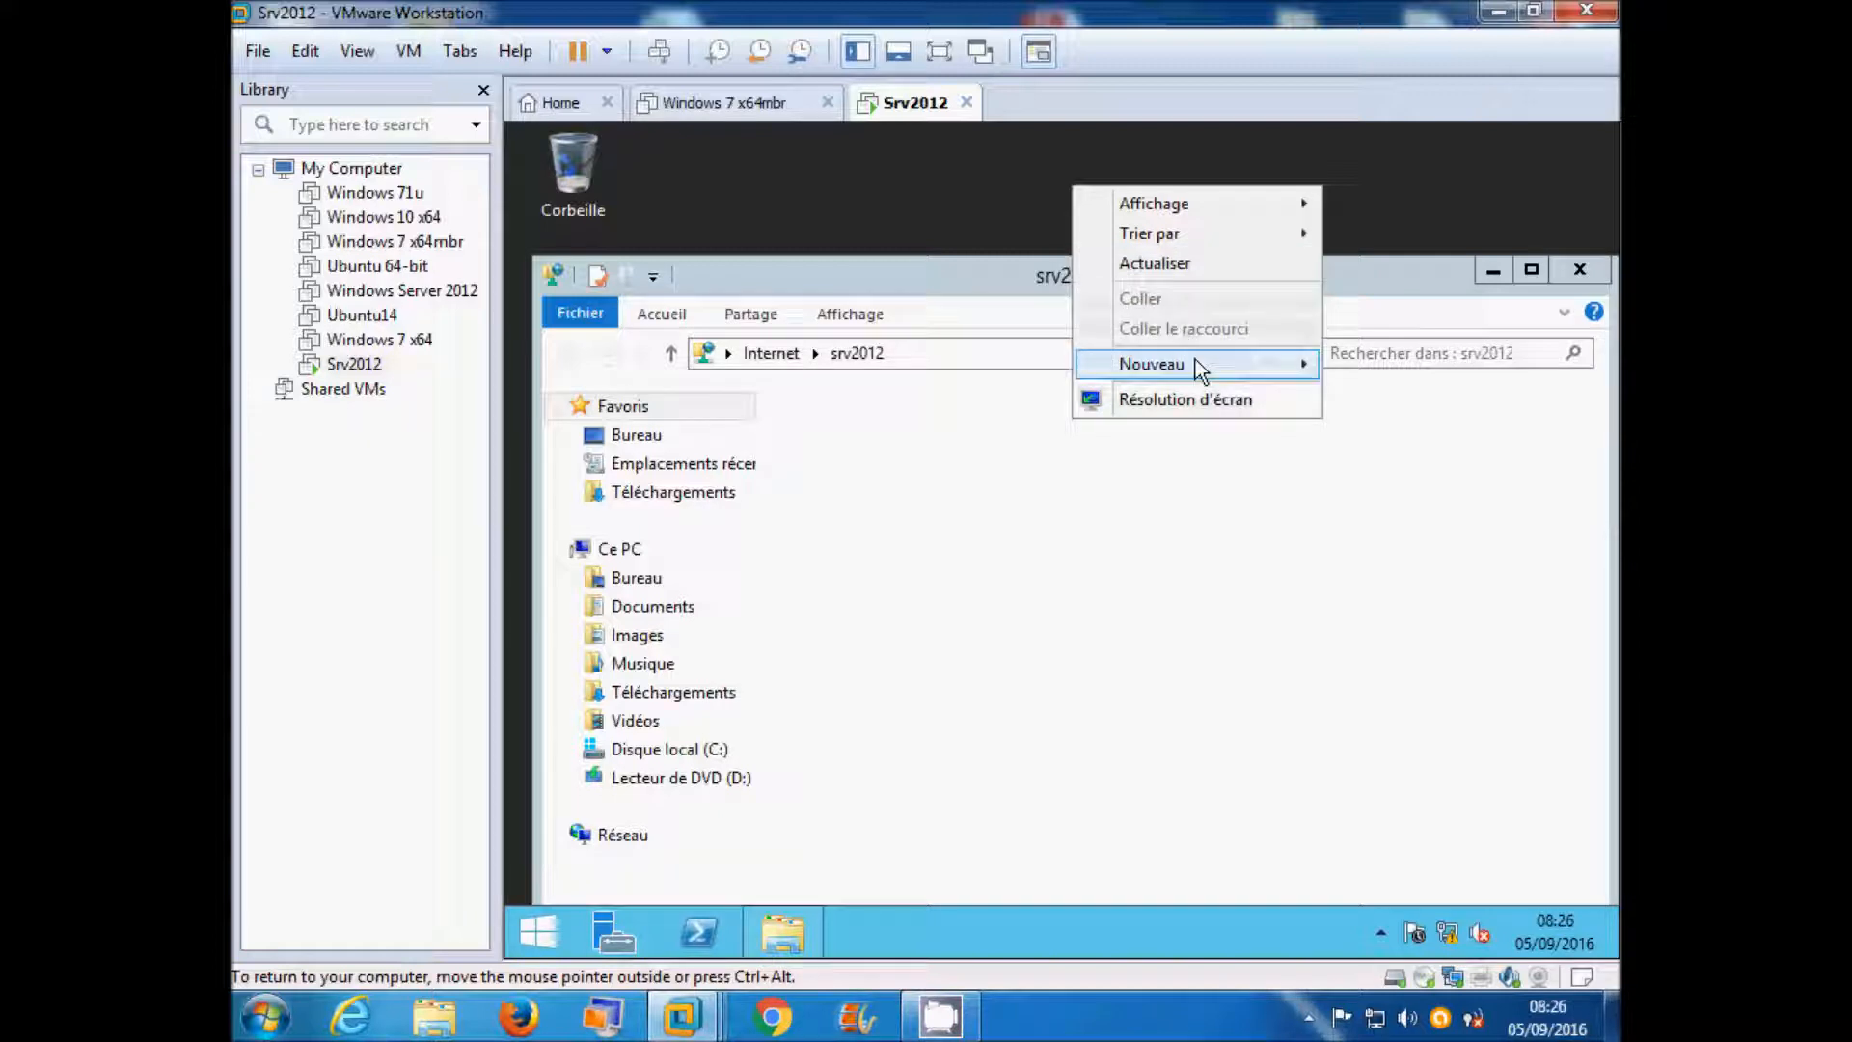
mouse_move(1195, 358)
click(1424, 520)
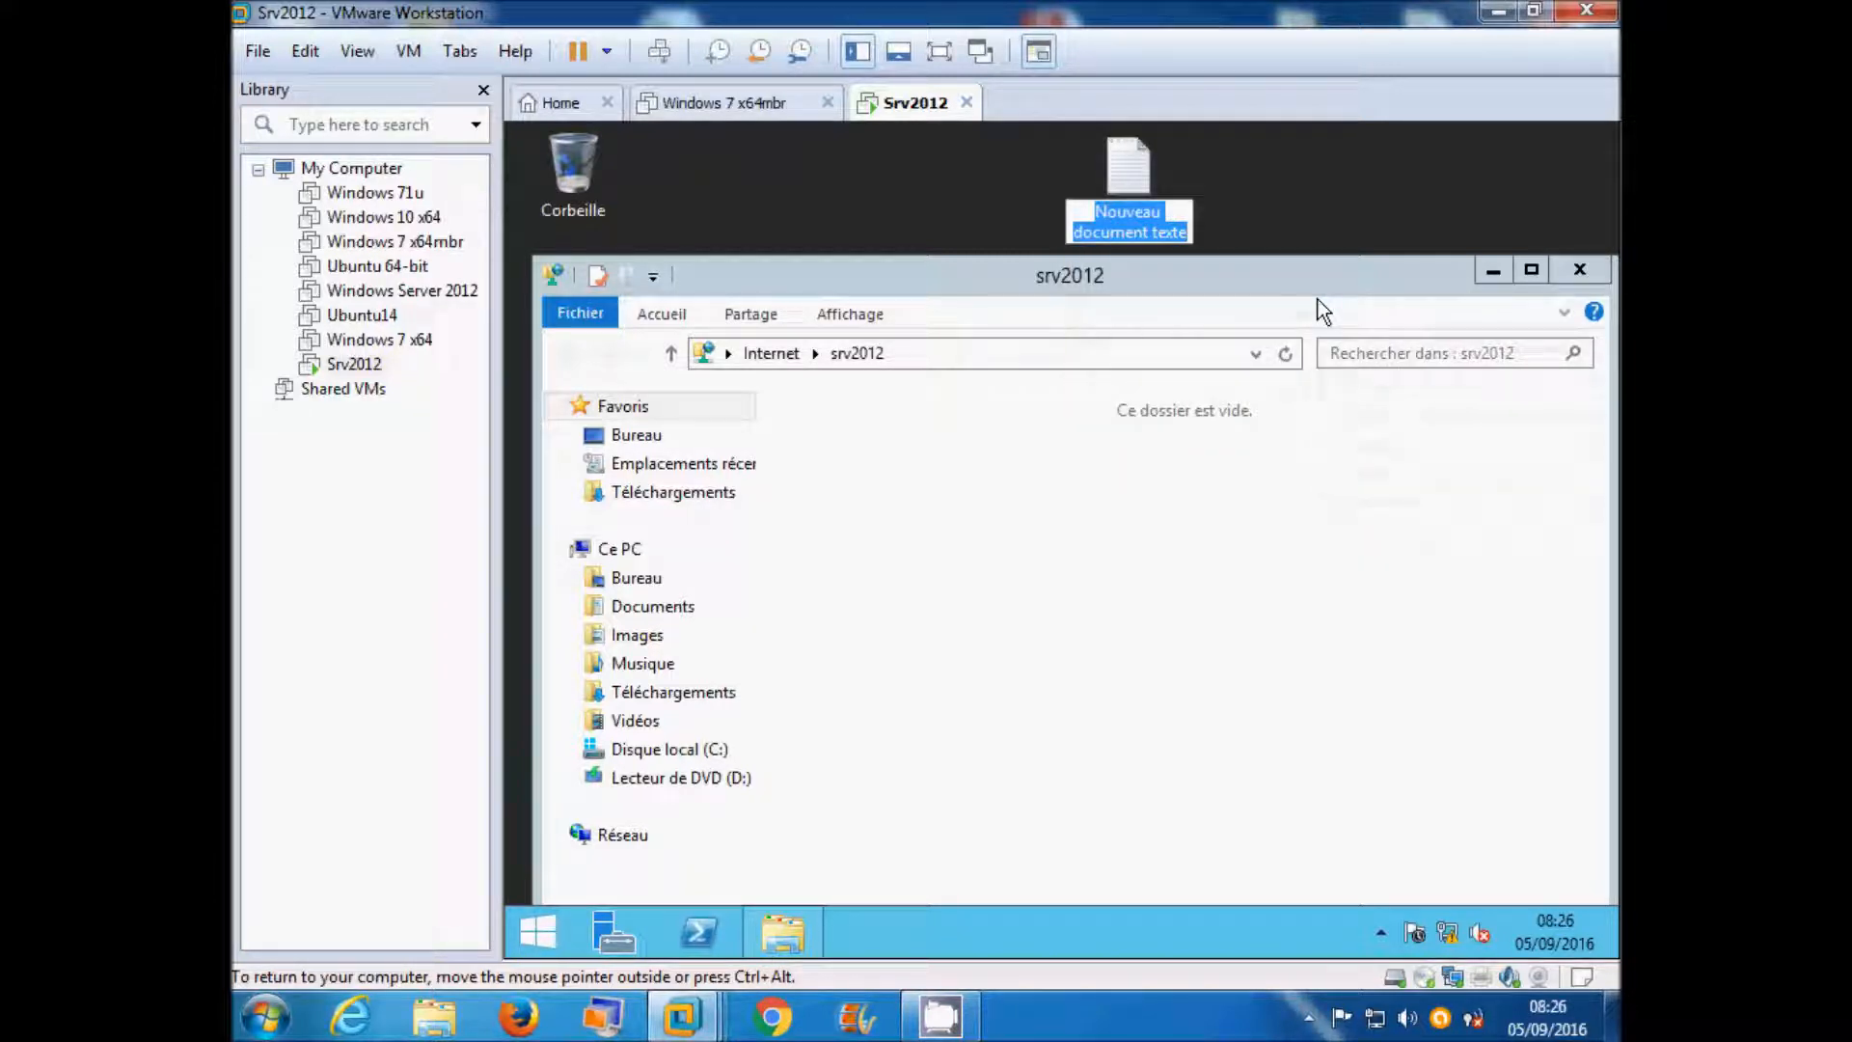
text(Lettre)
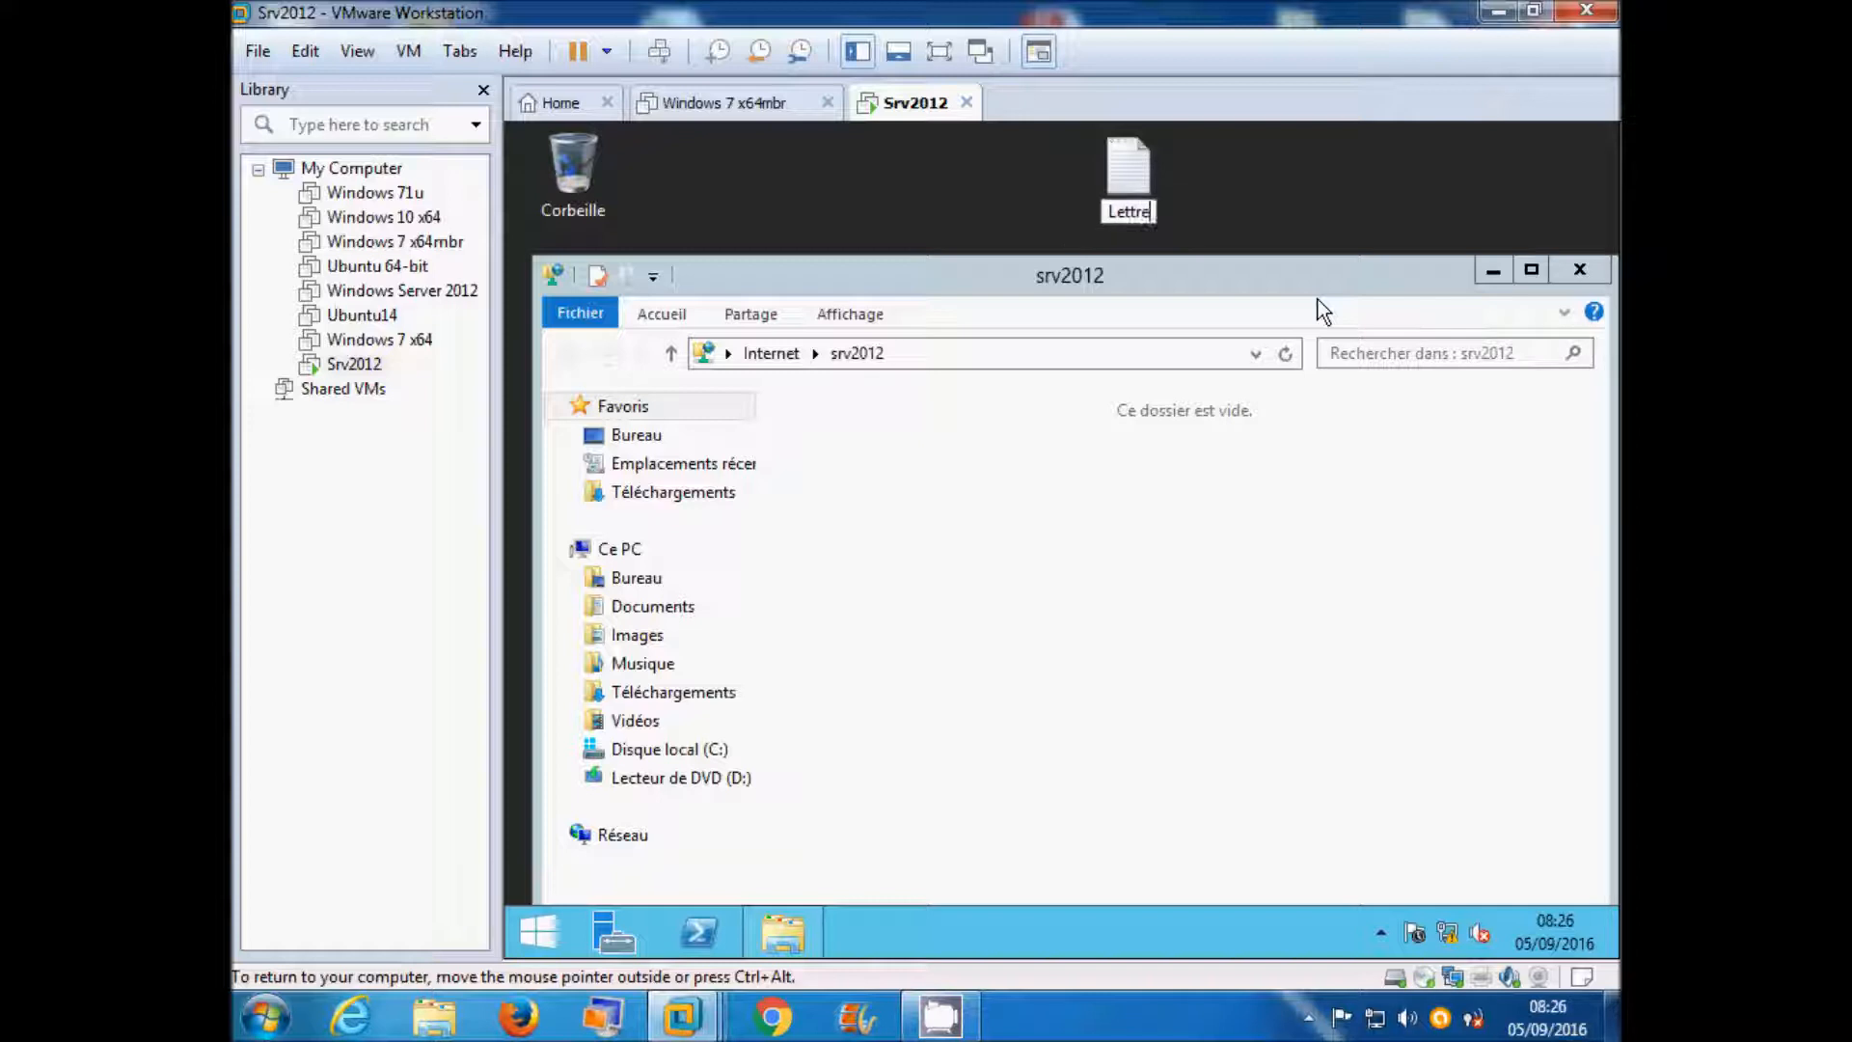
key(Return)
drag(1143, 178, 1239, 490)
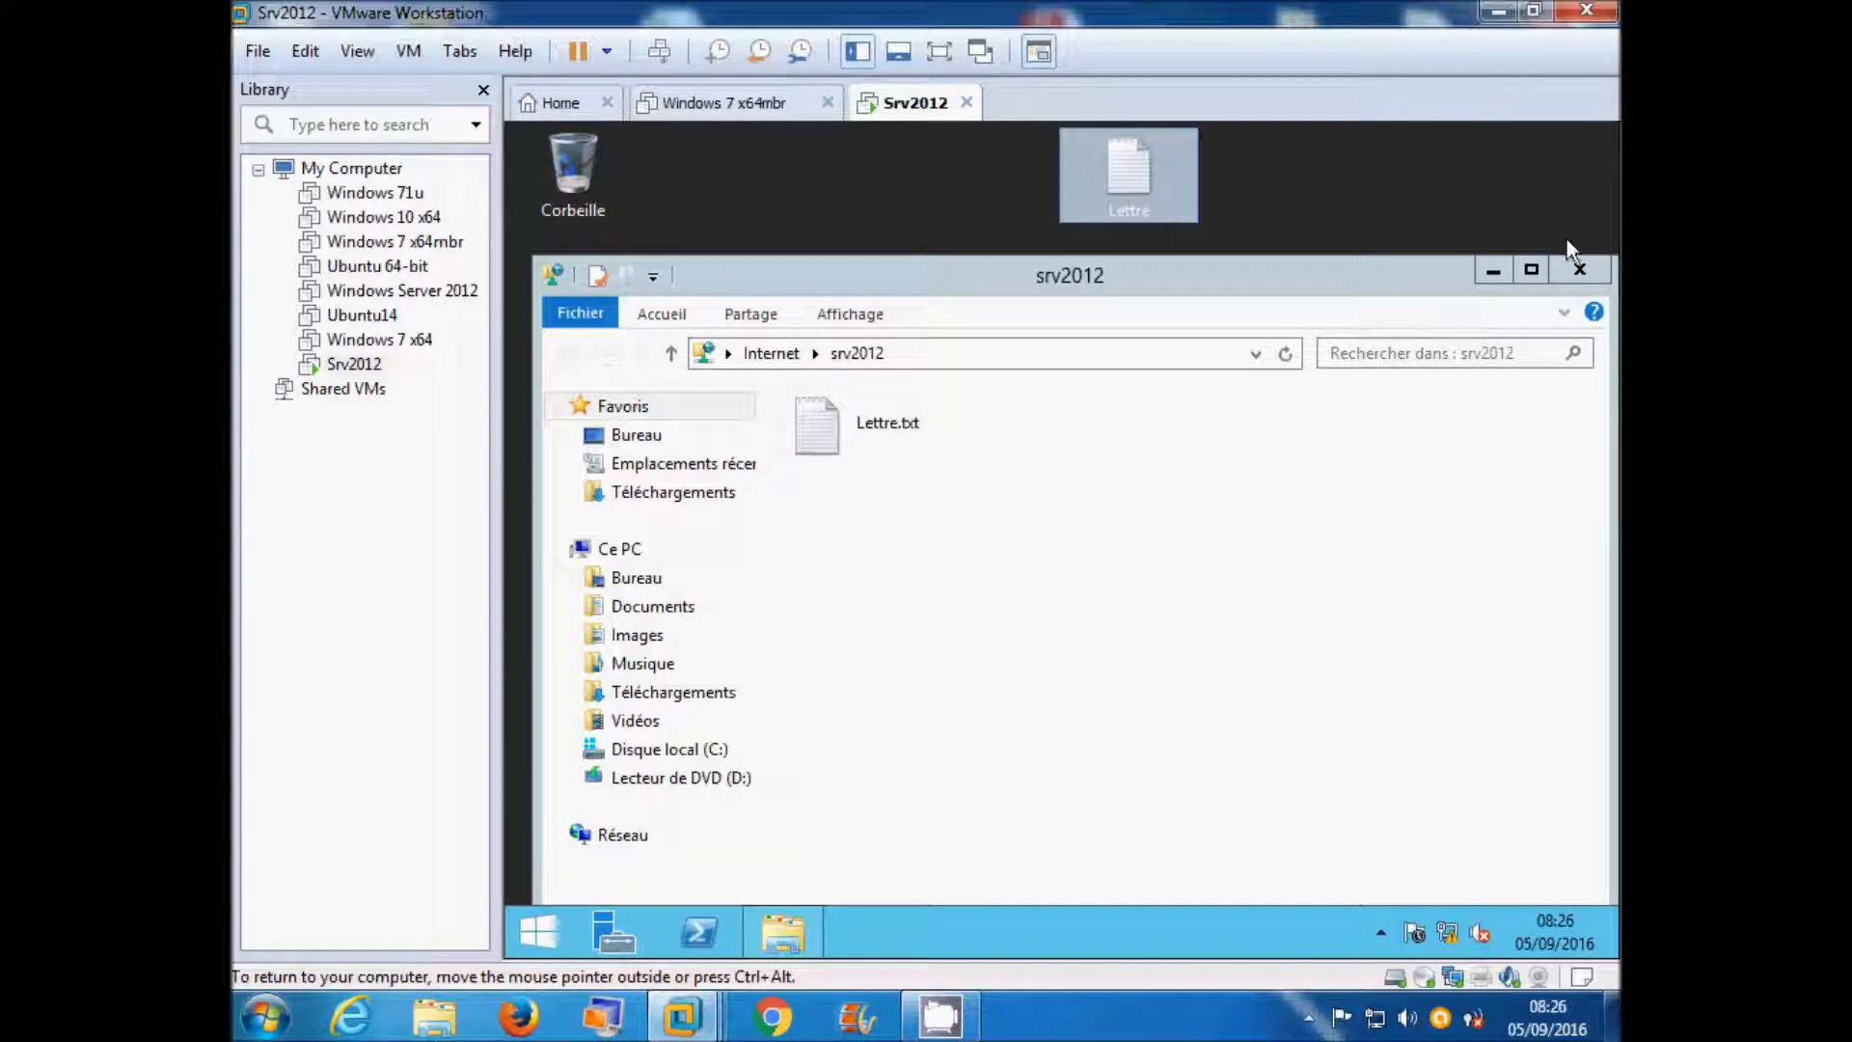
click(1579, 271)
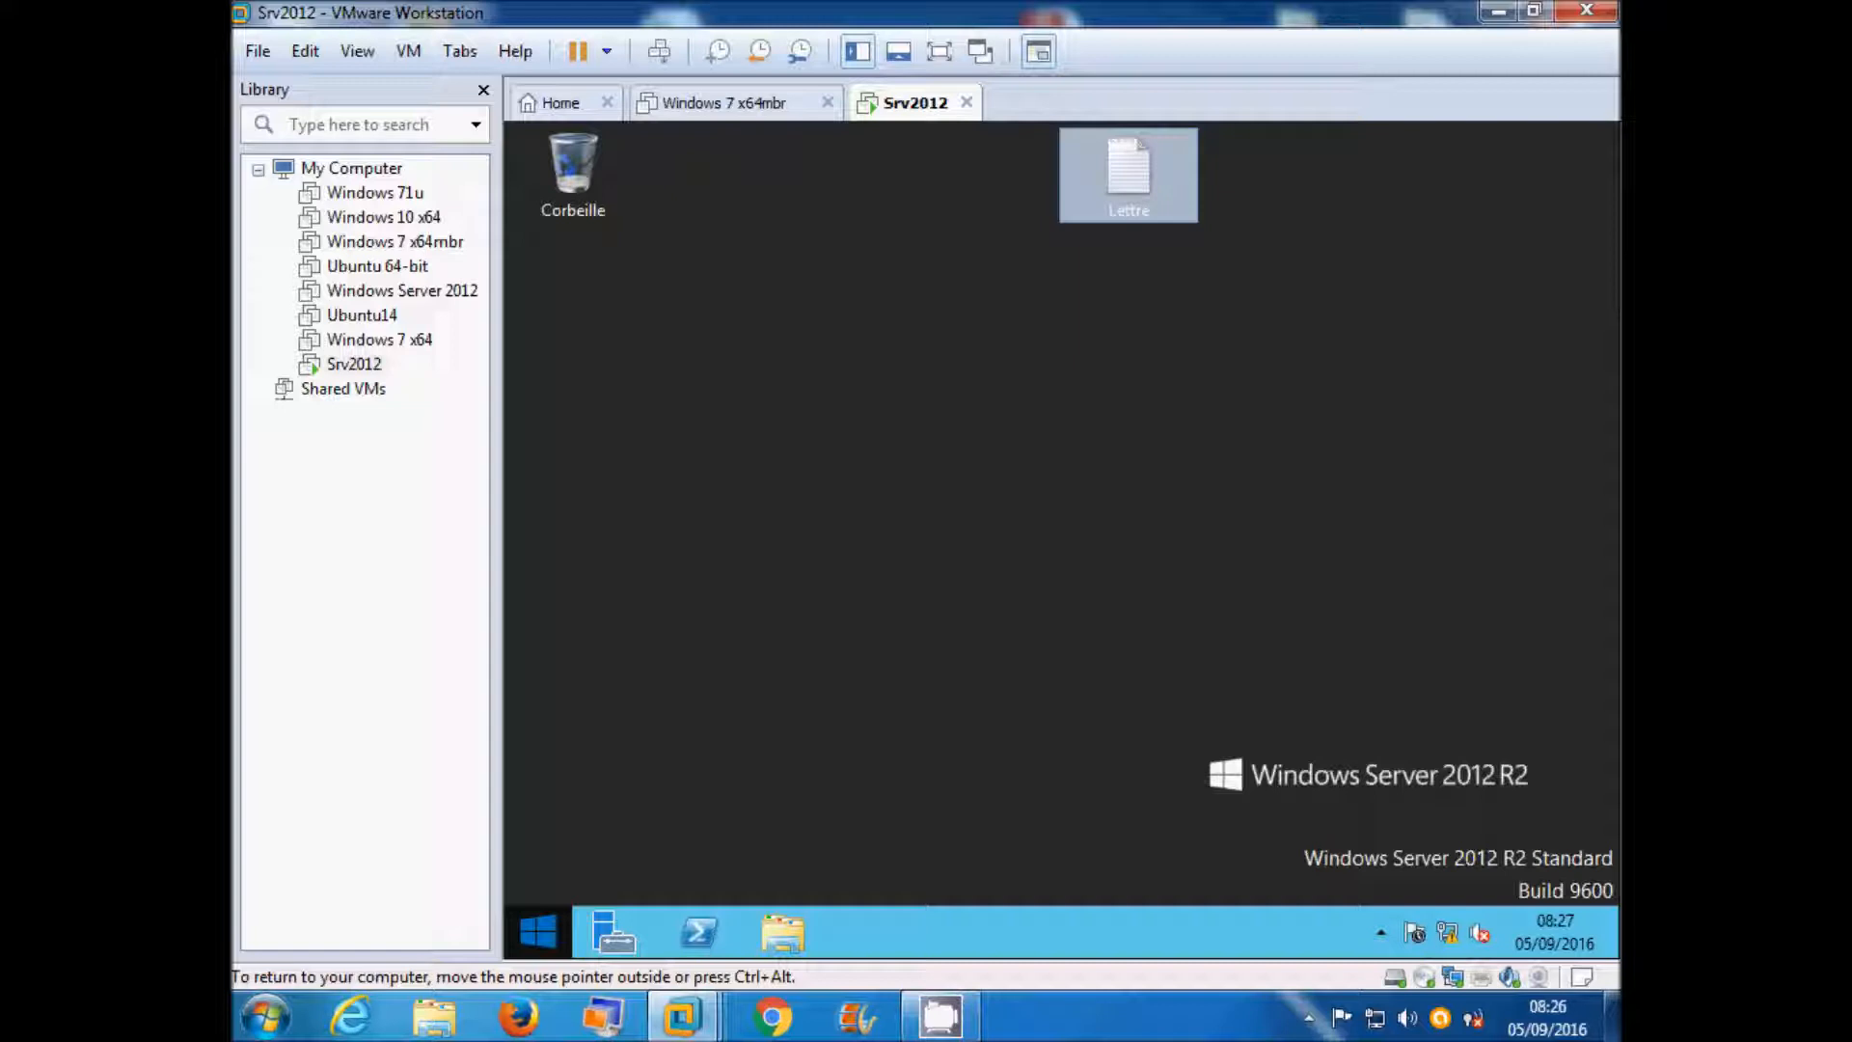
Disable the Windows firewall on the server for both private and public networks
key(super)
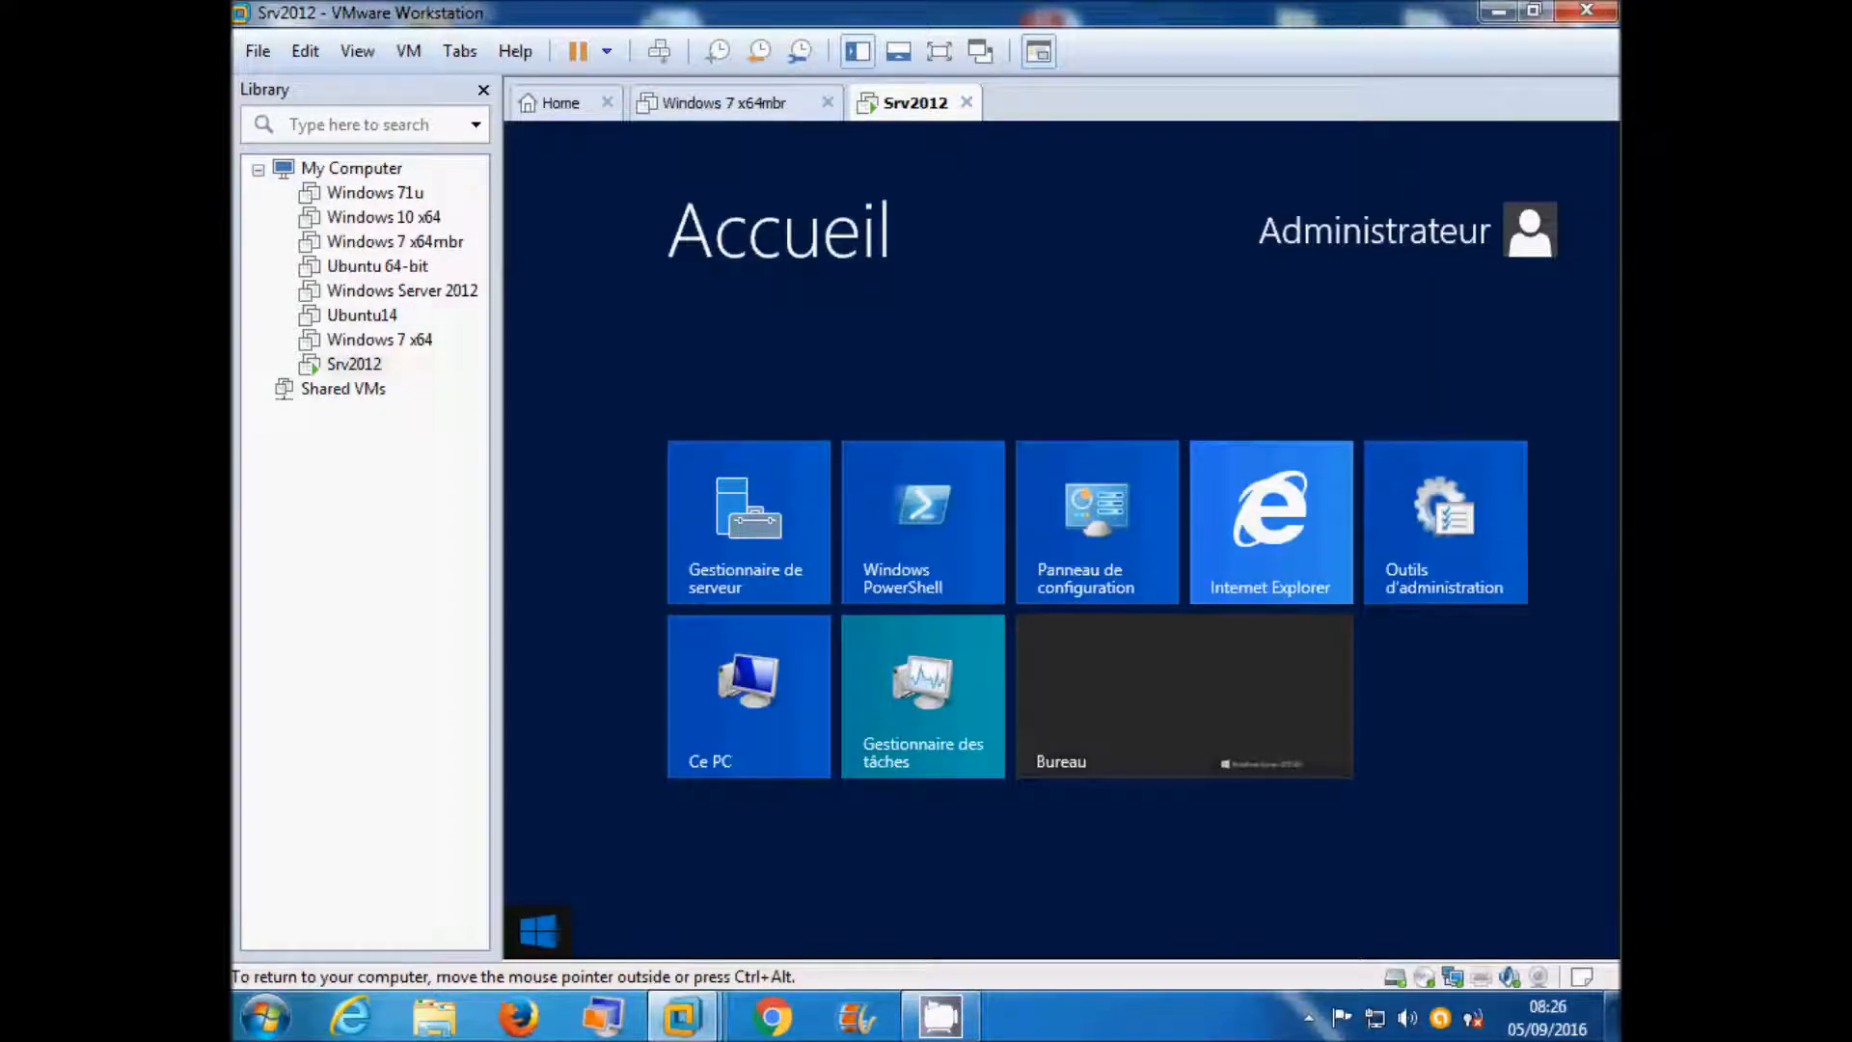
text(pare)
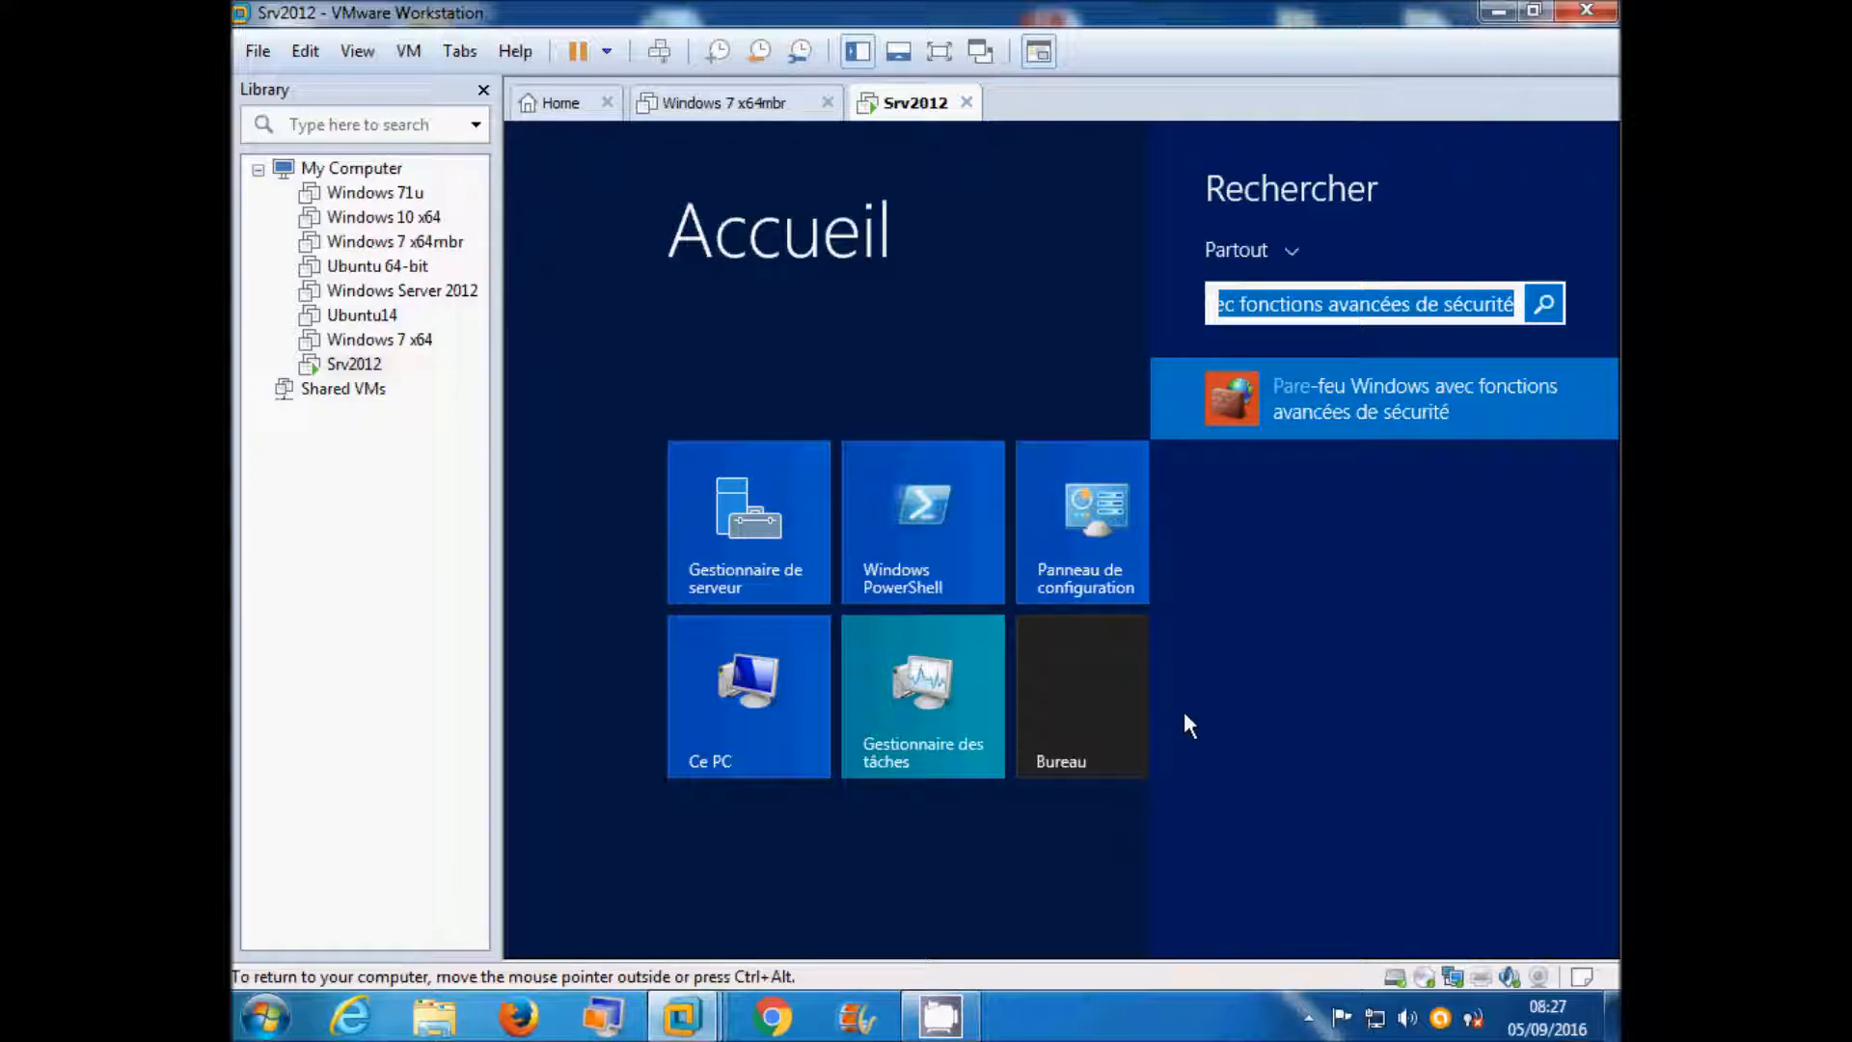
click(1248, 484)
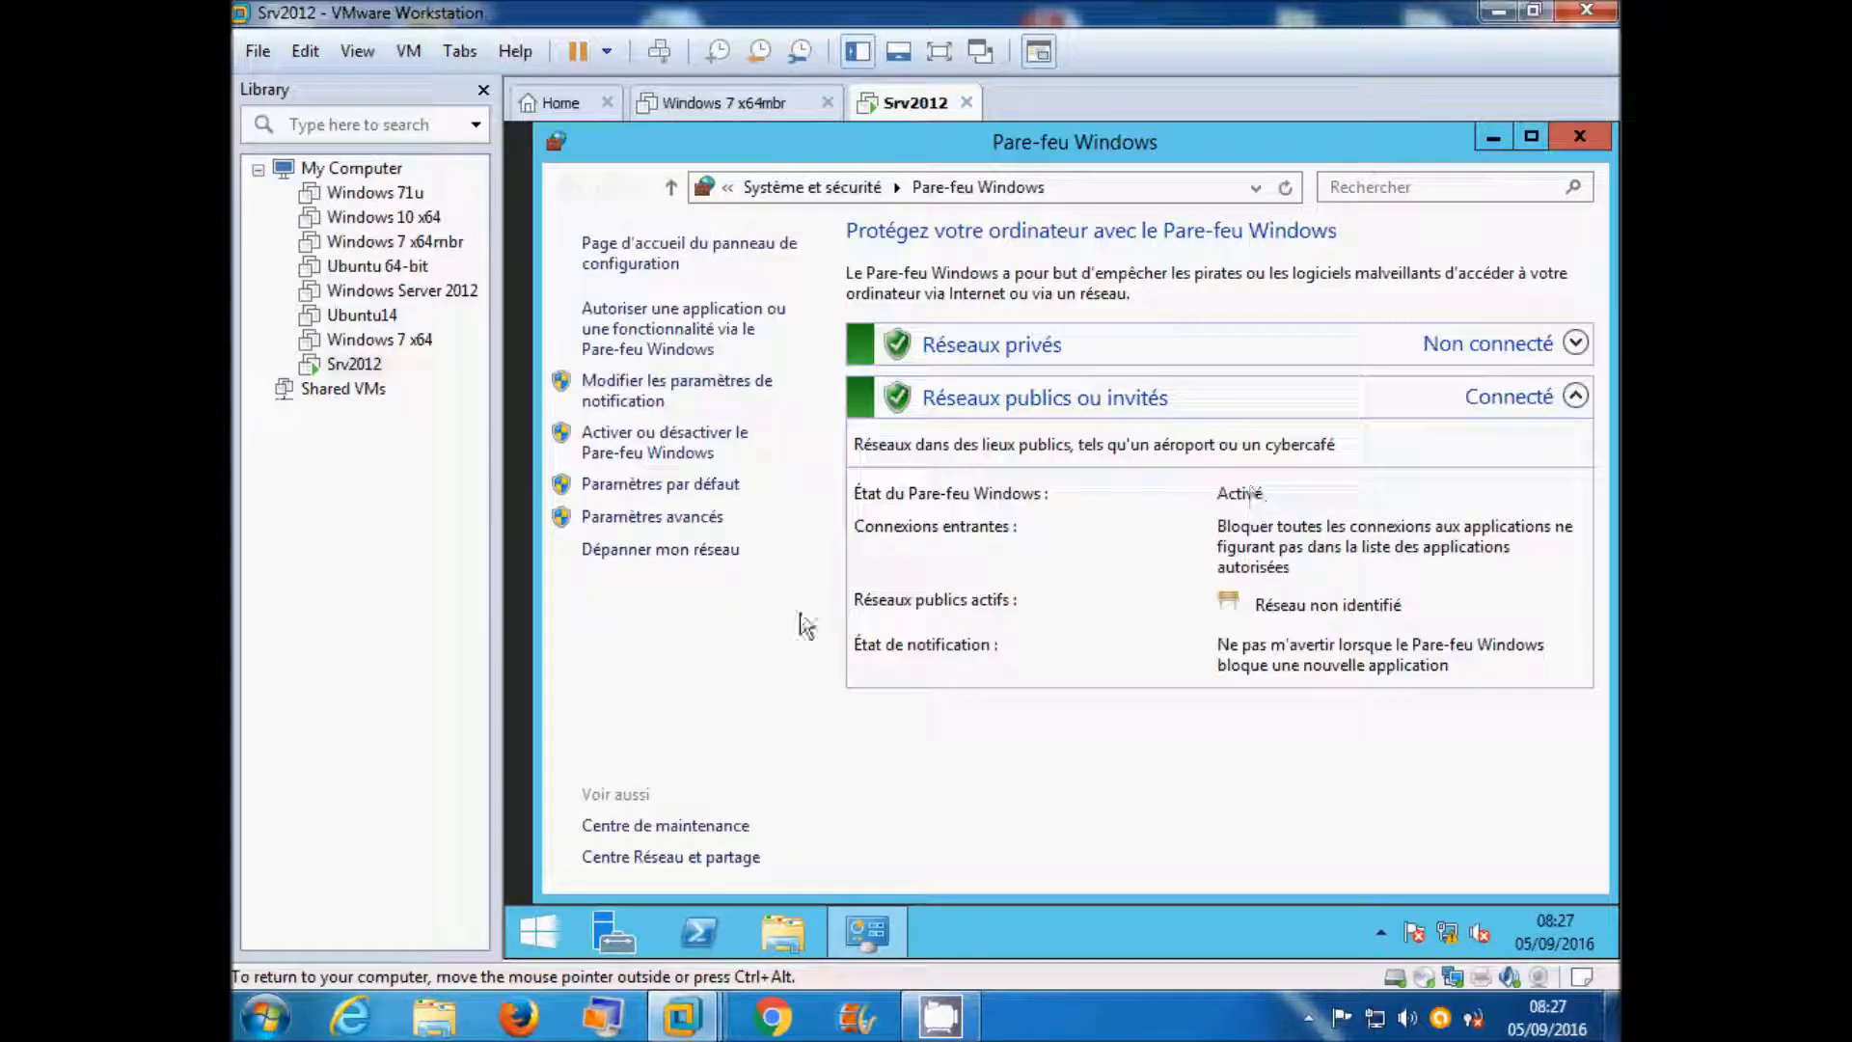
click(665, 442)
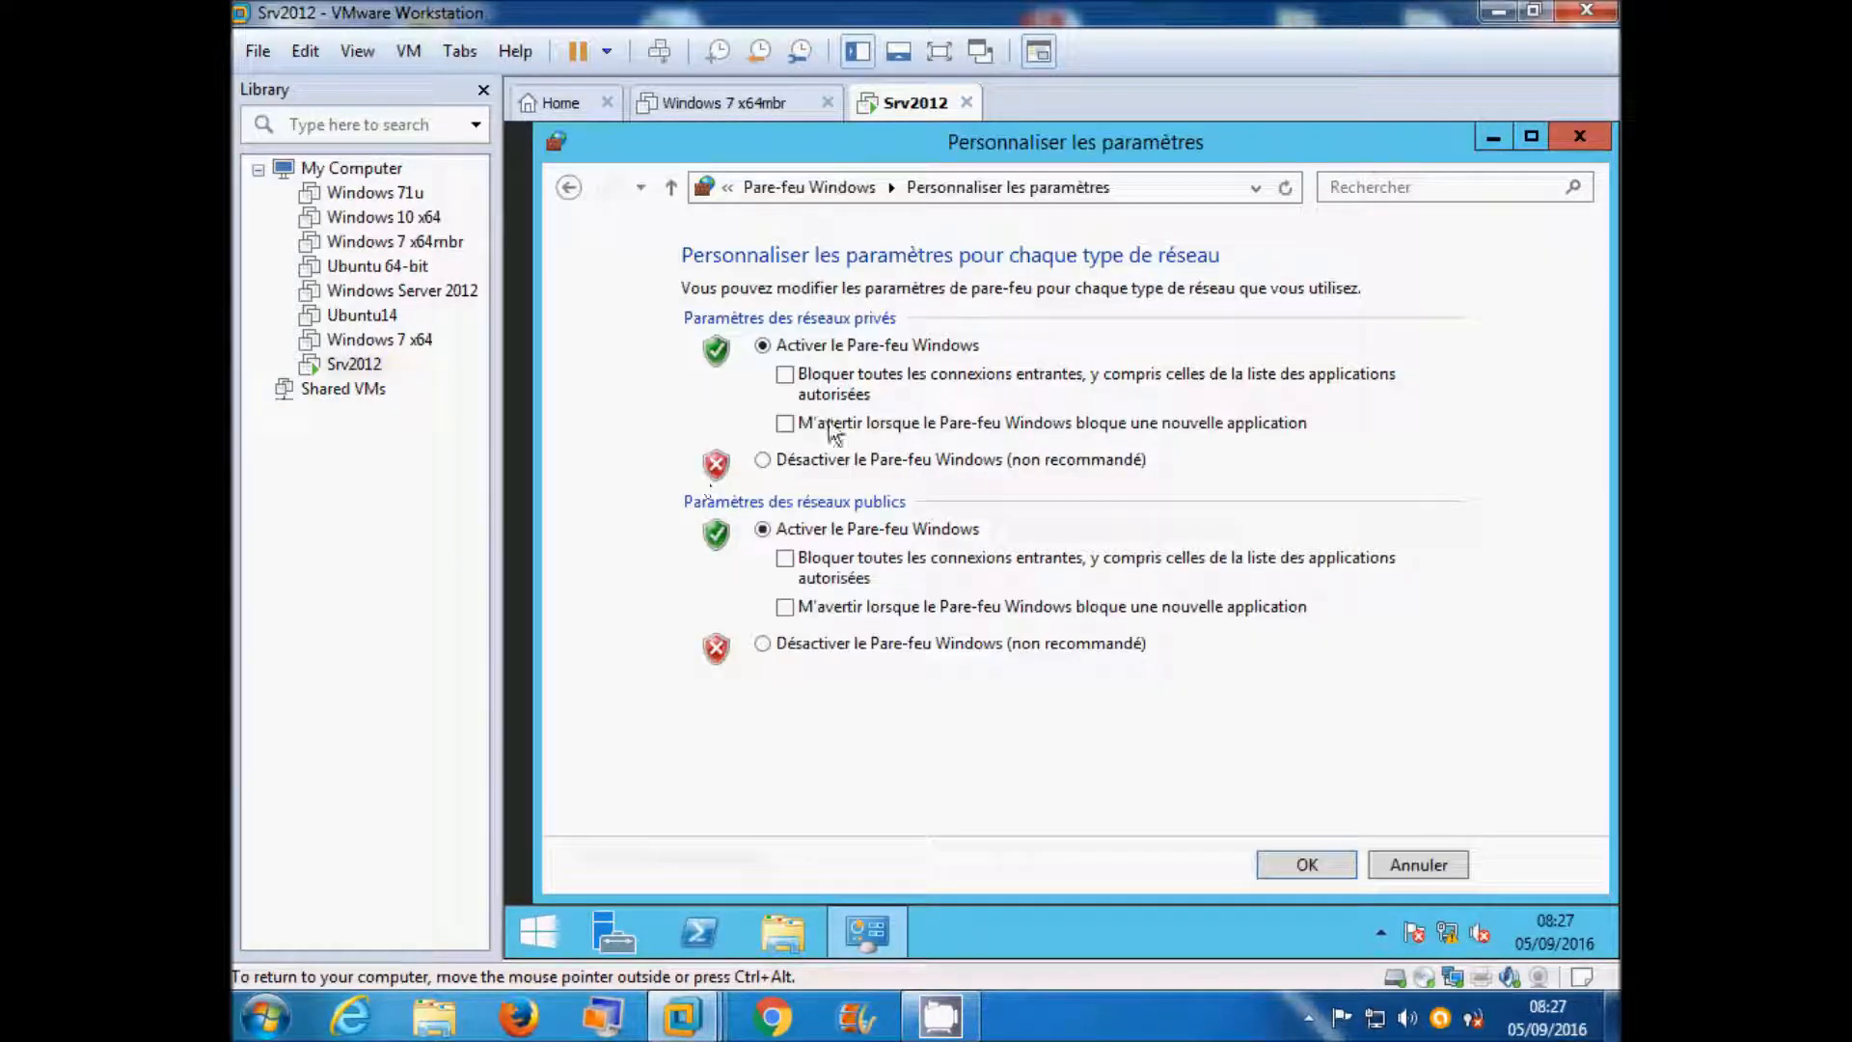
click(762, 460)
click(762, 643)
click(1281, 854)
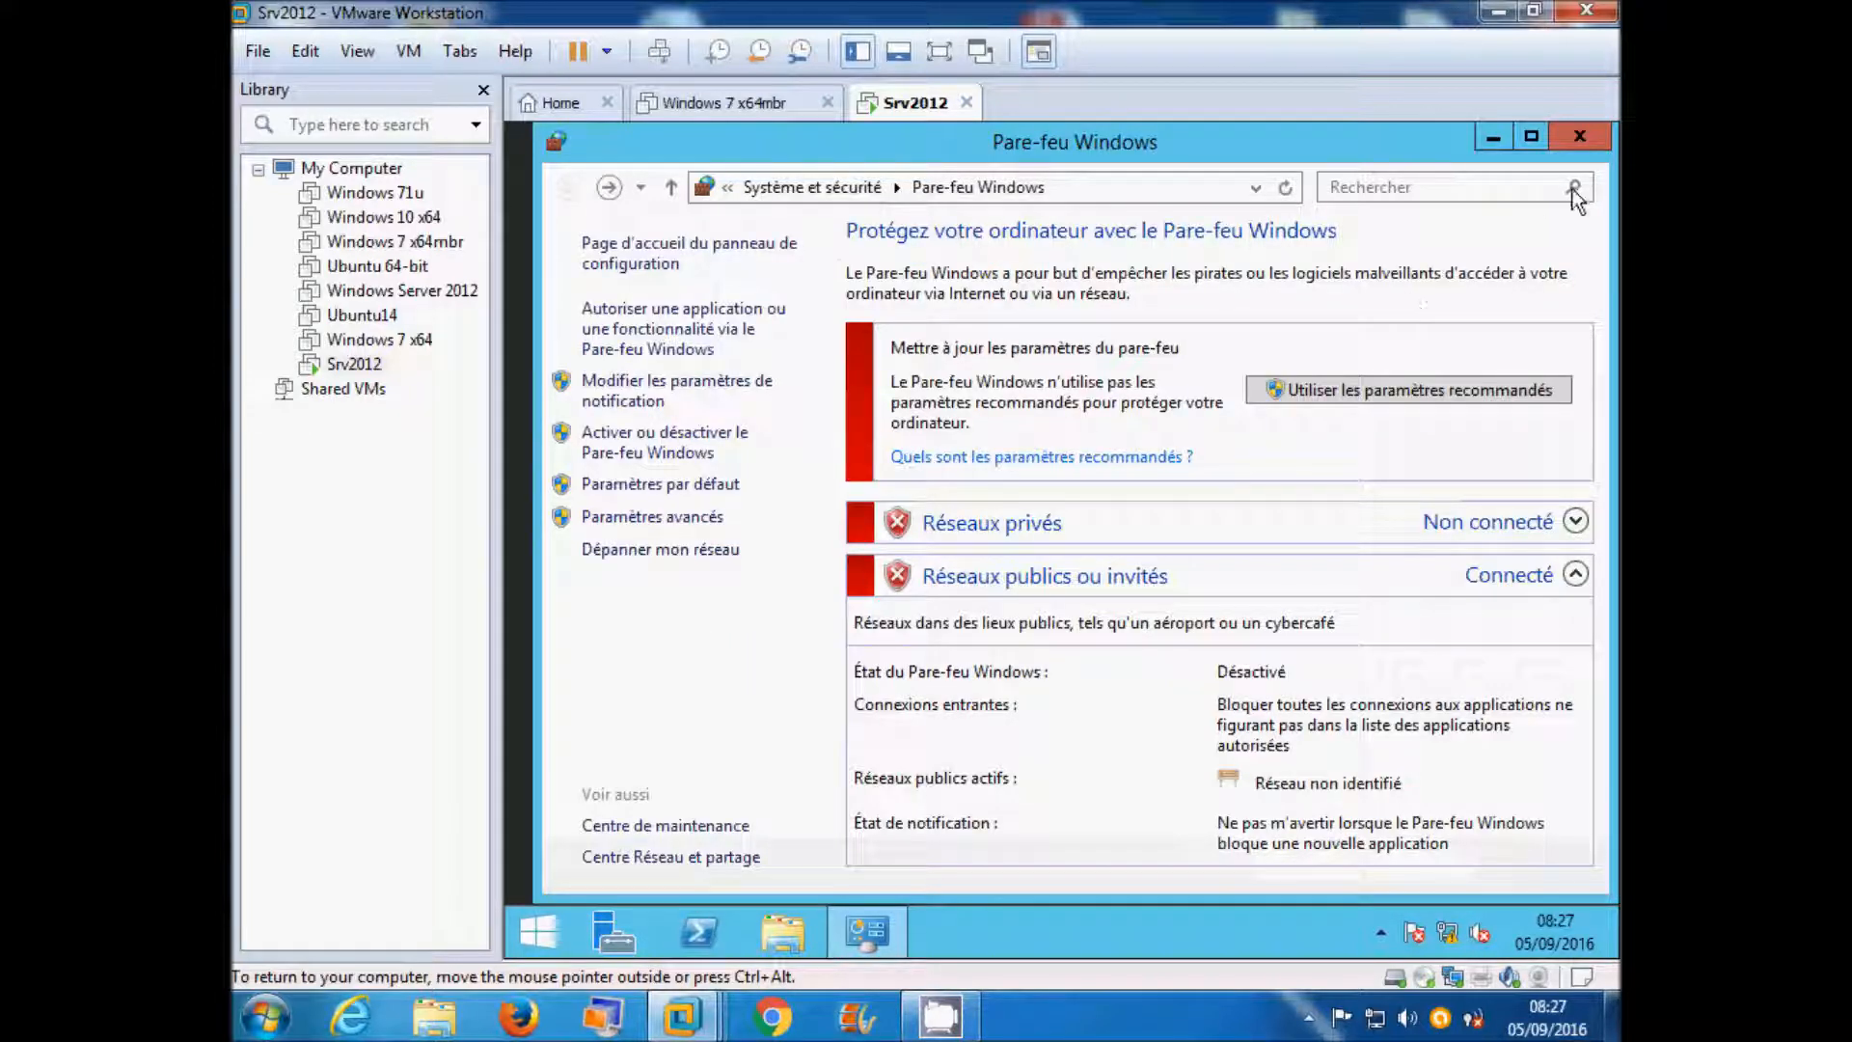
click(1582, 138)
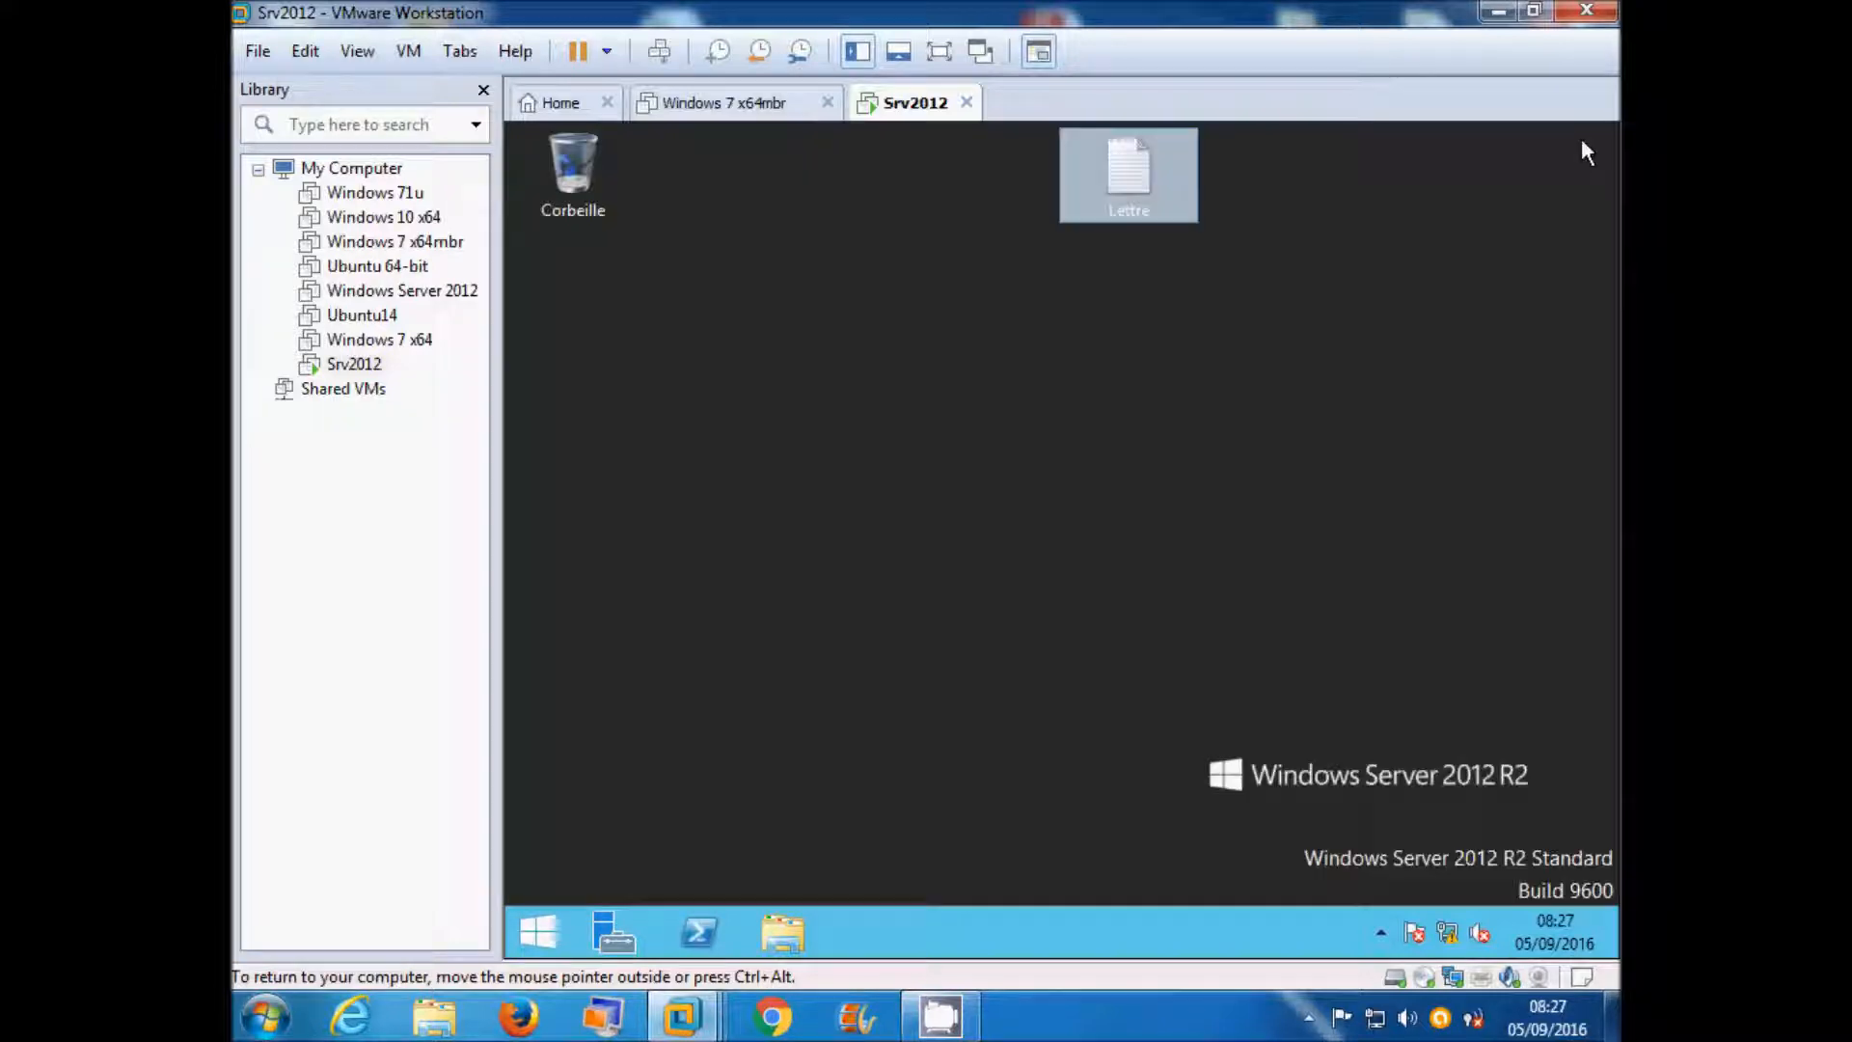
Switch the network adapter of the Windows 7 x64mbr virtual machine to the LAN segment LAN Segment 1
click(710, 111)
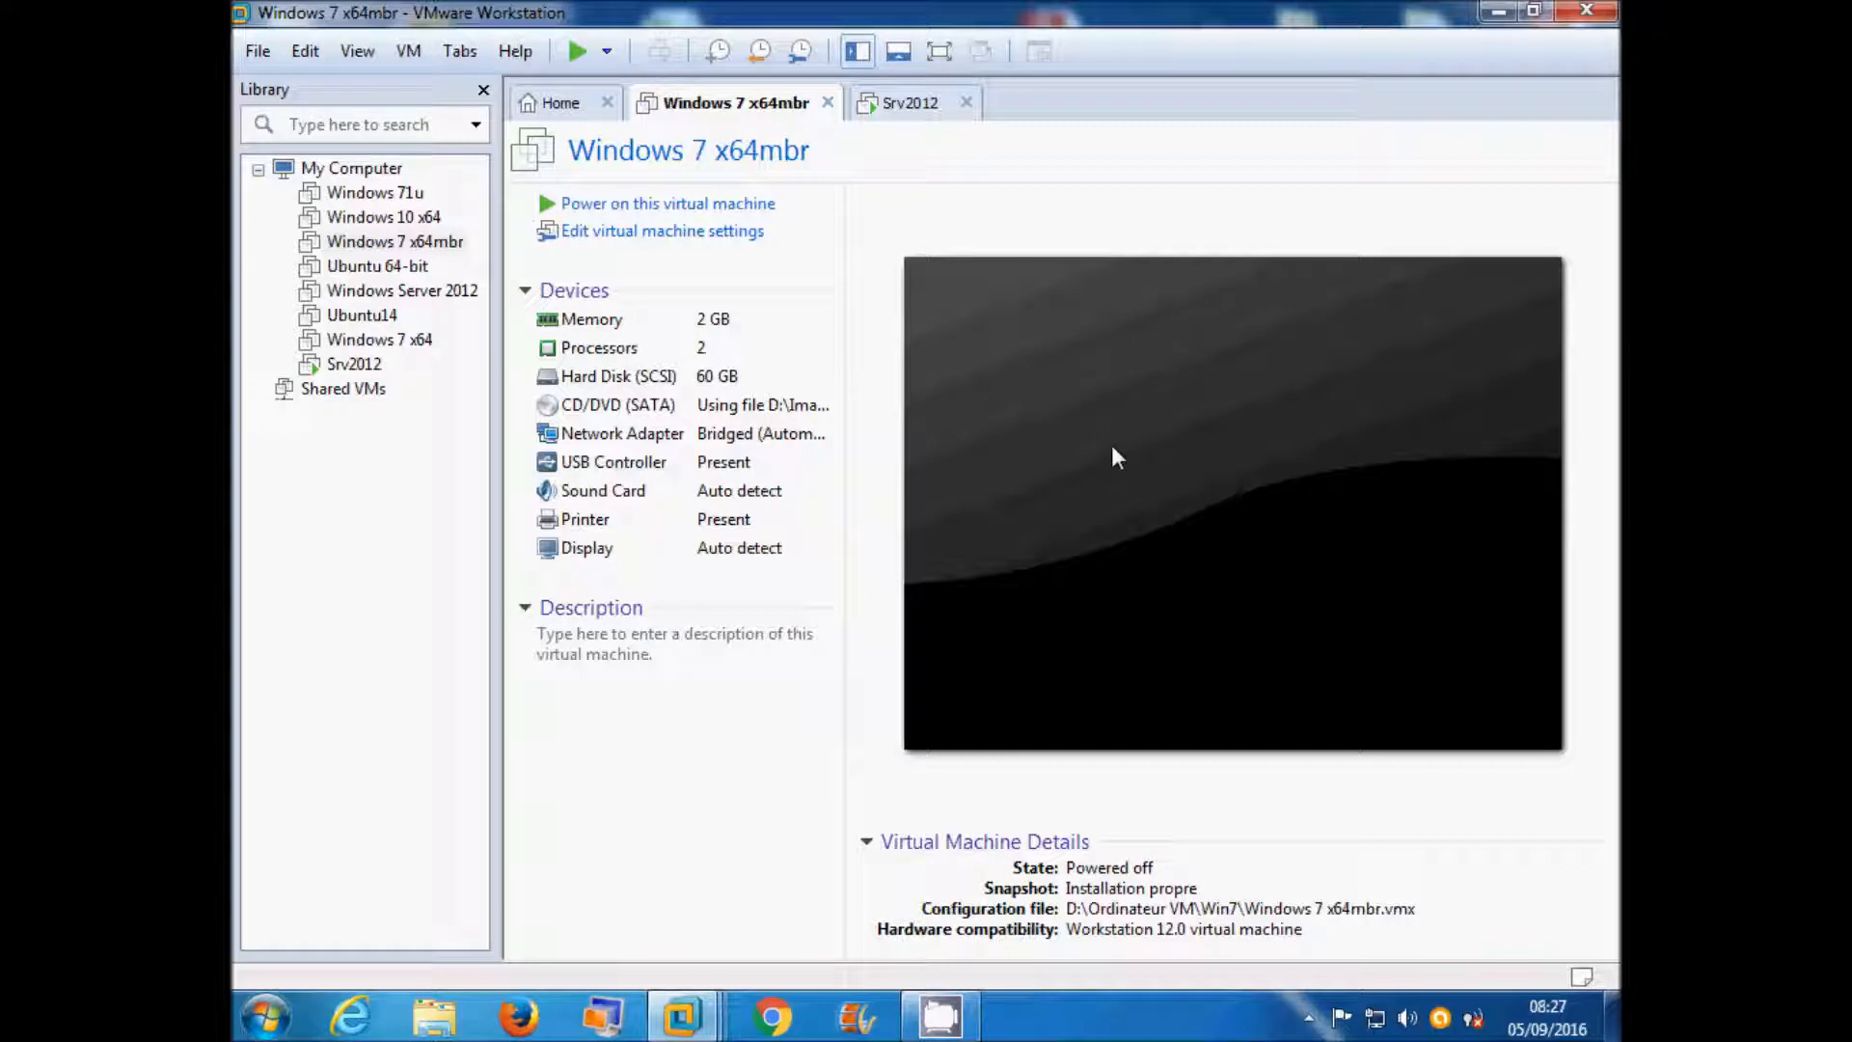
click(365, 251)
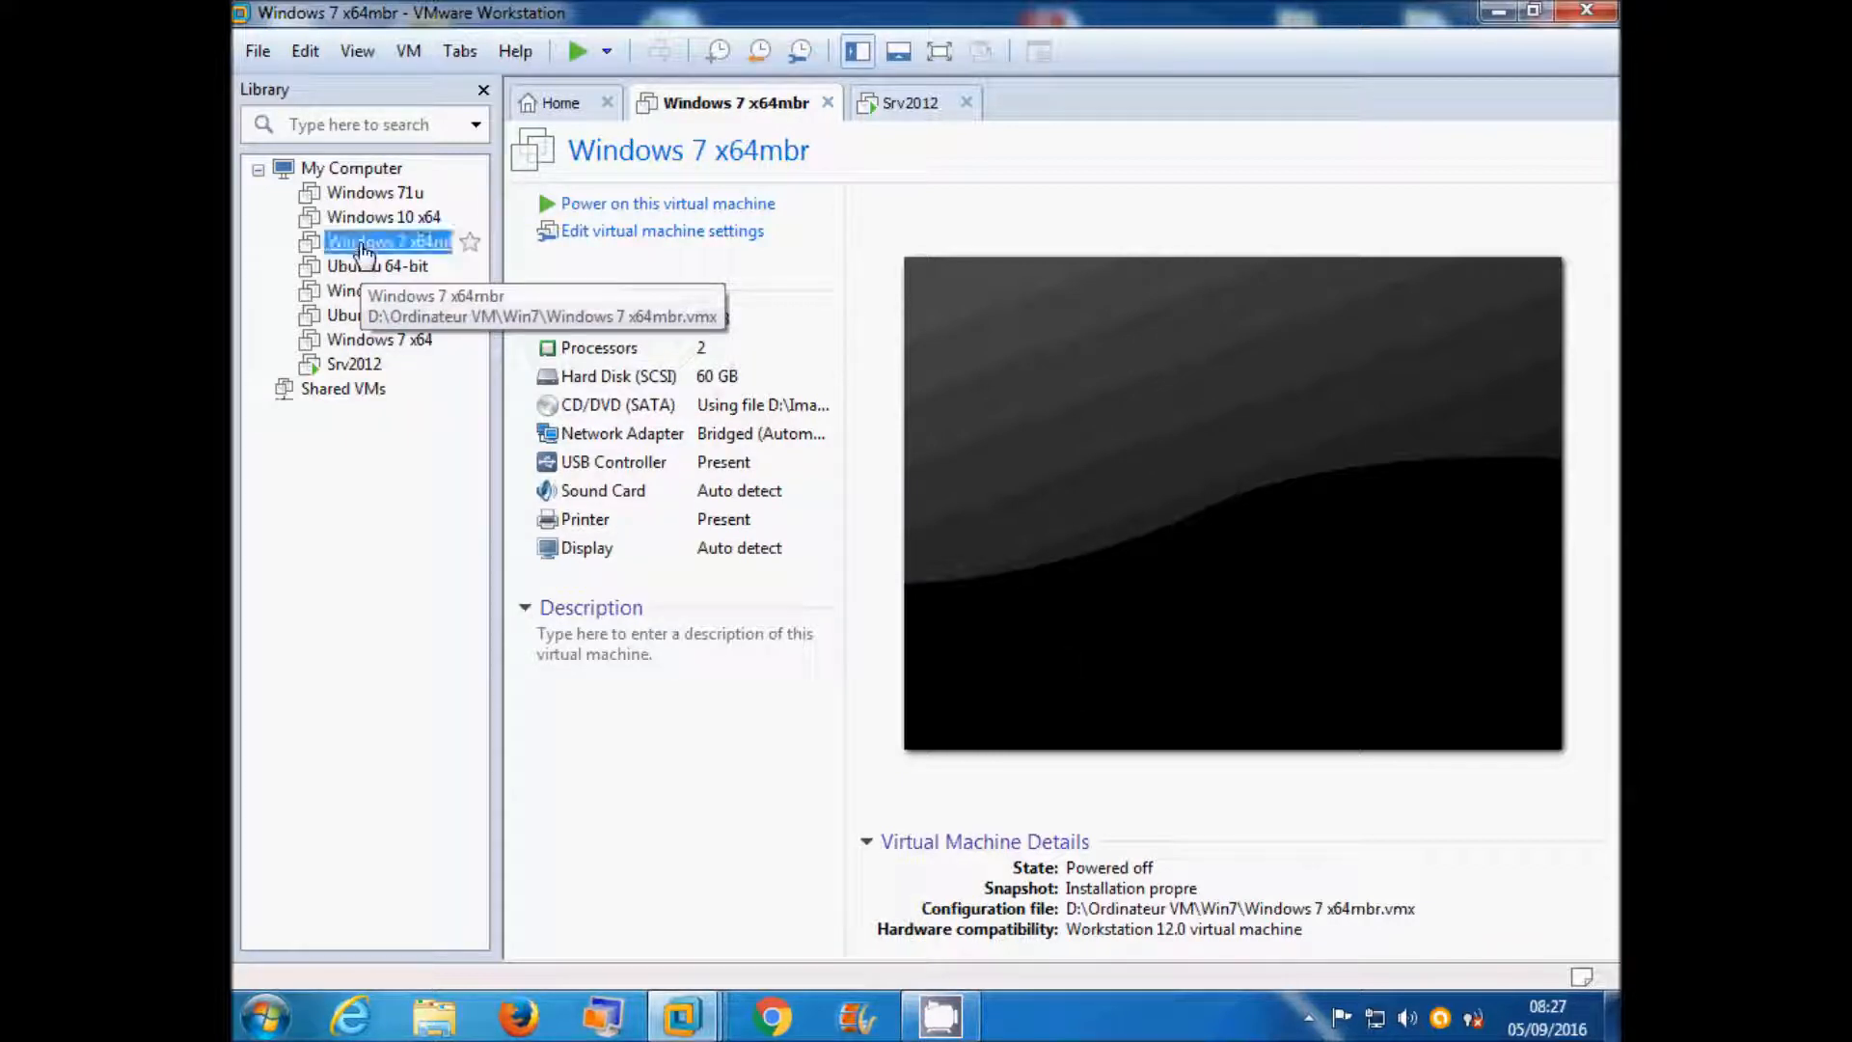
right_click(363, 248)
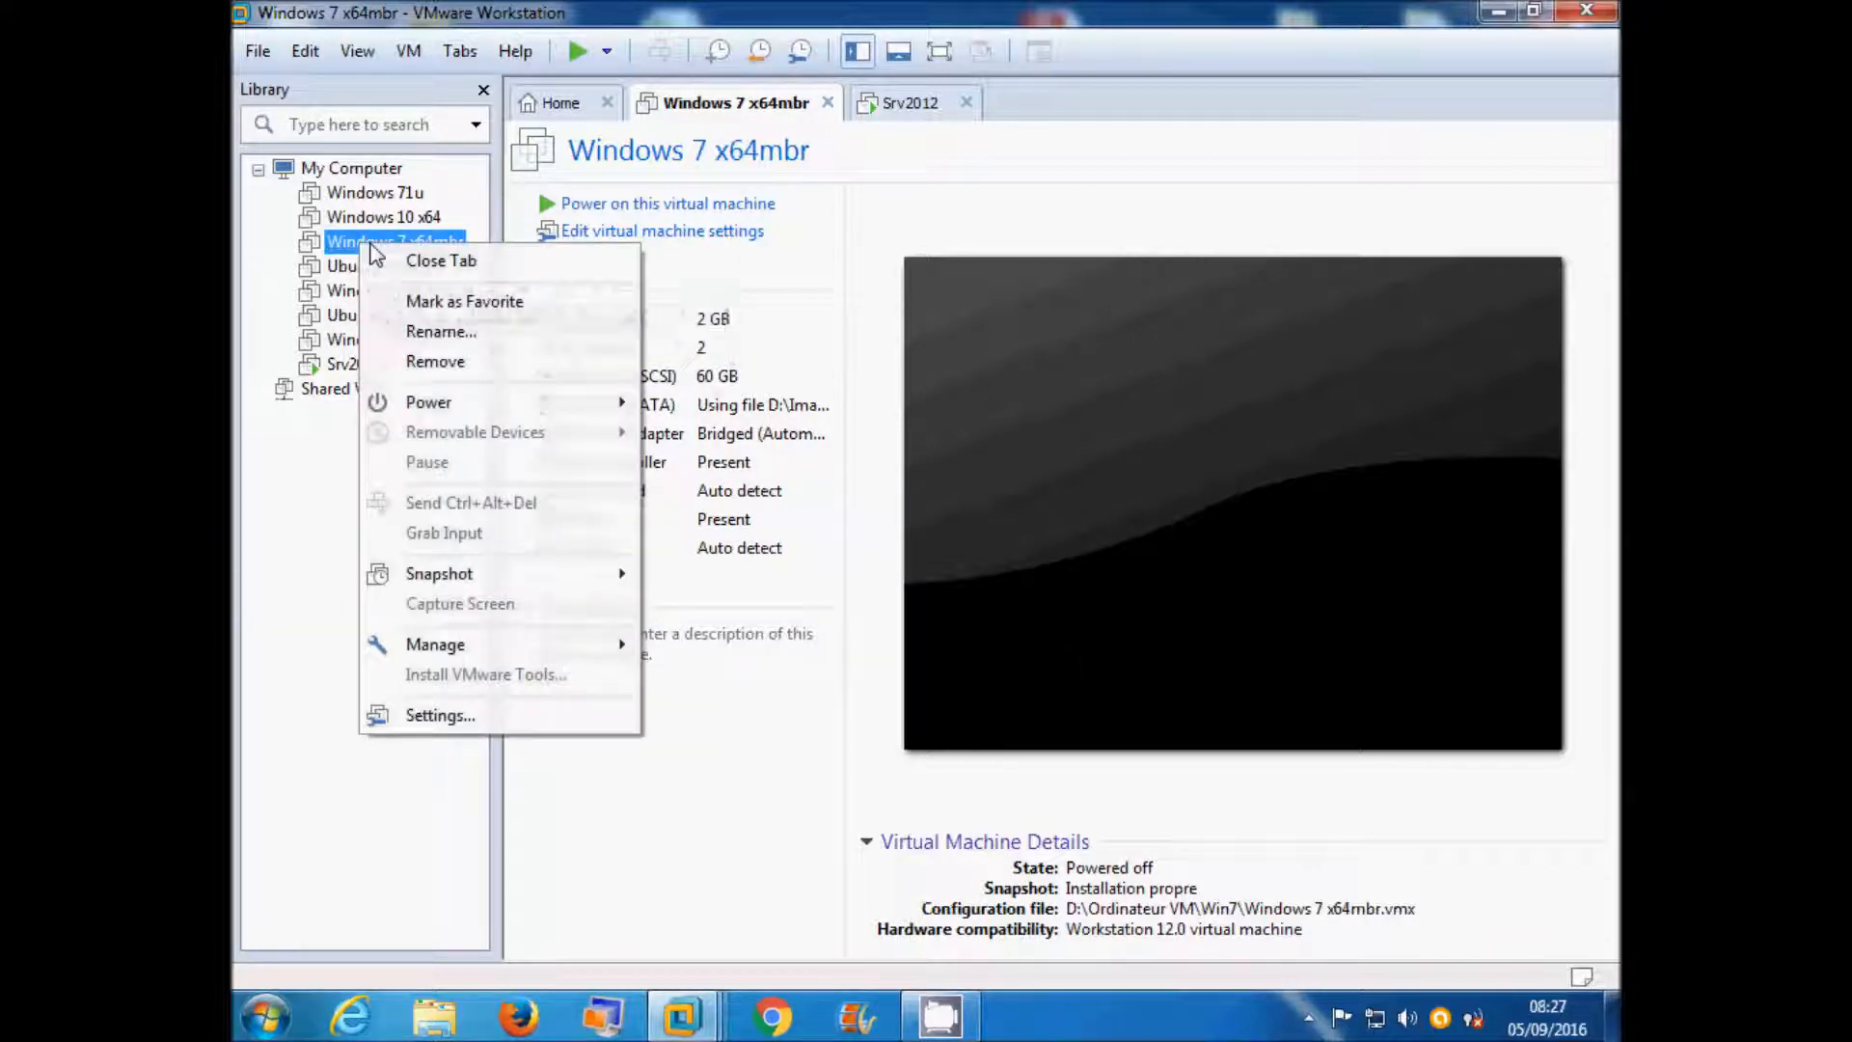
click(464, 713)
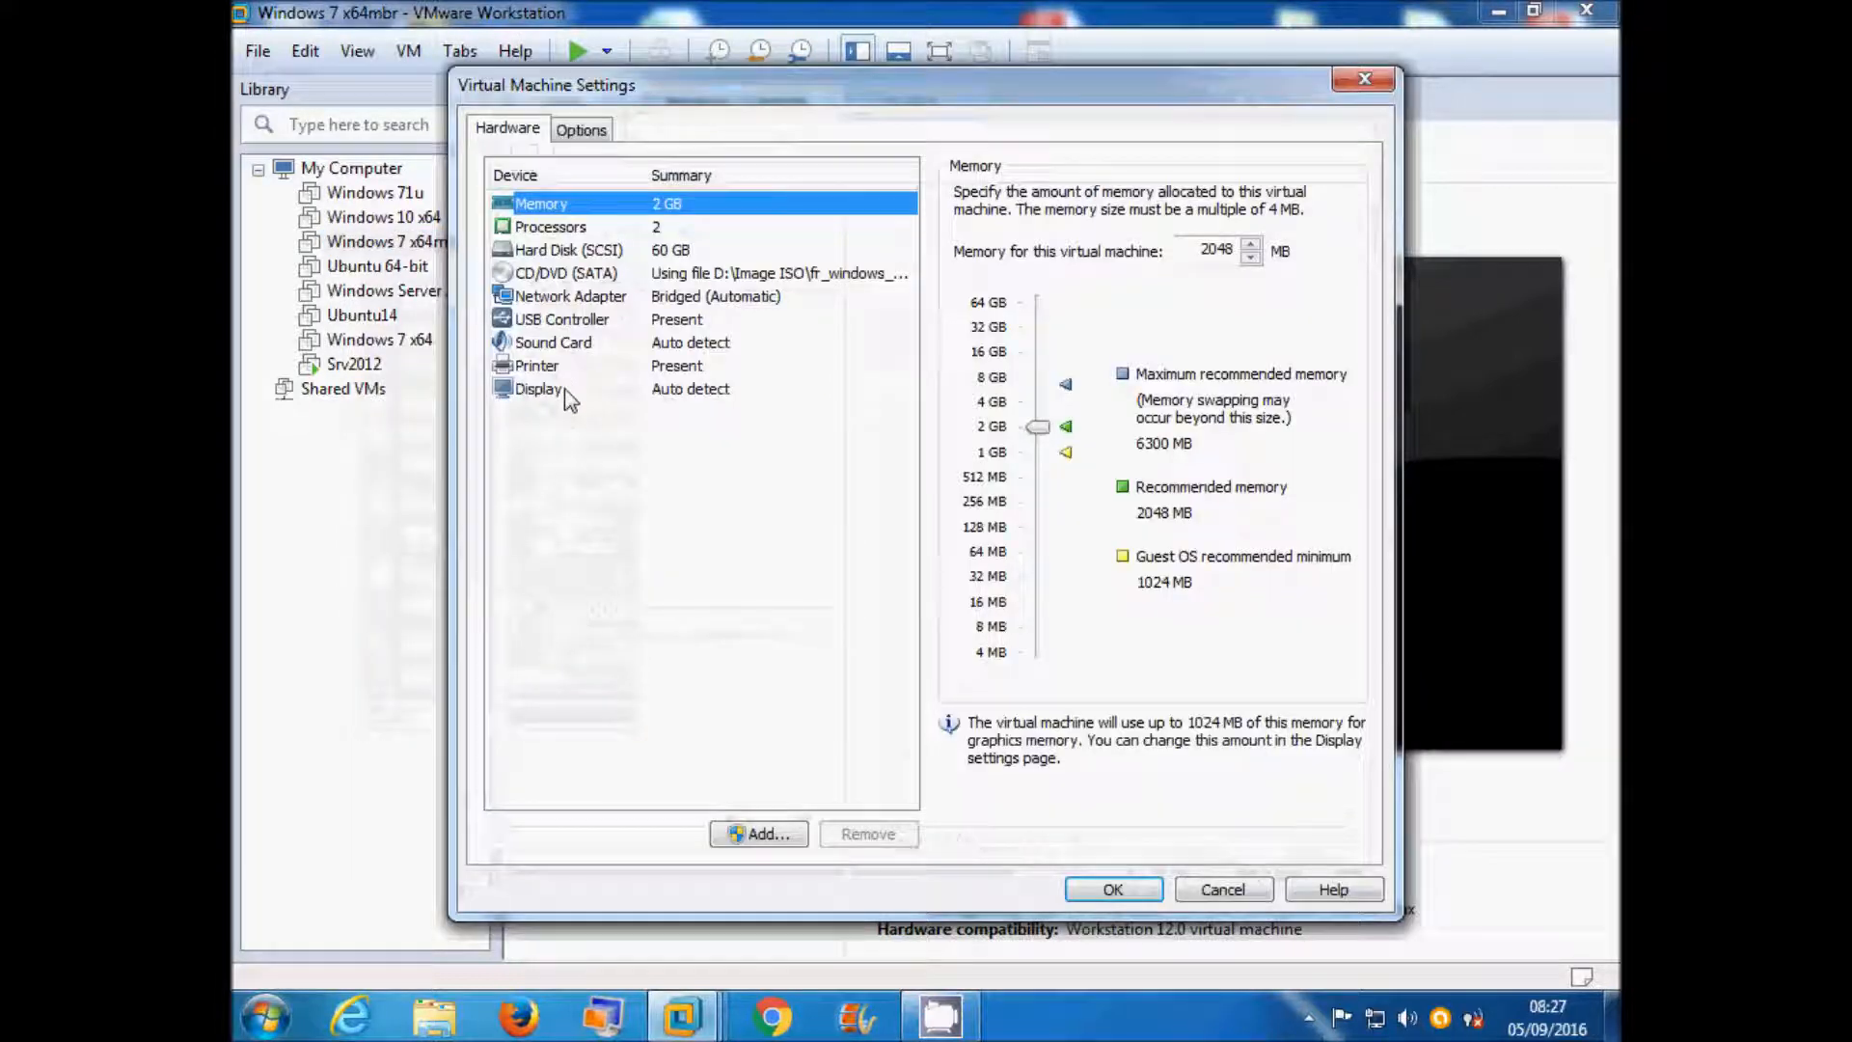
click(583, 297)
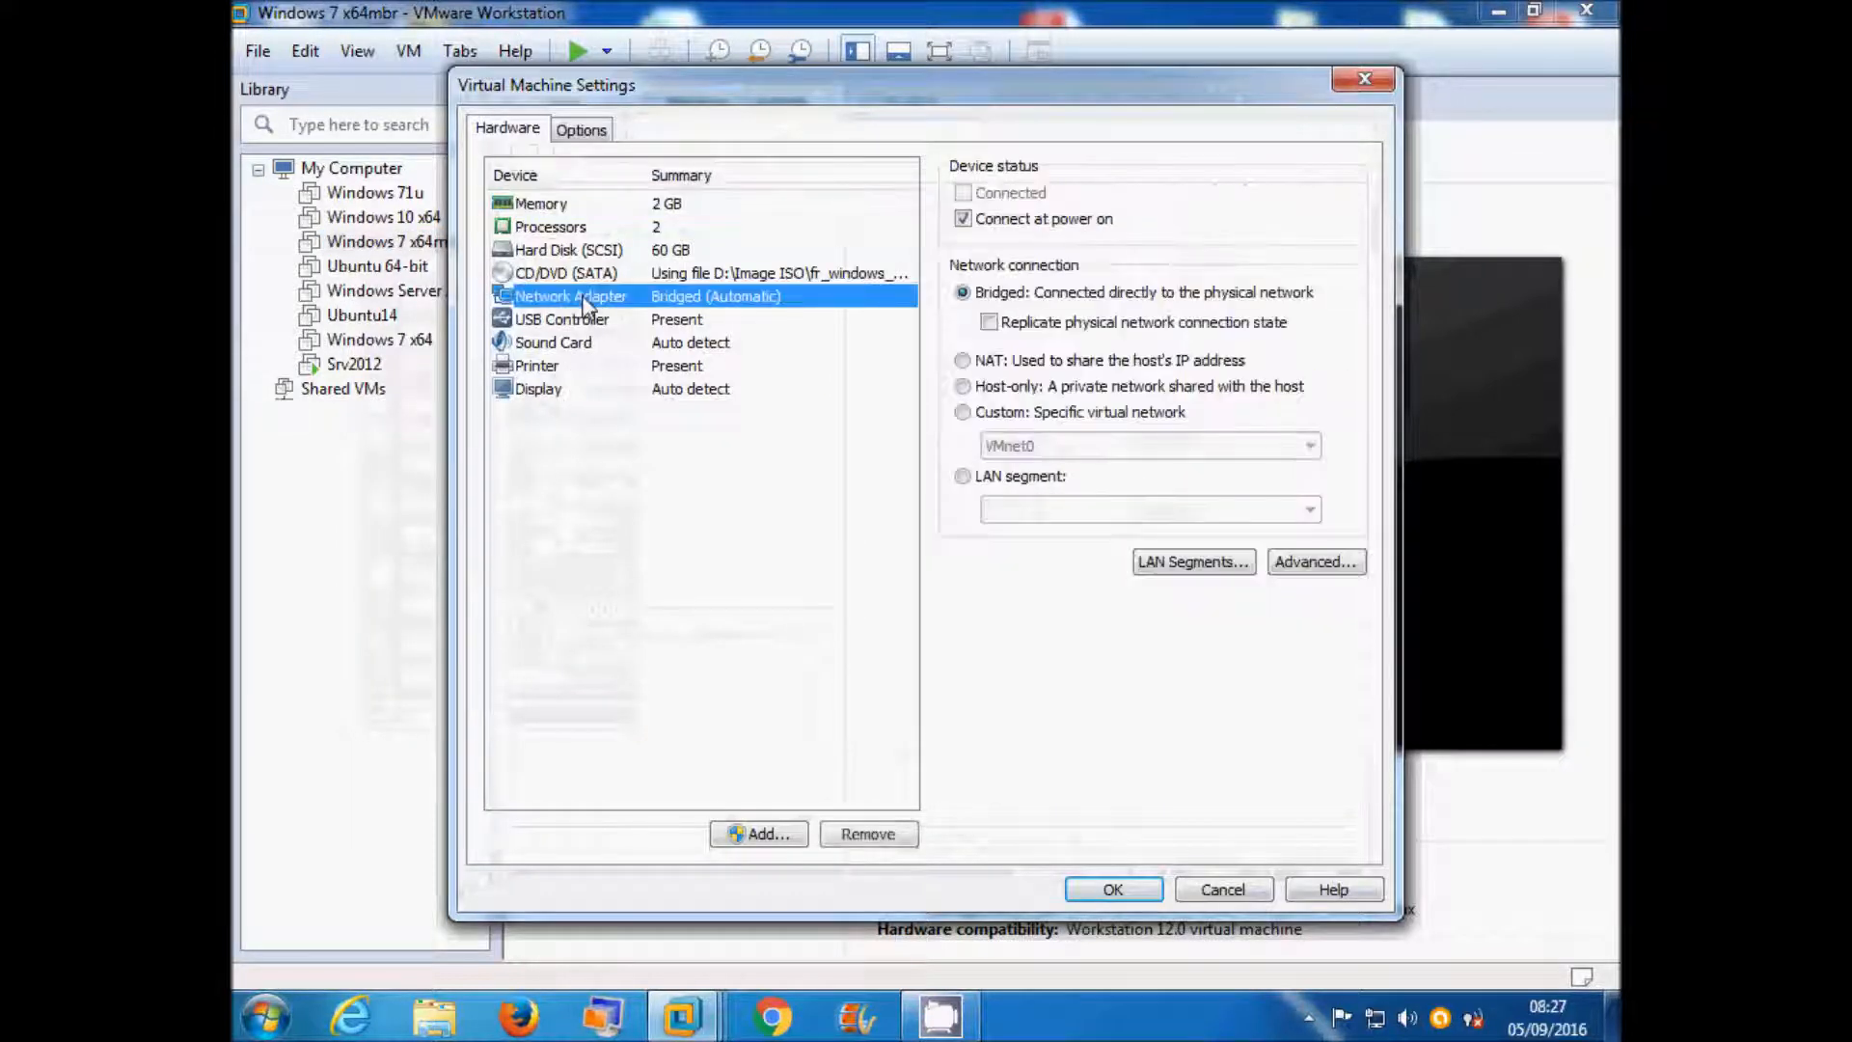
click(963, 476)
click(1019, 519)
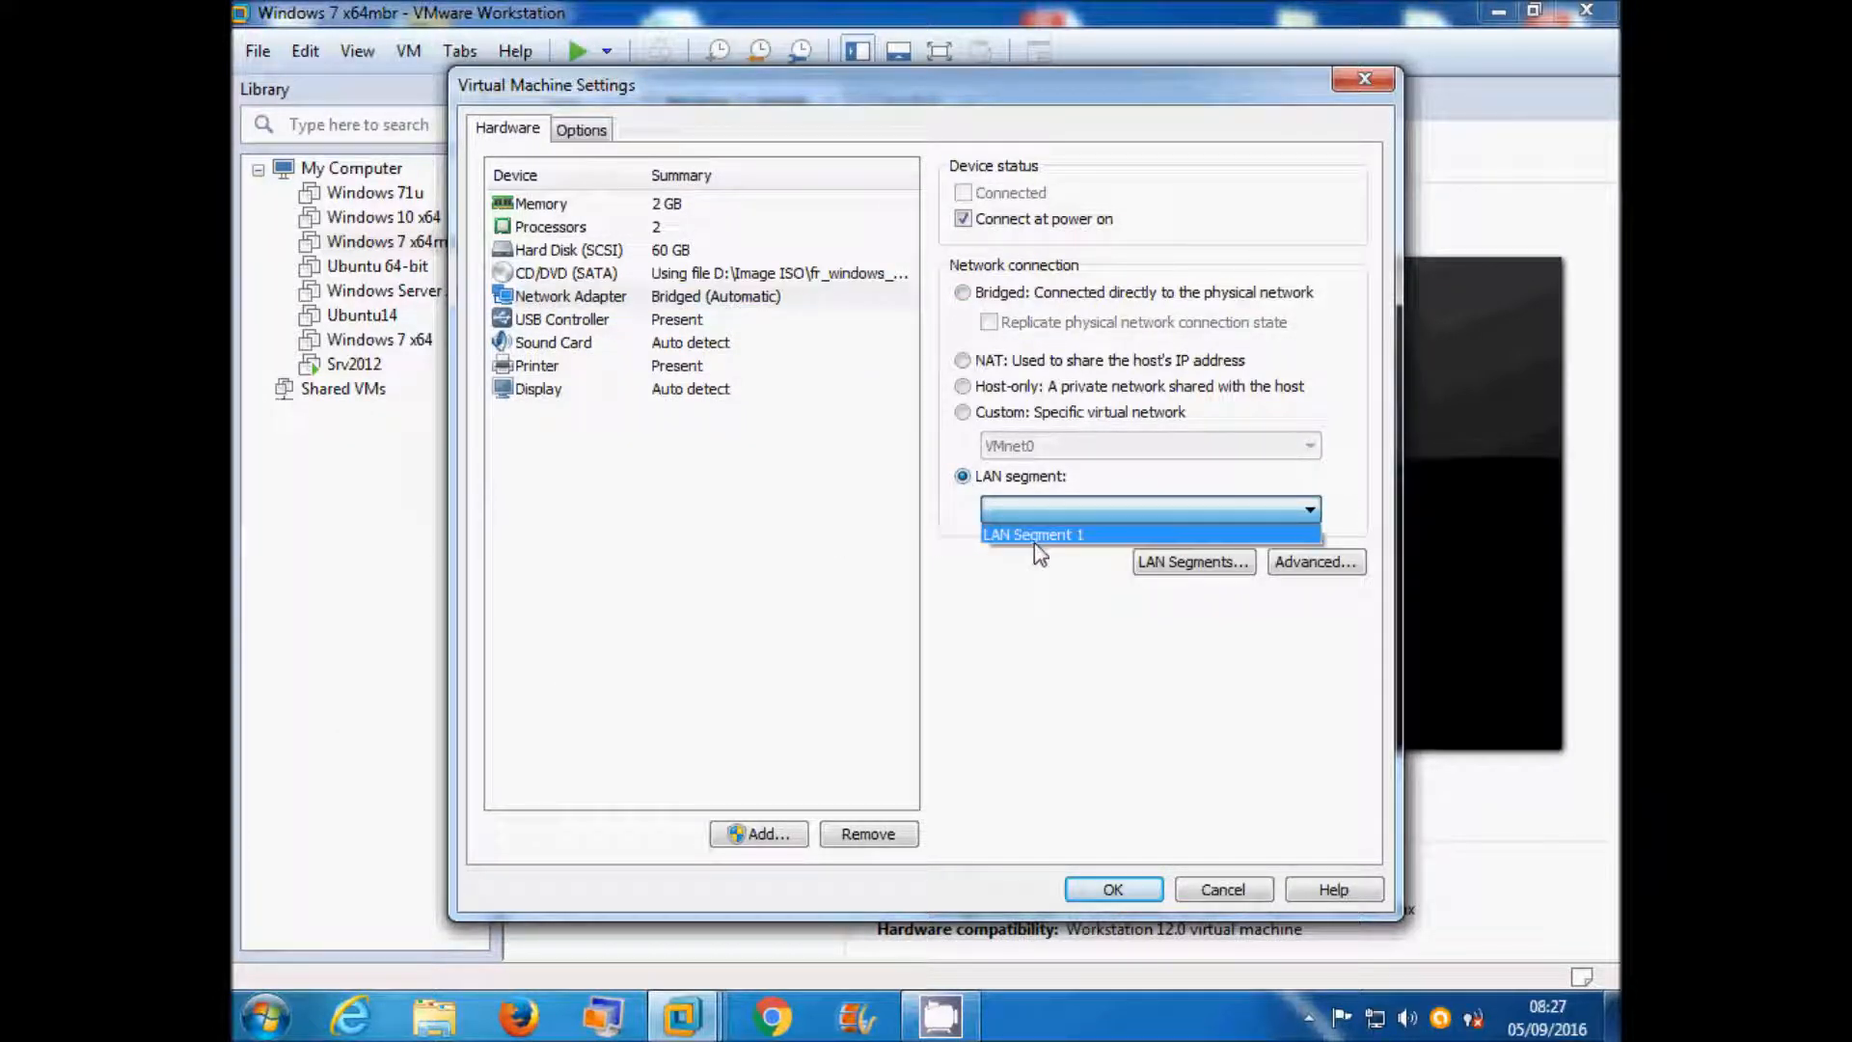
click(1034, 536)
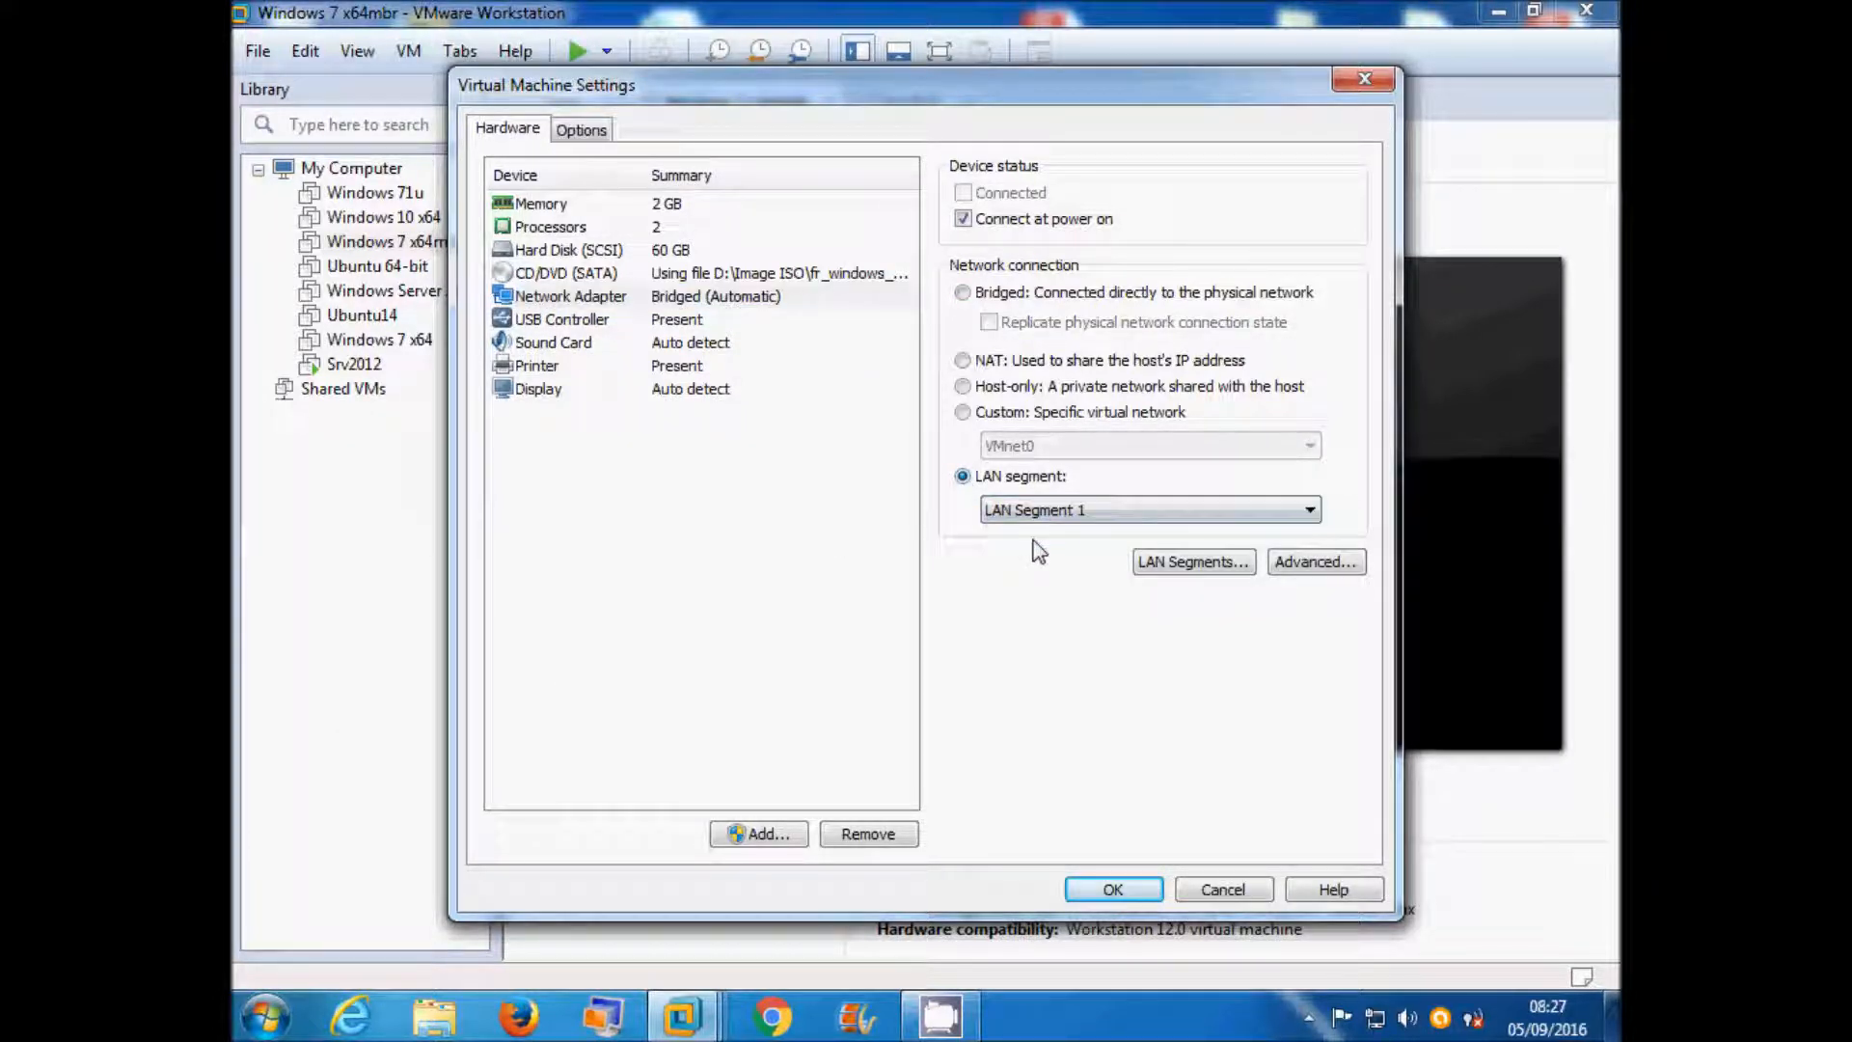
click(1119, 887)
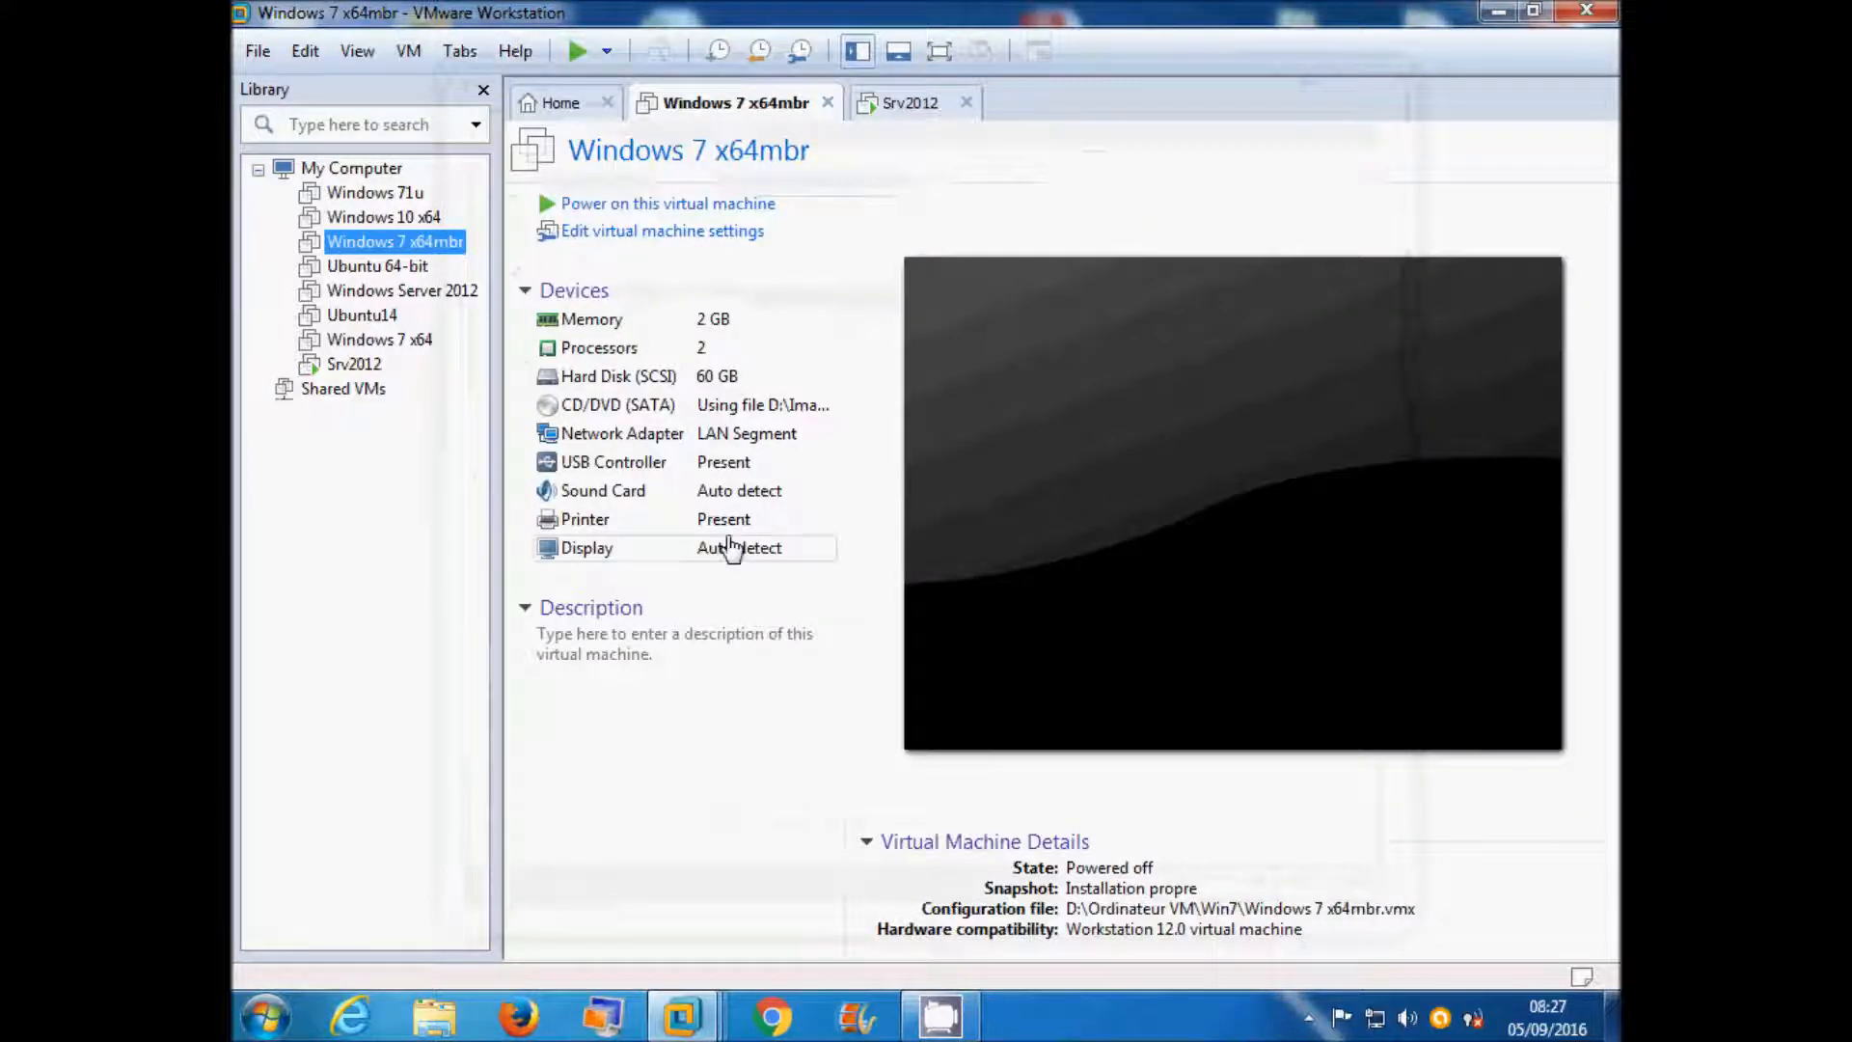
Power on the Windows 7 x64mbr virtual machine and start Windows up to its desktop
click(646, 204)
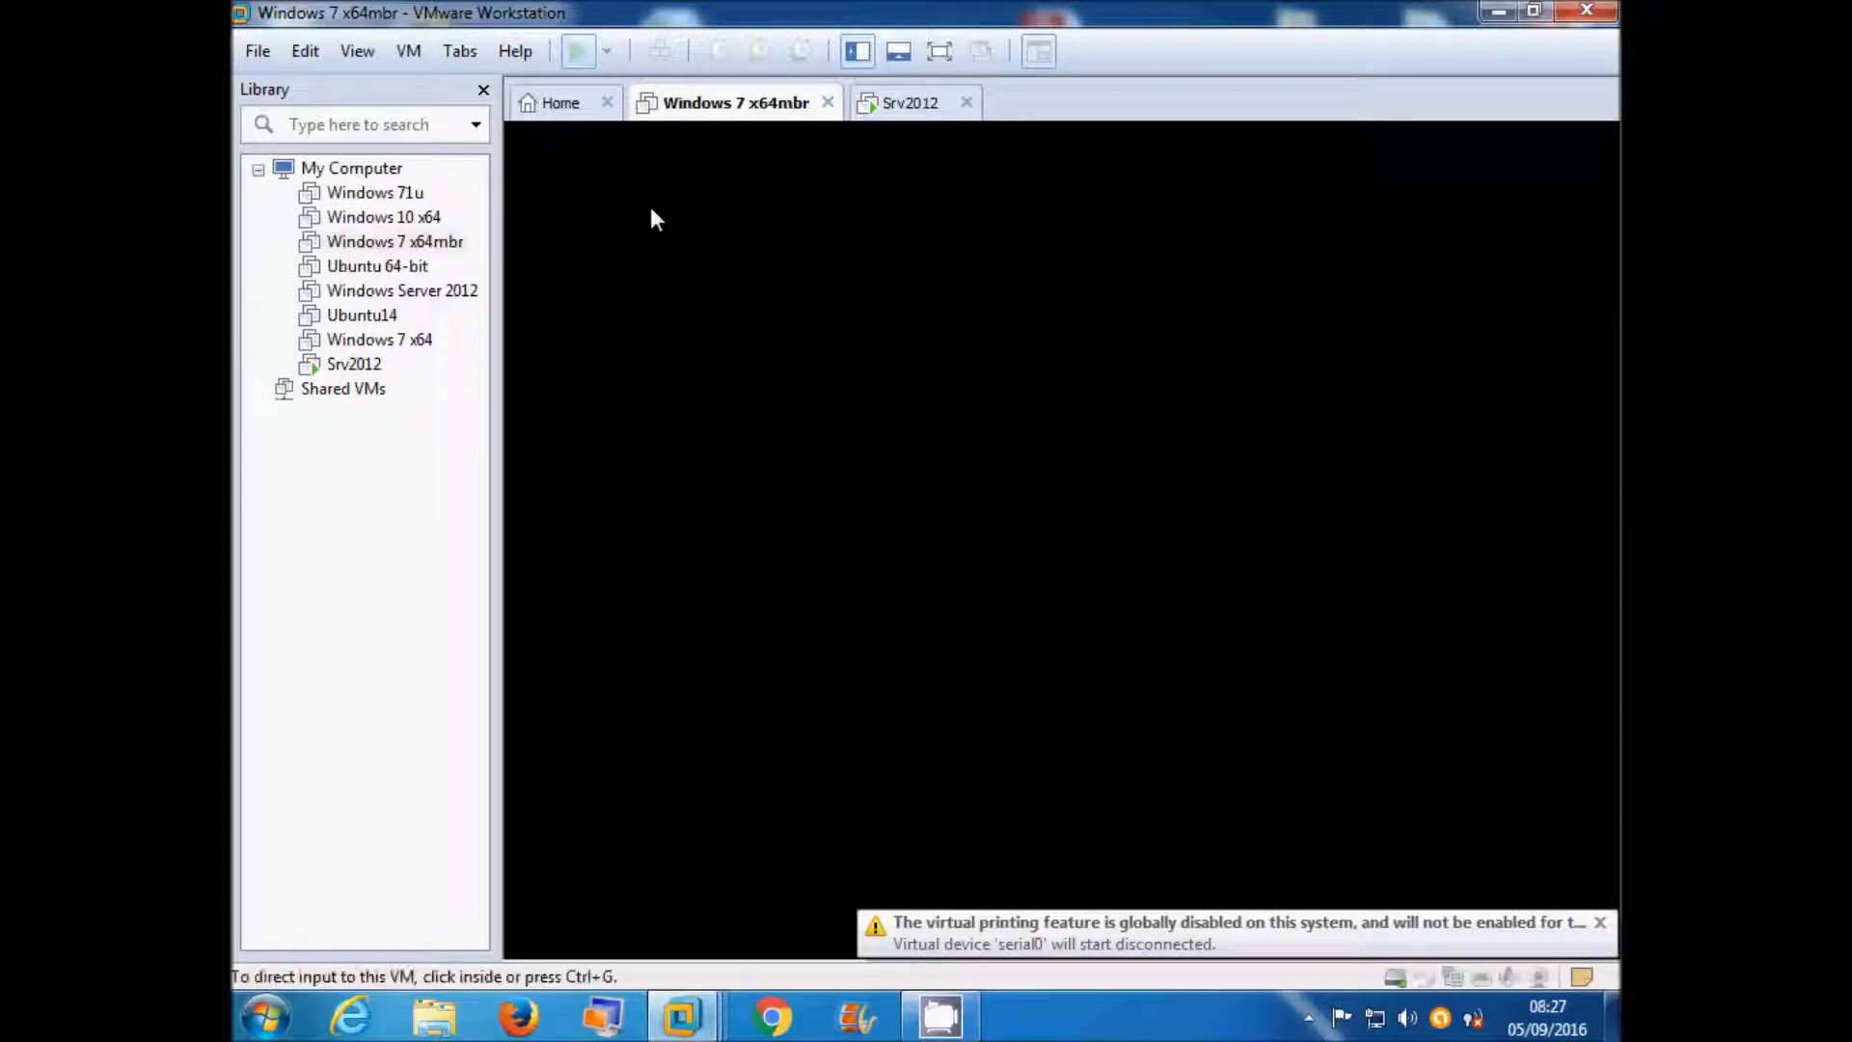
click(1090, 648)
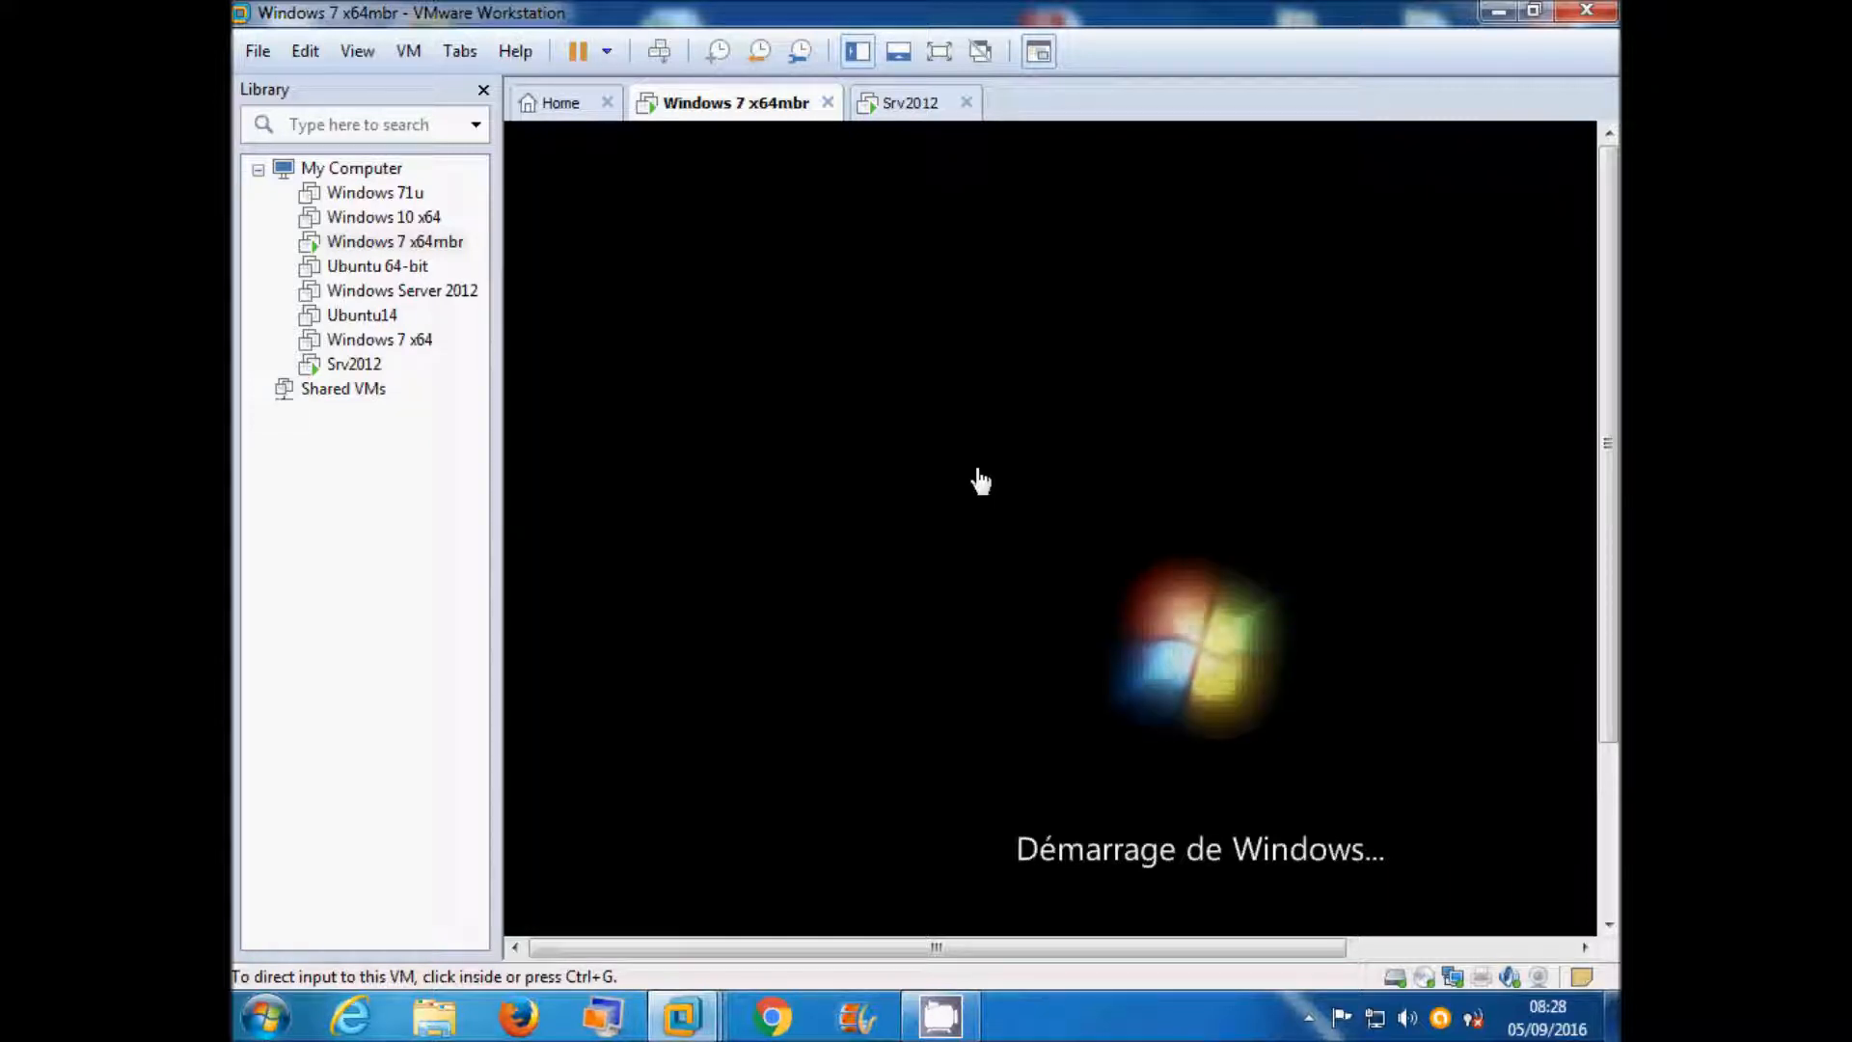
click(981, 480)
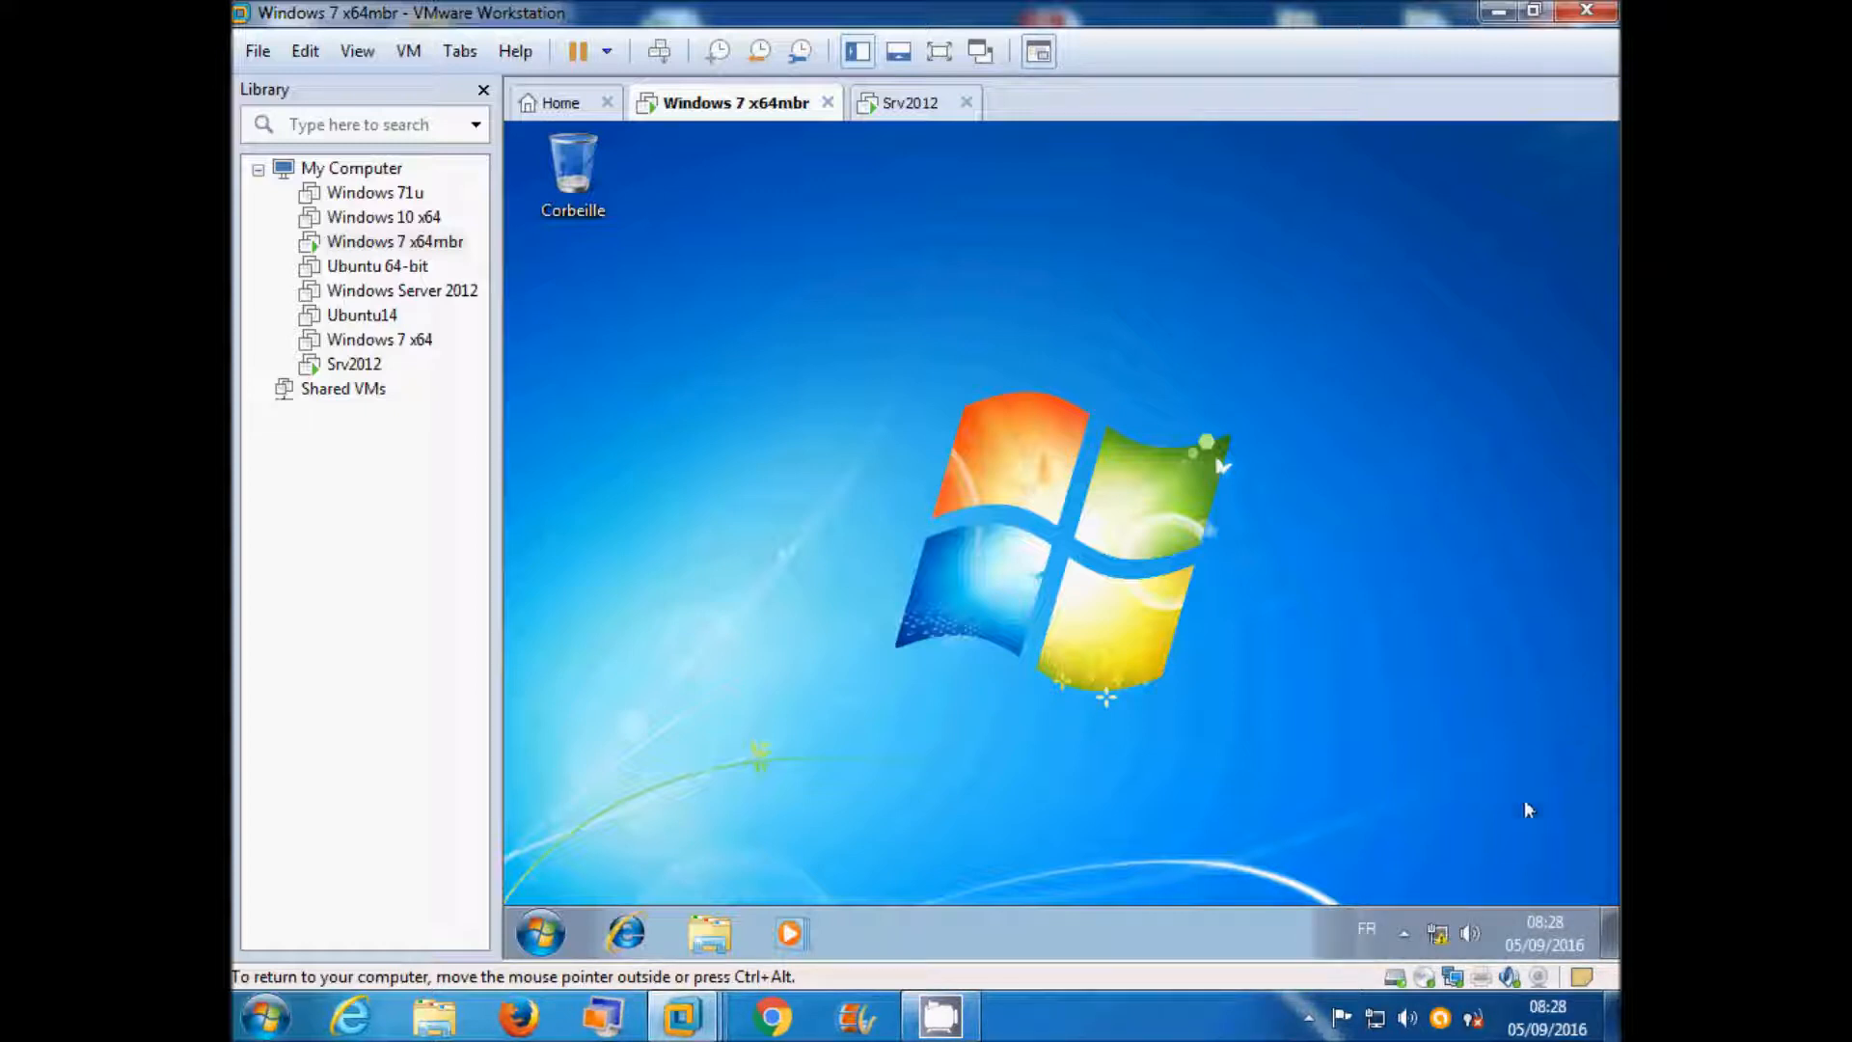
Open the Internet Protocol Version 4 properties of the Windows 7 client's local area connection
right_click(1437, 933)
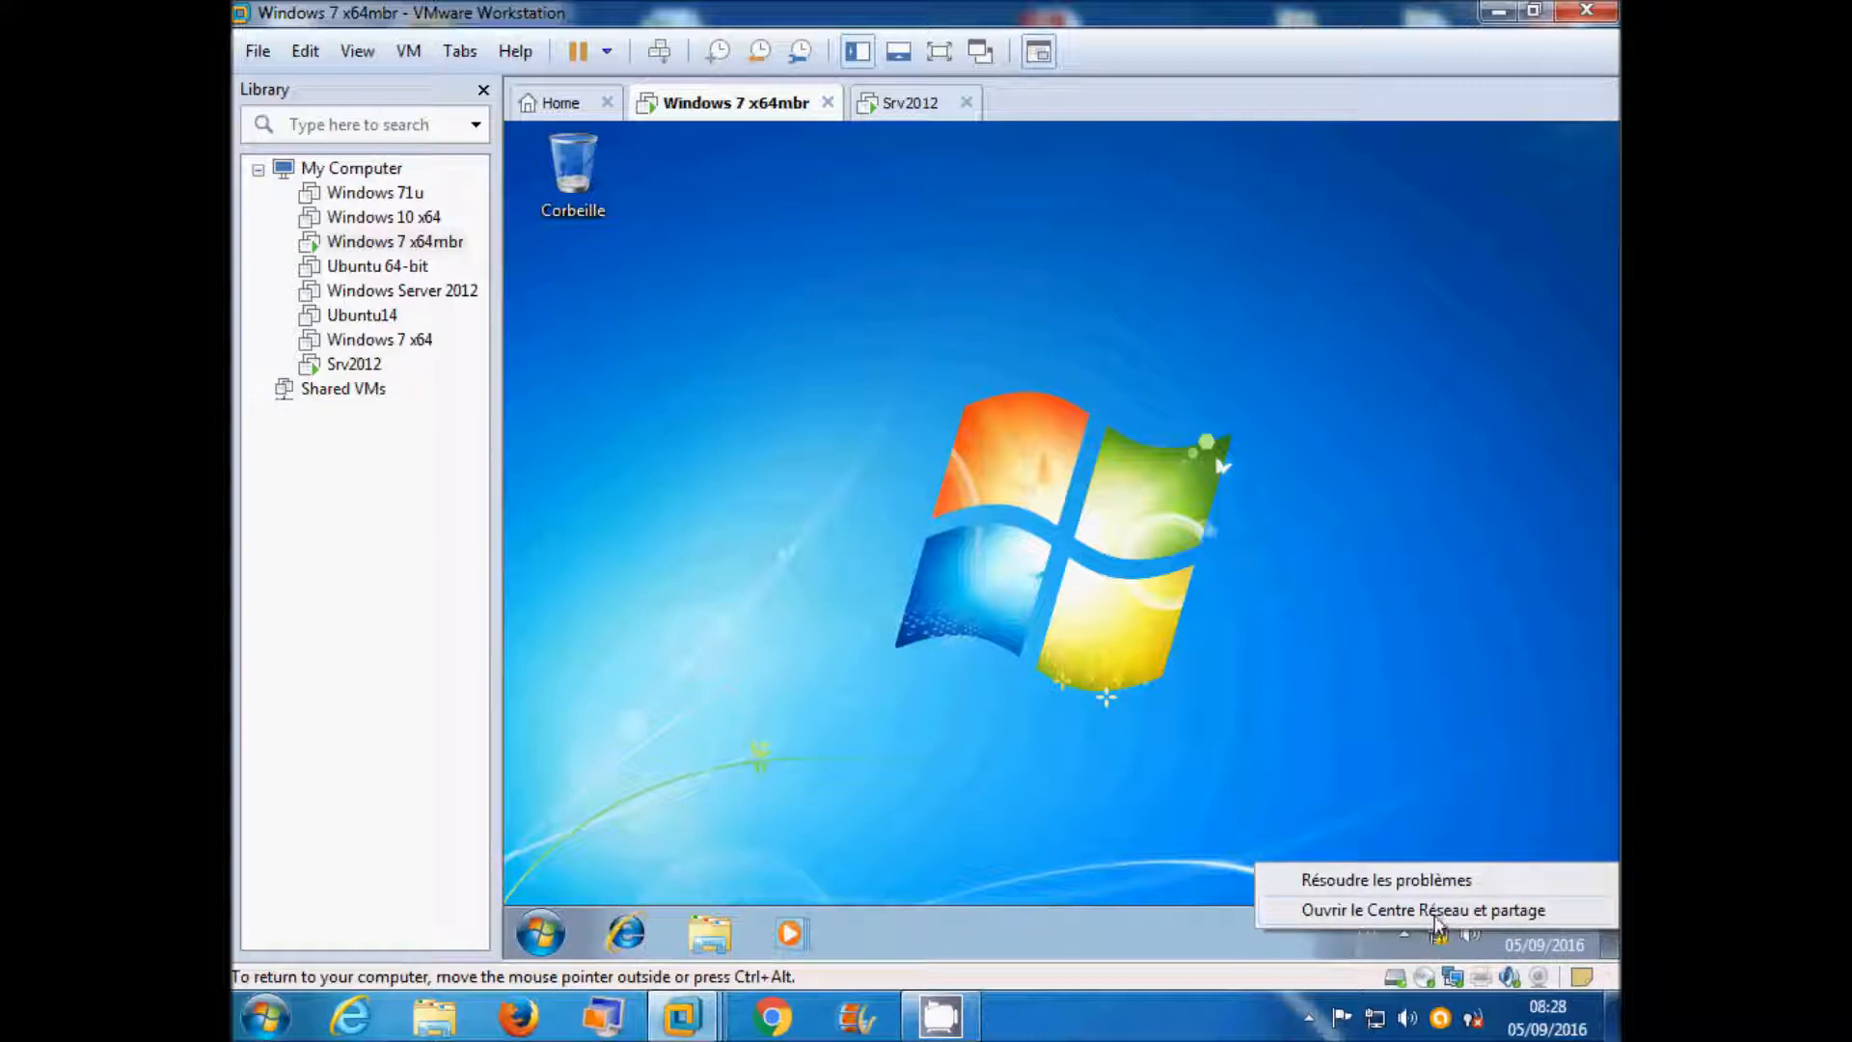
click(1434, 914)
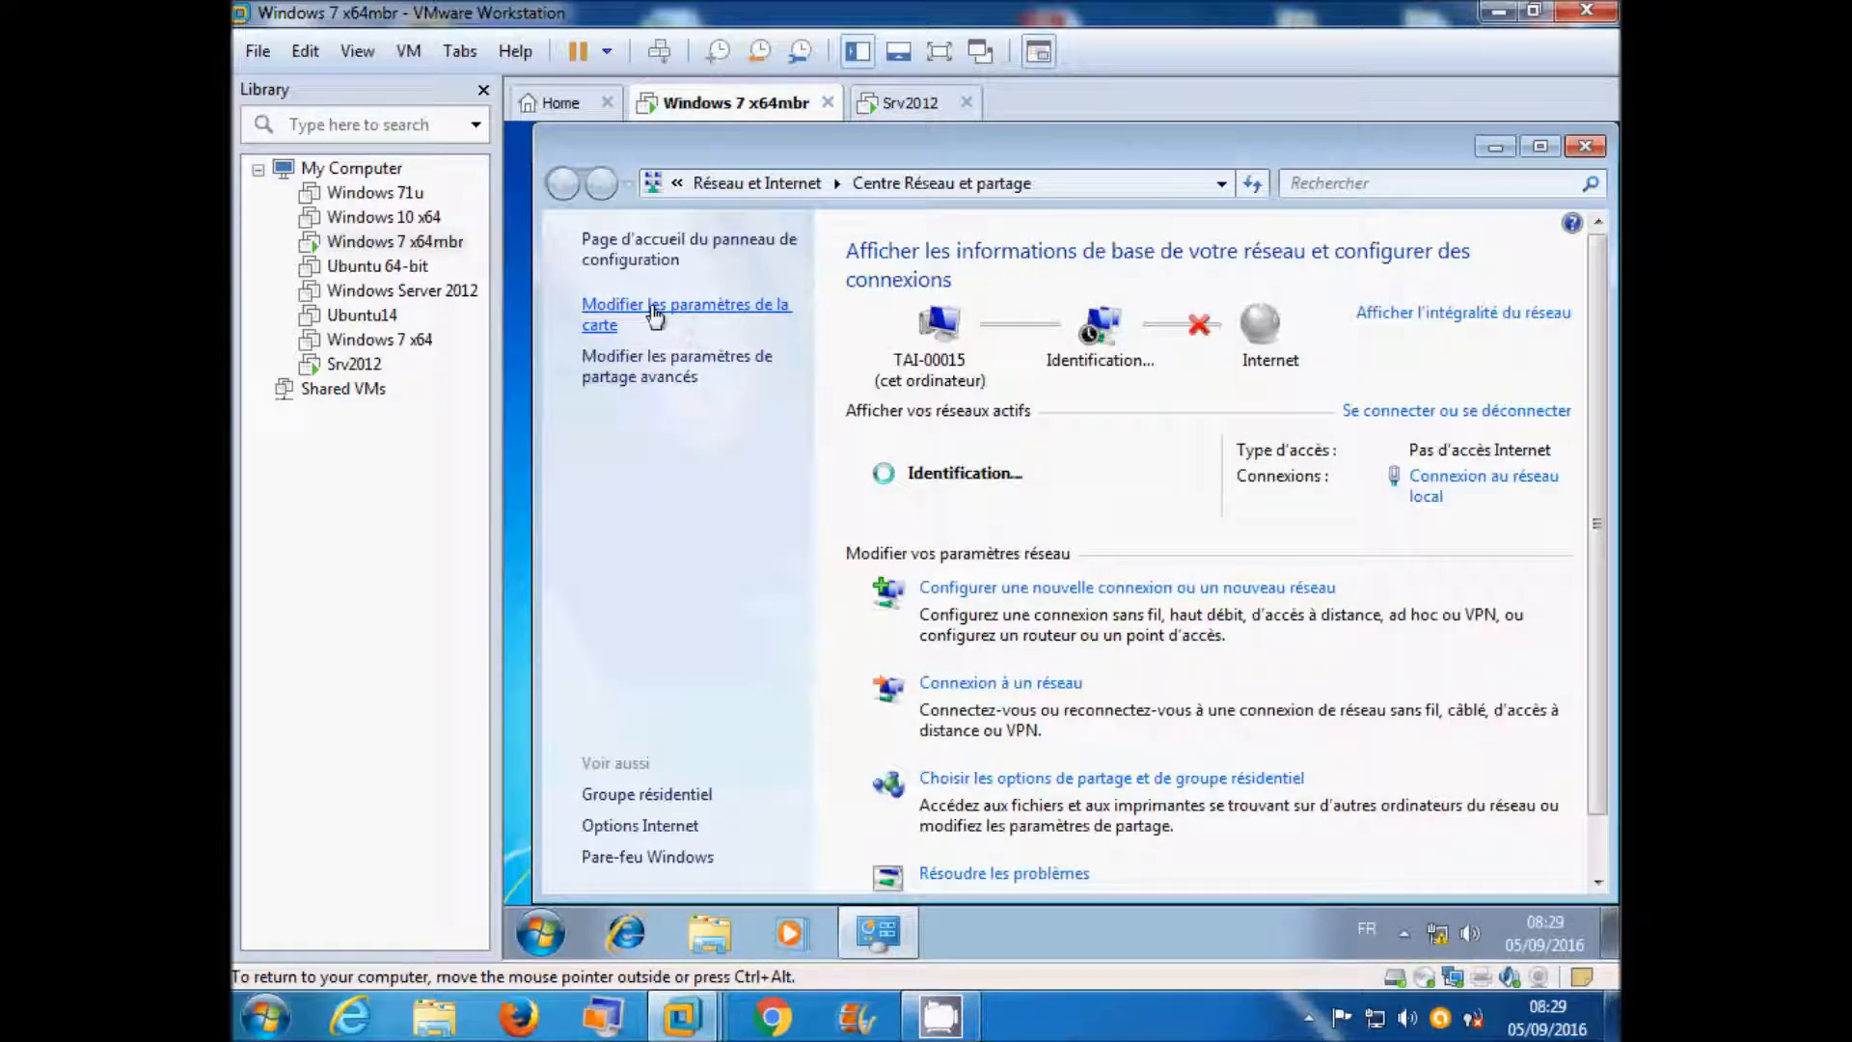
click(655, 313)
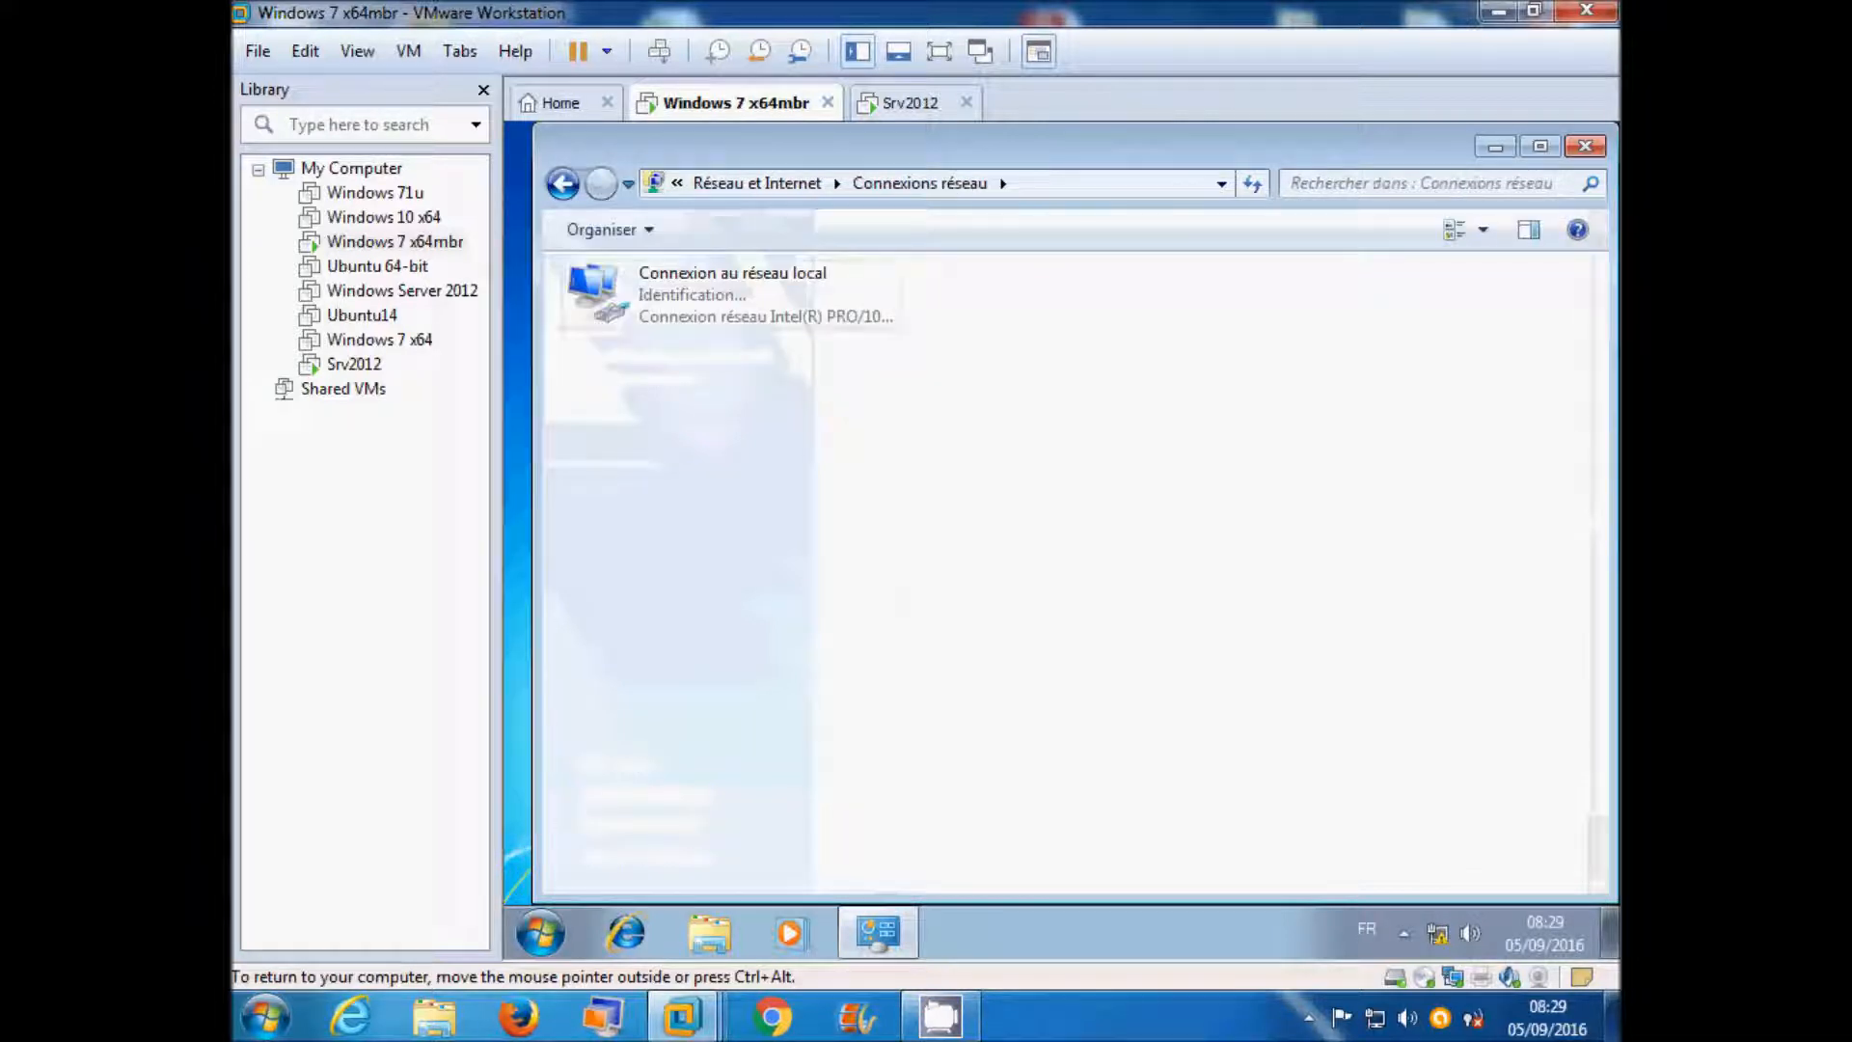
right_click(664, 306)
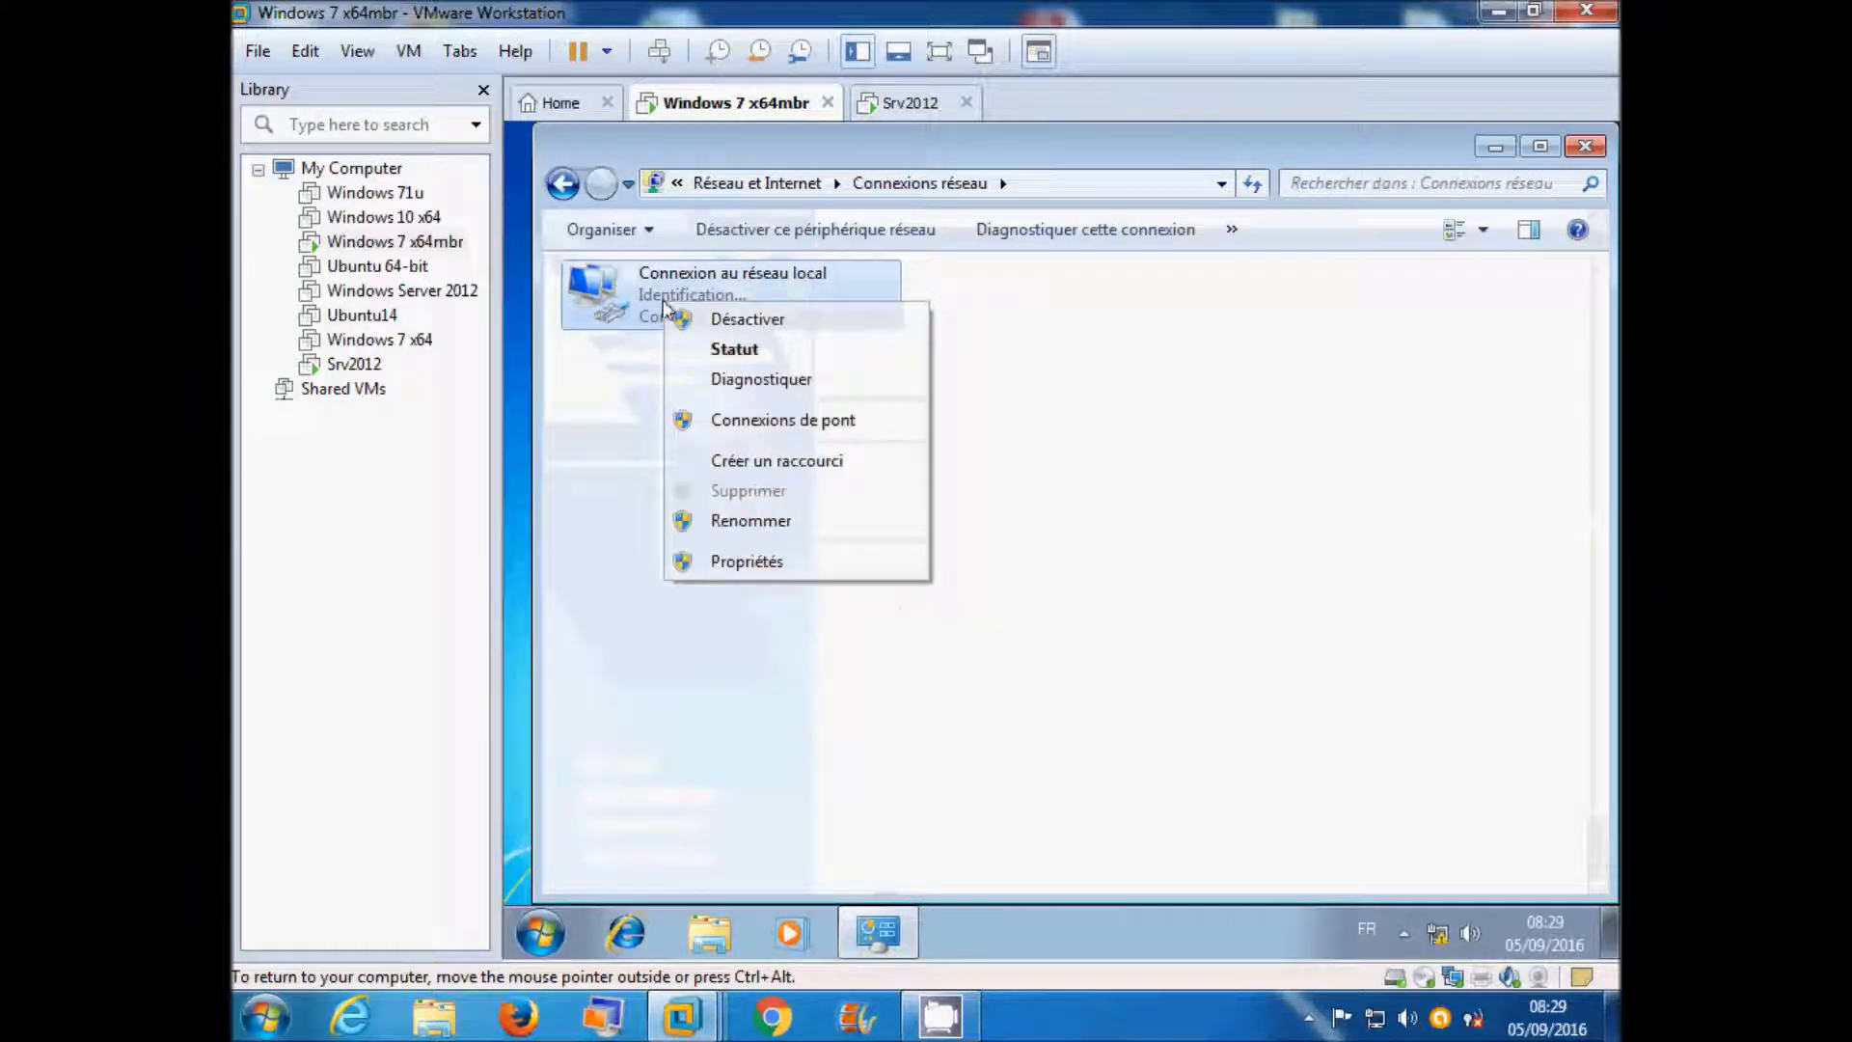
click(761, 560)
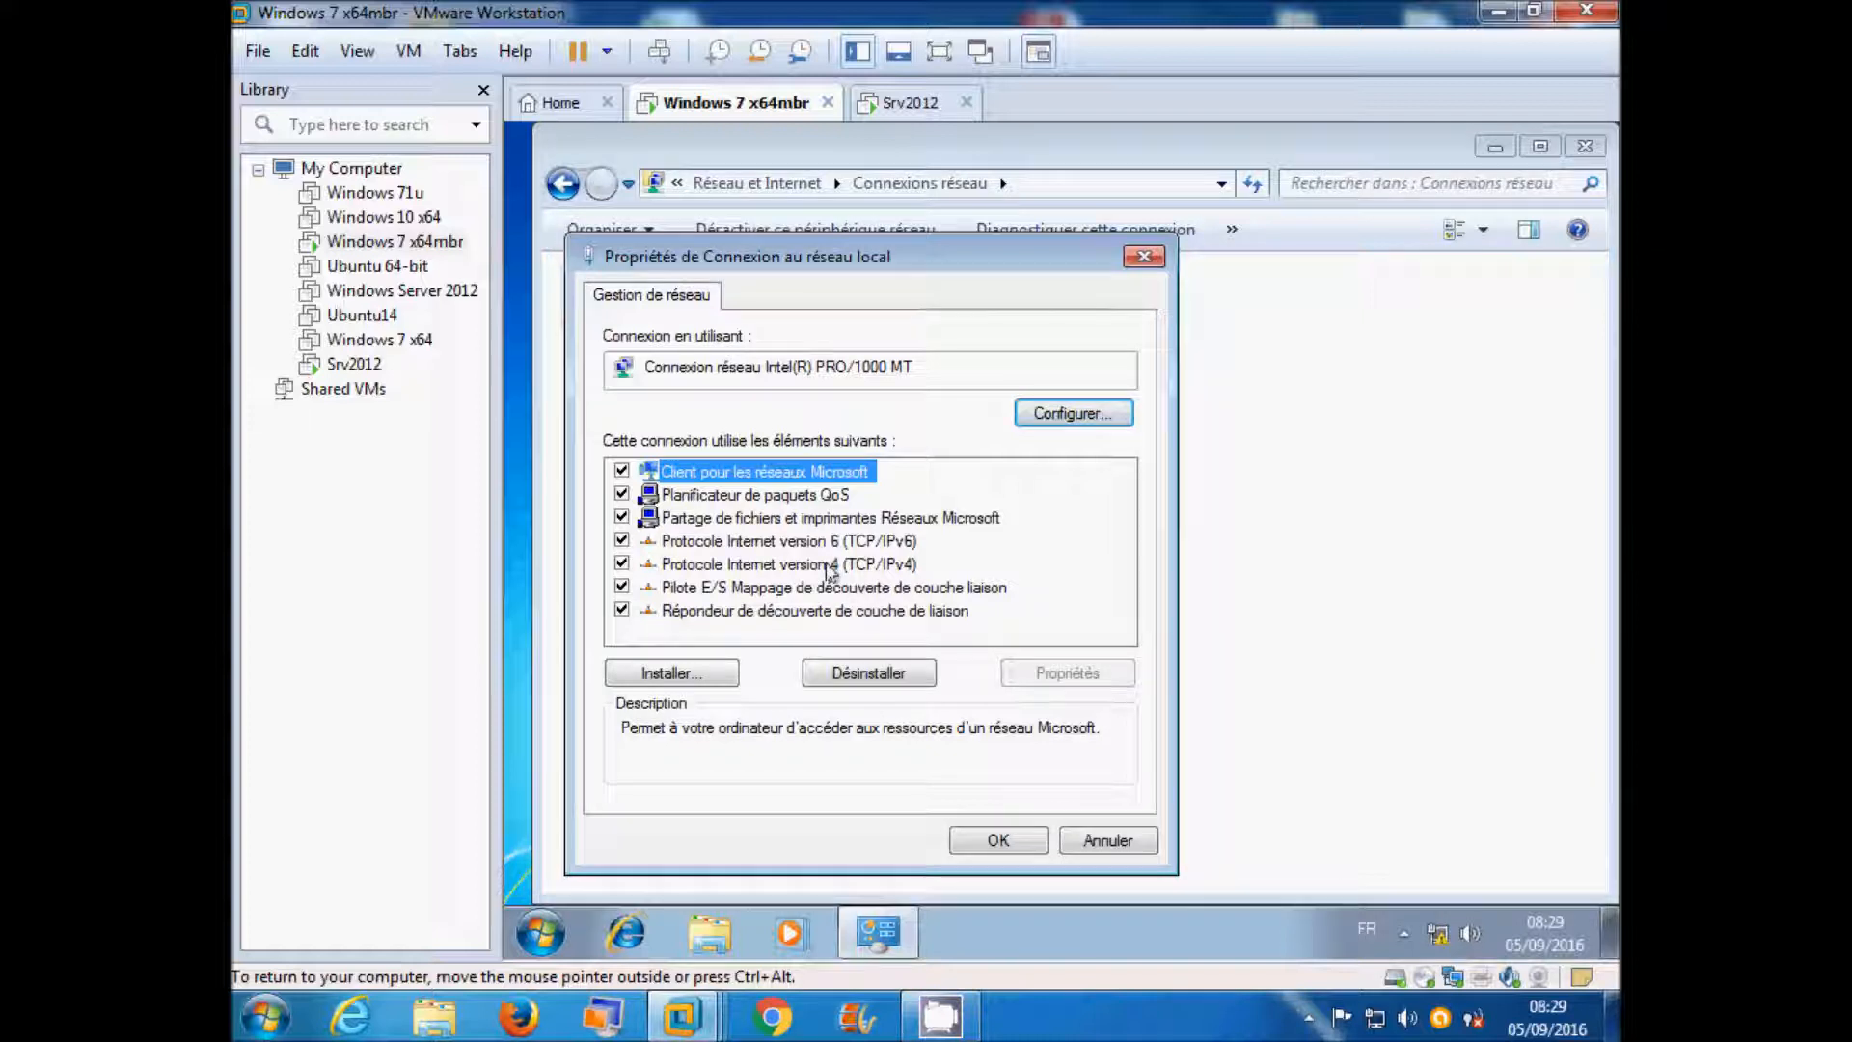
double_click(828, 571)
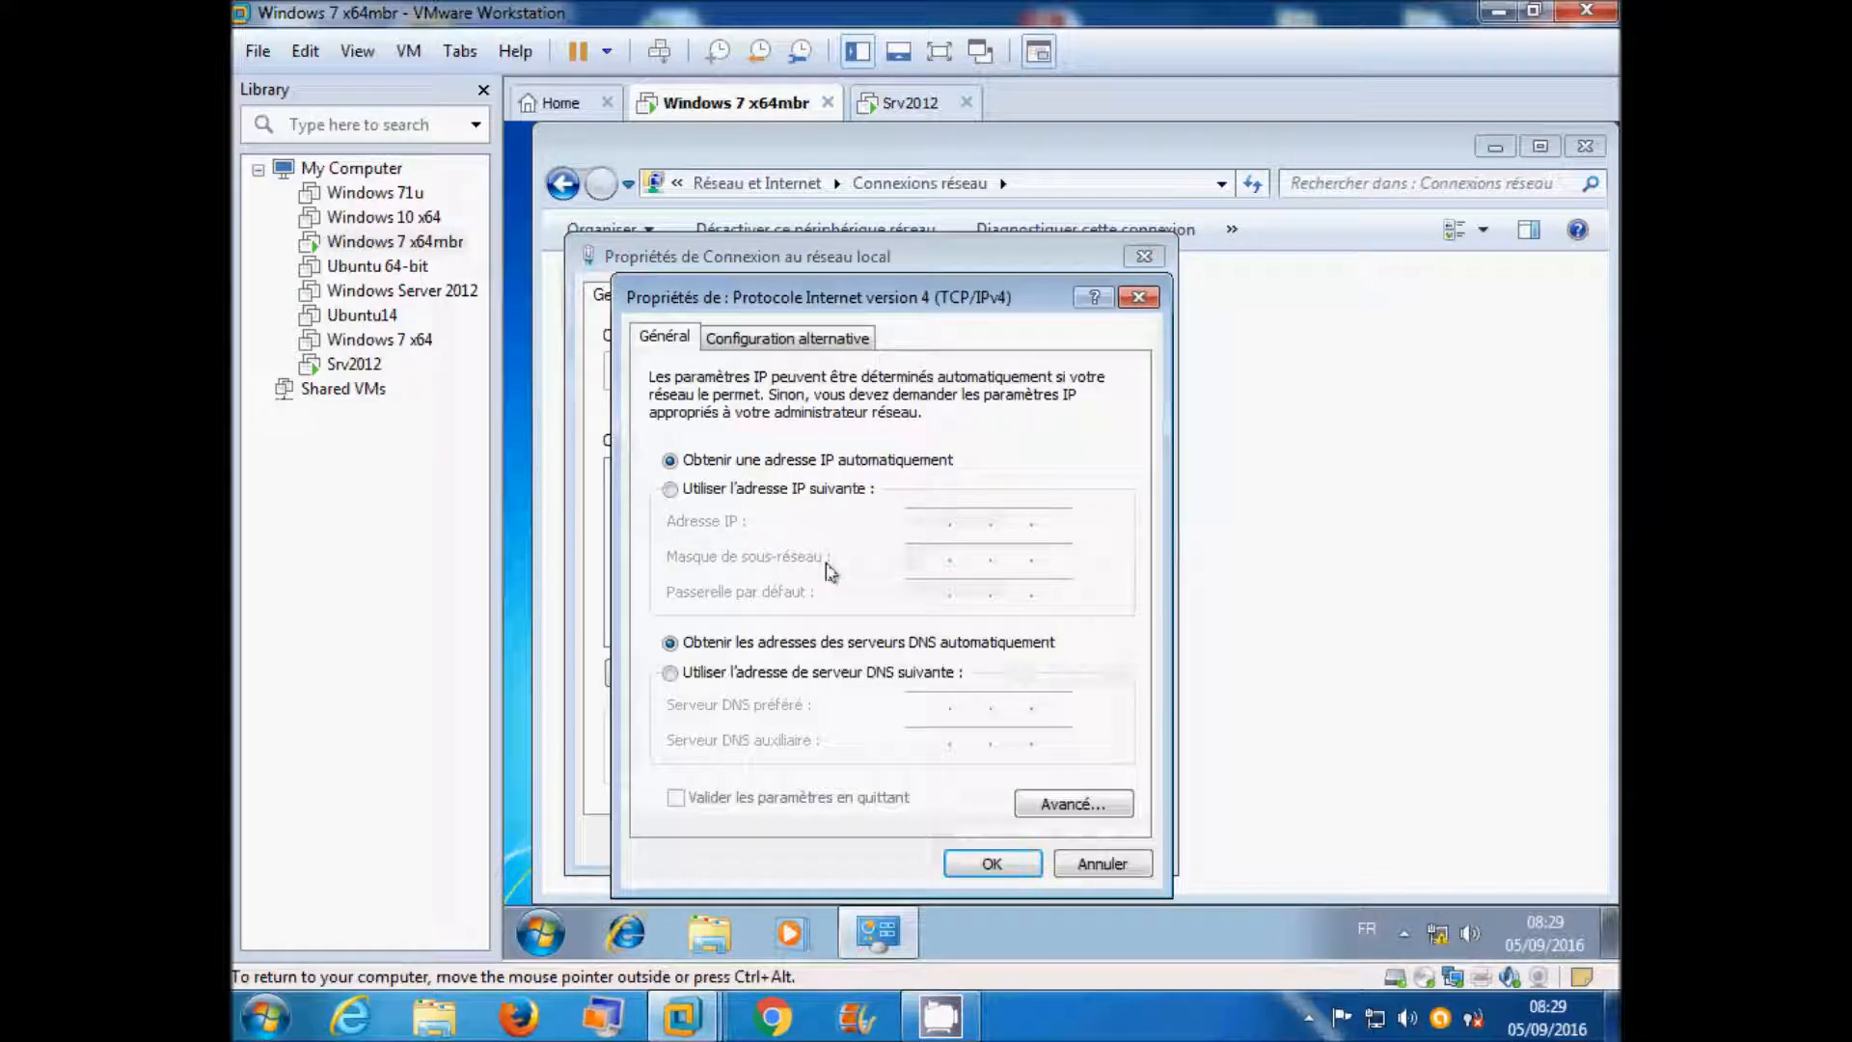
Assign the client the static IP address 192.168.1.2, subnet mask 255.255.255.0 and preferred DNS server 192.168.1.1, then close the network settings
click(737, 490)
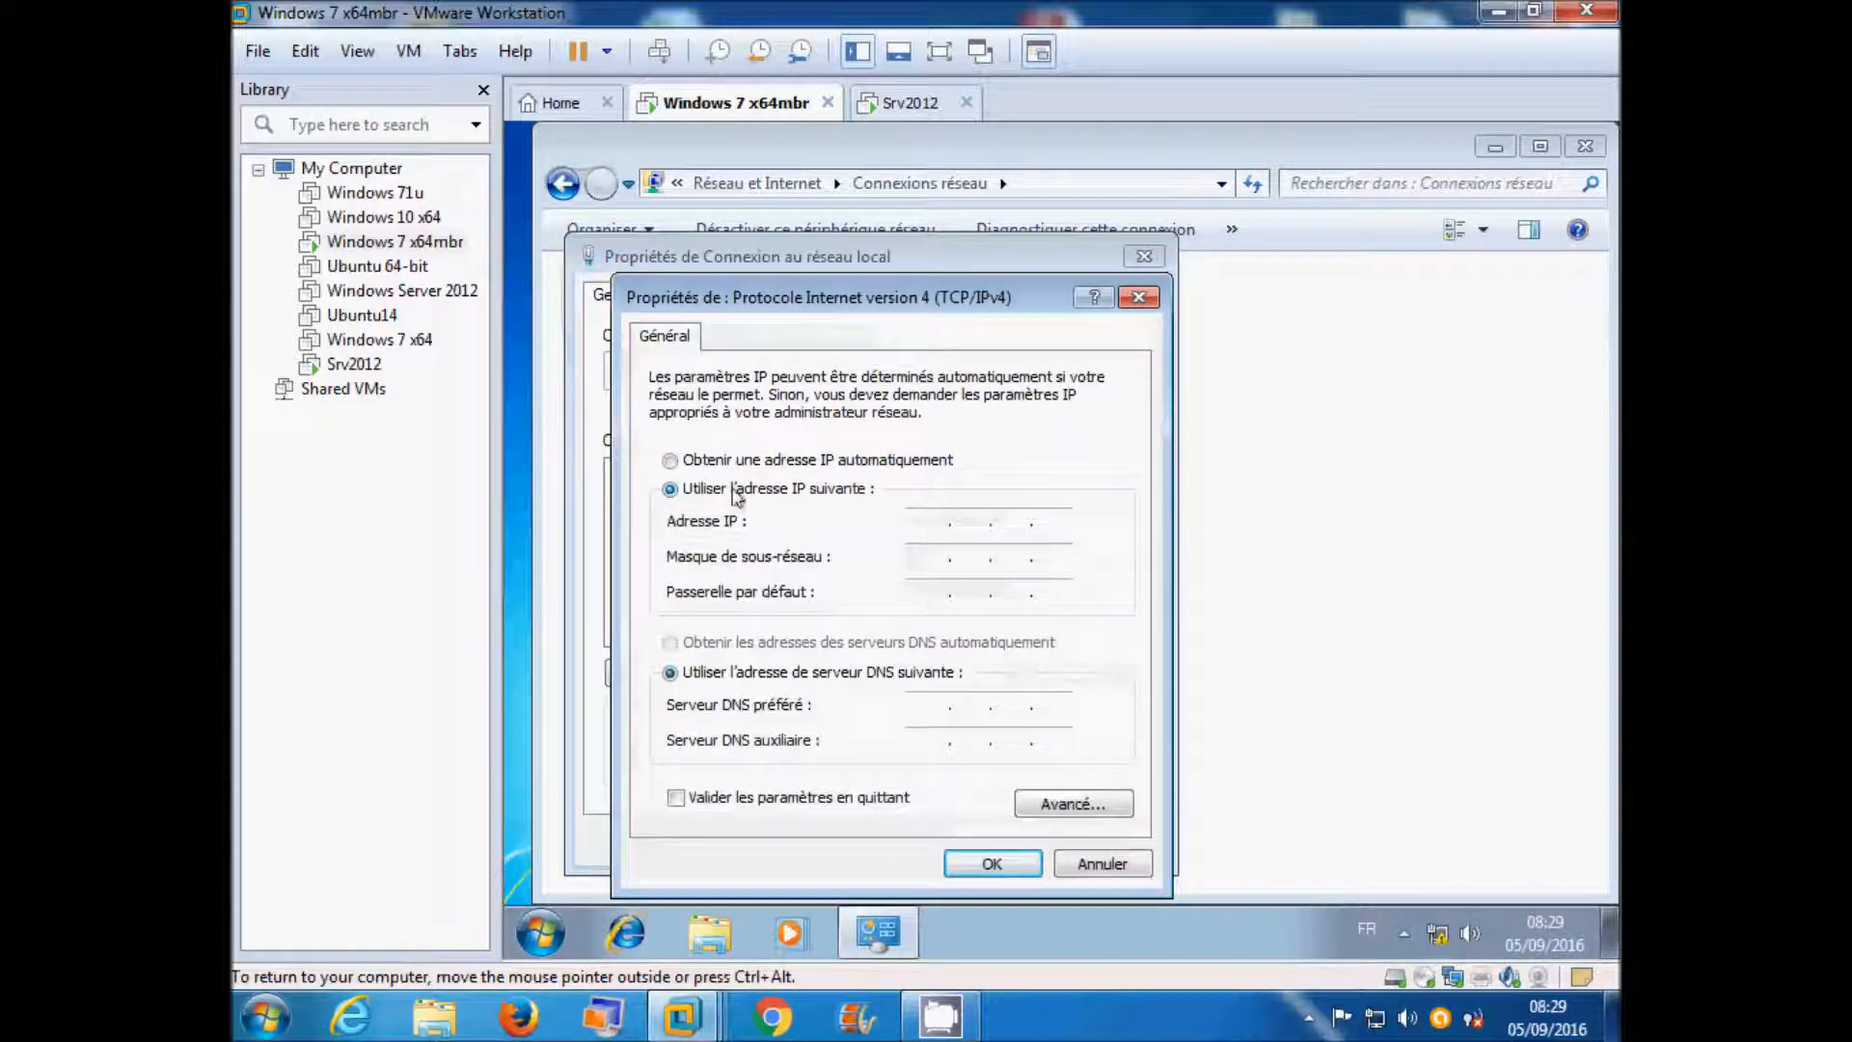
click(928, 522)
text(192 . 168 . 1 . 2)
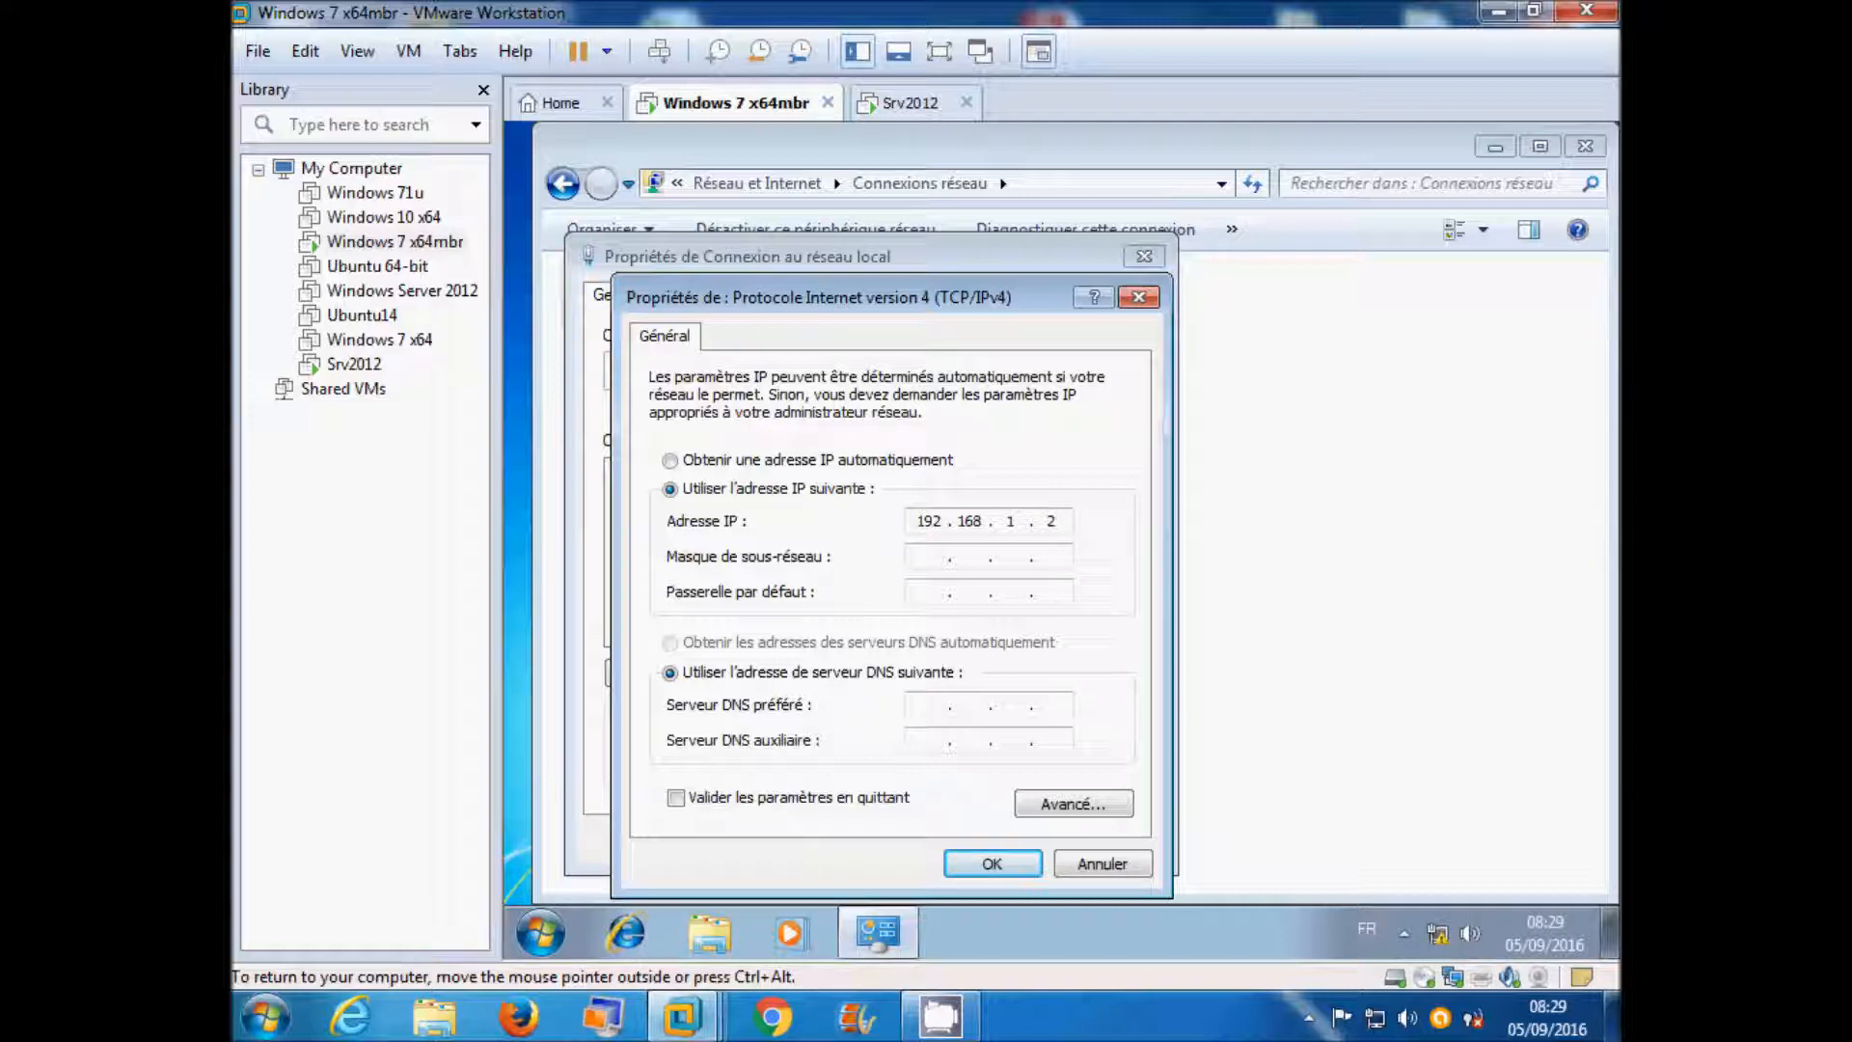
click(974, 556)
click(930, 705)
text(192 . 168 .)
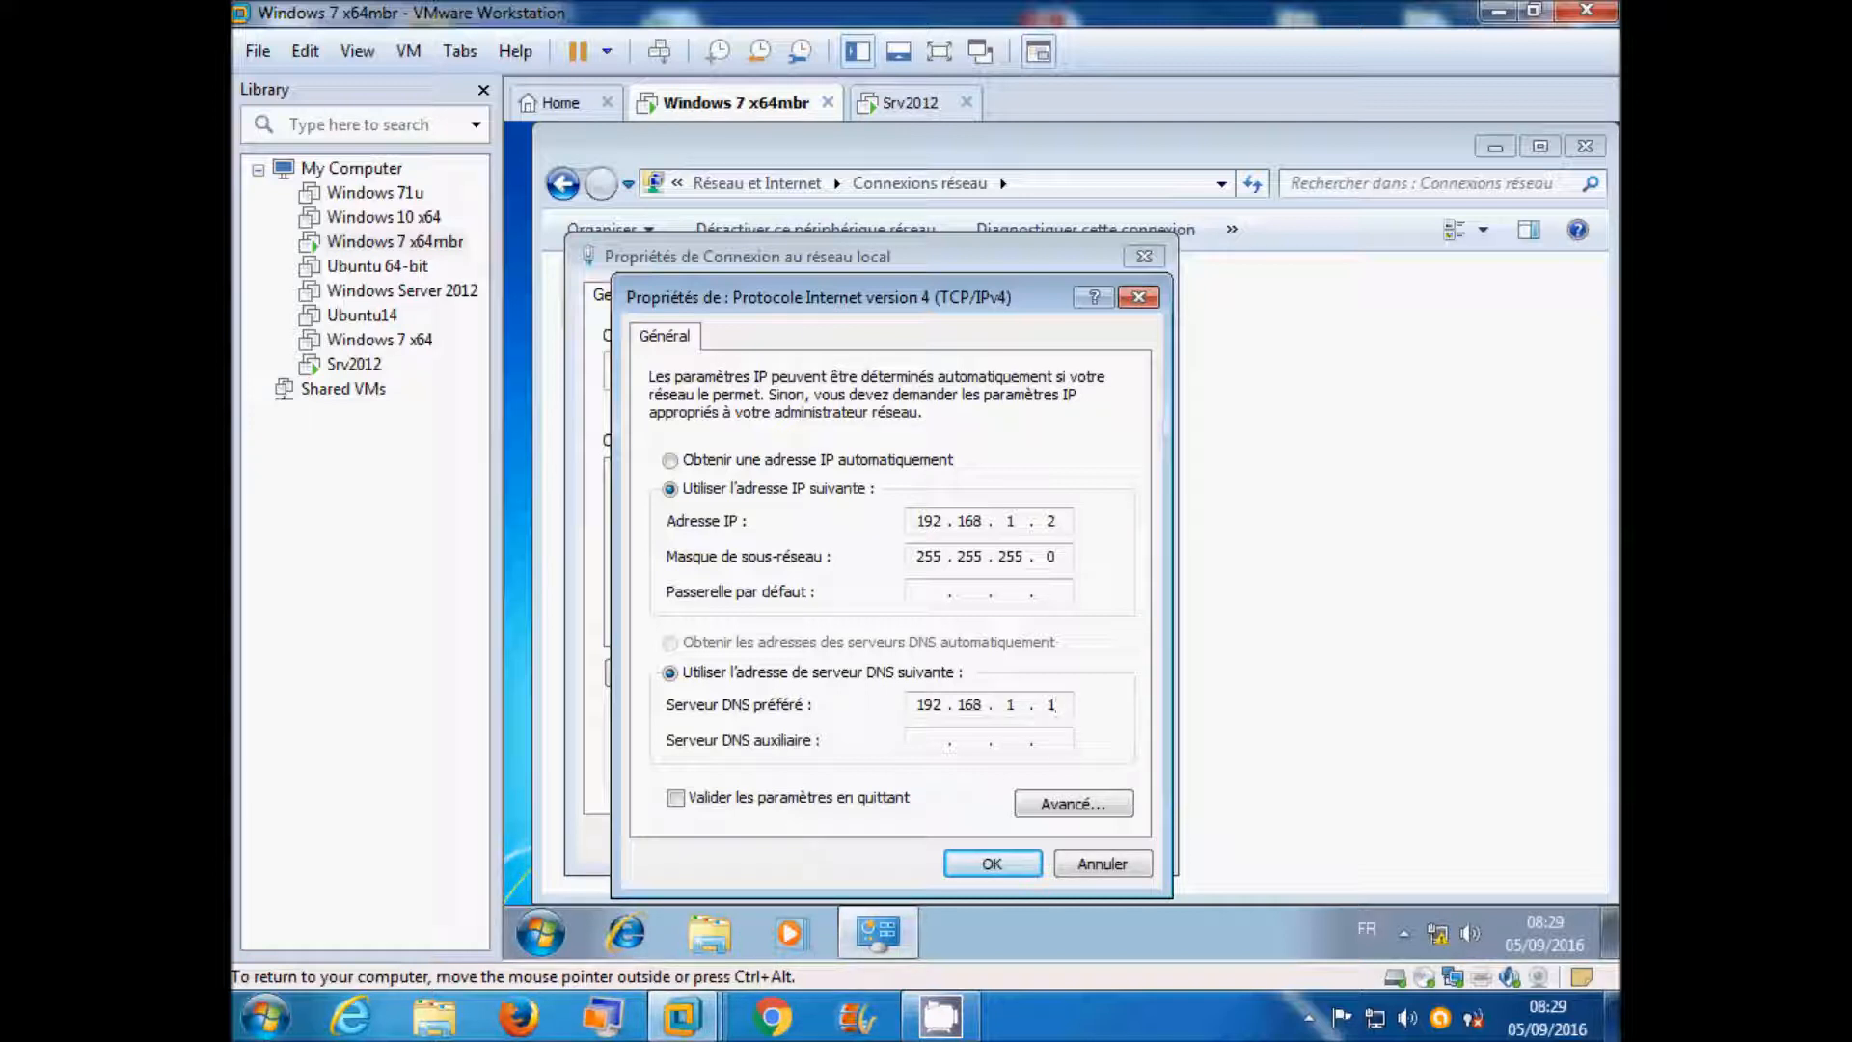
text(1.1)
click(992, 863)
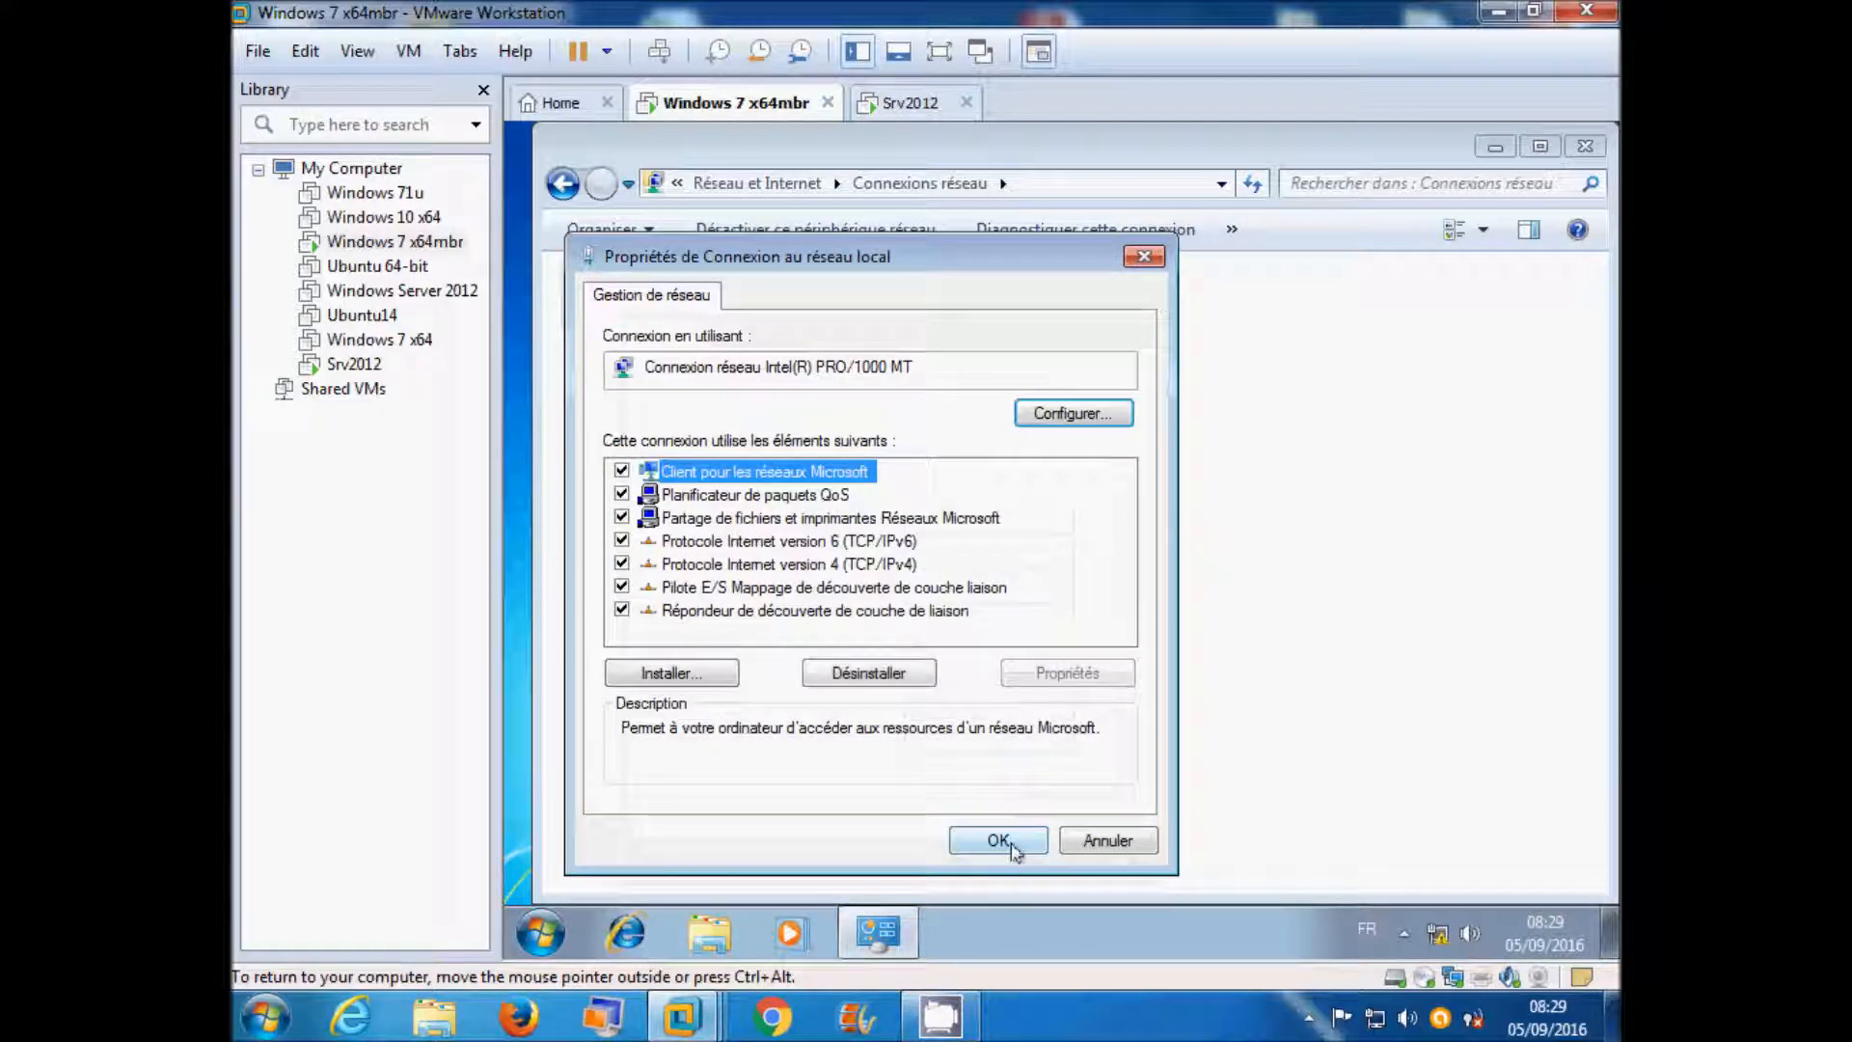
click(999, 839)
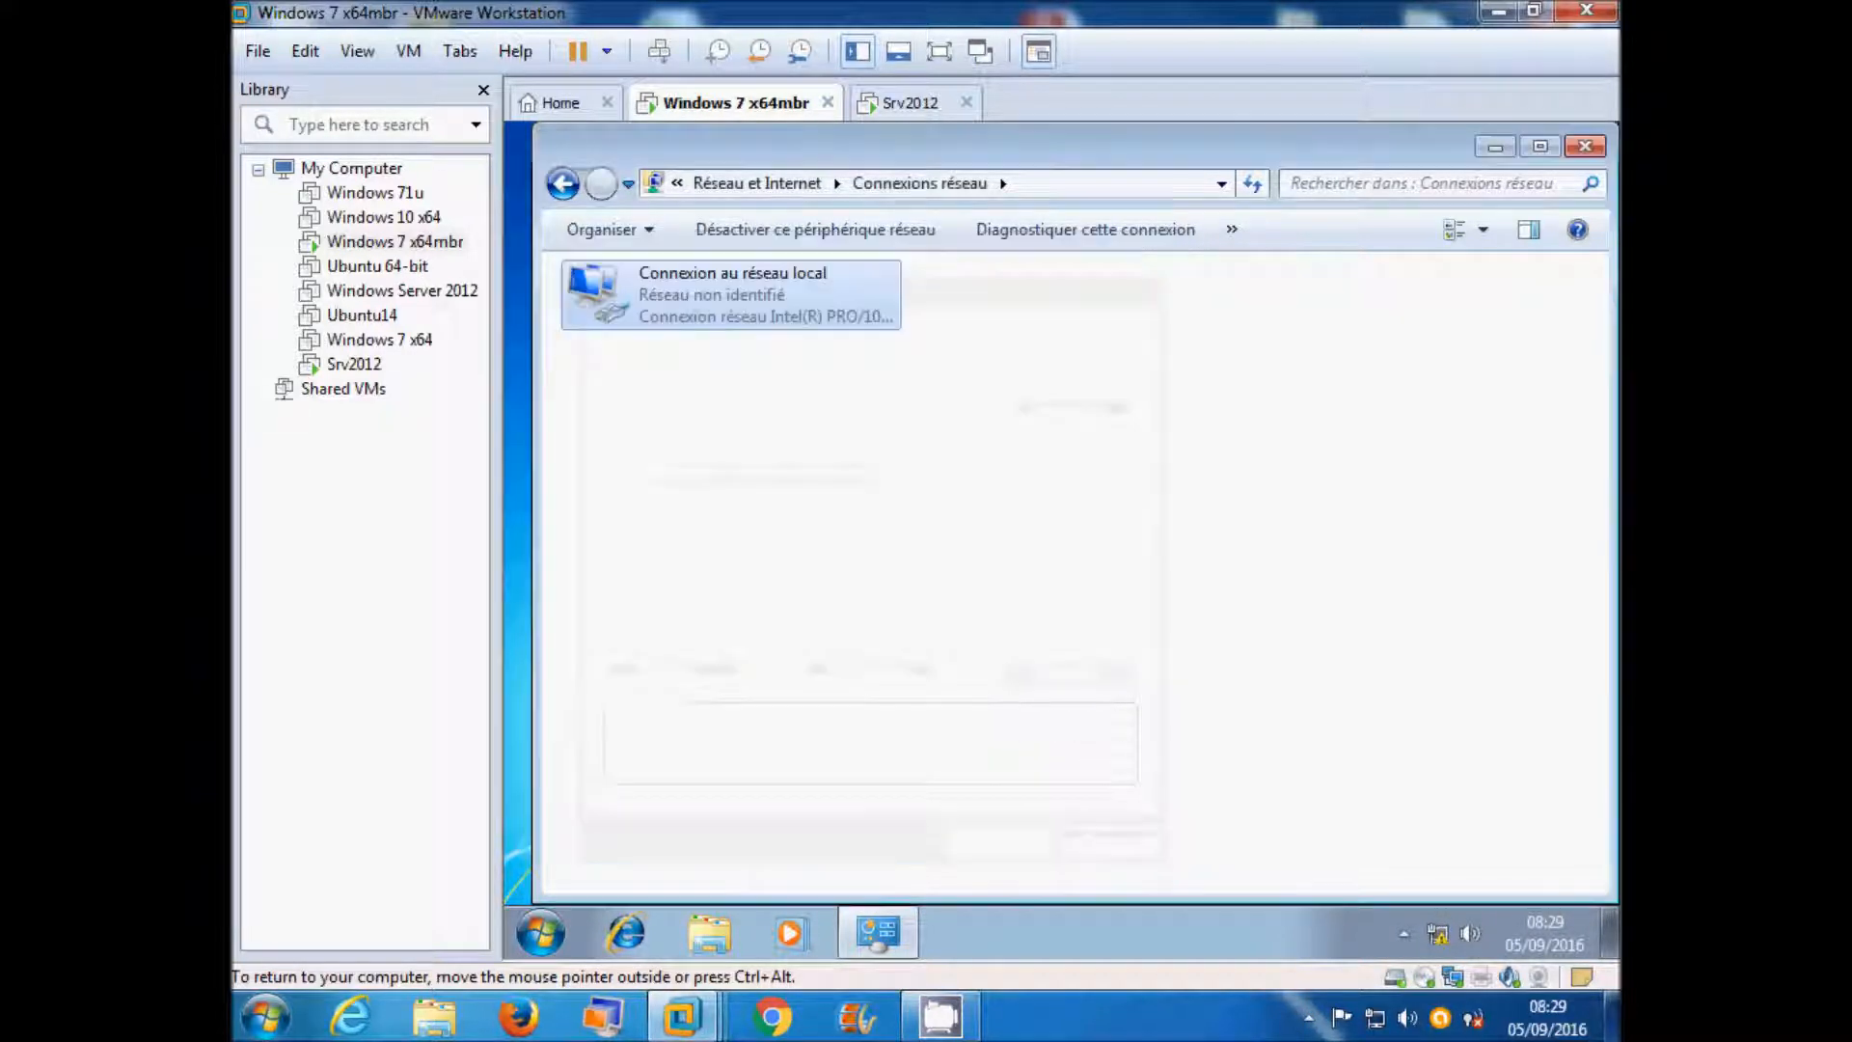
click(1582, 147)
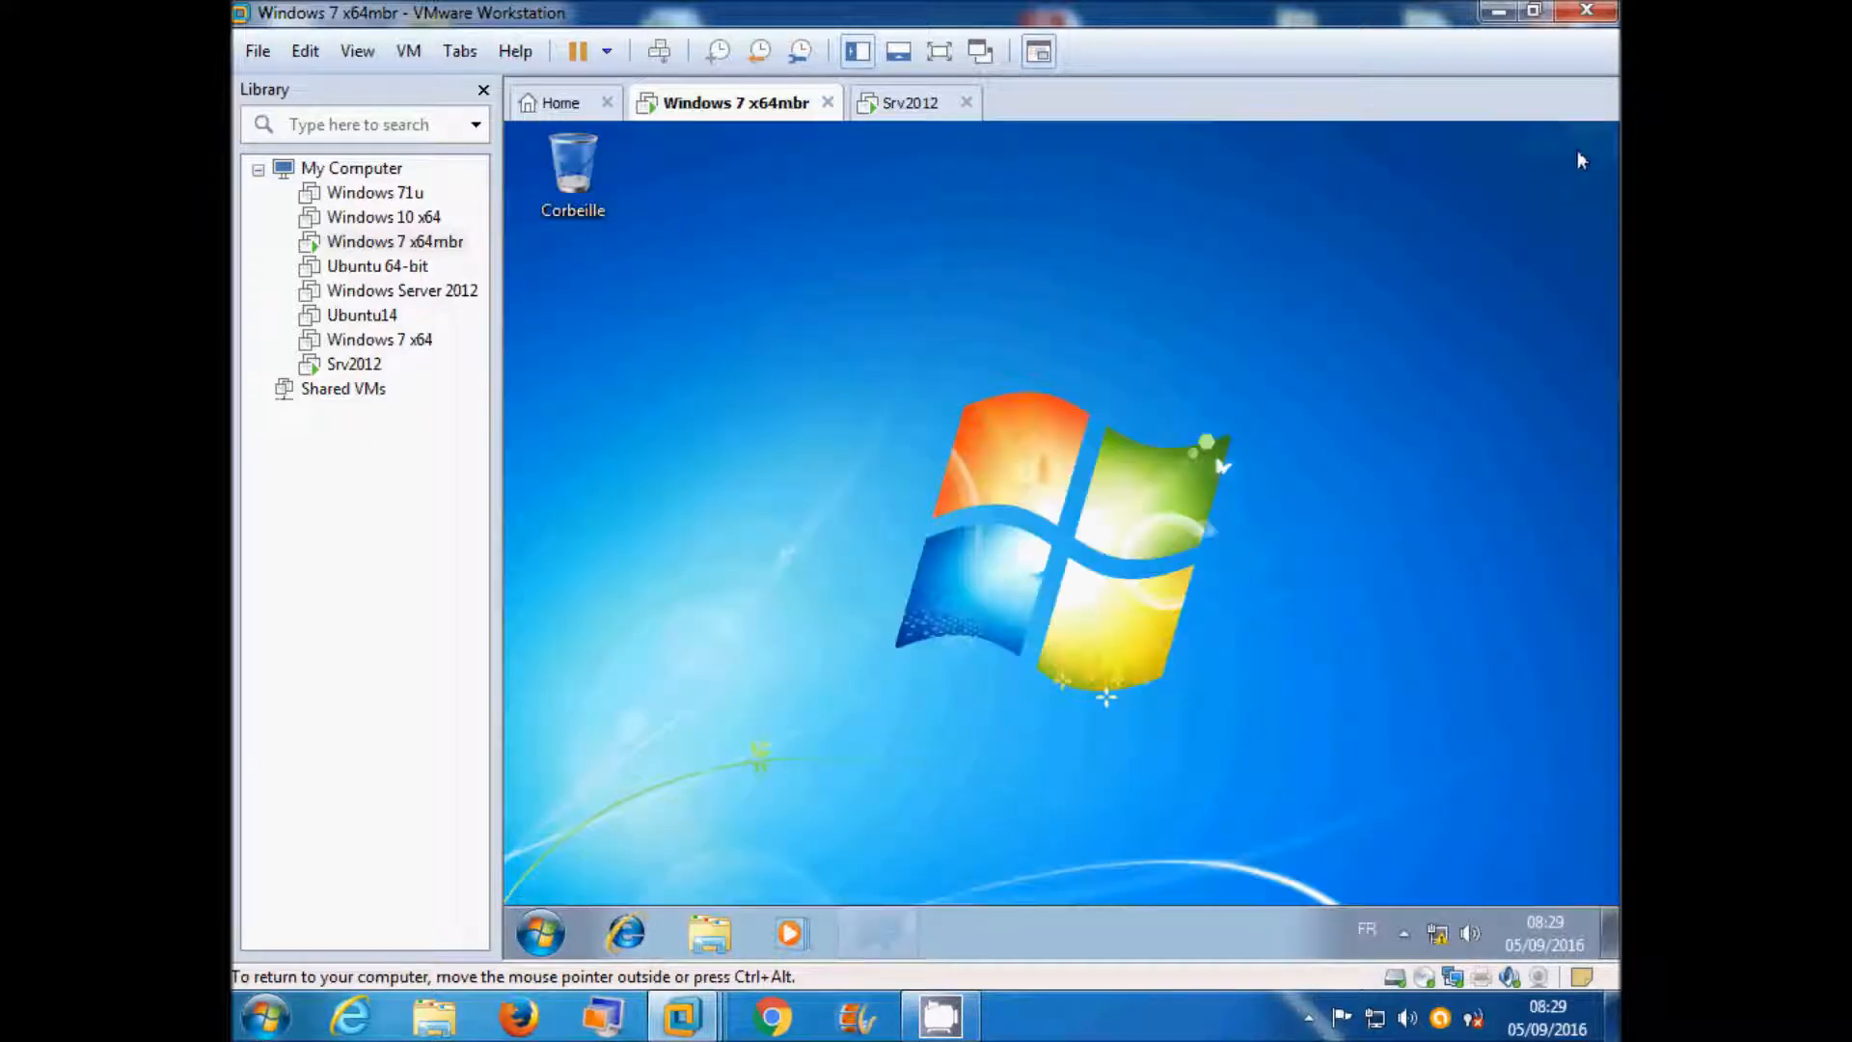
Start Internet Explorer on the client, close the extra tab and browse to ftp://srv2012
click(634, 936)
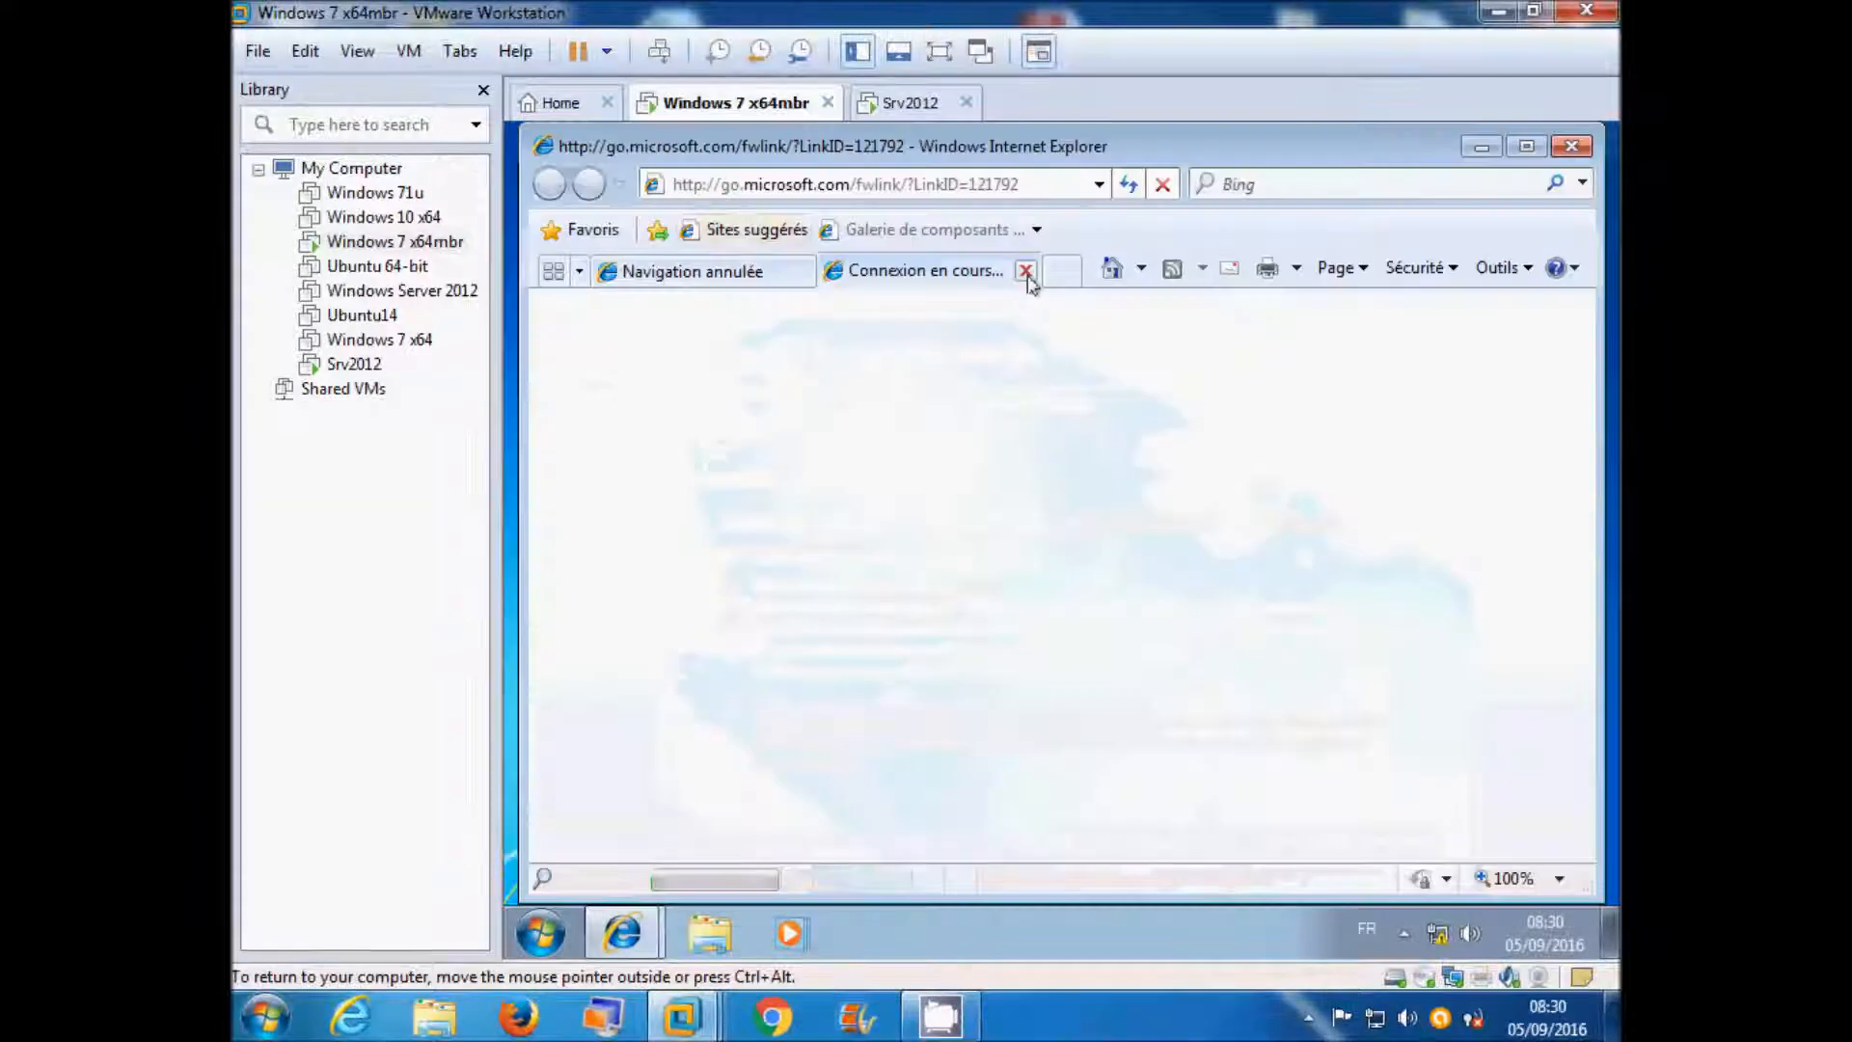
click(1025, 271)
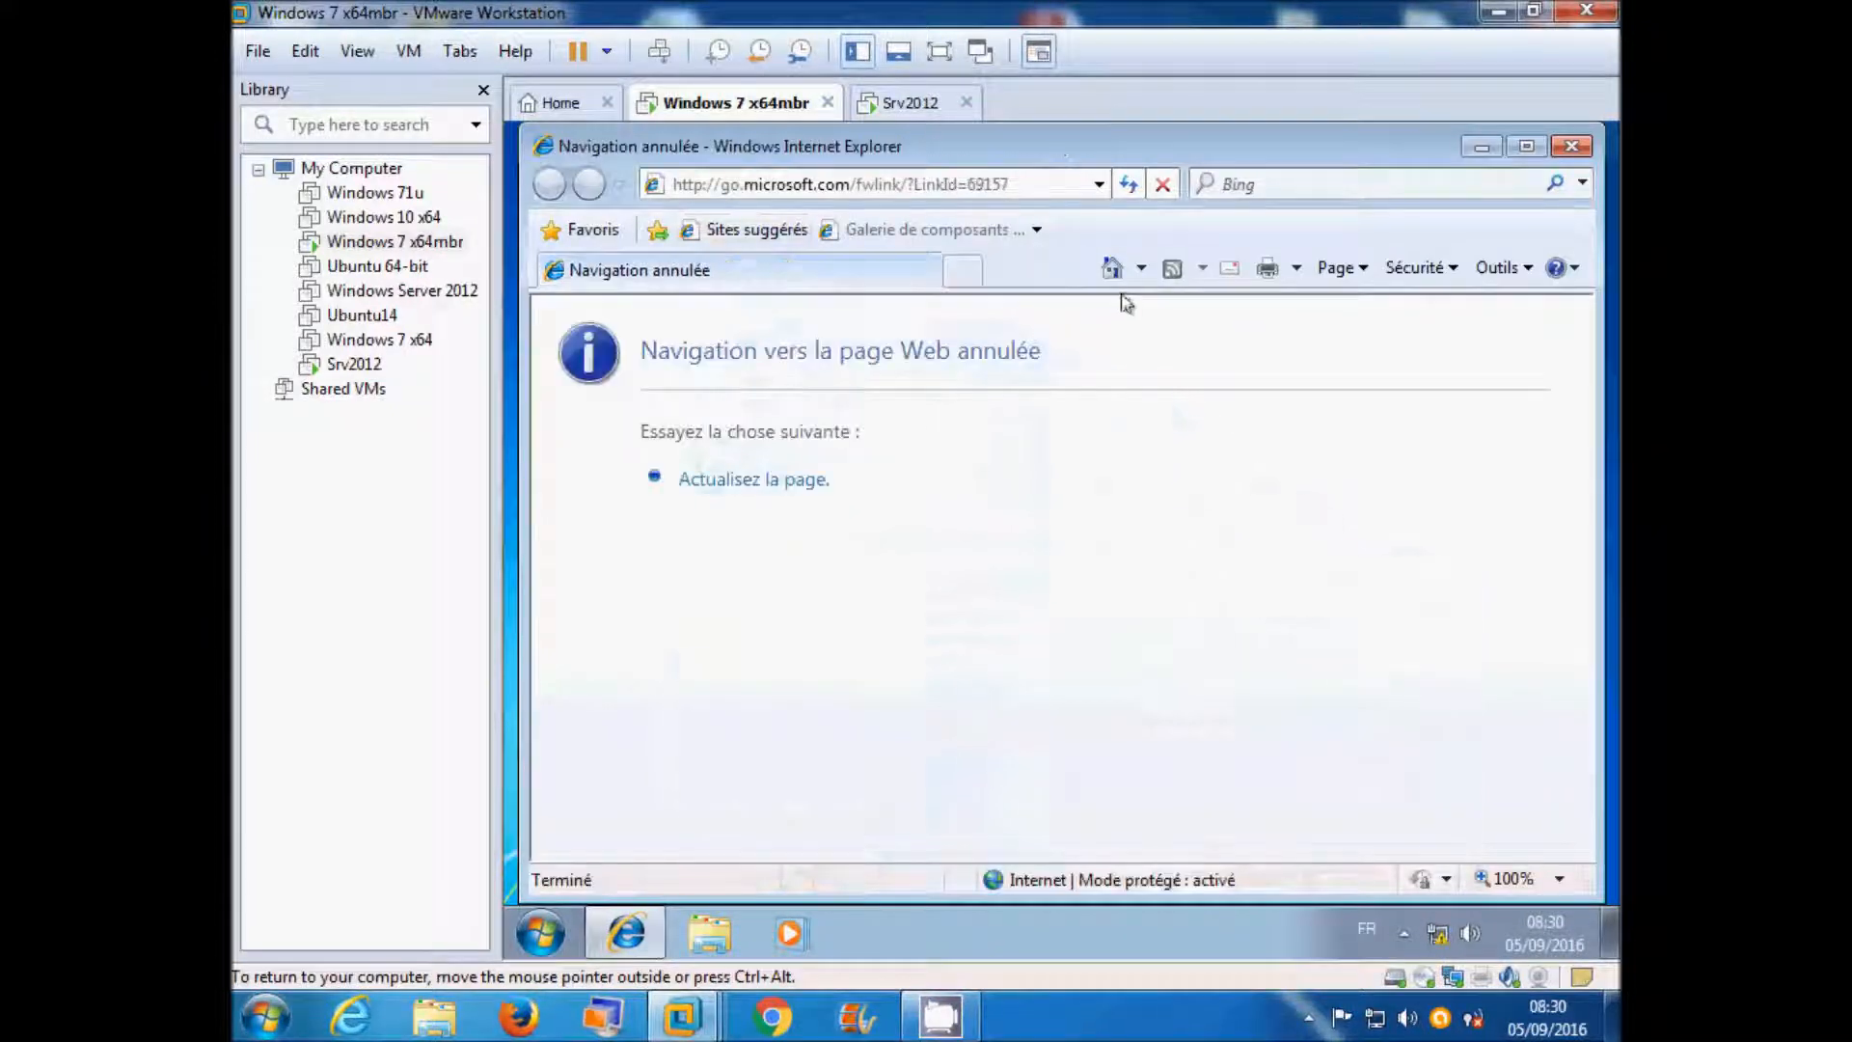
click(1043, 183)
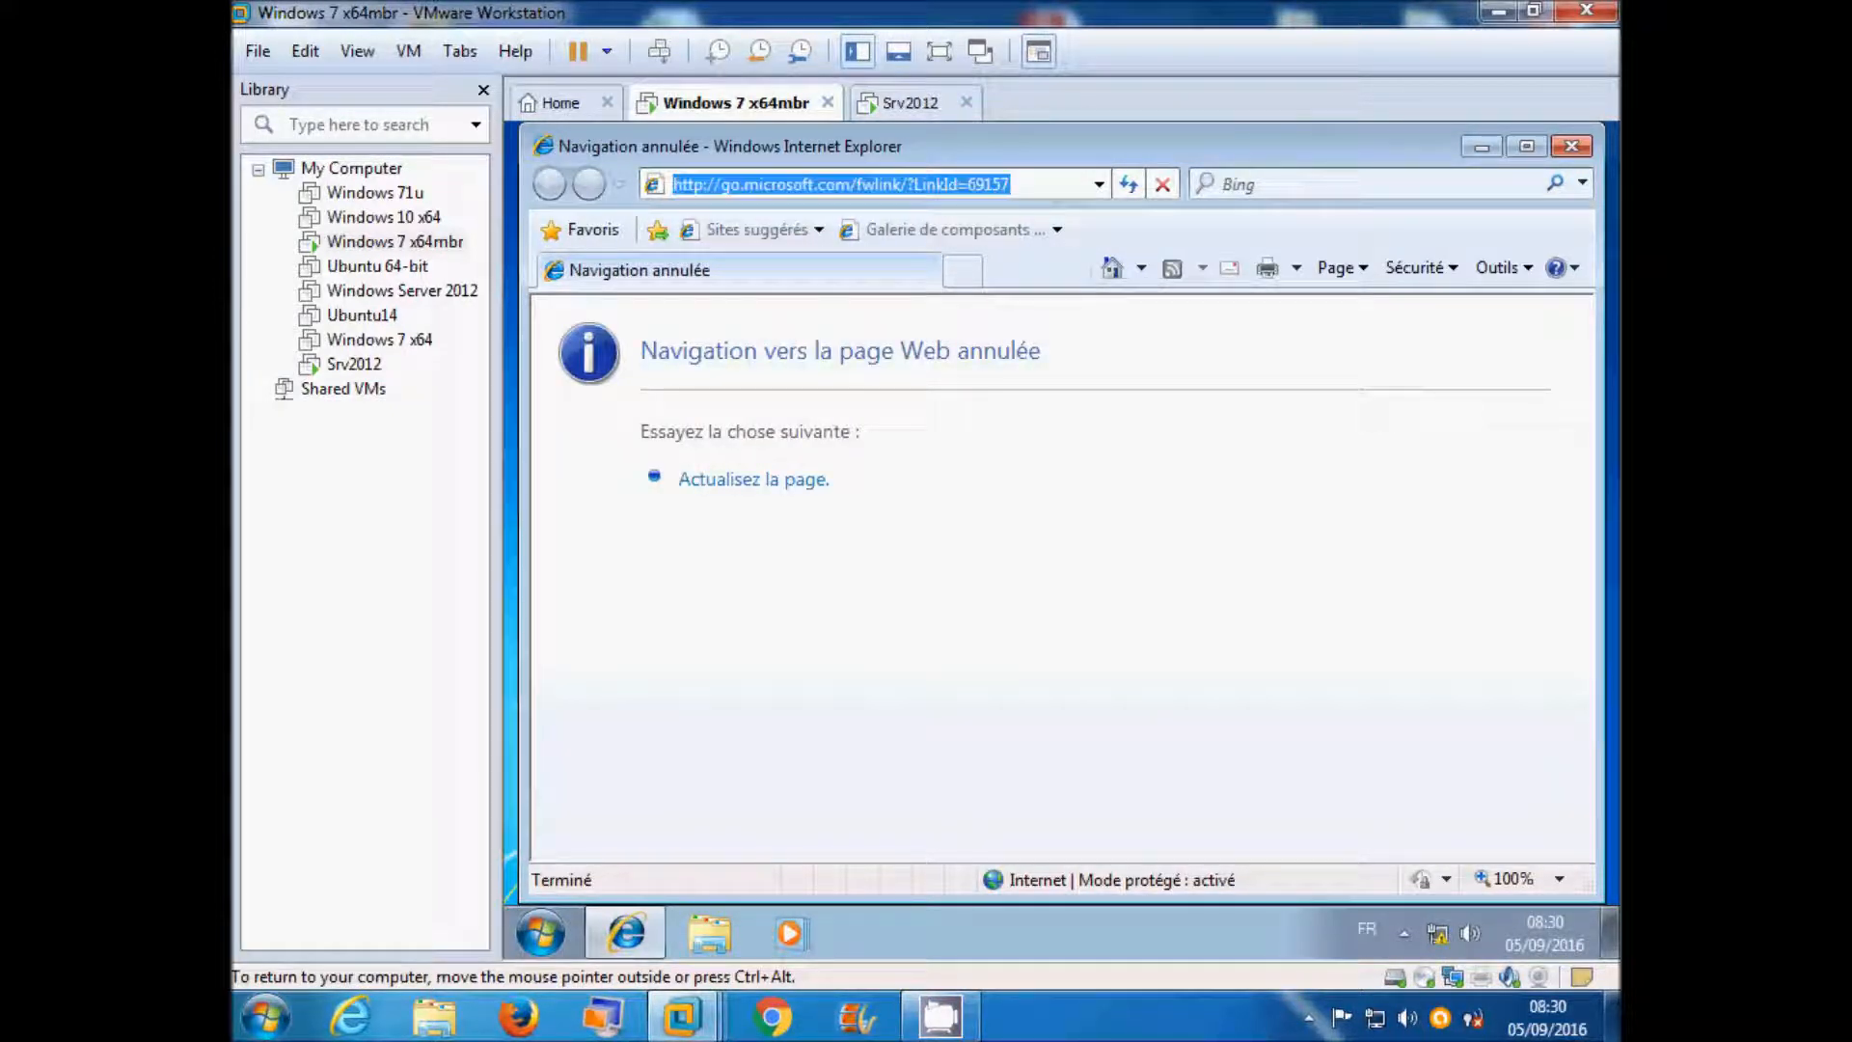
text(ftp://srv)
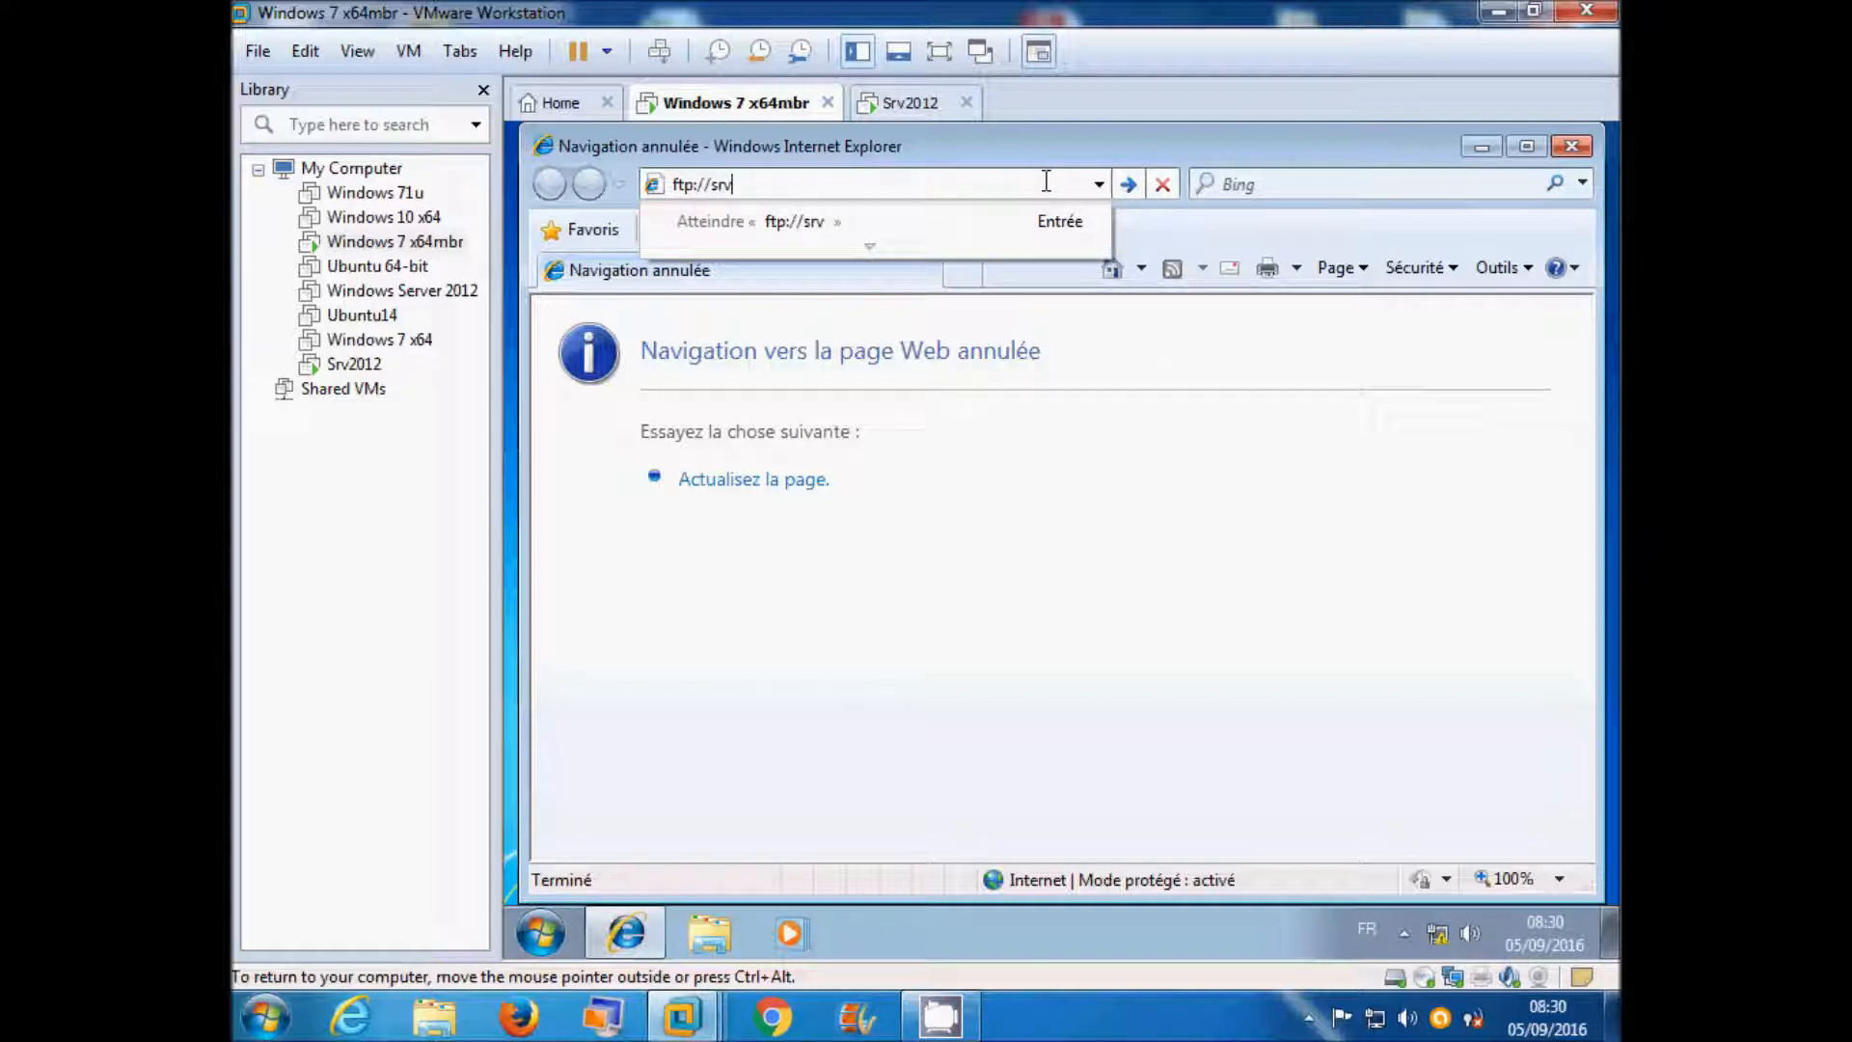
text(2012)
key(Return)
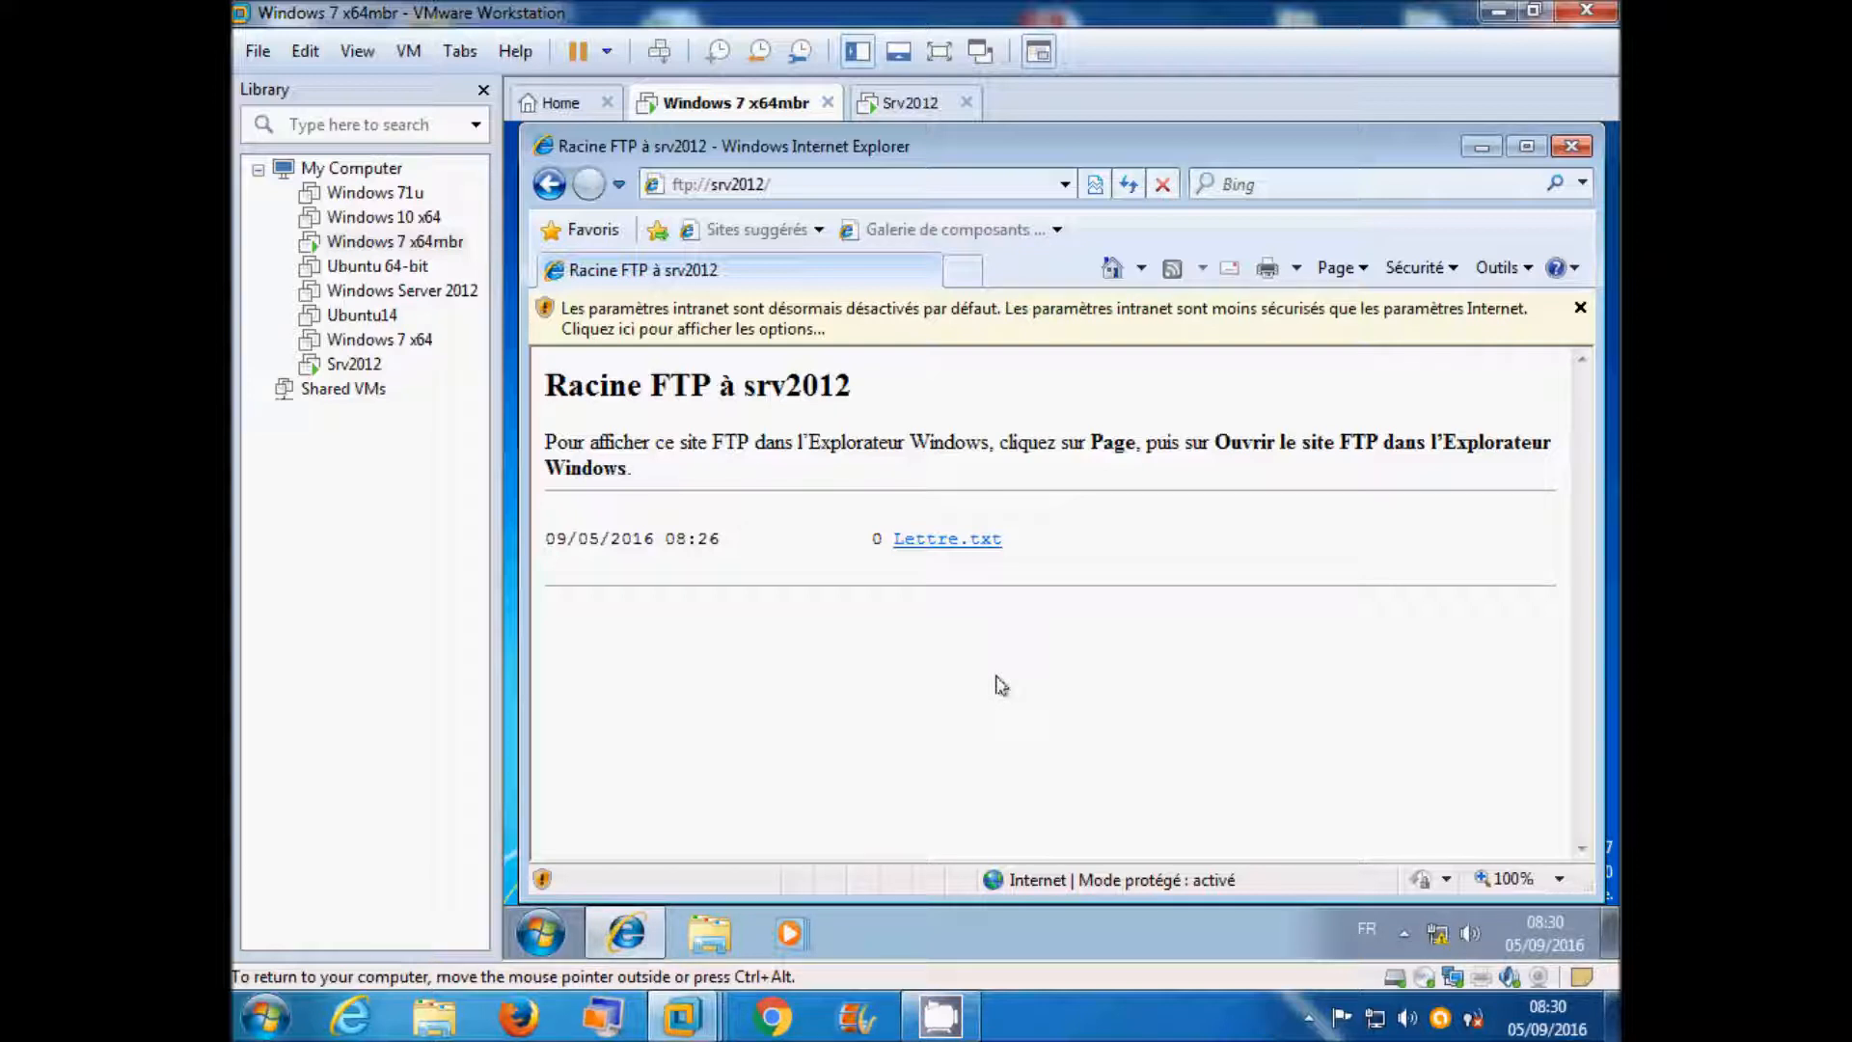
Open the FTP site in Windows Explorer, allowing the security request, minimize the browser and lower the folder window to uncover the desktop
key(alt)
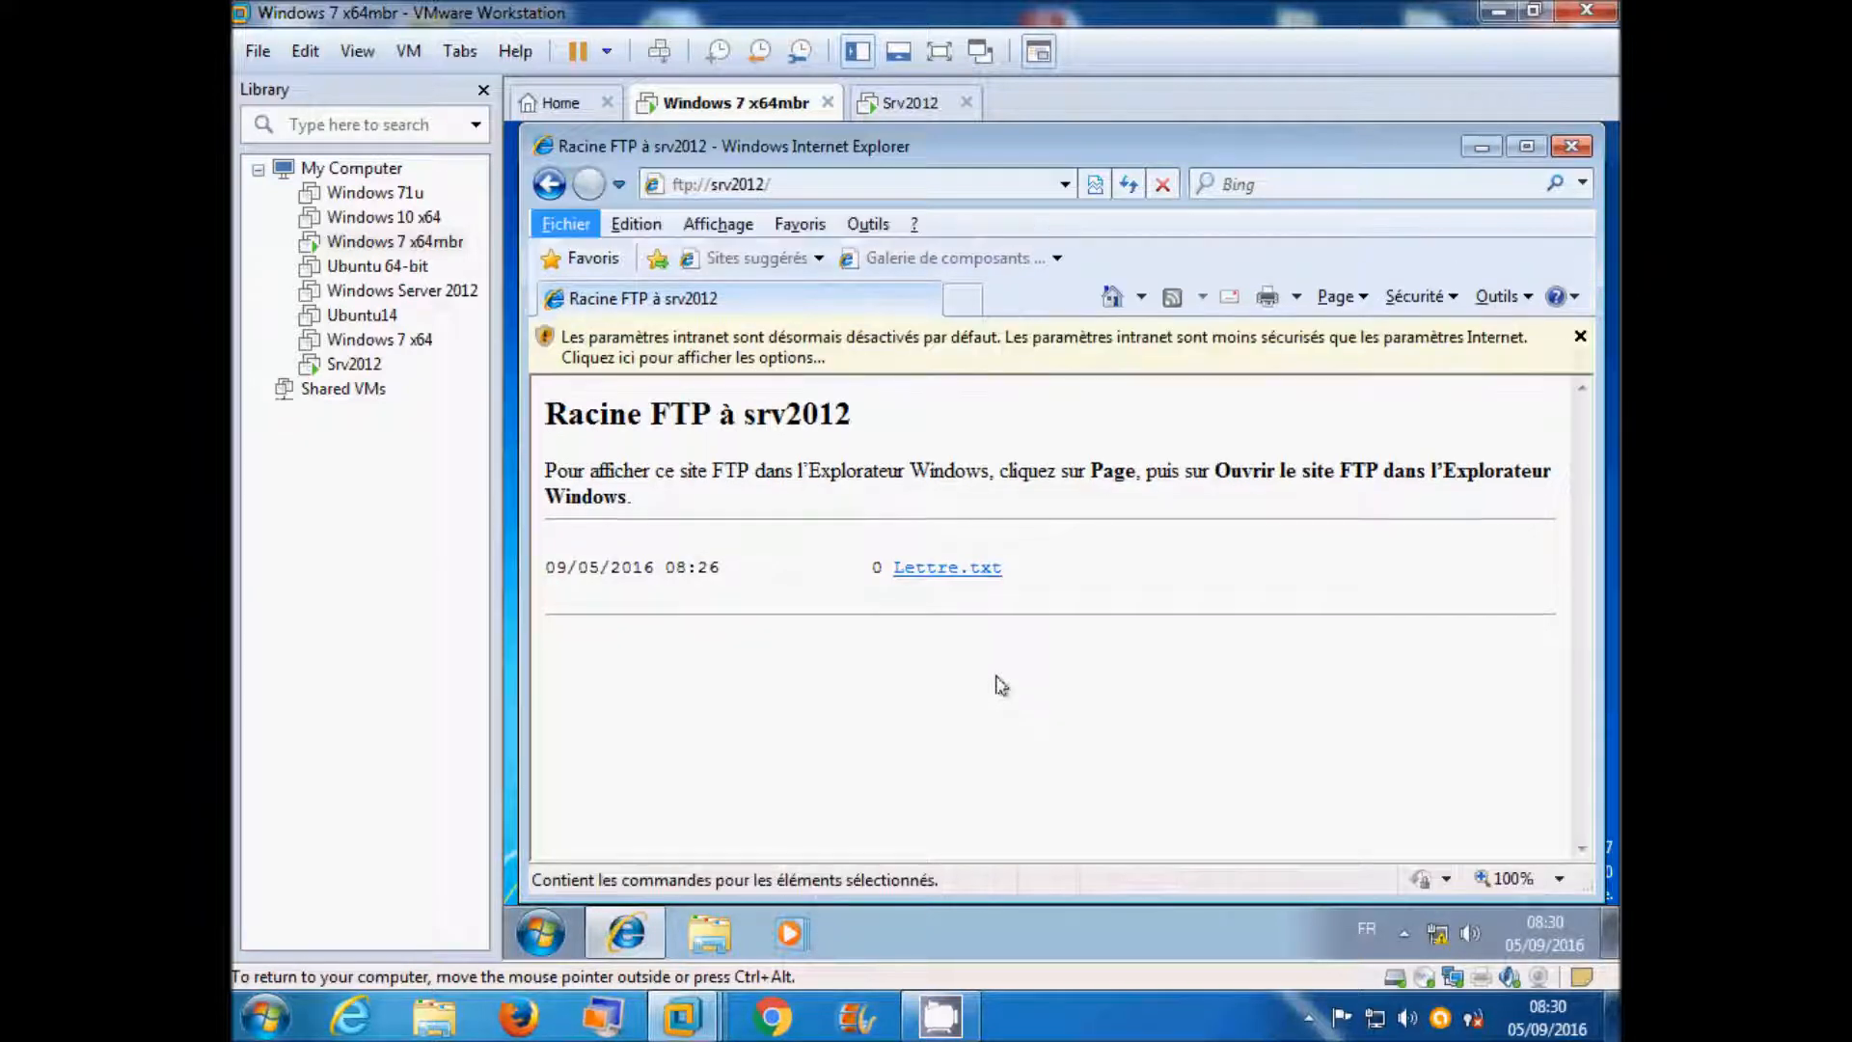
click(719, 224)
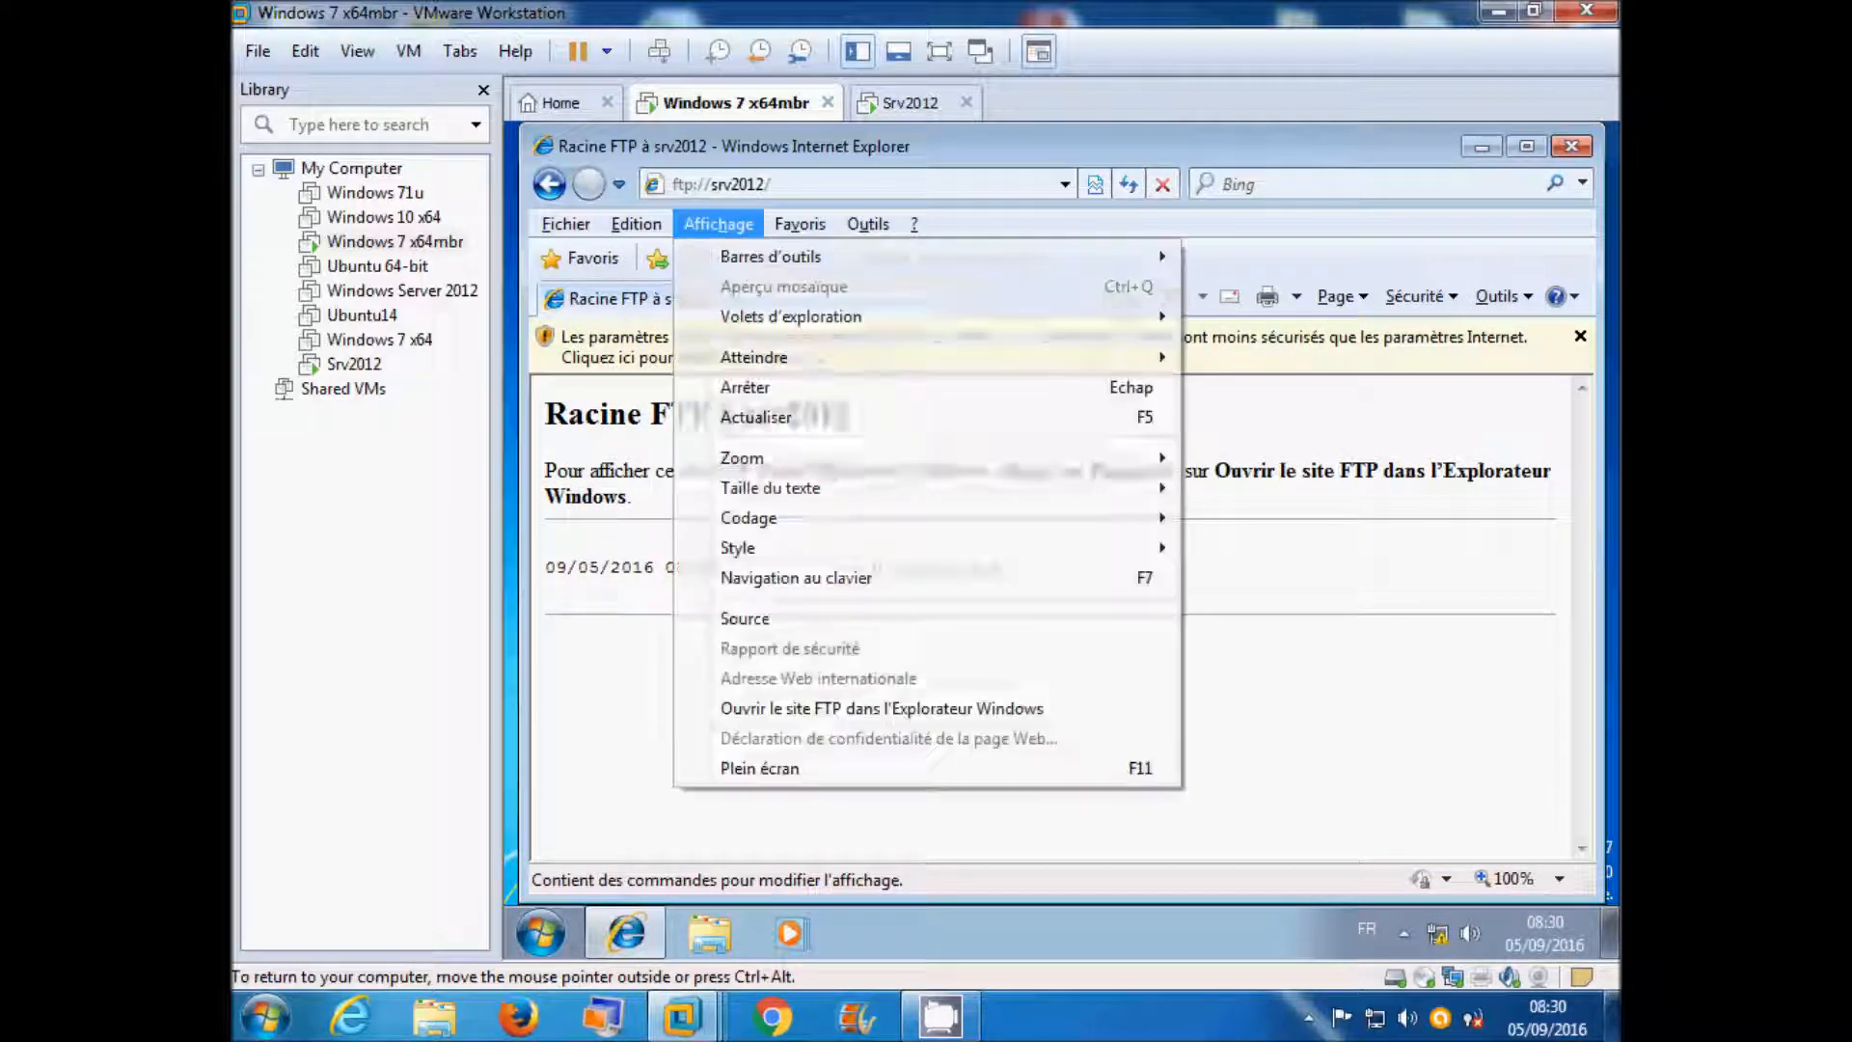
click(833, 711)
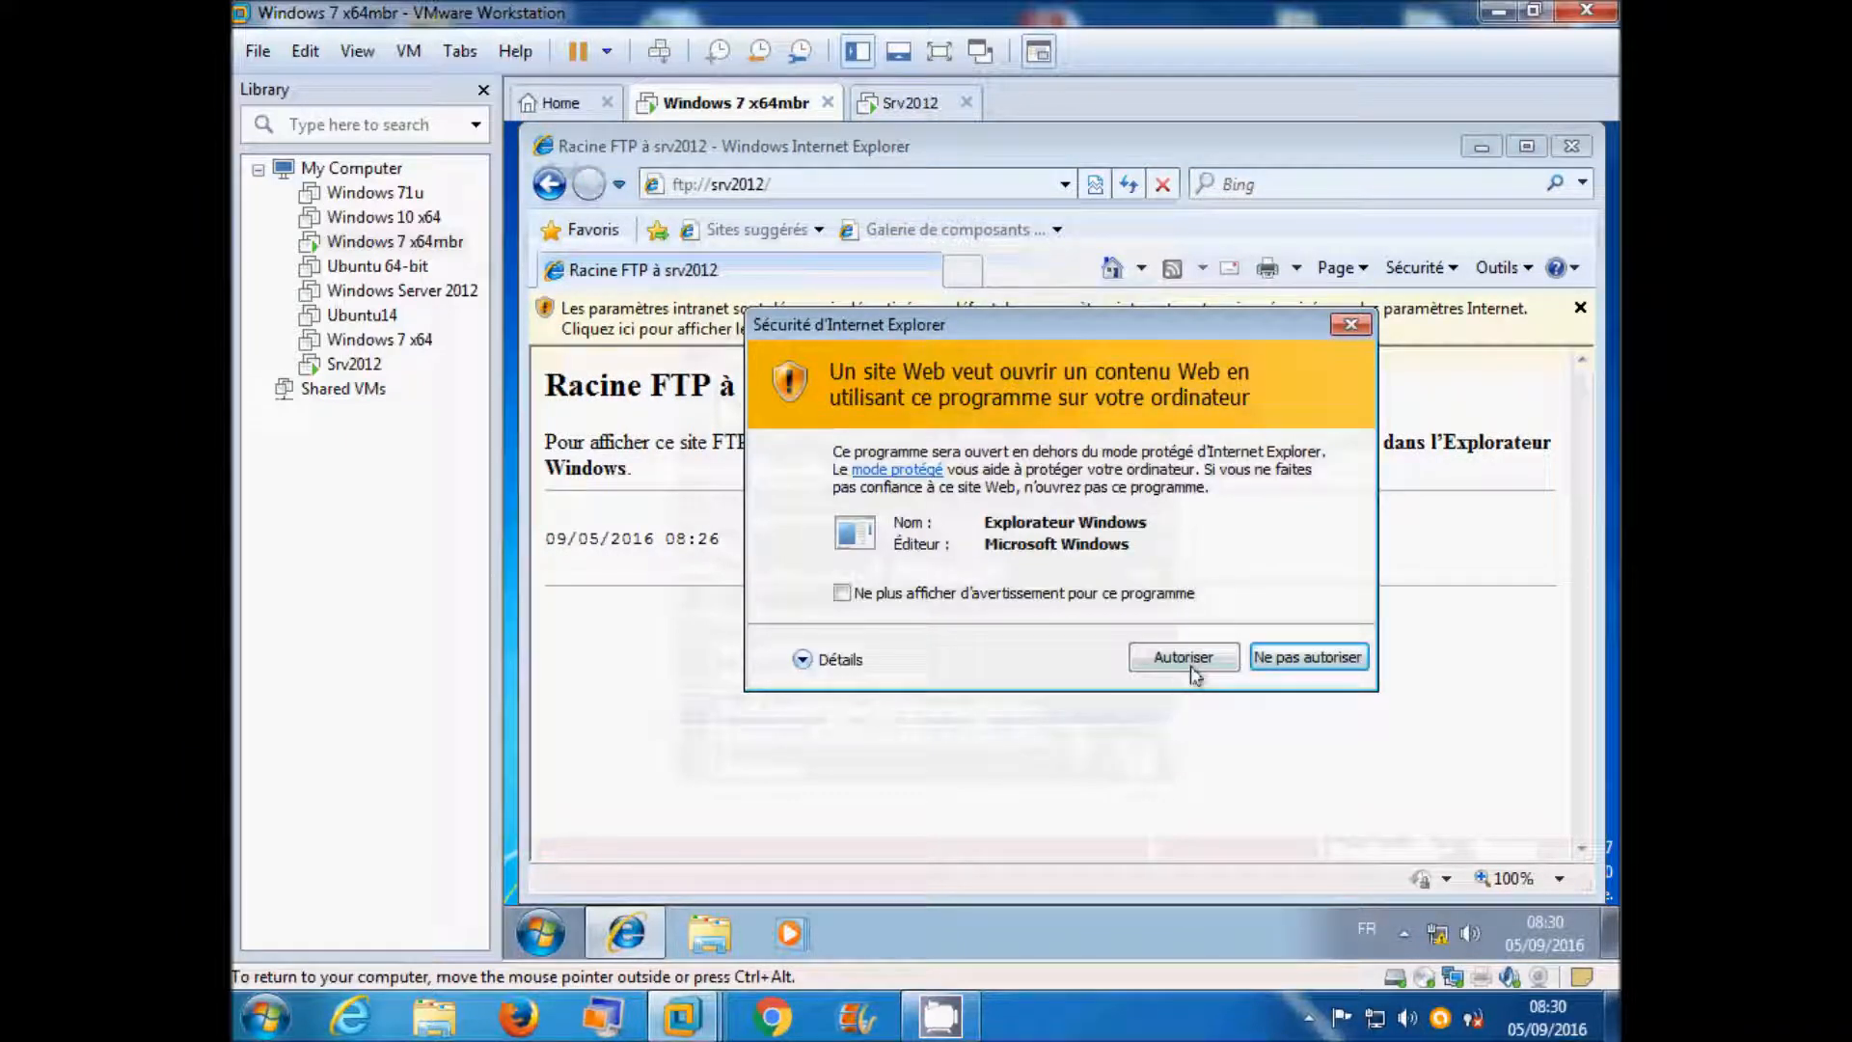
click(1183, 659)
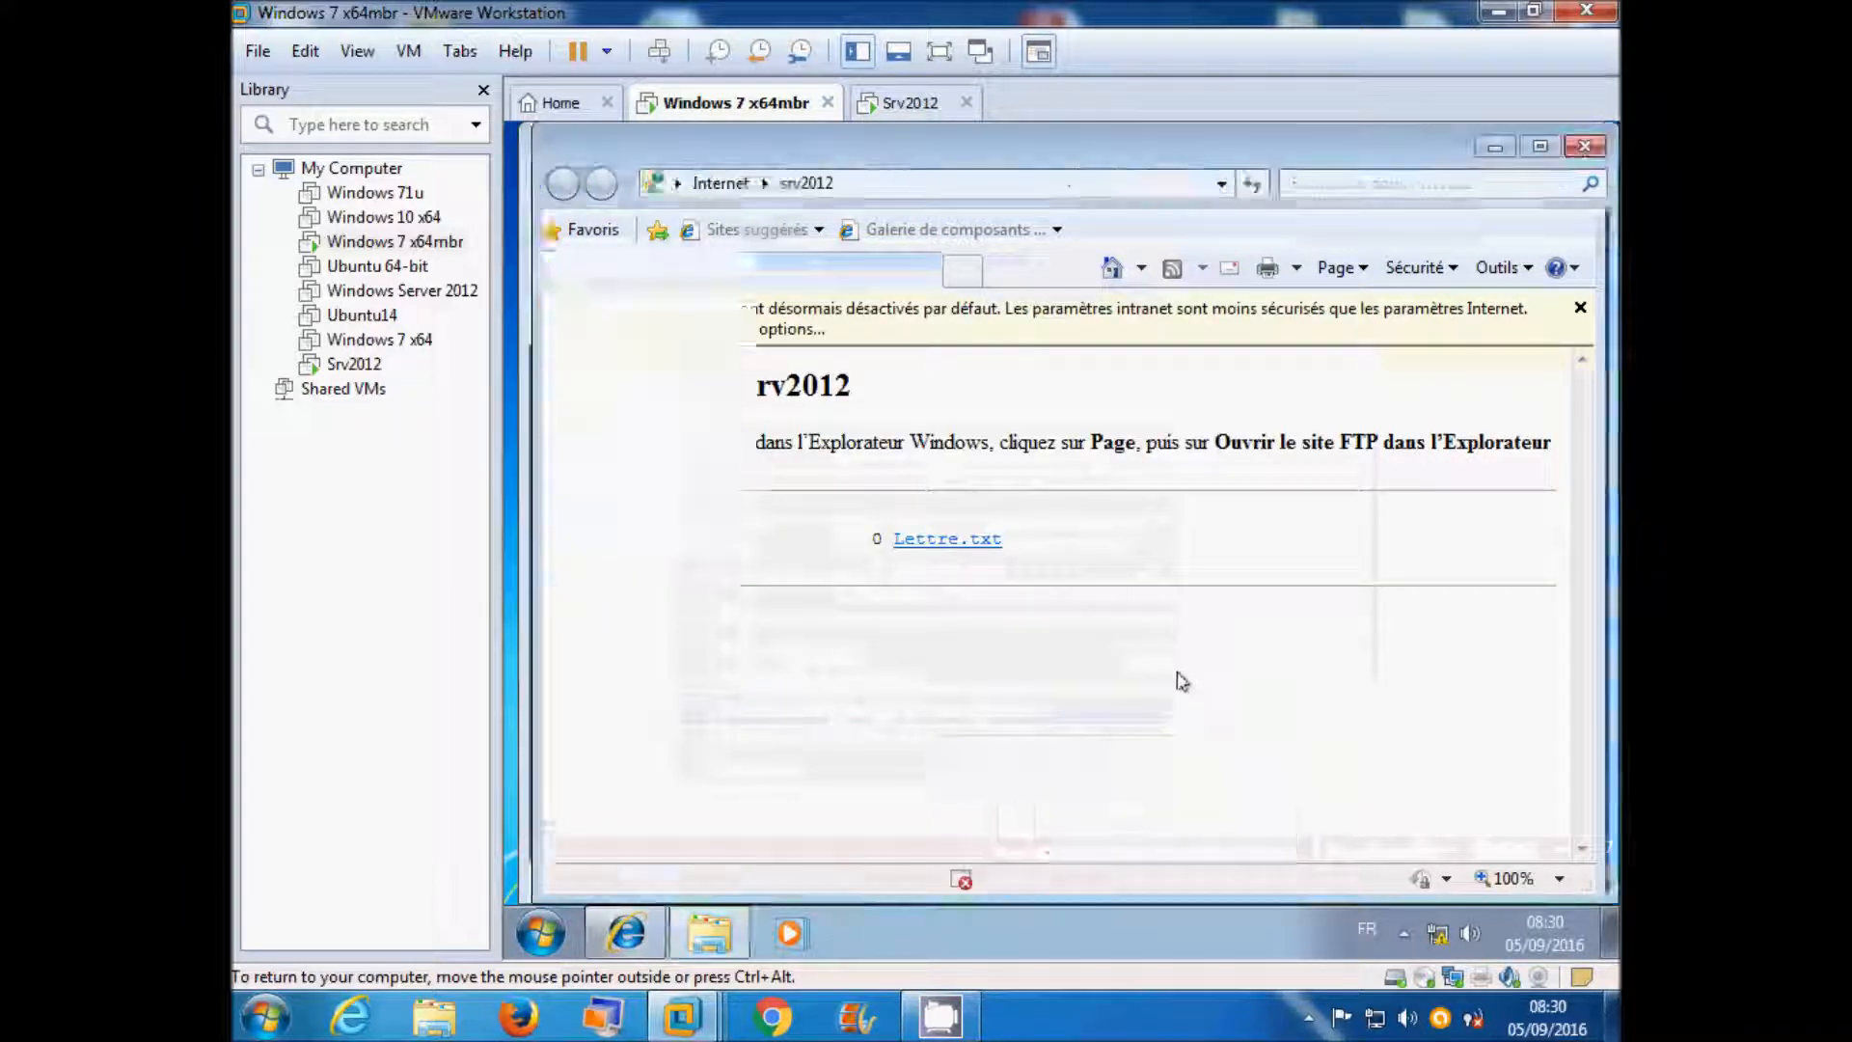
drag(1350, 164, 1360, 237)
click(1480, 148)
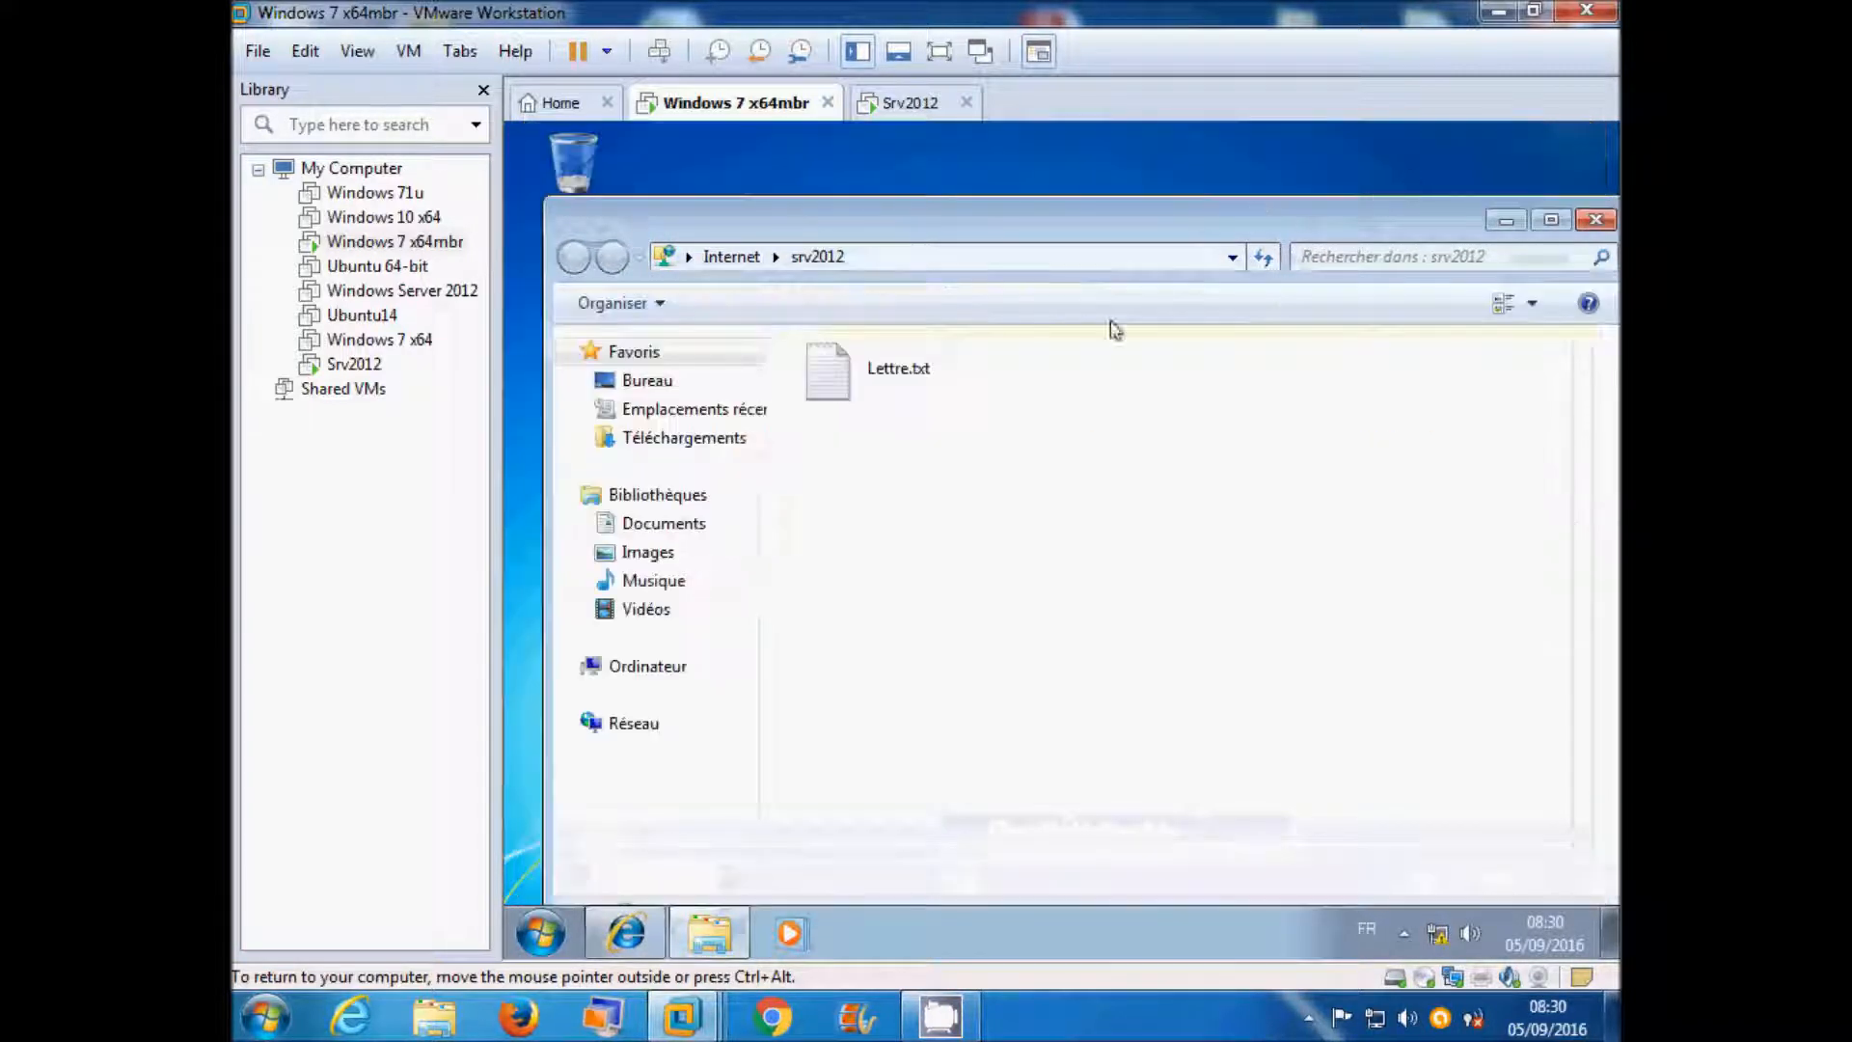
drag(1003, 230, 995, 287)
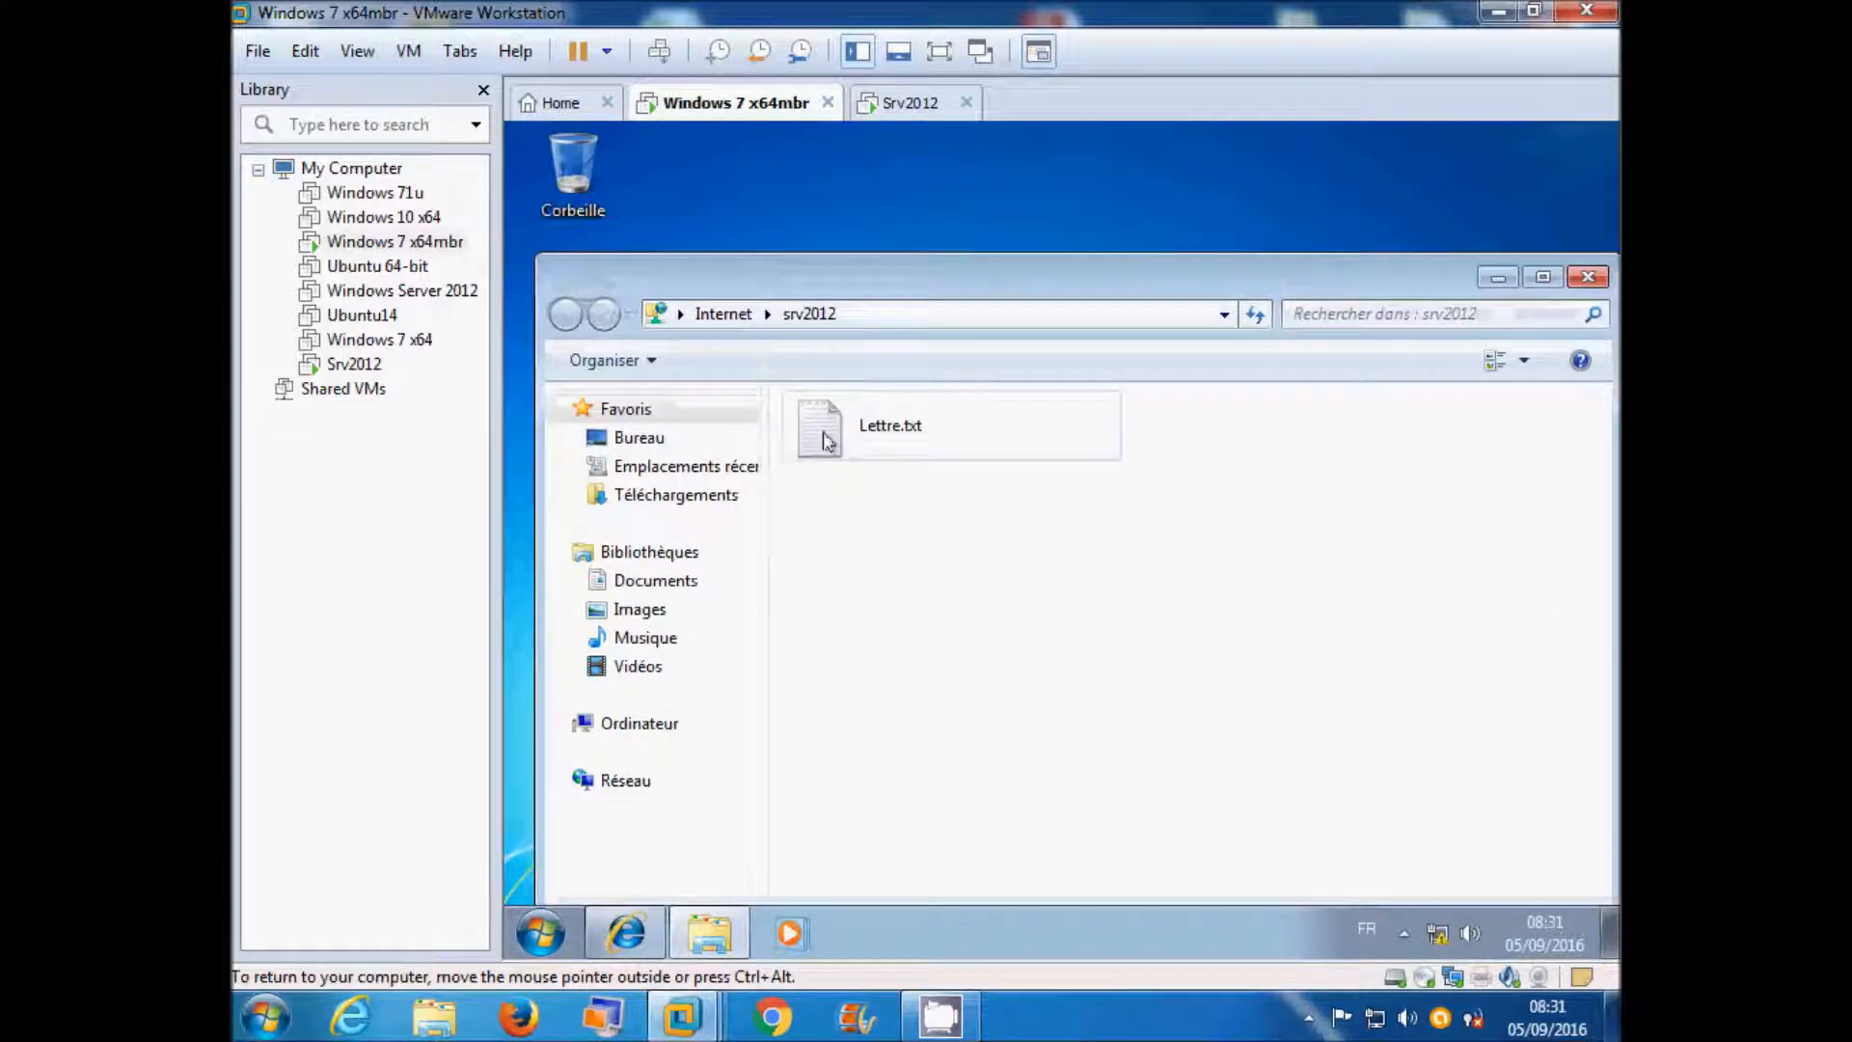